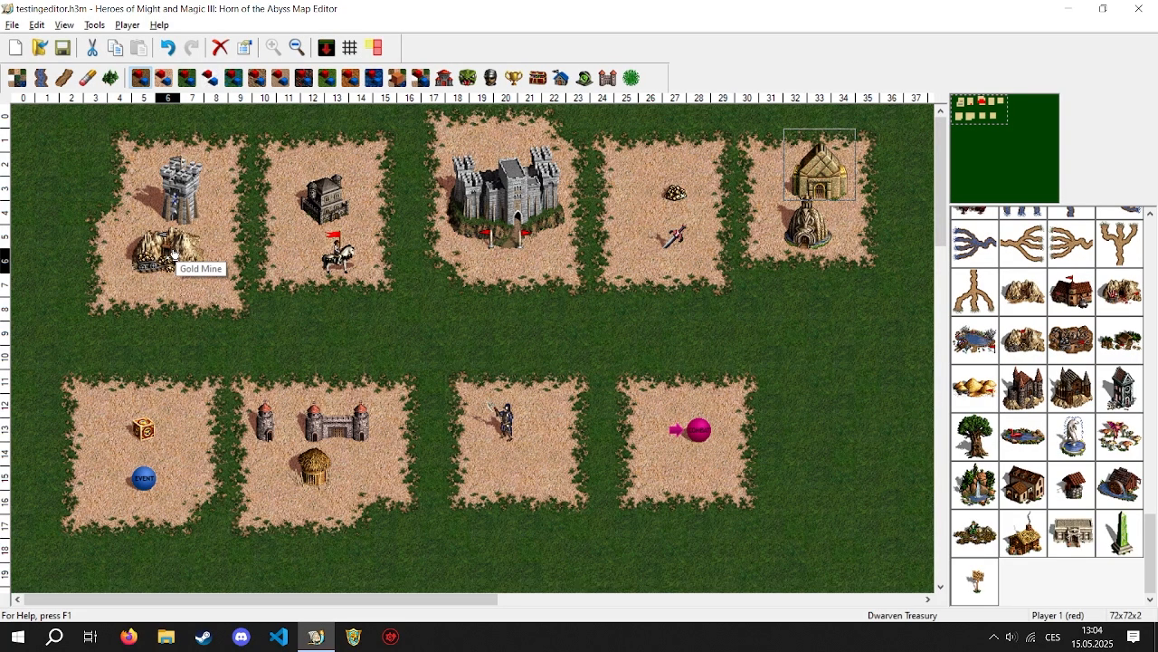
# Step: Examine the Gold Mine's owner options and the list of selectable players without changing anything
pyautogui.doubleClick(174, 255)
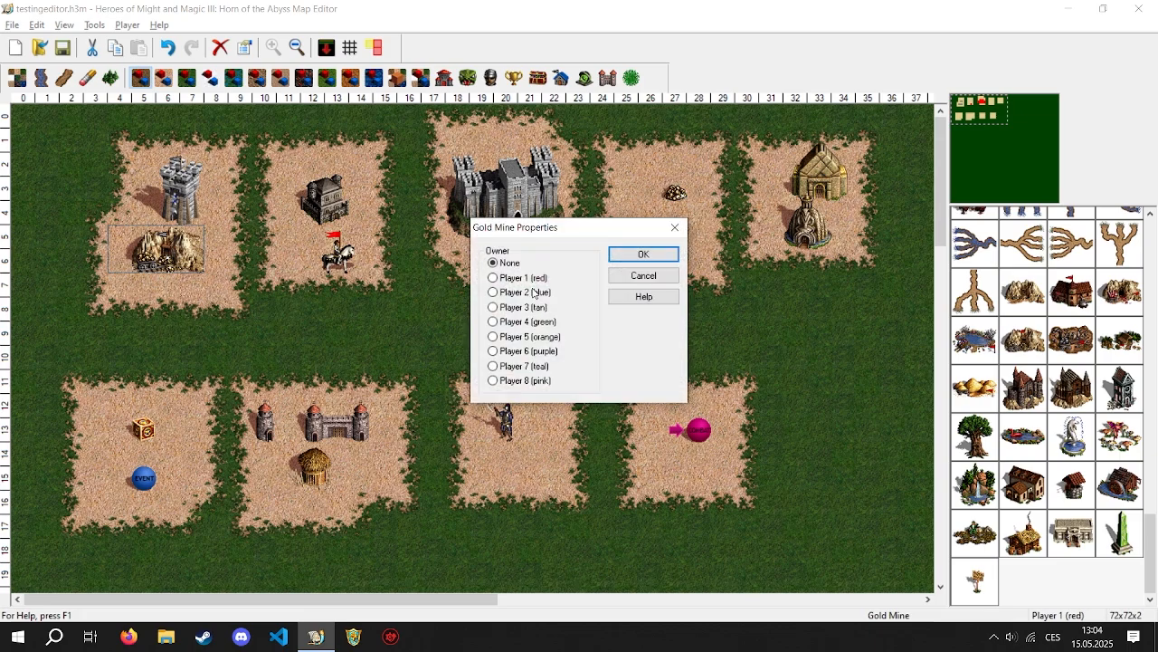
pyautogui.click(675, 227)
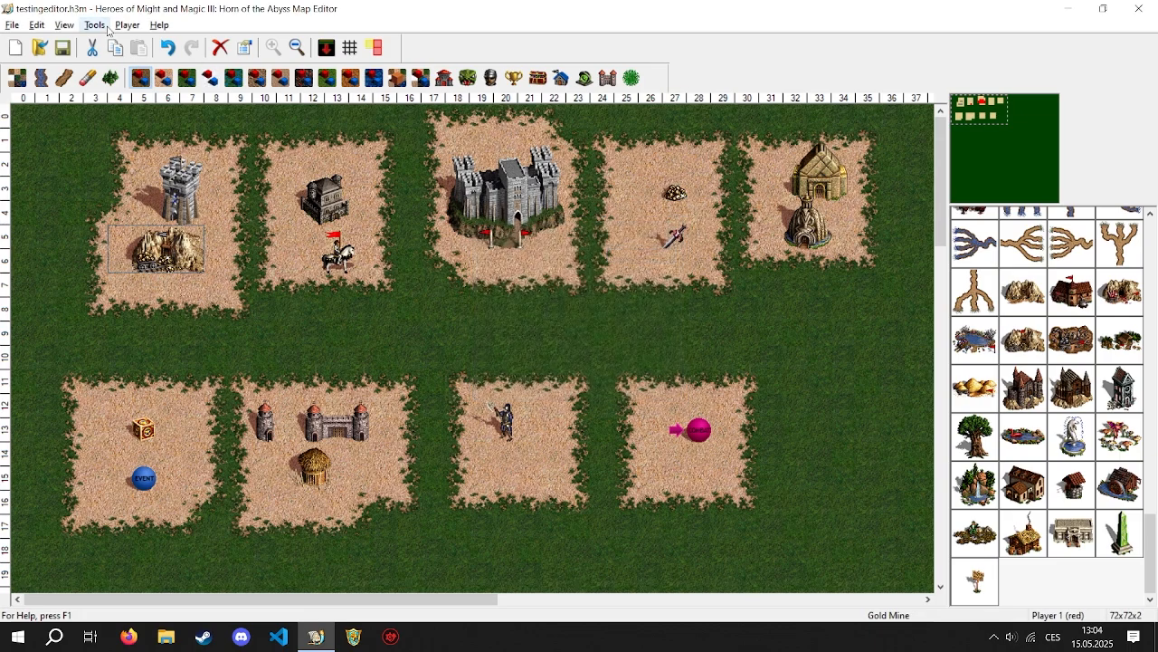
pyautogui.click(129, 25)
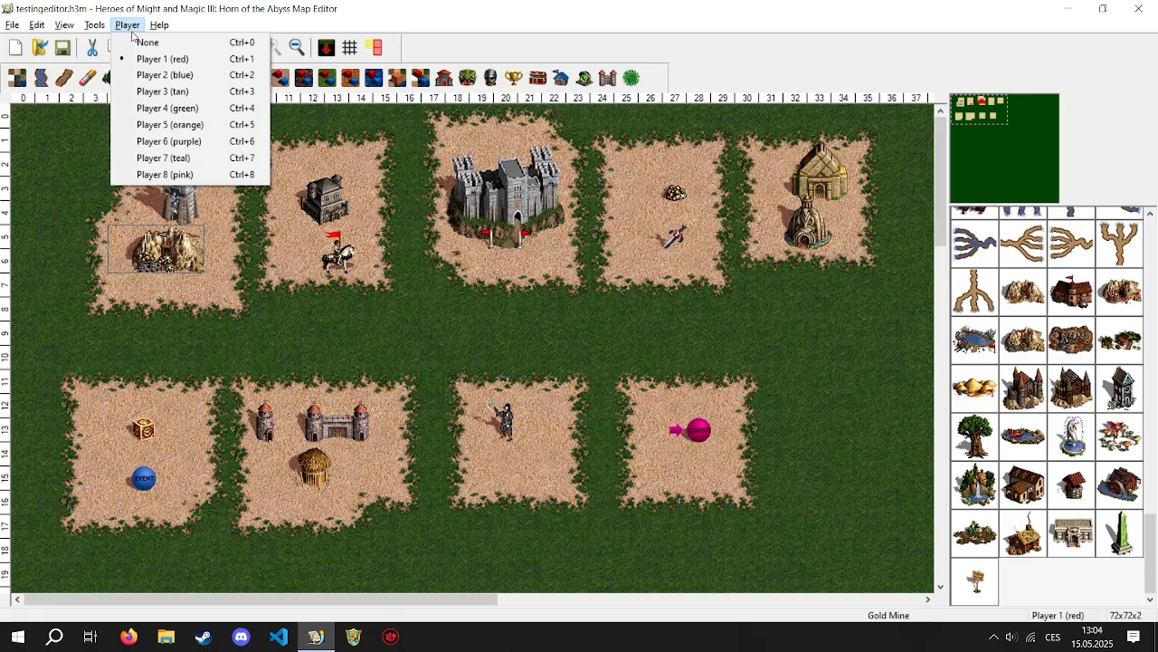
pyautogui.click(132, 31)
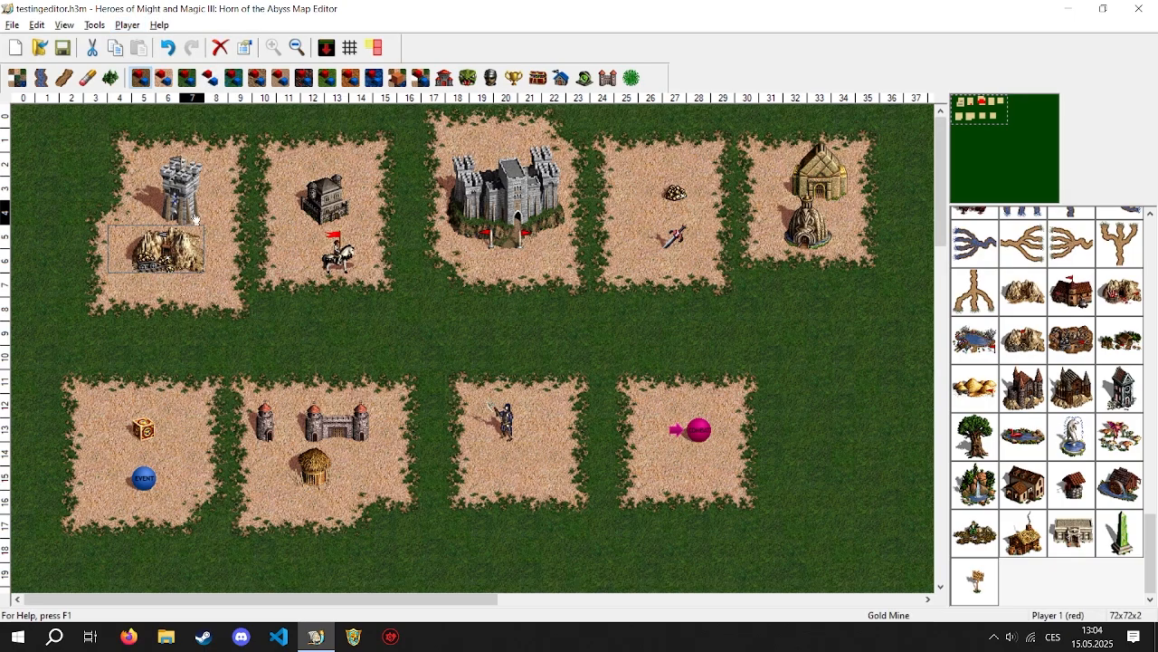
pyautogui.click(230, 274)
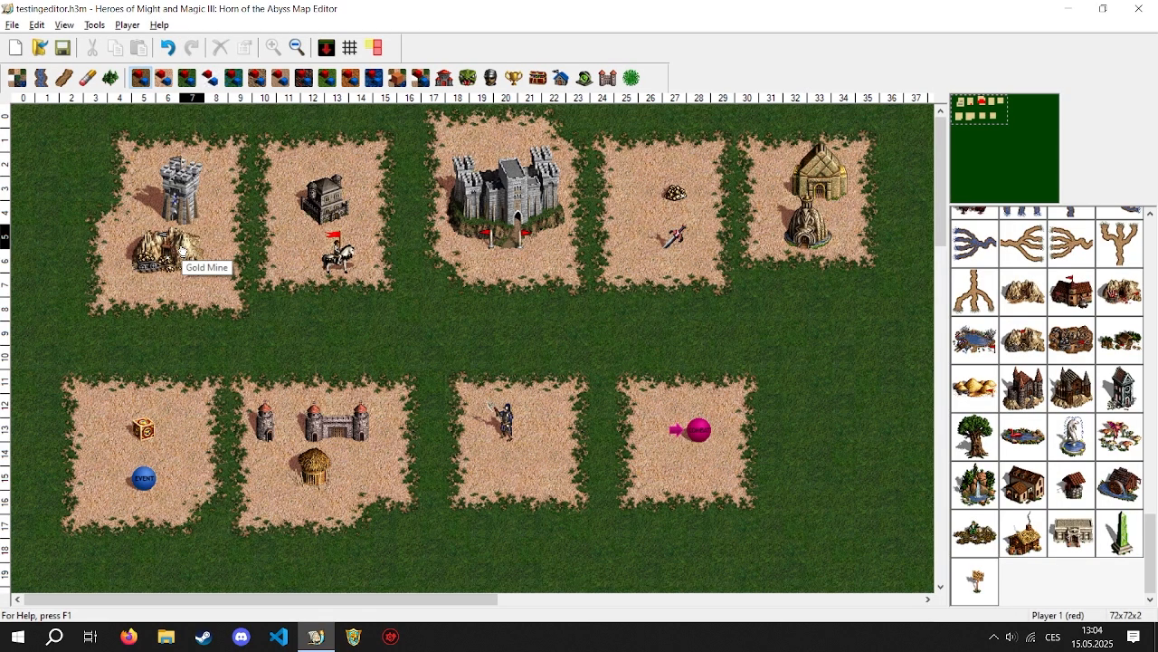
pyautogui.doubleClick(150, 254)
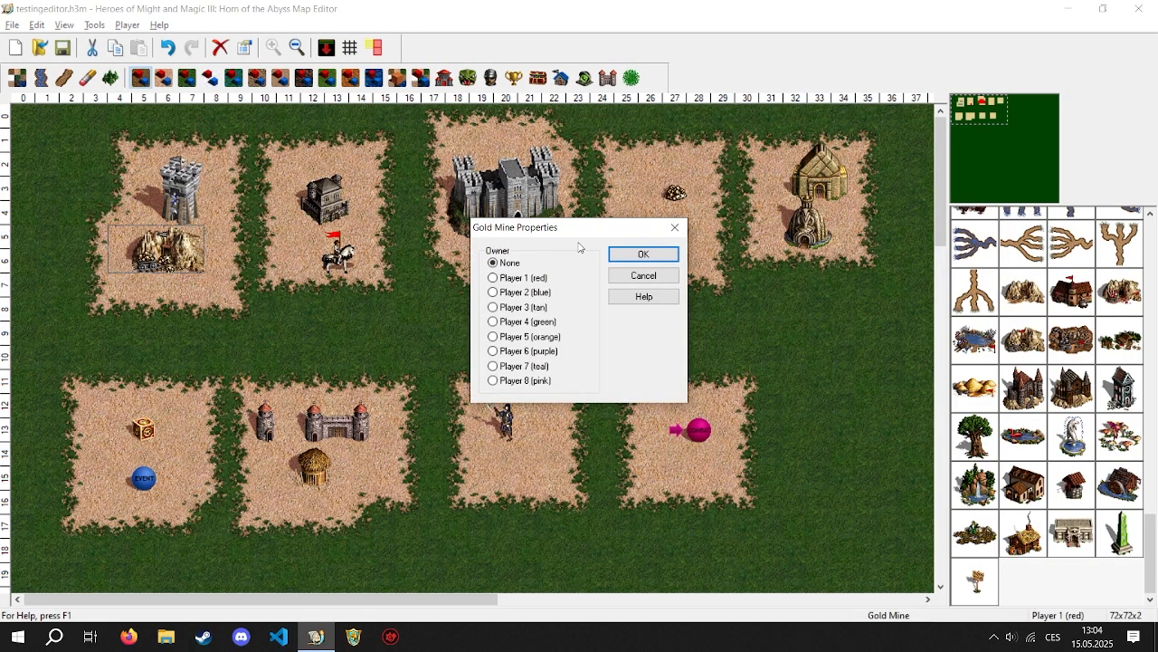
pyautogui.click(674, 227)
pyautogui.rightClick(174, 253)
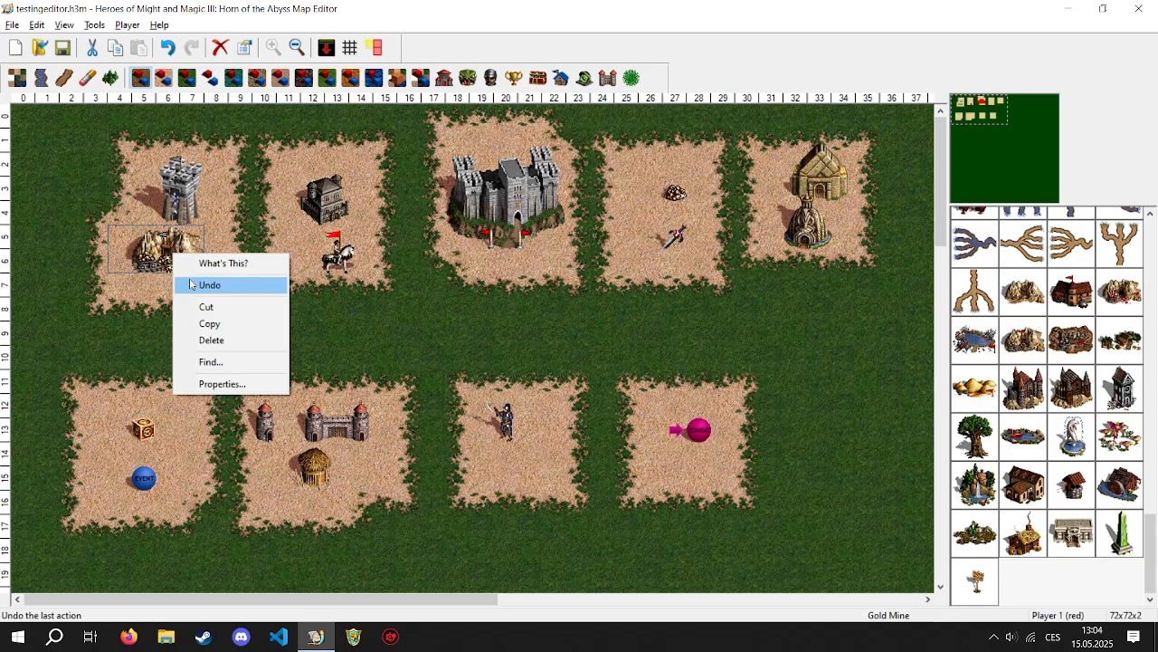
pyautogui.click(266, 384)
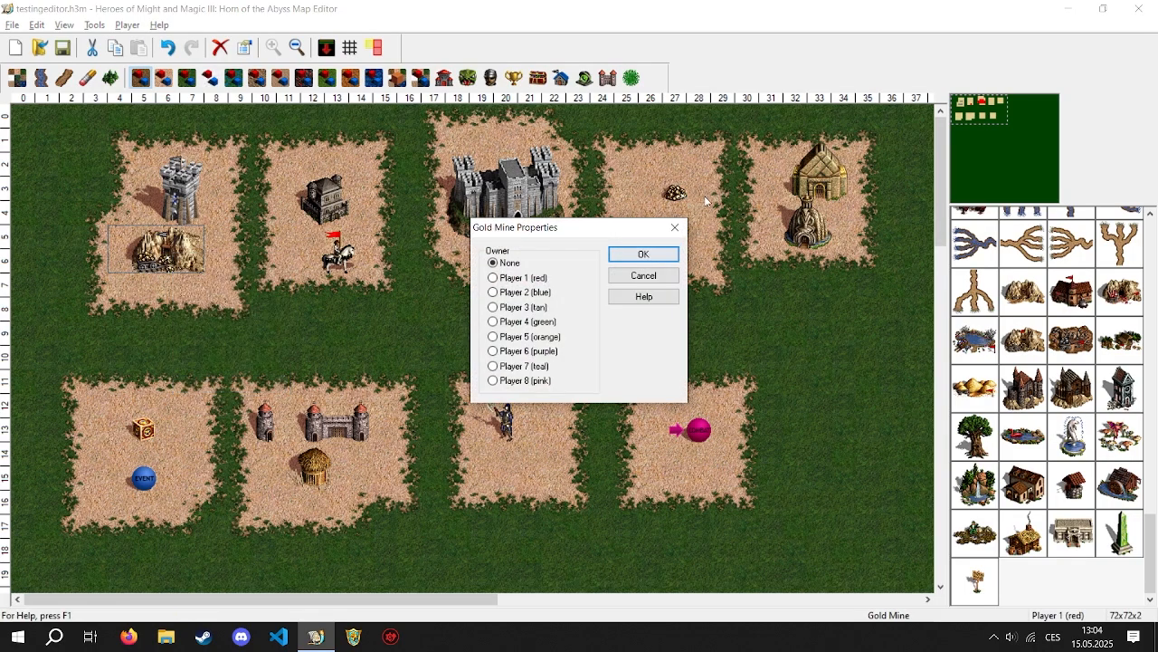
pyautogui.click(676, 227)
# Step: Inspect the properties of the Archers' Tower above the Gold Mine, closing them without changes
pyautogui.doubleClick(188, 197)
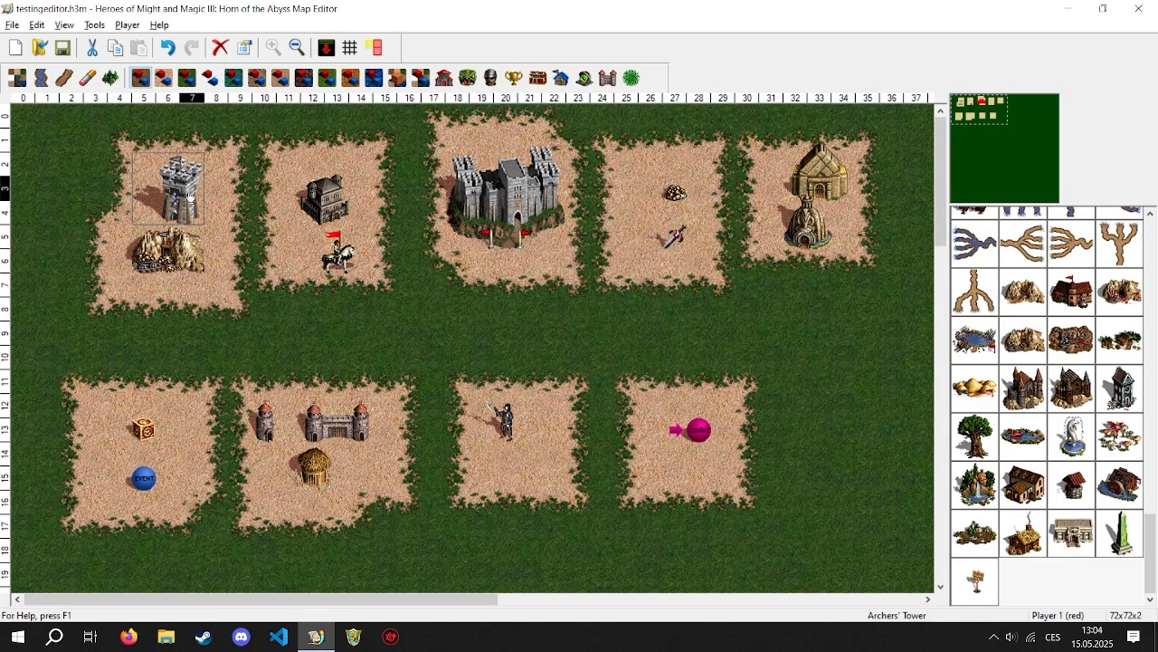
pyautogui.press('Escape')
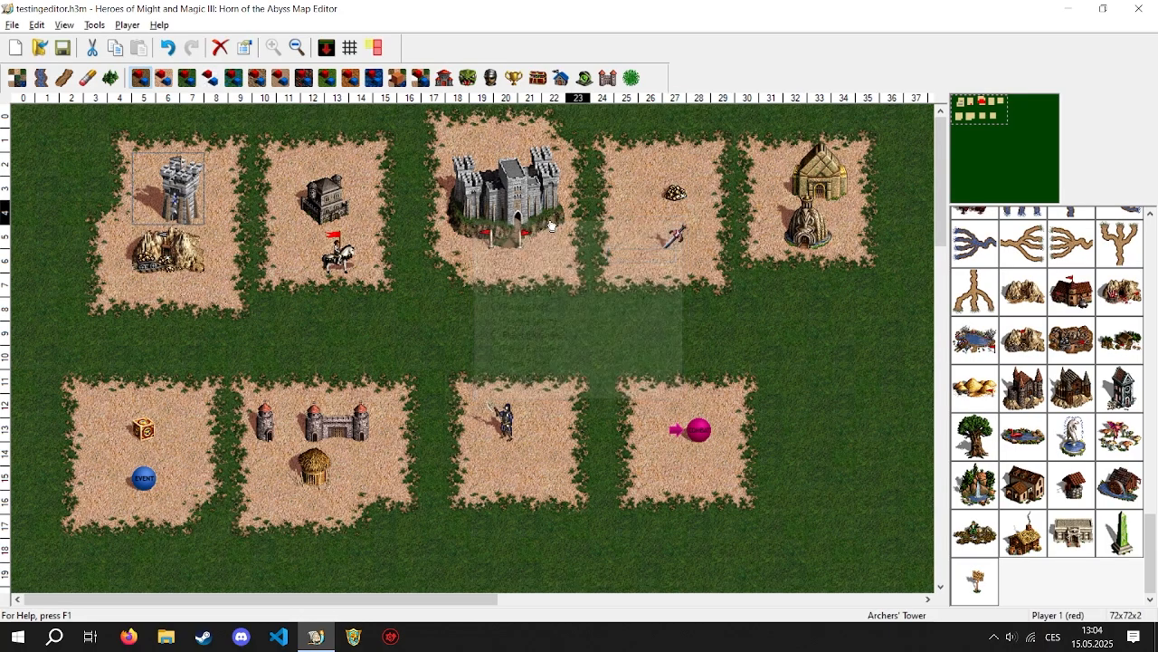
pyautogui.click(282, 308)
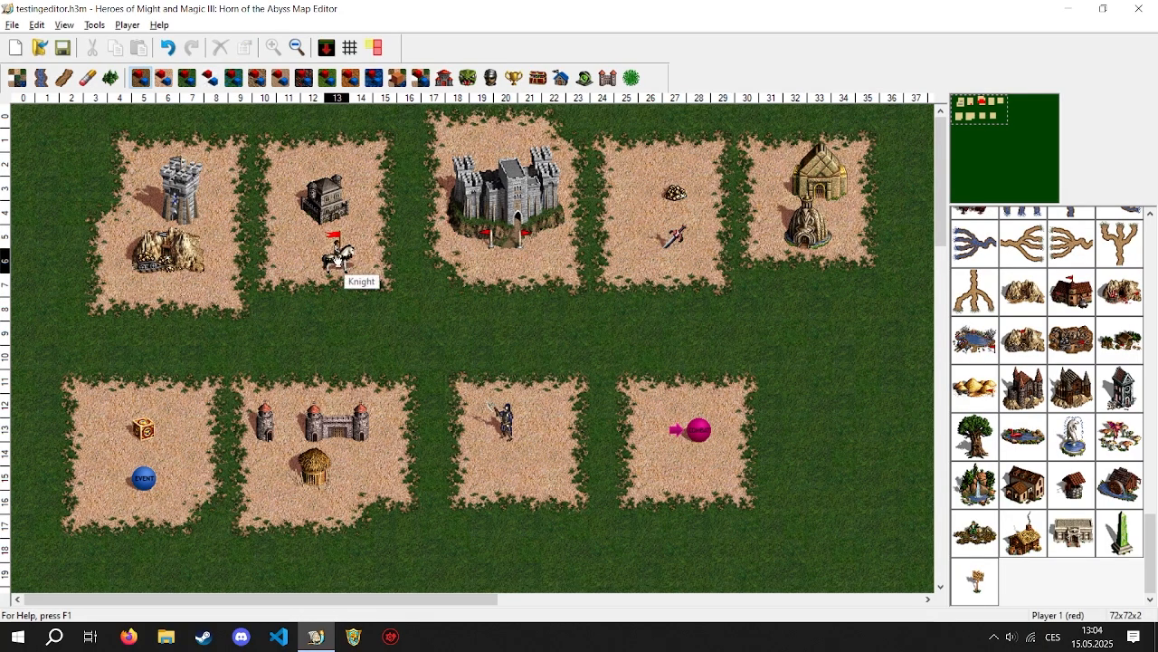
# Step: Inspect the general properties of the Prison above the red Knight hero, closing them without changes
pyautogui.click(321, 174)
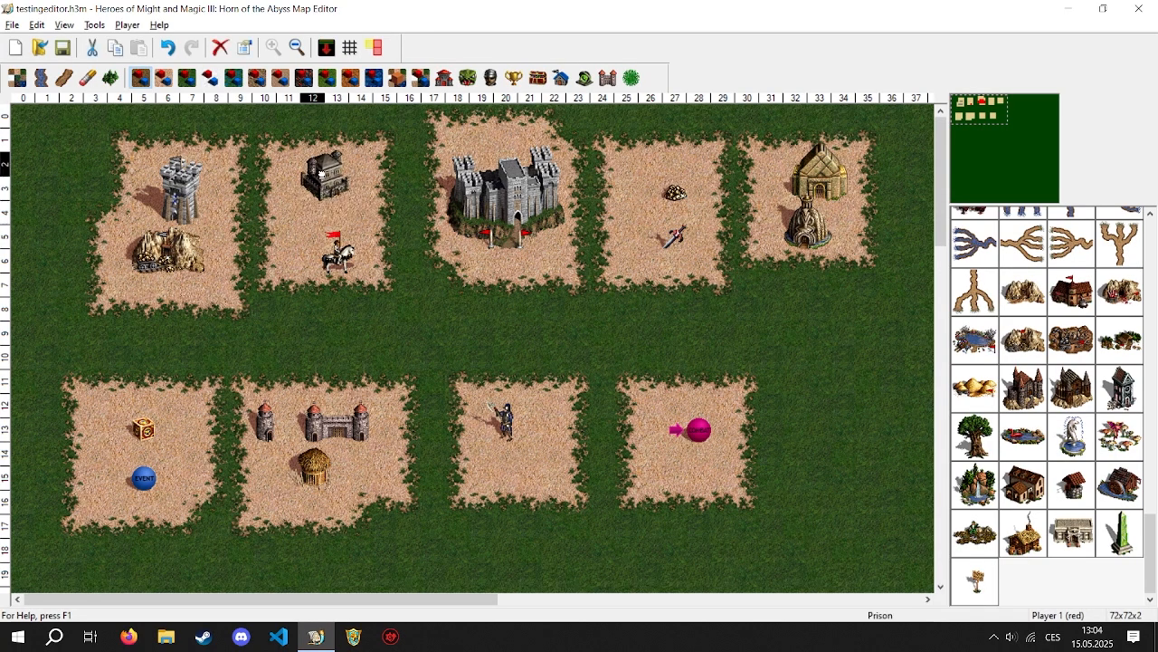
pyautogui.doubleClick(324, 187)
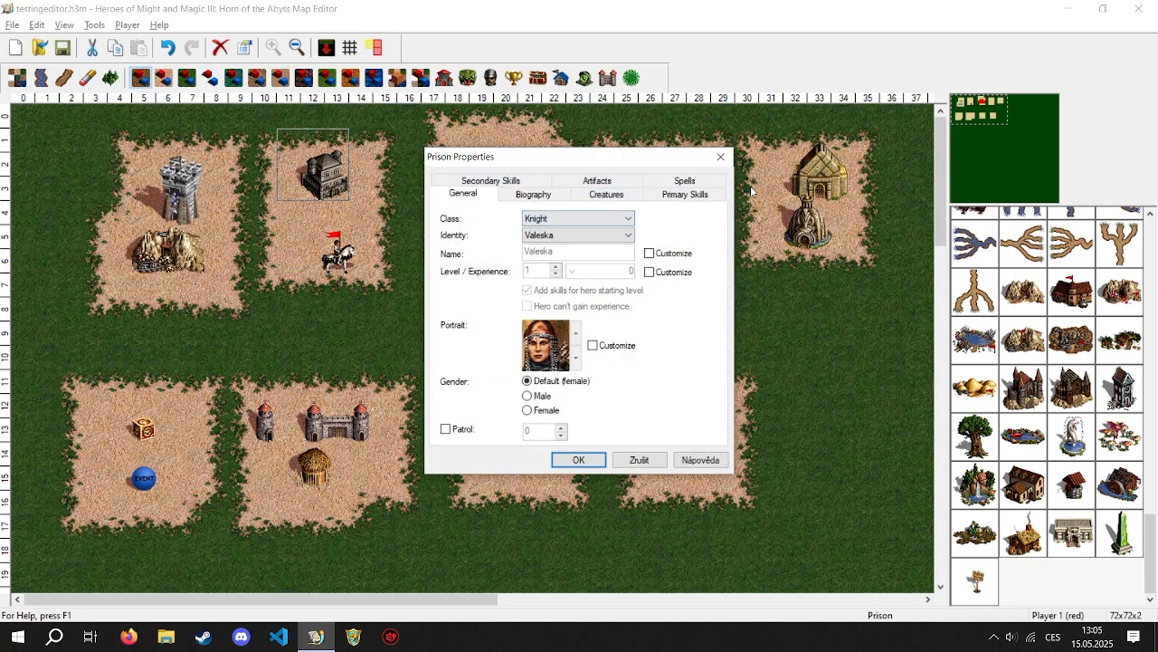
pyautogui.click(721, 156)
# Step: Open the red Knight hero's properties, choose a customized portrait and set the identity to Lord Haart
pyautogui.doubleClick(339, 255)
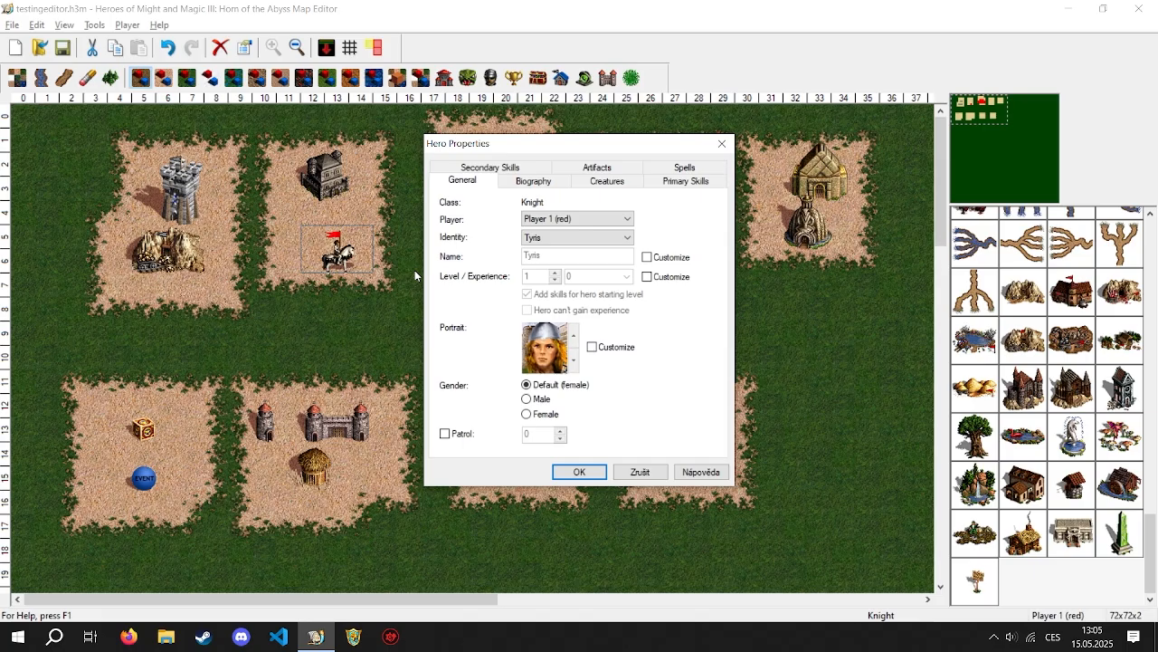
pyautogui.click(562, 218)
pyautogui.click(544, 232)
pyautogui.click(546, 238)
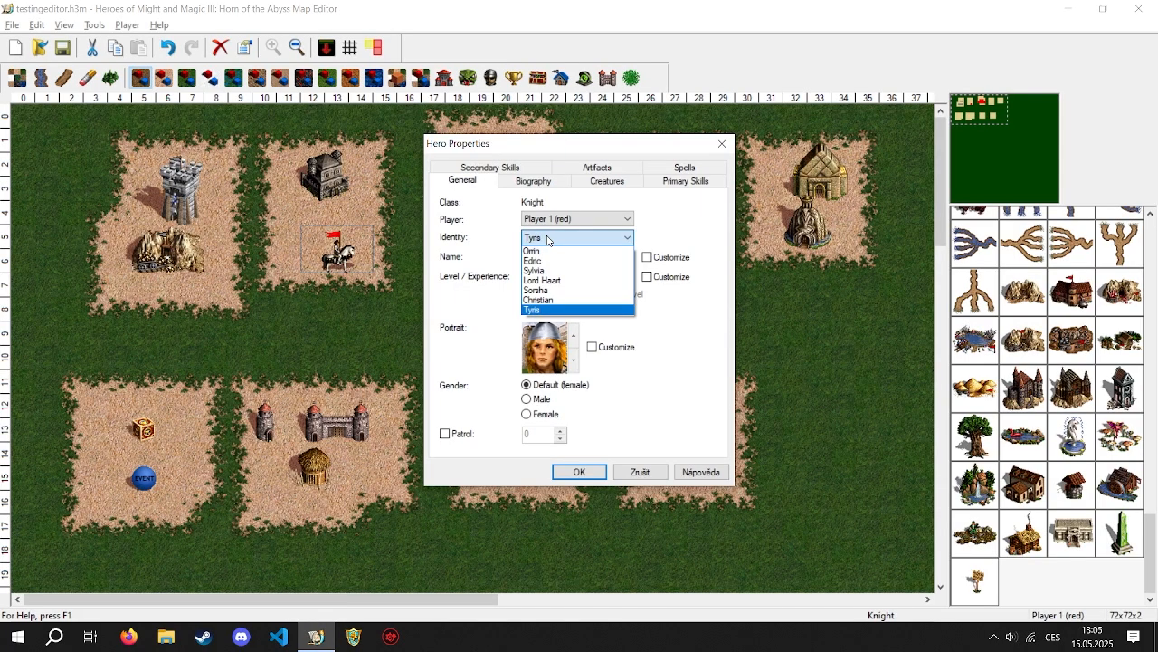
pyautogui.click(561, 310)
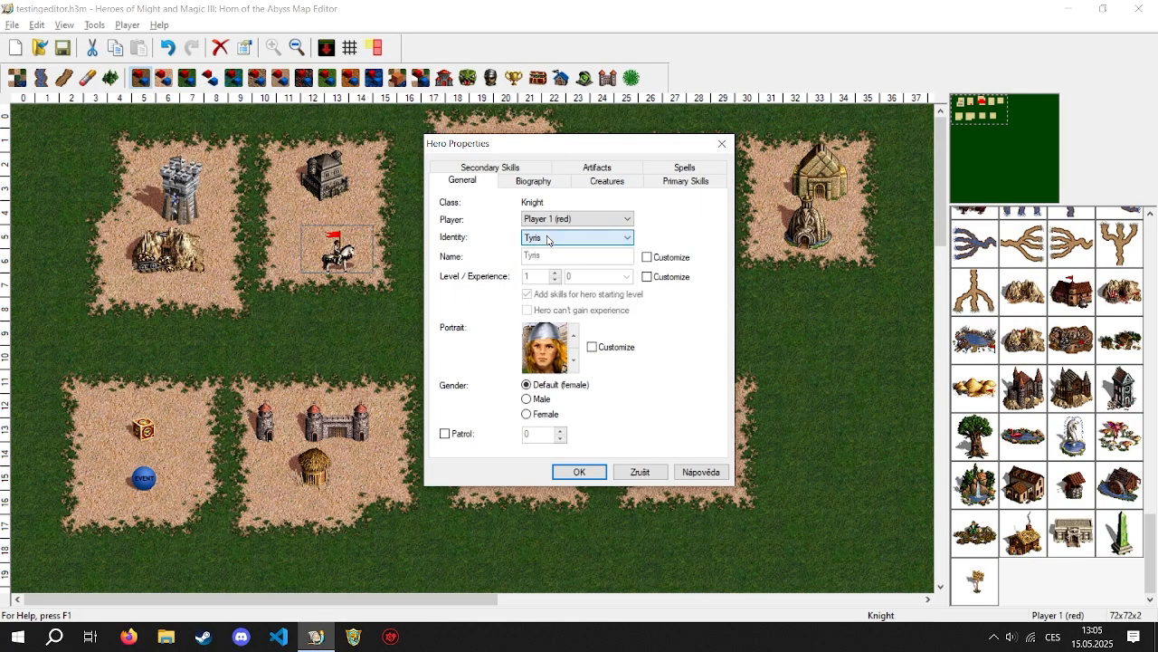
pyautogui.click(592, 348)
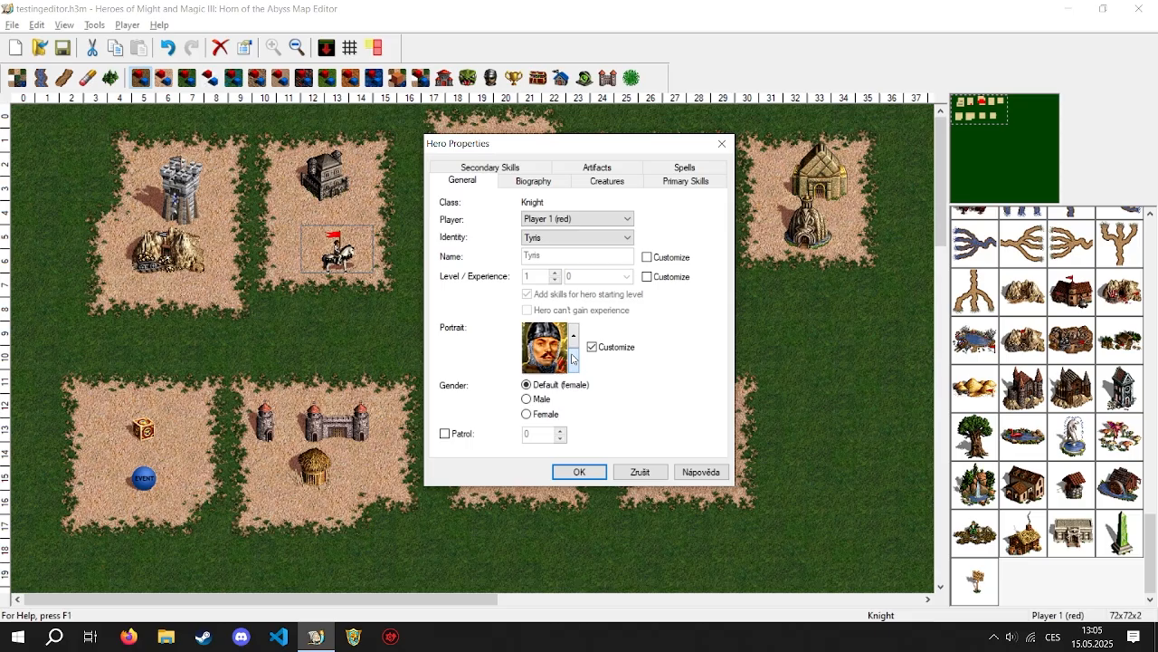
pyautogui.click(579, 237)
pyautogui.click(559, 303)
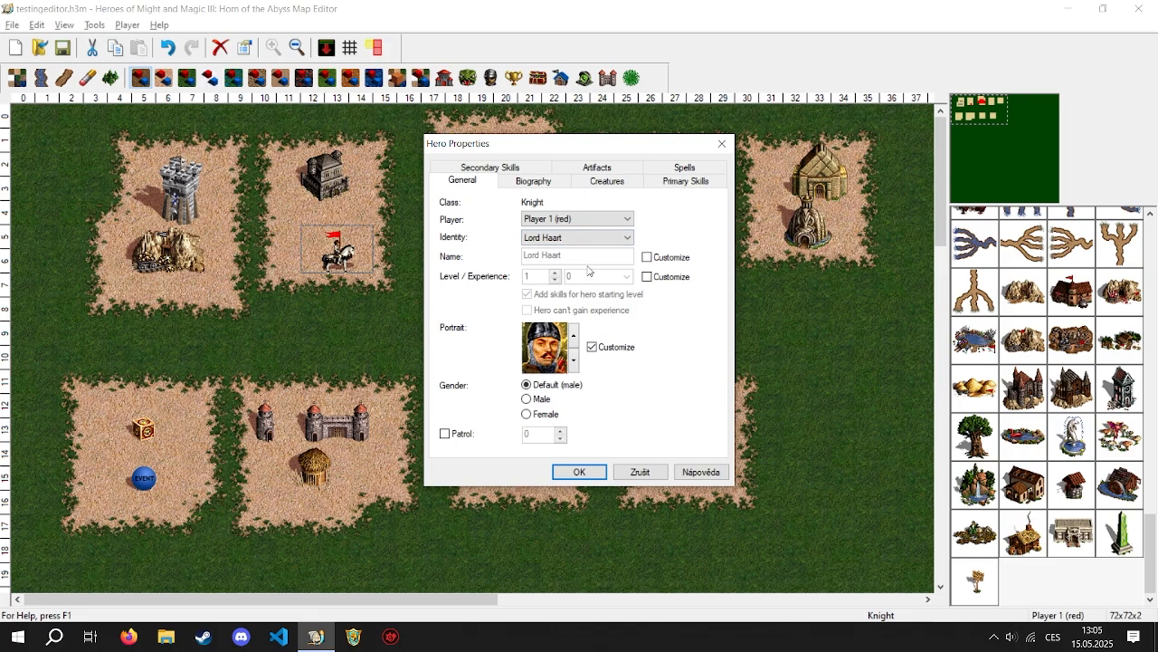
# Step: Enable a customized level for the hero and set it to 20, keeping the default name
pyautogui.click(647, 257)
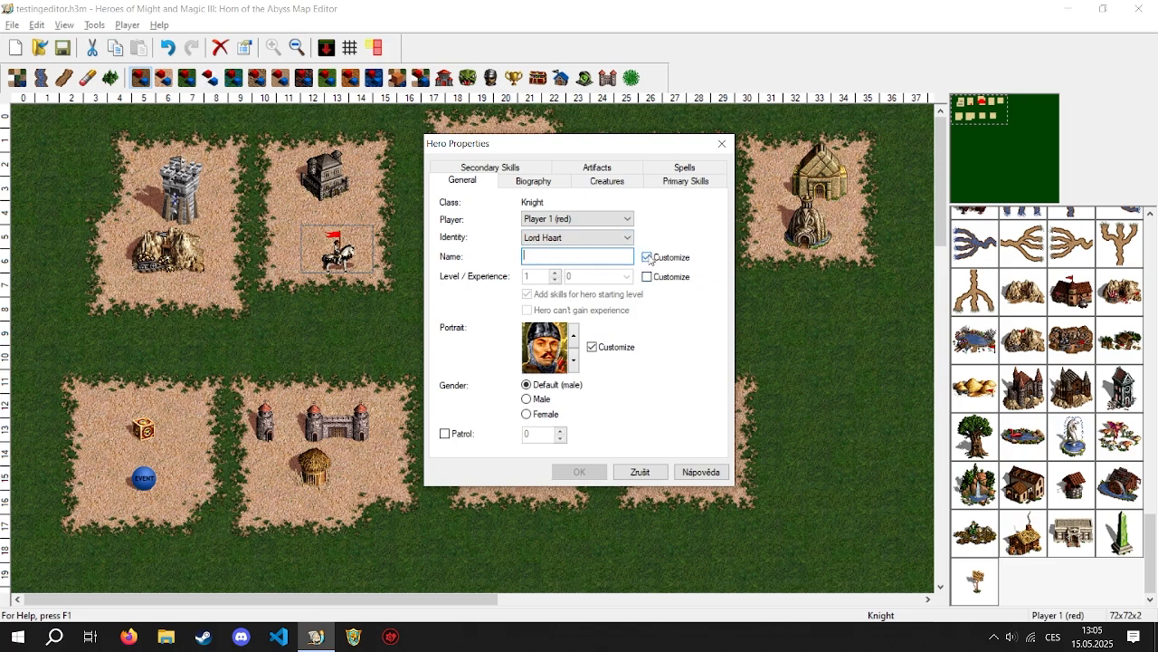
pyautogui.click(647, 257)
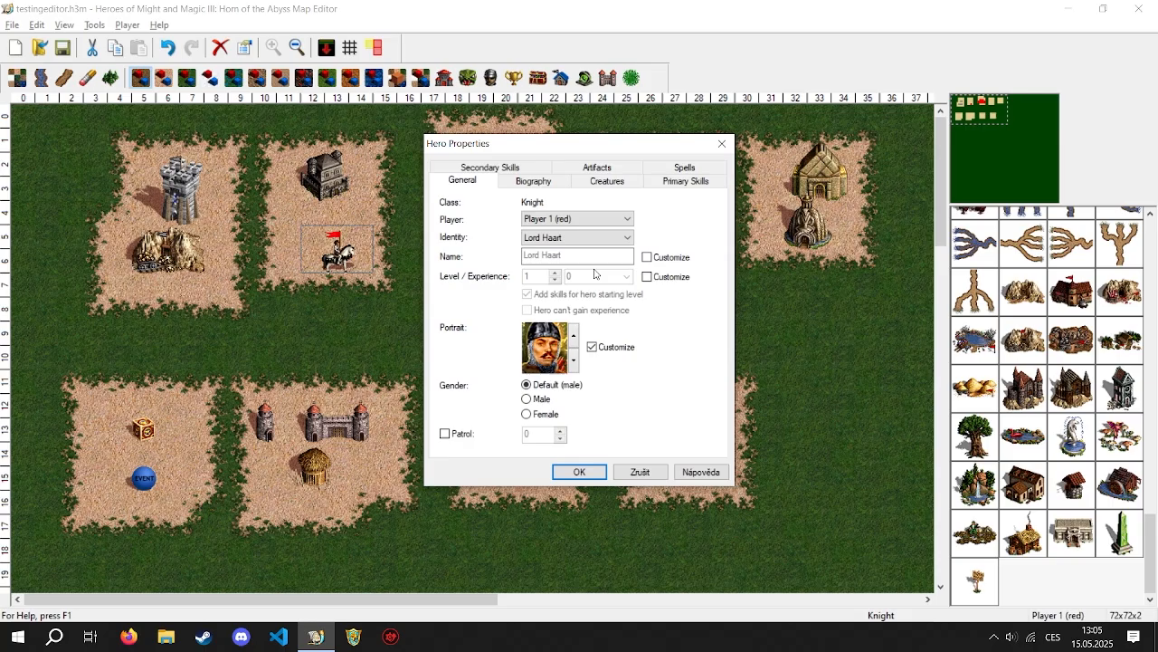
pyautogui.click(646, 276)
pyautogui.moveTo(545, 276); pyautogui.dragTo(482, 277)
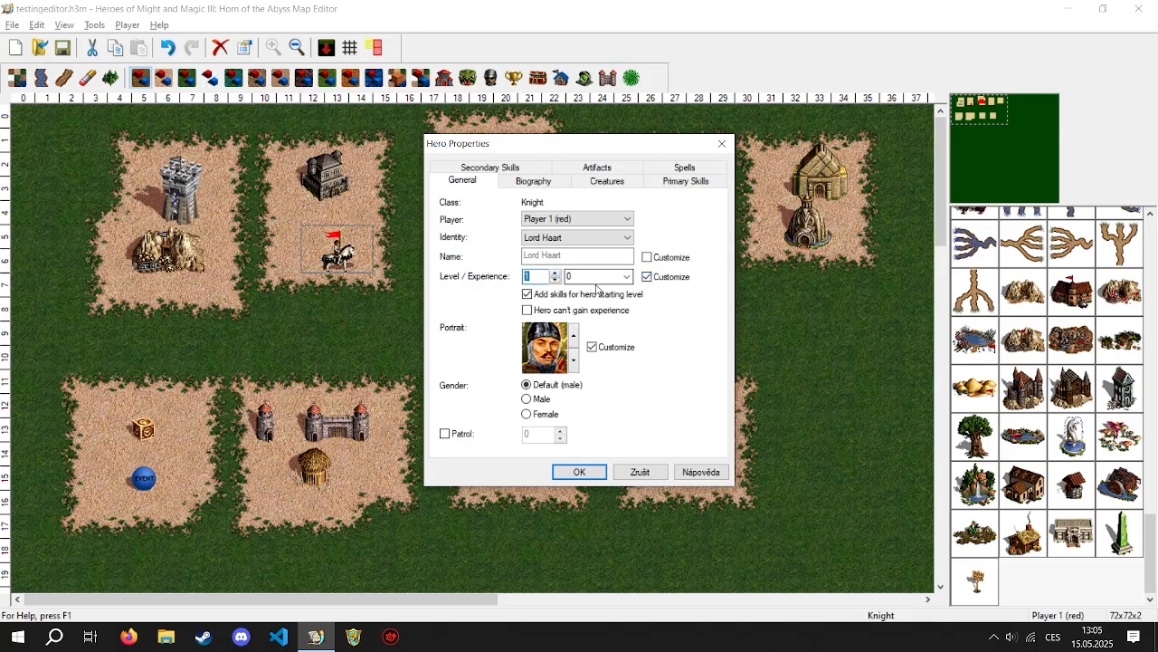
pyautogui.click(590, 278)
pyautogui.click(627, 277)
pyautogui.click(627, 280)
pyautogui.moveTo(534, 277); pyautogui.dragTo(430, 264)
pyautogui.write('1')
pyautogui.press('BackSpace')
pyautogui.write('20')
# Step: Turn off adding skills for the hero's starting level and briefly try the option that prevents gaining experience
pyautogui.click(526, 294)
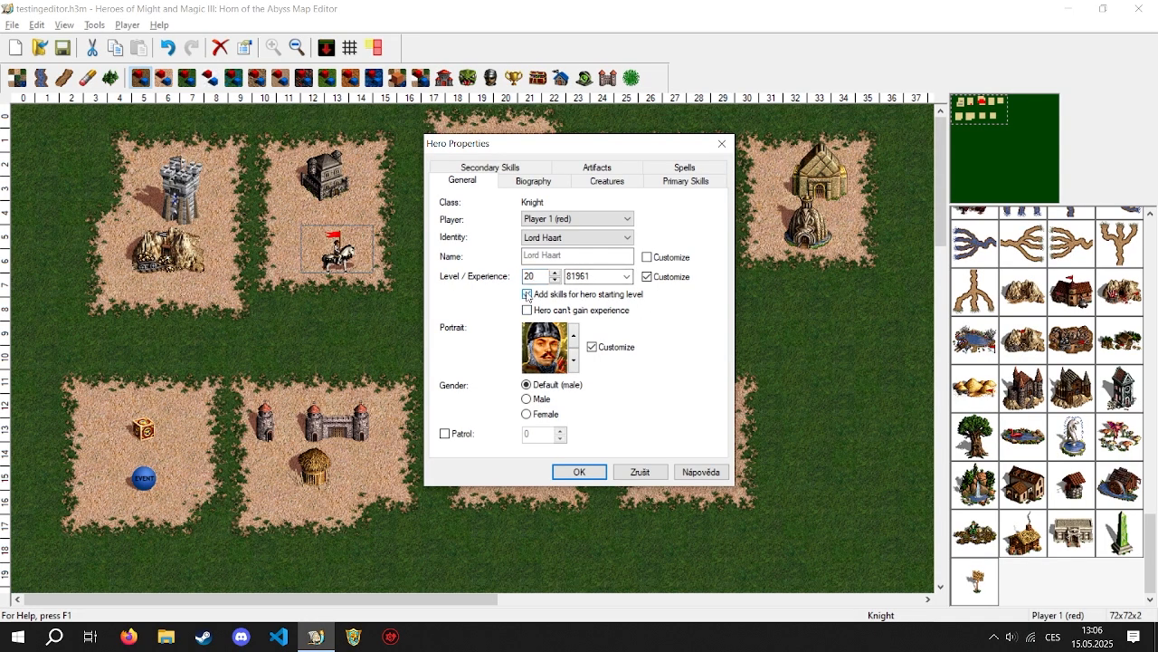
pyautogui.click(527, 295)
pyautogui.click(527, 294)
pyautogui.click(528, 311)
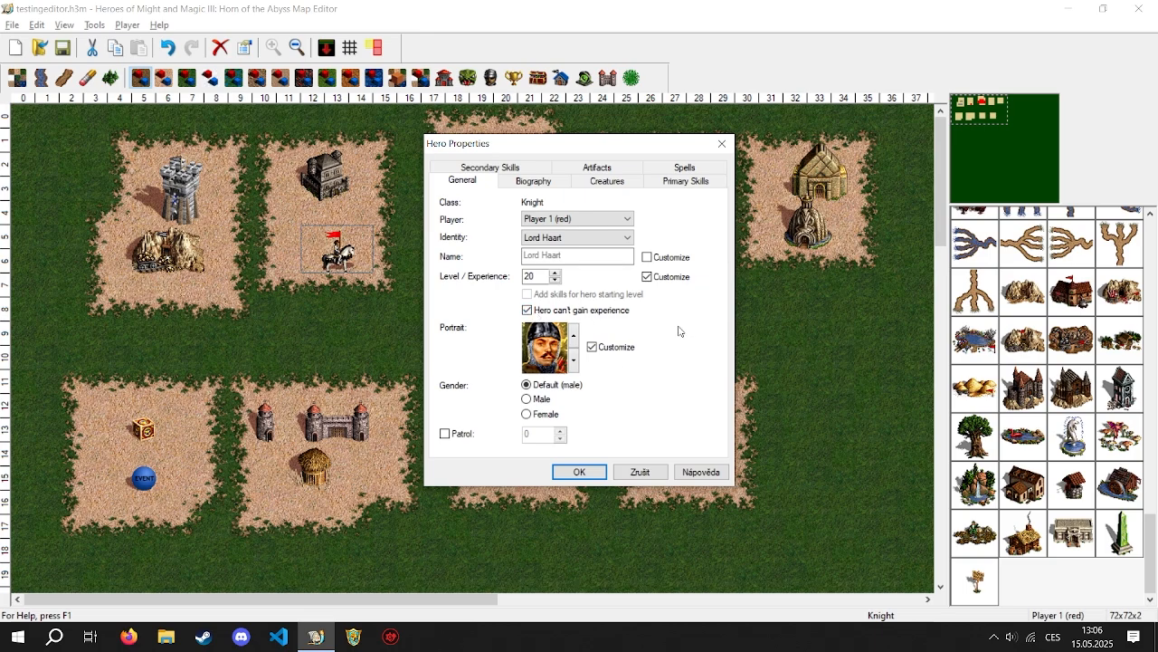
pyautogui.click(528, 310)
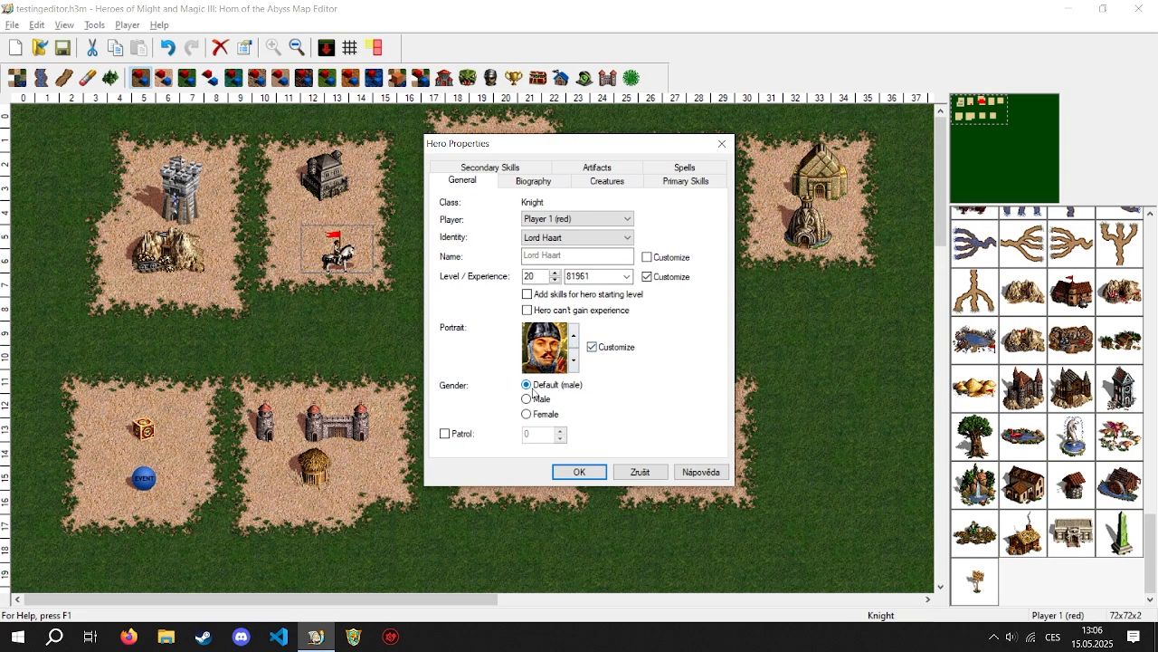
# Step: Enable patrol for the hero with a value of 5 and apply the hero properties
pyautogui.click(456, 436)
pyautogui.doubleClick(538, 434)
pyautogui.write('5')
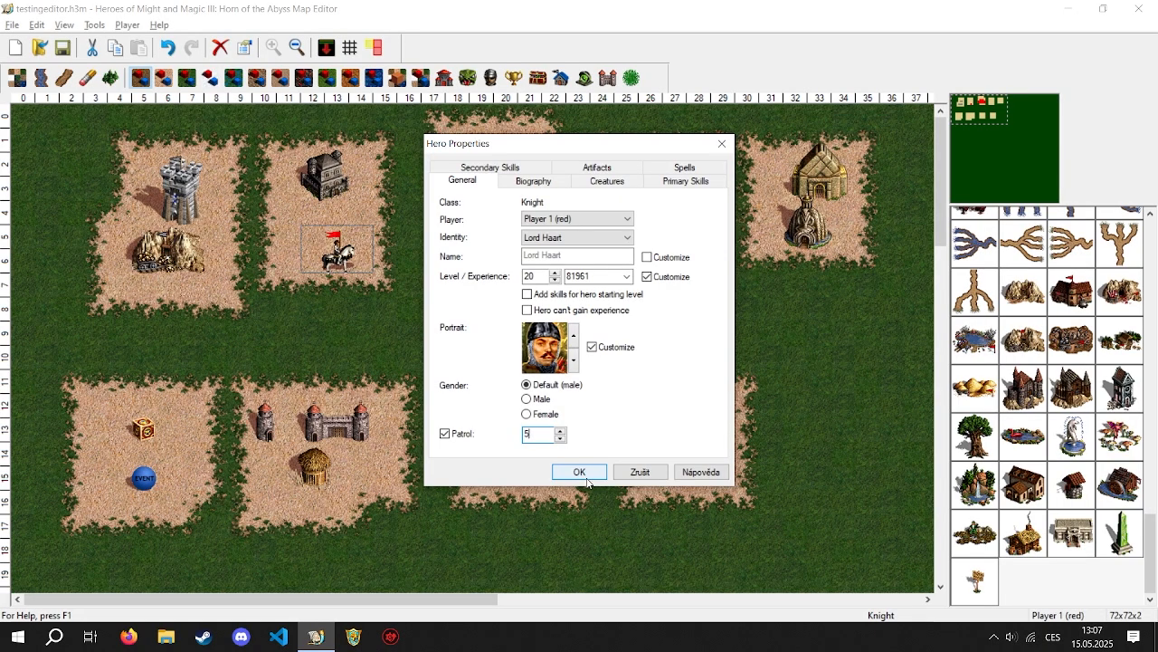
pyautogui.click(581, 472)
# Step: Show the grid on the map and turn off patrol in the Knight hero's properties
pyautogui.click(349, 46)
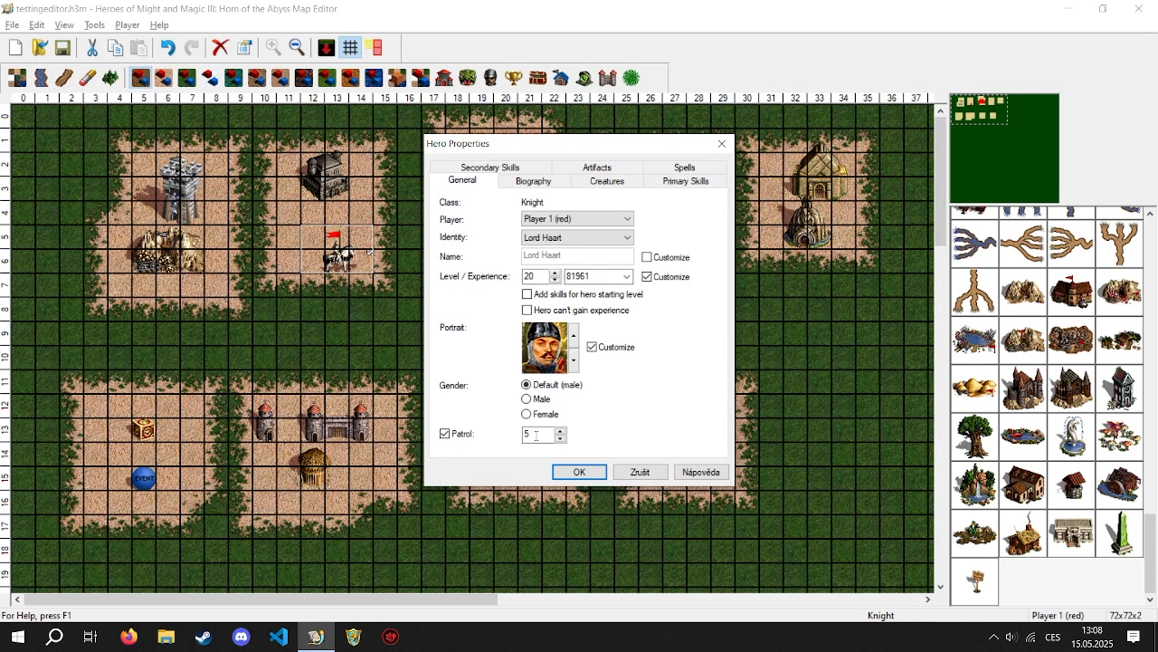
pyautogui.click(447, 434)
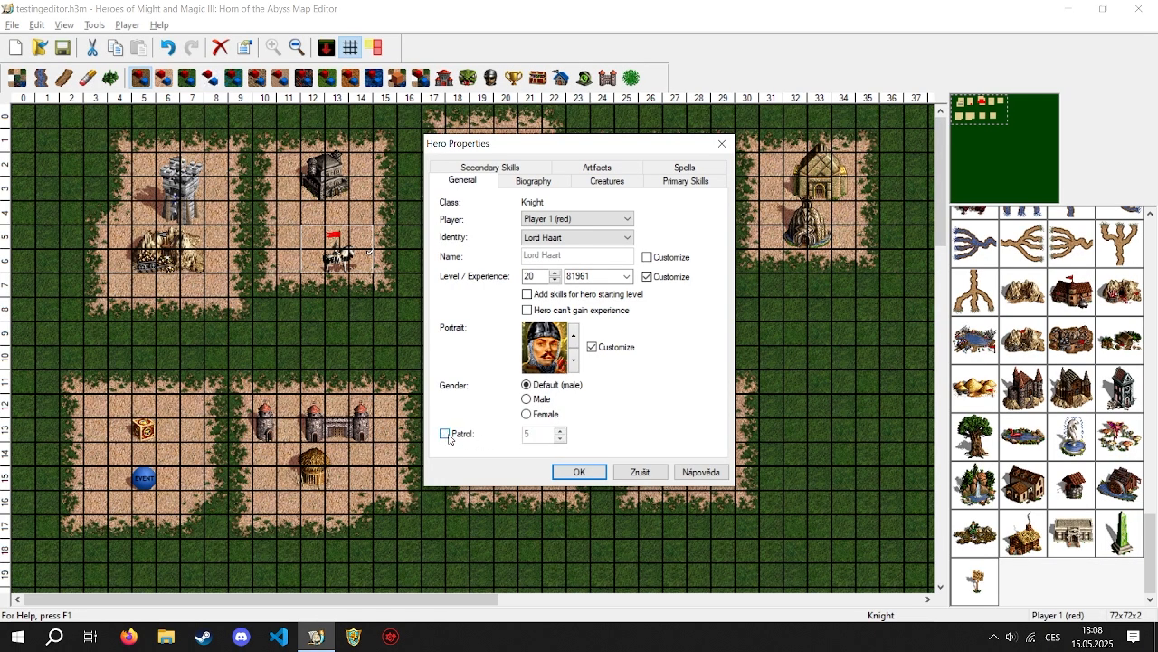
# Step: Look at the hero's biography, enable customized creatures and browse the creature types available for slot 1
pyautogui.click(541, 181)
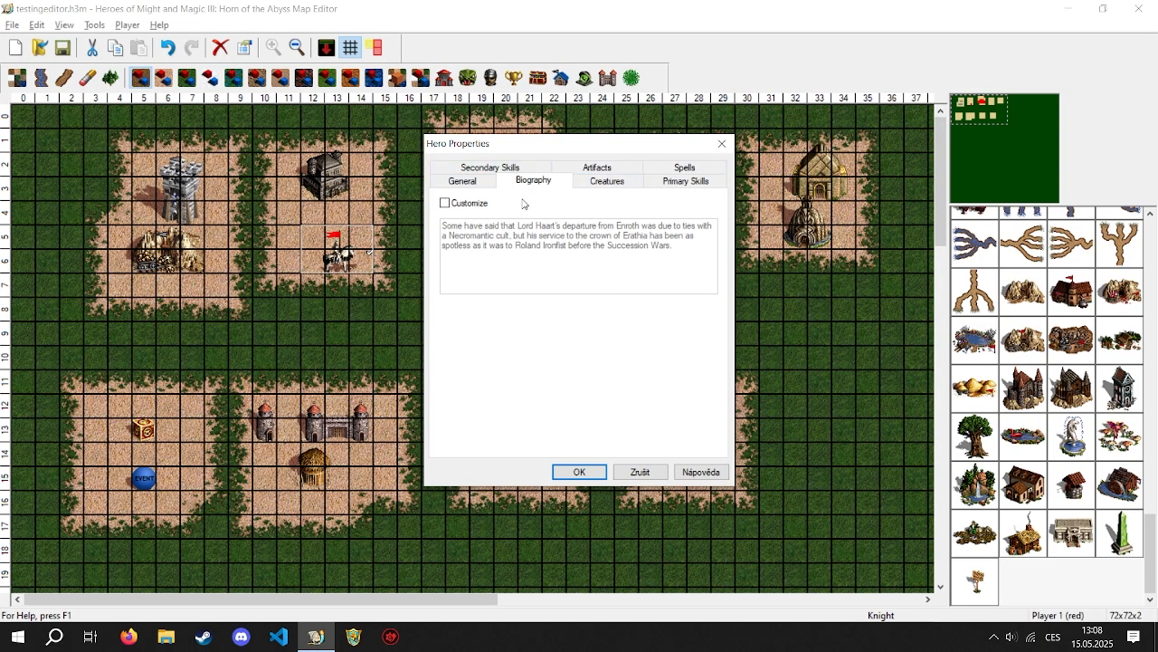
pyautogui.click(596, 184)
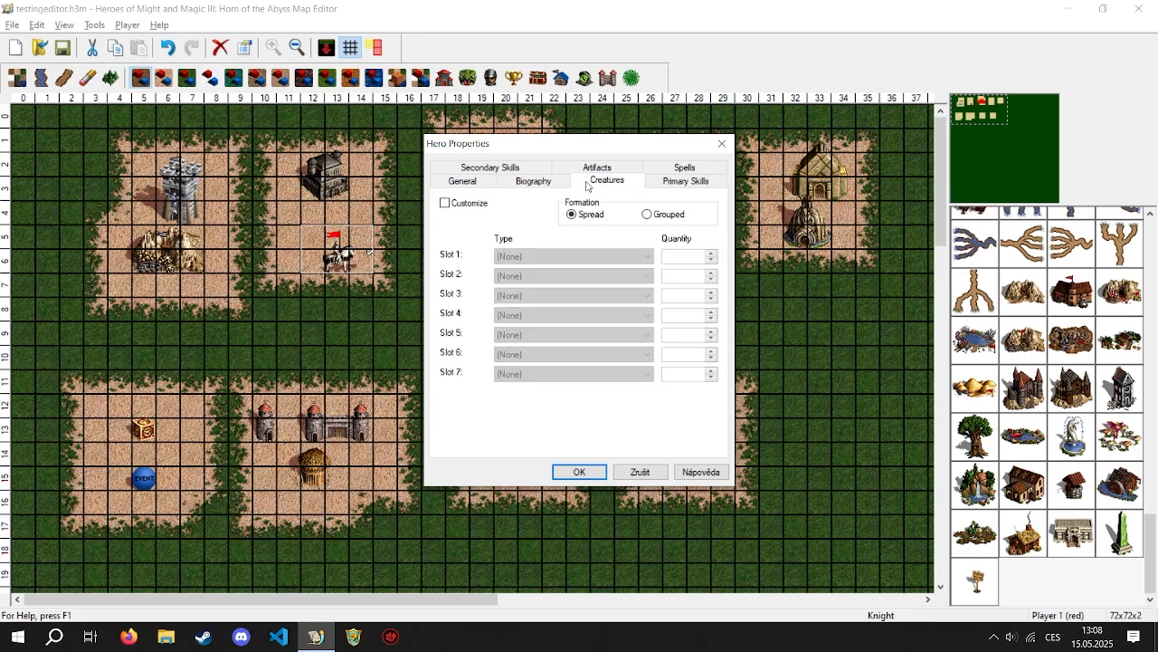
pyautogui.click(475, 204)
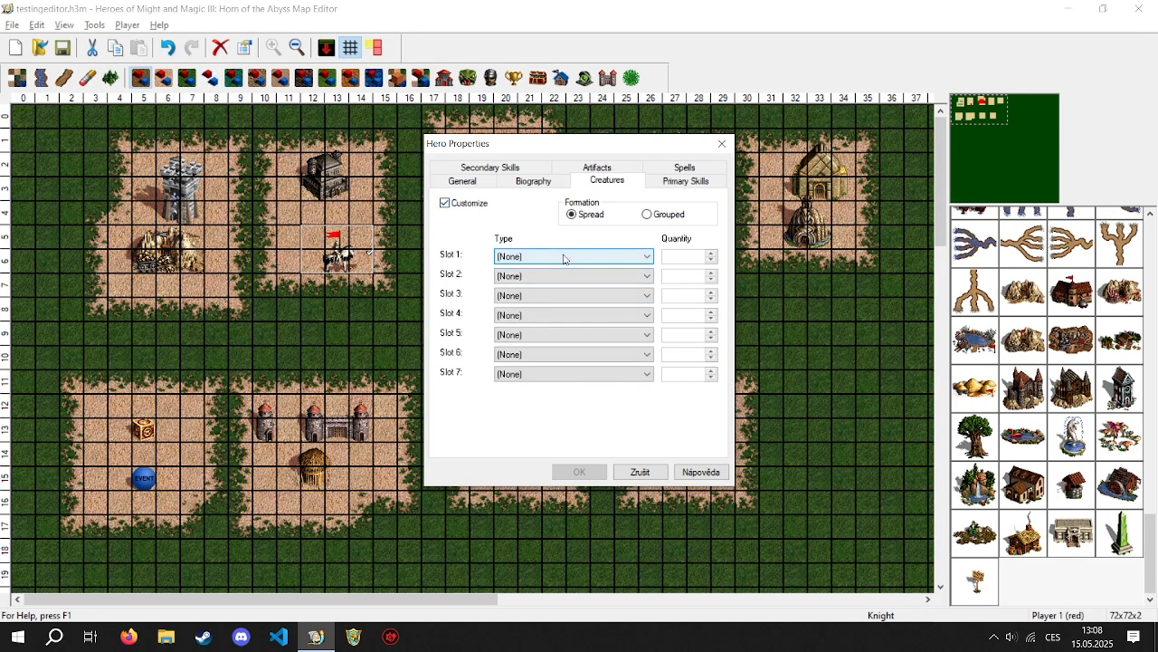
pyautogui.click(562, 257)
pyautogui.scroll(-2, 555, 411)
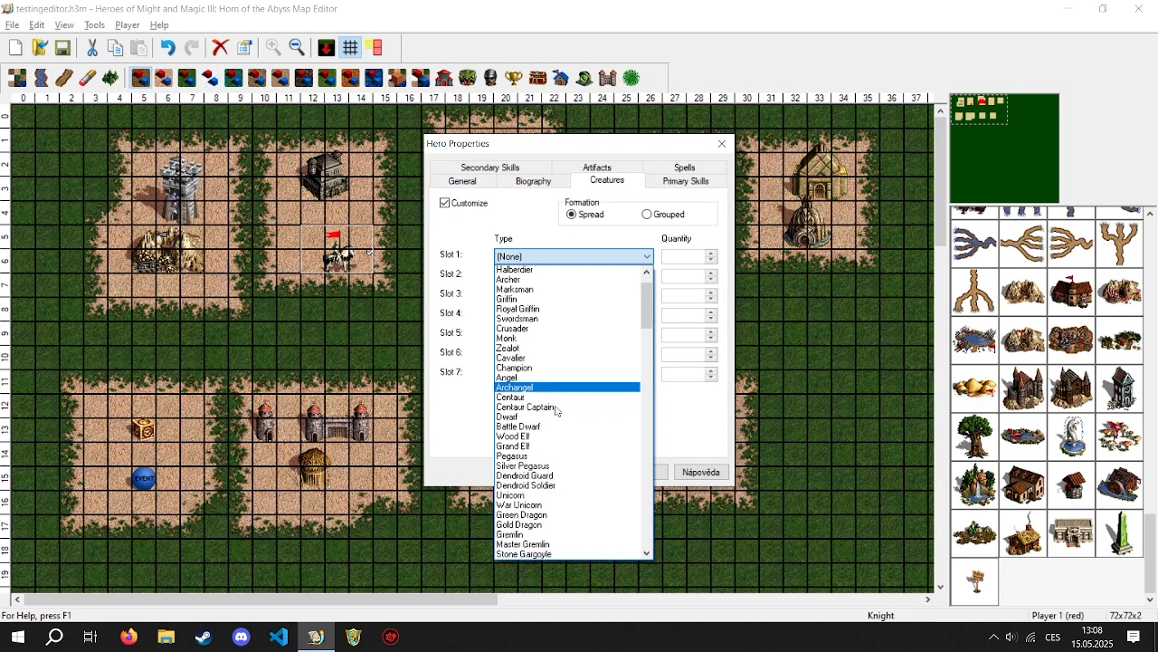
pyautogui.scroll(-1, 556, 411)
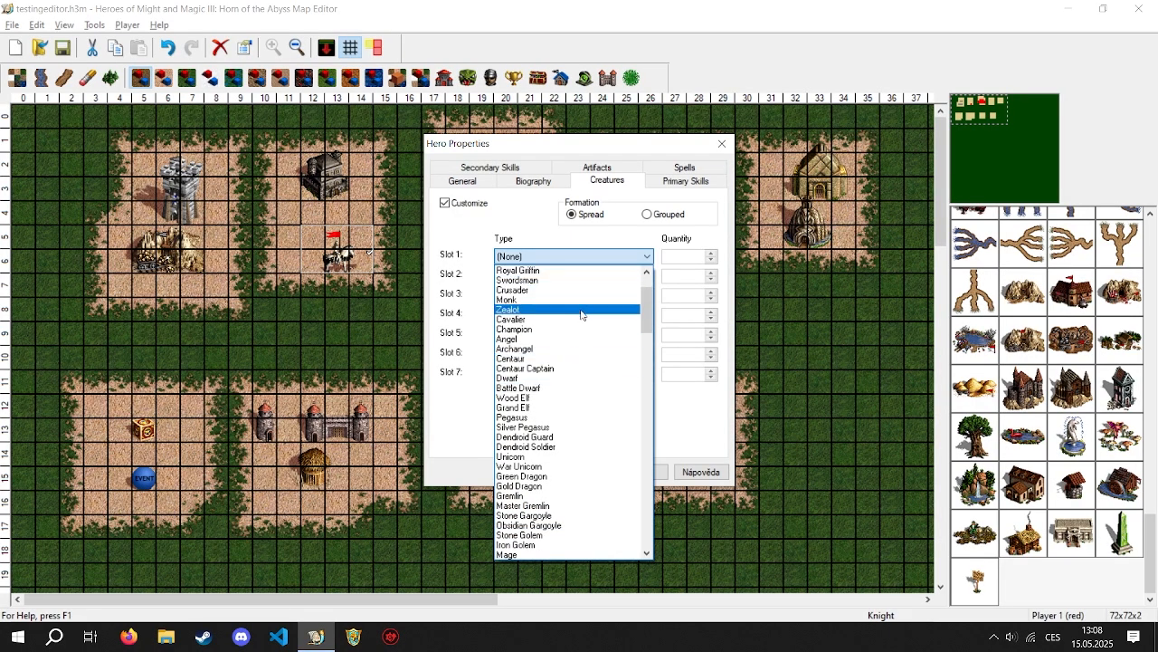
pyautogui.scroll(-2, 547, 380)
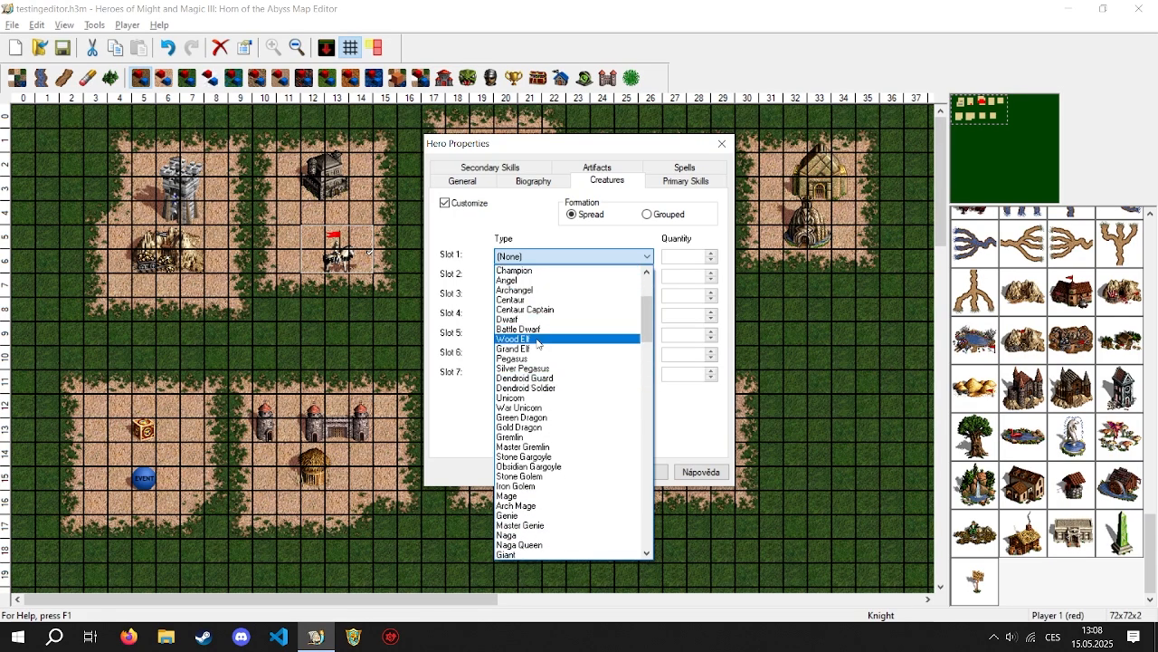
pyautogui.scroll(-2, 547, 380)
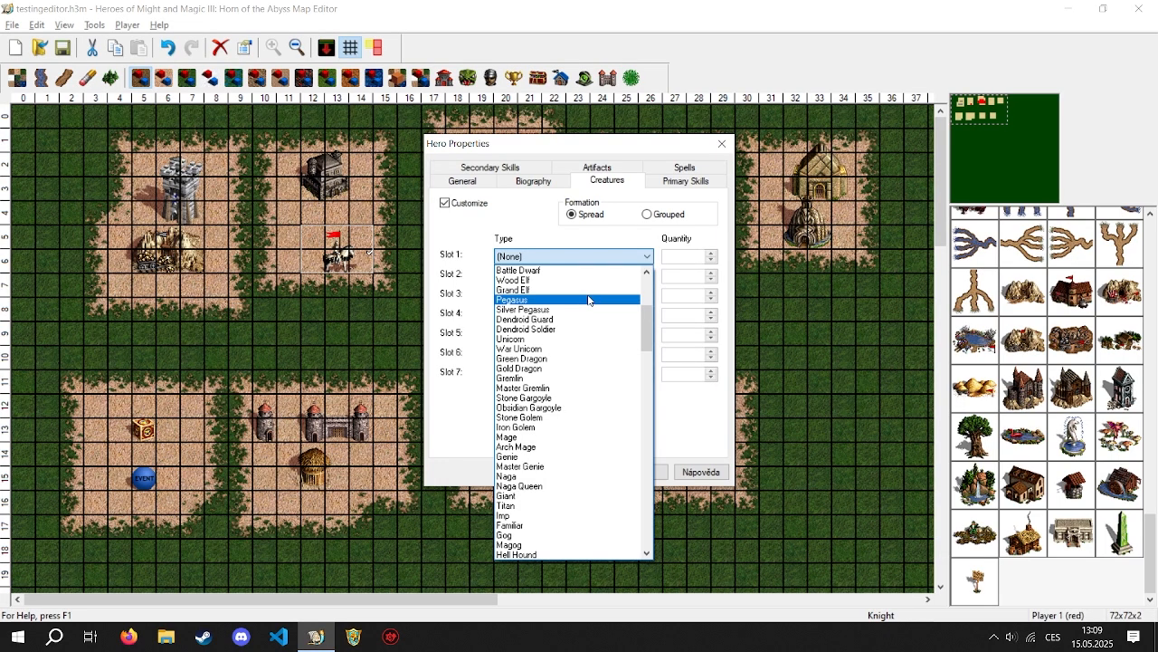
# Step: Set the slot 1 creature to Azure Dragon, going through the creatures that start with A
pyautogui.press('a')
pyautogui.press('a')
pyautogui.press('a')
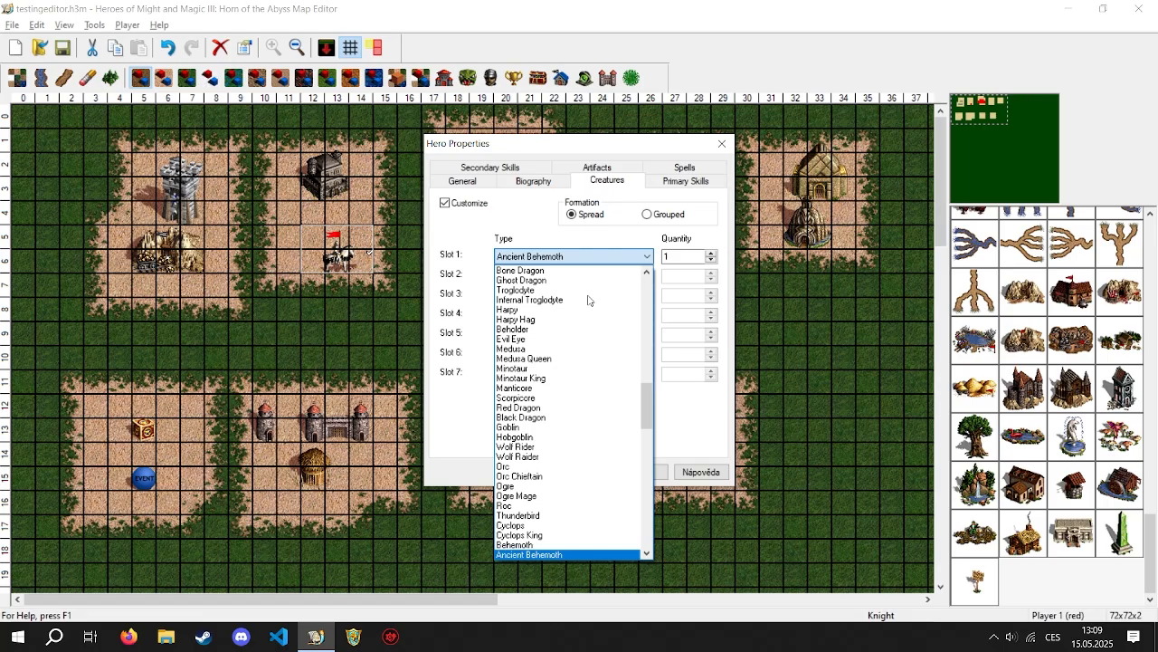
pyautogui.press('a')
pyautogui.press('a')
pyautogui.press('a')
pyautogui.press('a')
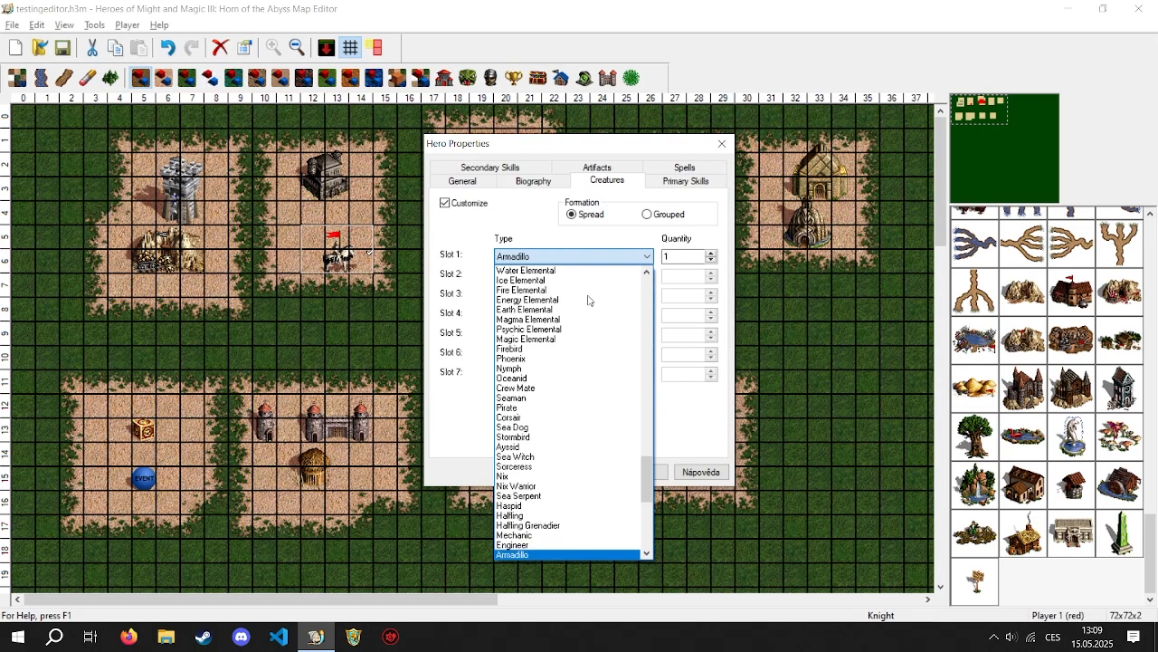
pyautogui.press('a')
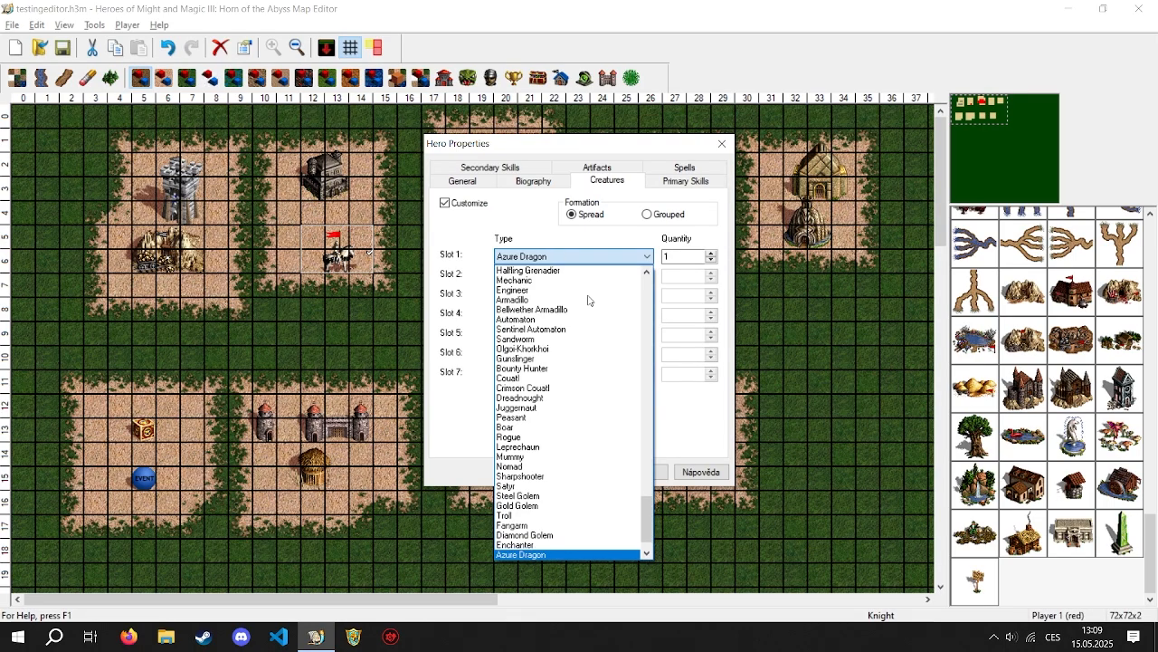
pyautogui.scroll(20, 588, 300)
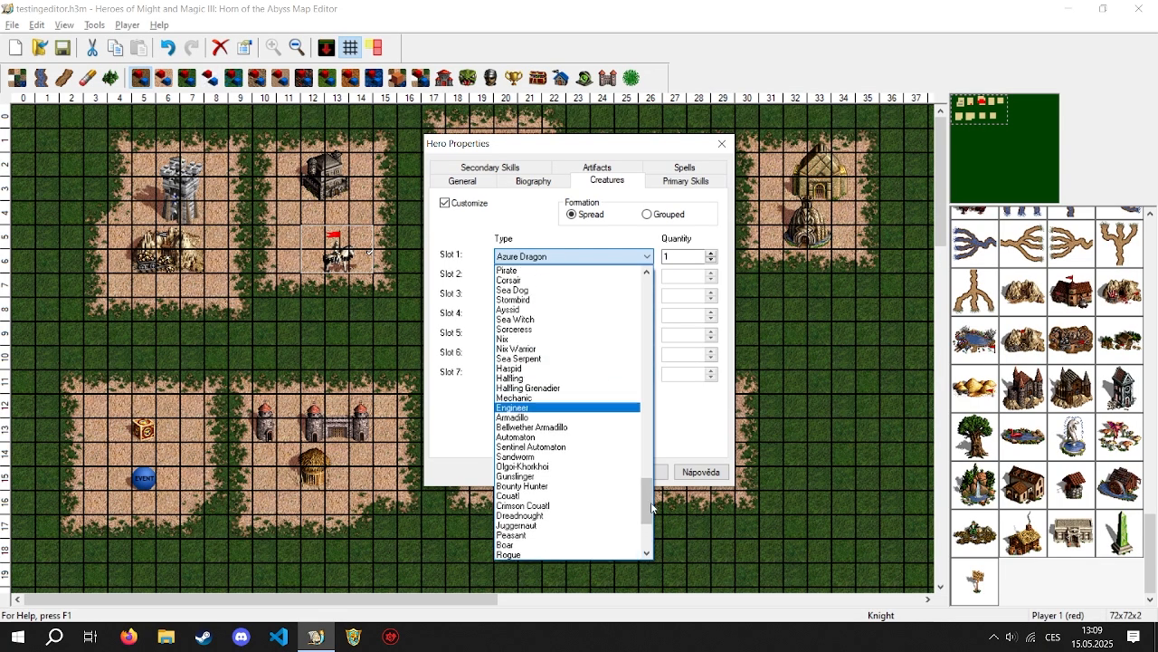
pyautogui.click(580, 260)
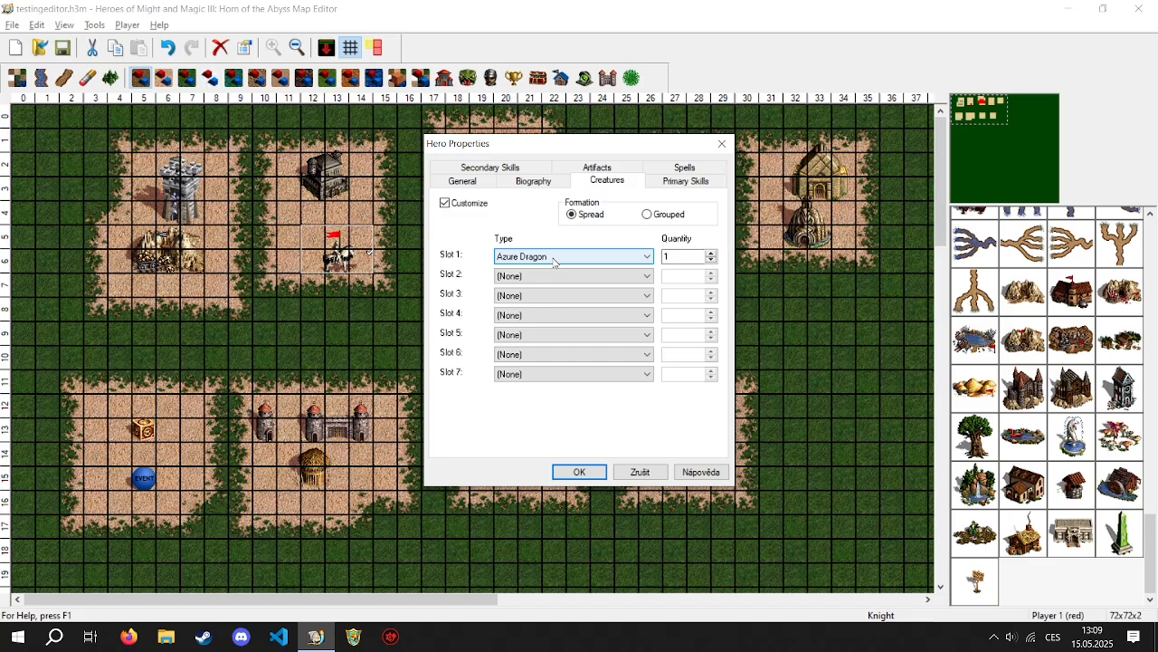
# Step: Cycle the slot 1 creature through the types whose names start with G
pyautogui.press('g')
pyautogui.press('g')
pyautogui.press('g')
pyautogui.press('g')
pyautogui.press('g')
pyautogui.press('g')
pyautogui.press('g')
pyautogui.press('g')
pyautogui.press('g')
pyautogui.press('g')
# Step: Look over the hero's primary and secondary skills and enable customized artifacts
pyautogui.click(655, 186)
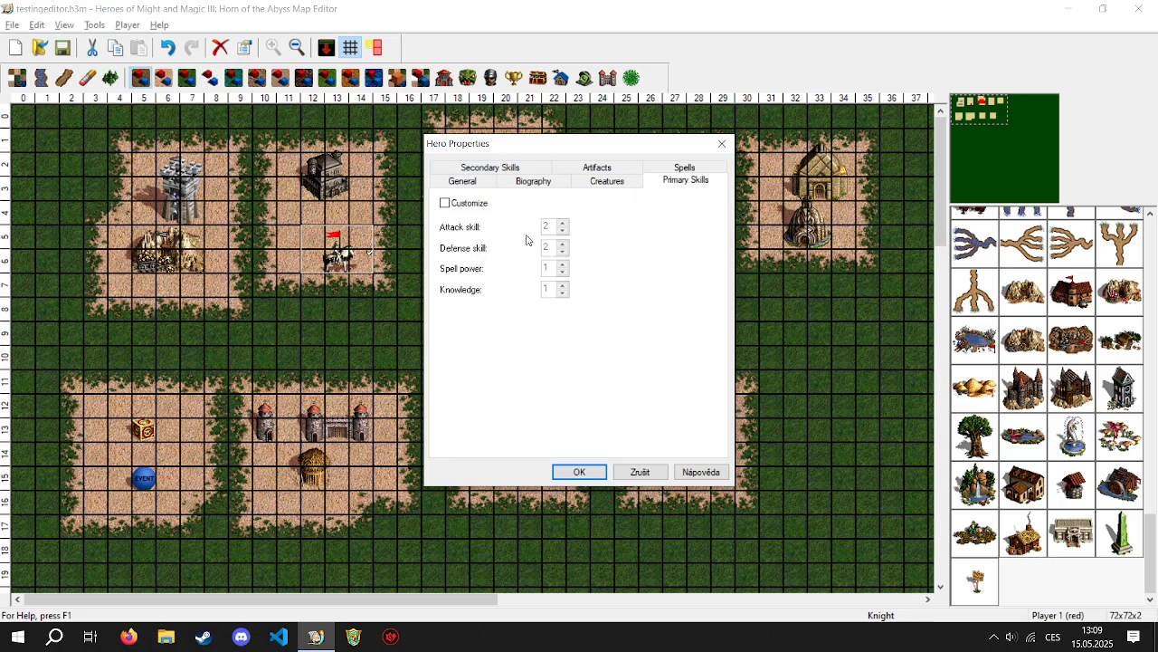
pyautogui.click(457, 167)
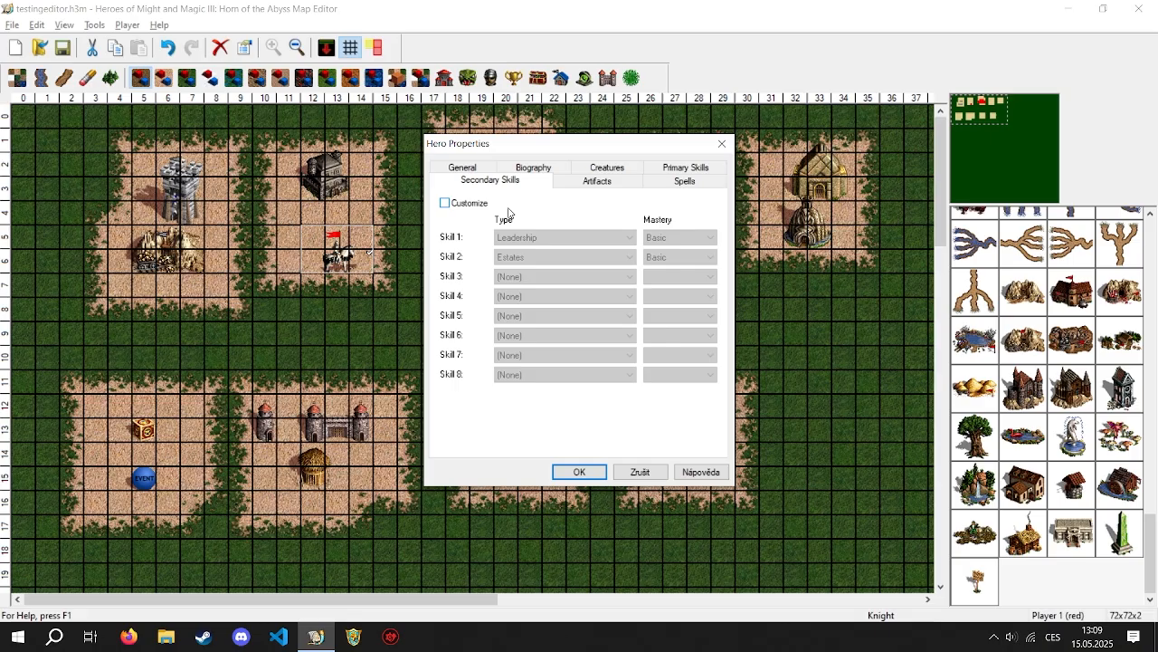
pyautogui.click(581, 182)
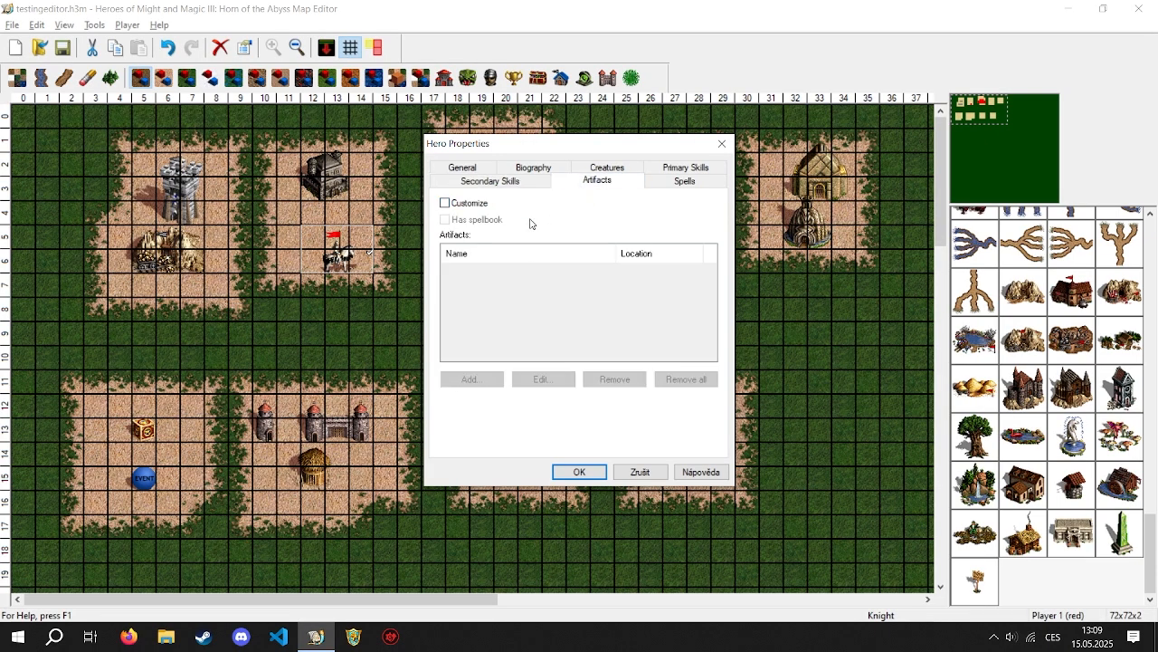
pyautogui.click(457, 204)
# Step: Try choosing Dead Man's Boots as a backpack artifact, checking the equip locations, and discard the new artifact
pyautogui.click(472, 378)
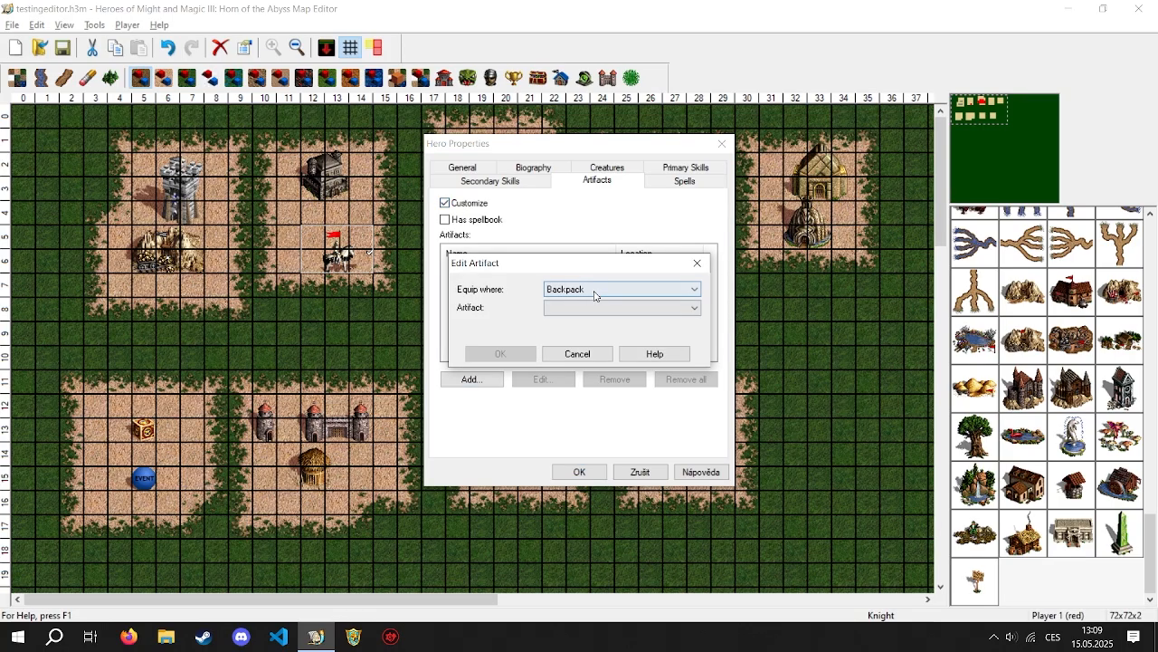
pyautogui.click(595, 291)
pyautogui.click(594, 295)
pyautogui.click(581, 307)
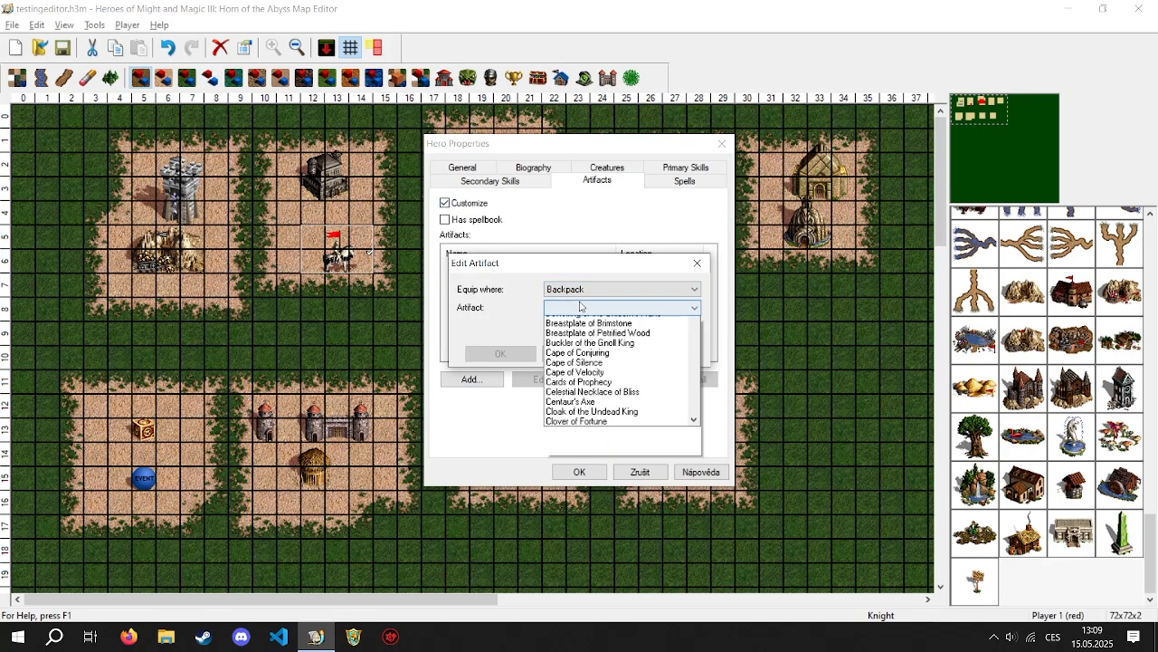
pyautogui.click(594, 291)
pyautogui.click(595, 291)
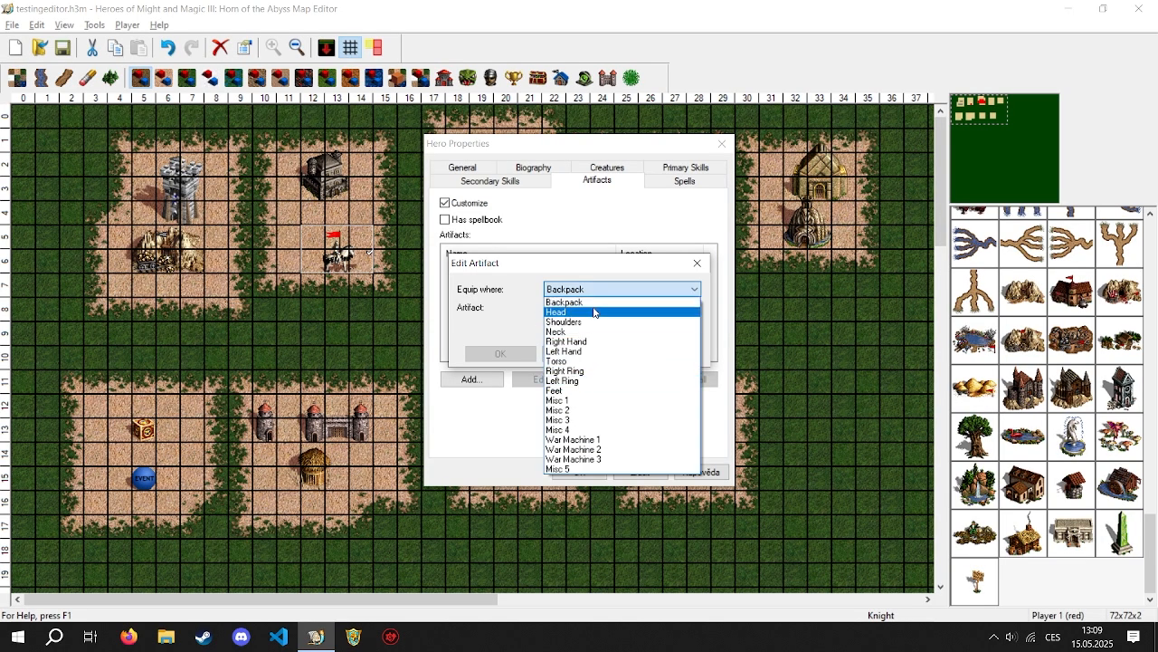
pyautogui.click(592, 301)
pyautogui.click(591, 307)
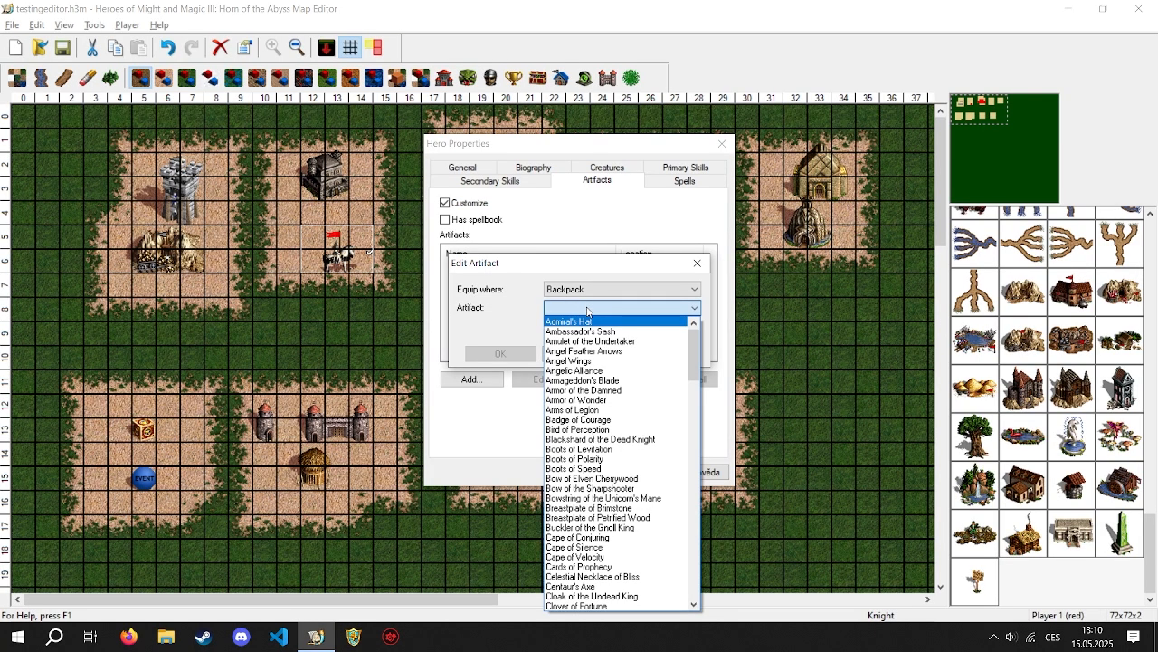
pyautogui.press('d')
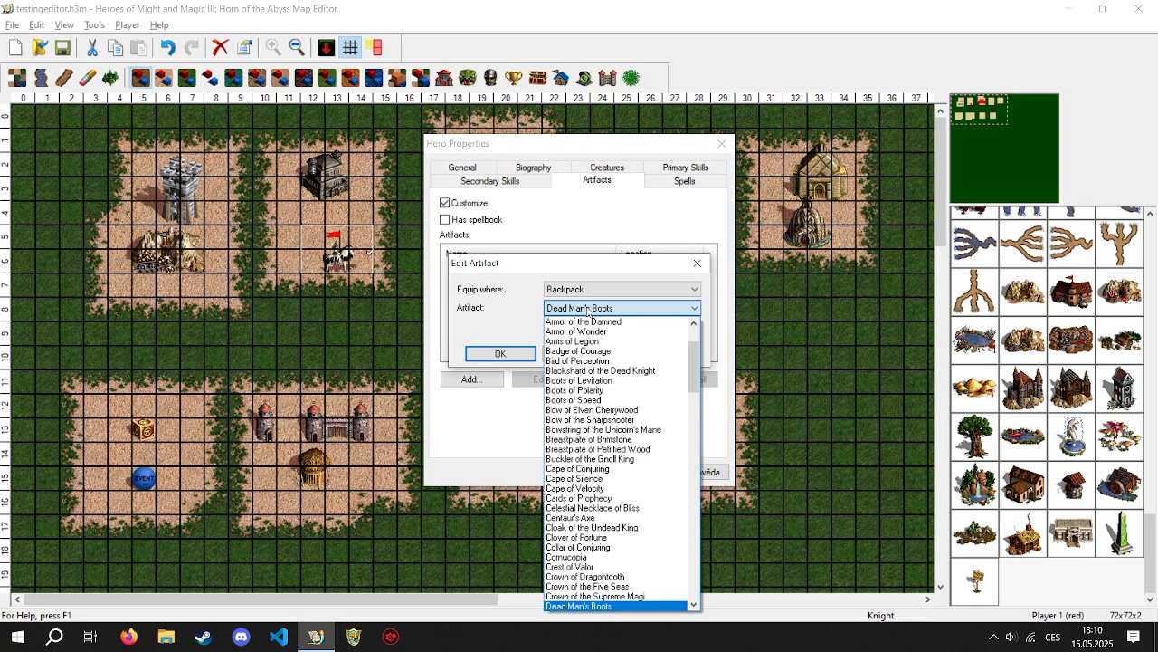
pyautogui.click(586, 308)
pyautogui.click(697, 263)
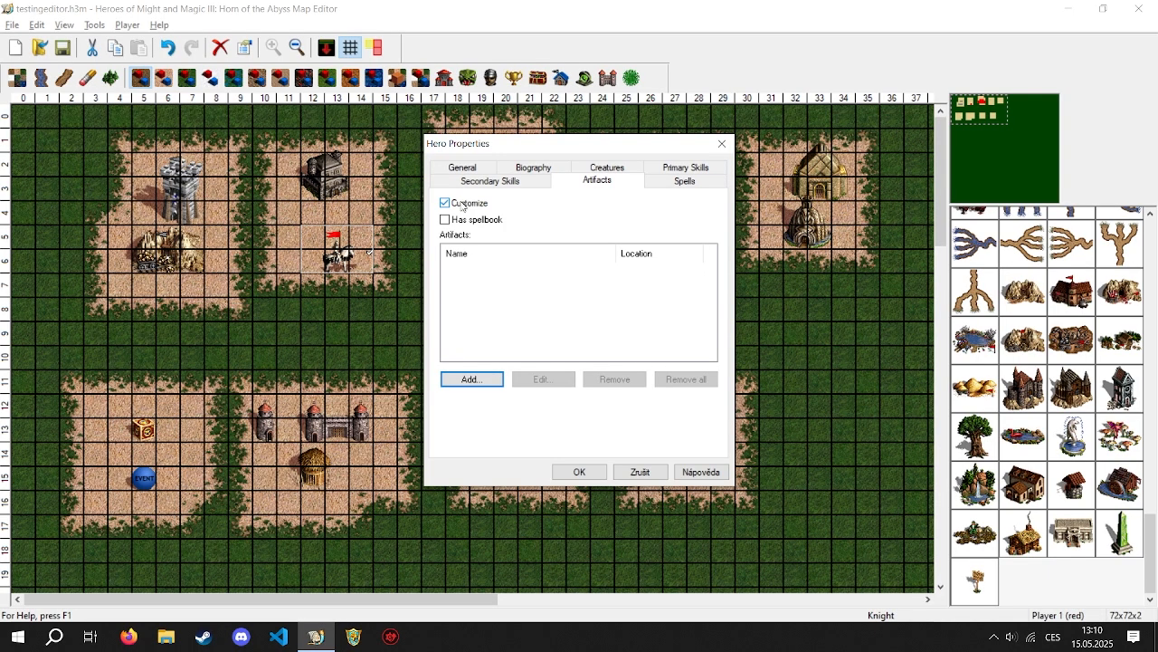
# Step: Briefly toggle the artifact options, keeping artifacts customized without a spellbook, and enable customized spells for the hero
pyautogui.click(452, 206)
pyautogui.click(449, 212)
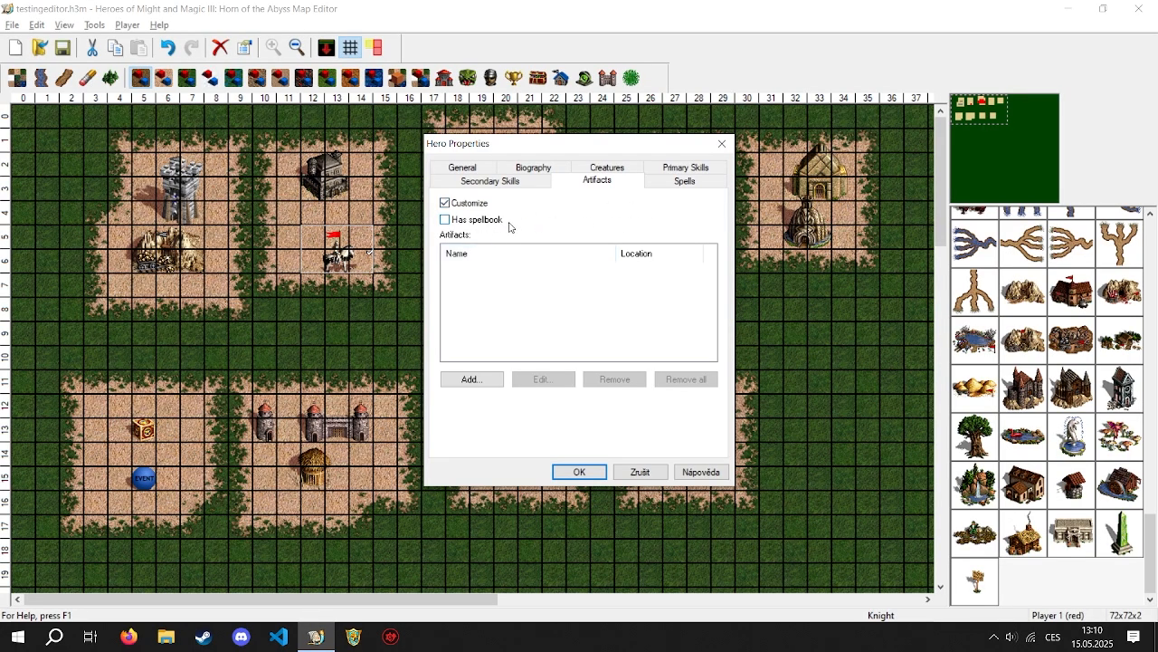
pyautogui.click(666, 184)
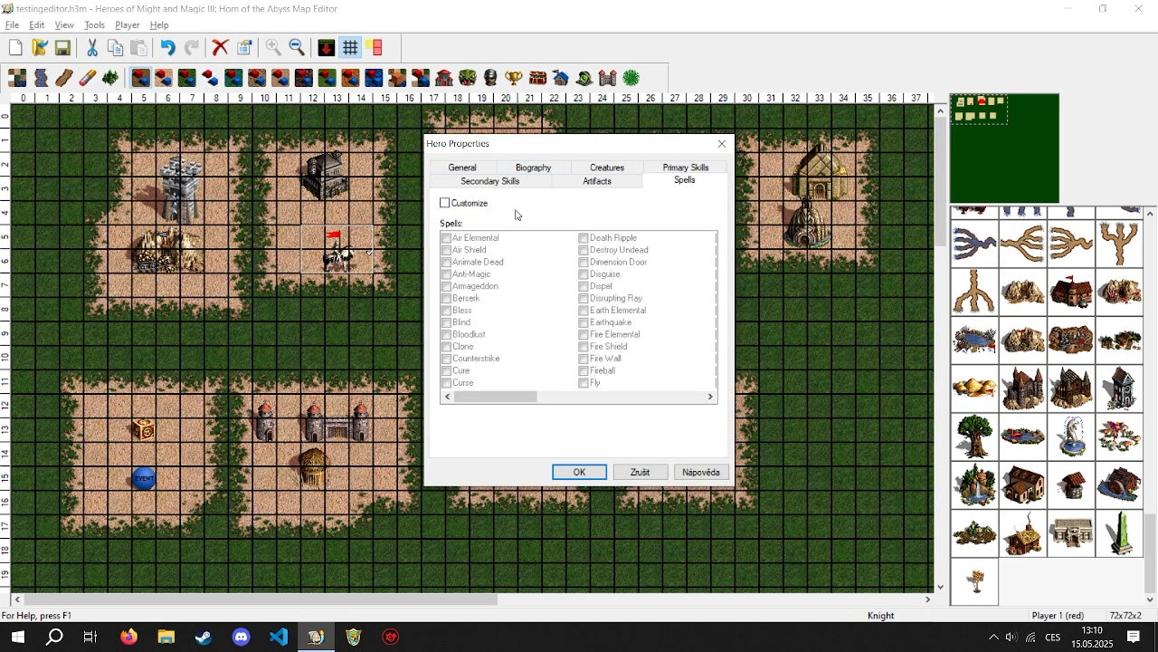
pyautogui.click(445, 203)
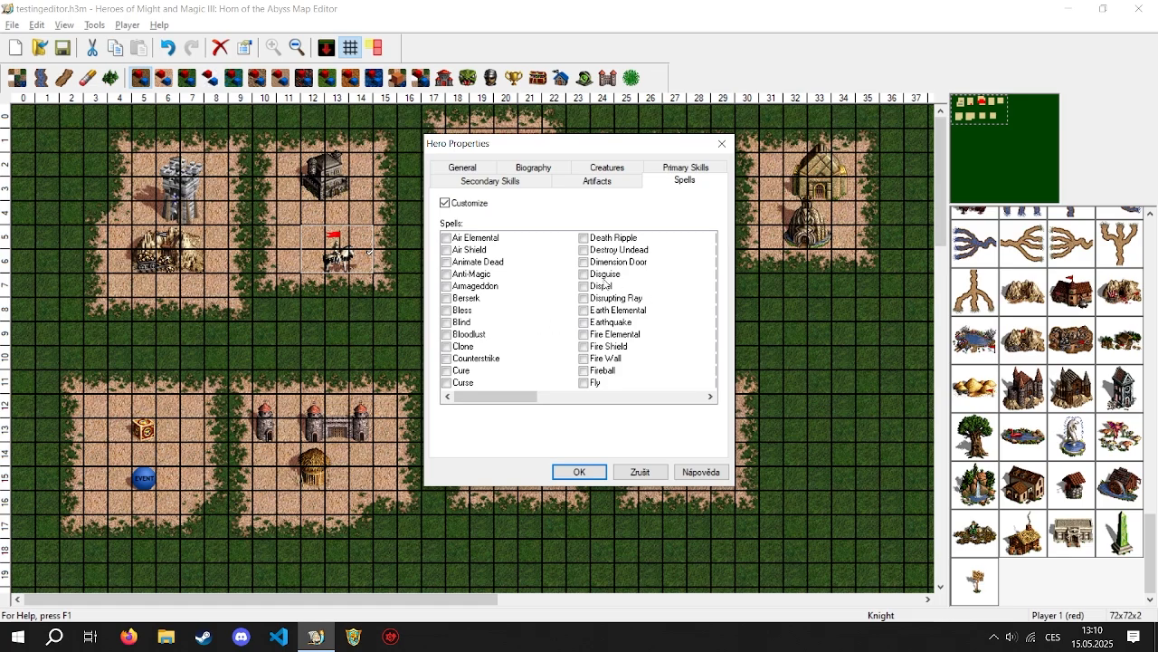
# Step: Go through the hero's spells that start with E without granting any, and apply the hero properties
pyautogui.click(496, 300)
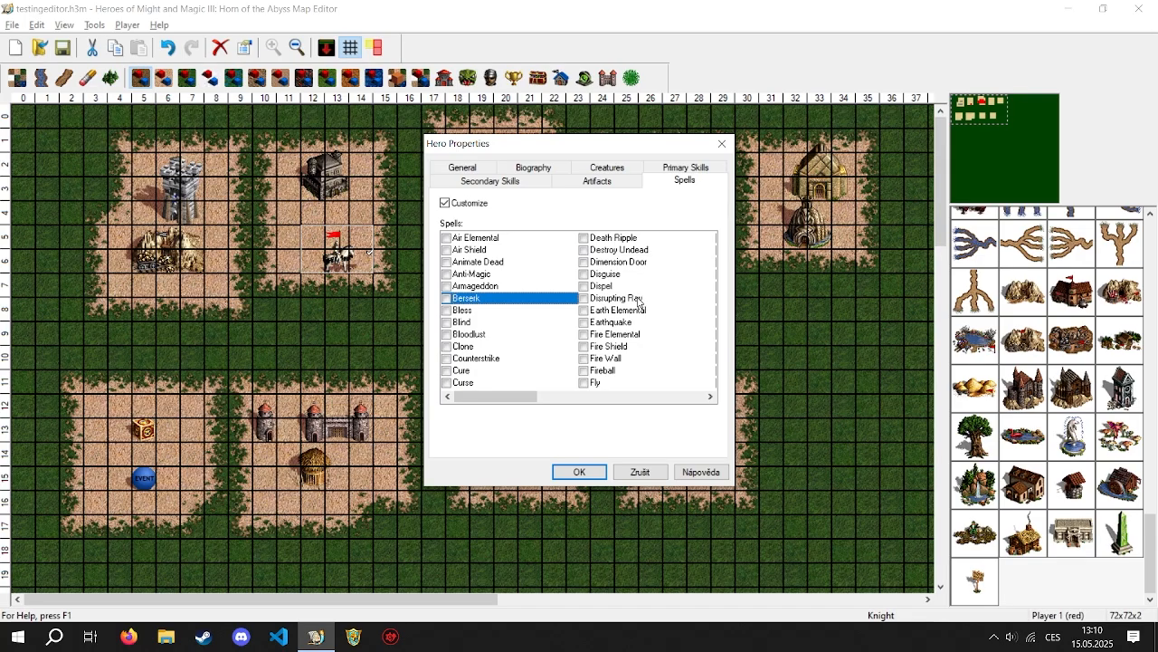
pyautogui.press('e')
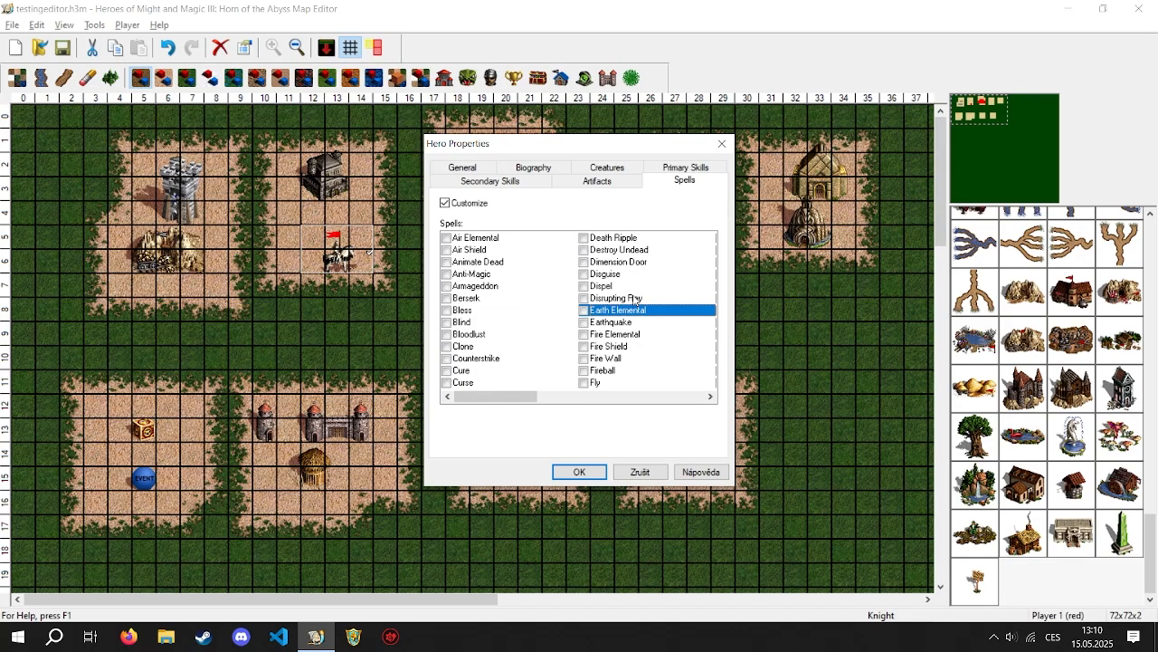
pyautogui.press('e')
pyautogui.press('e')
pyautogui.press('e')
pyautogui.press('e')
pyautogui.press('e')
pyautogui.press('e')
pyautogui.press('e')
pyautogui.press('e')
pyautogui.press('e')
pyautogui.press('e')
pyautogui.click(579, 472)
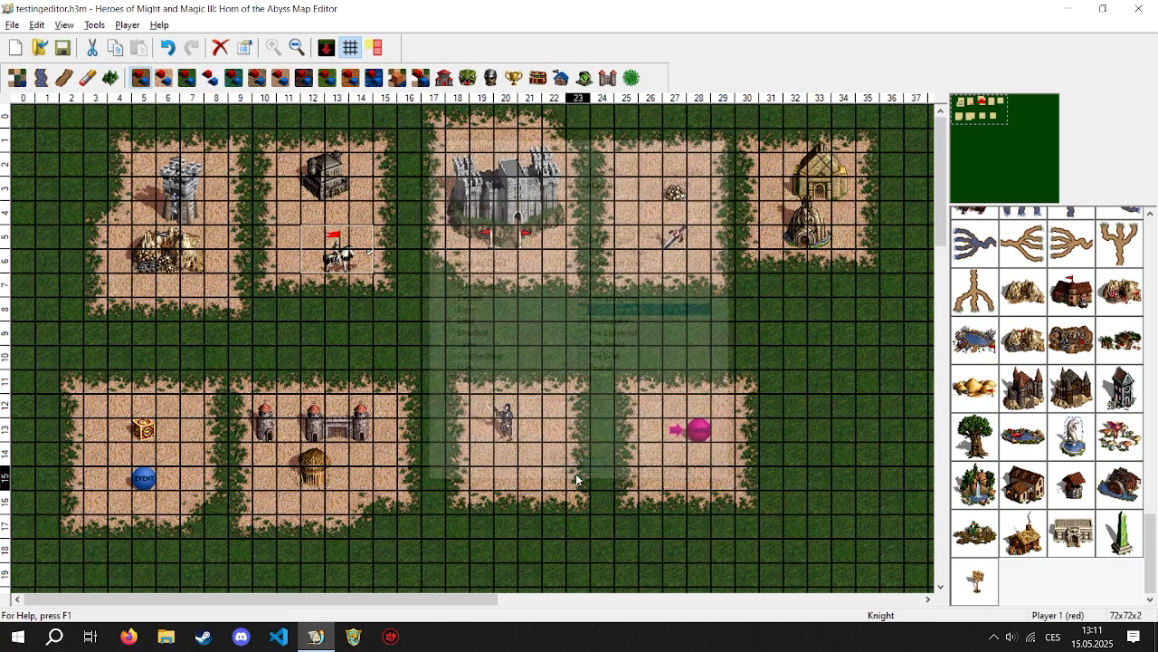
# Step: View the general properties of the prison above the Knight and close them
pyautogui.click(333, 199)
pyautogui.doubleClick(334, 200)
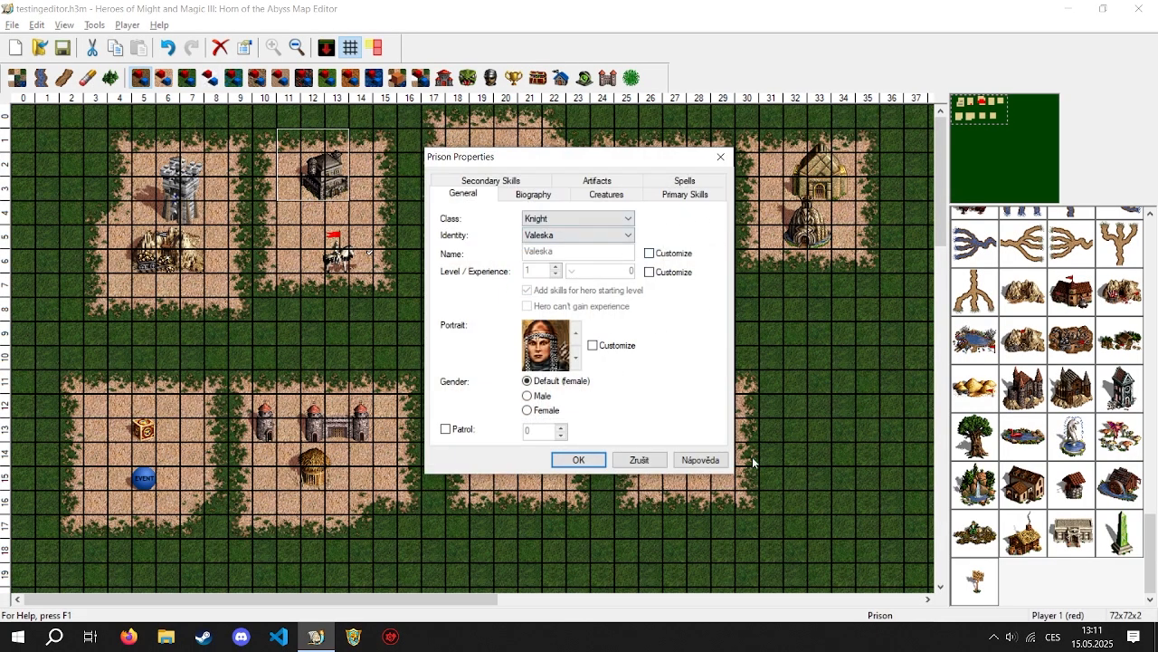
pyautogui.click(579, 460)
pyautogui.click(581, 463)
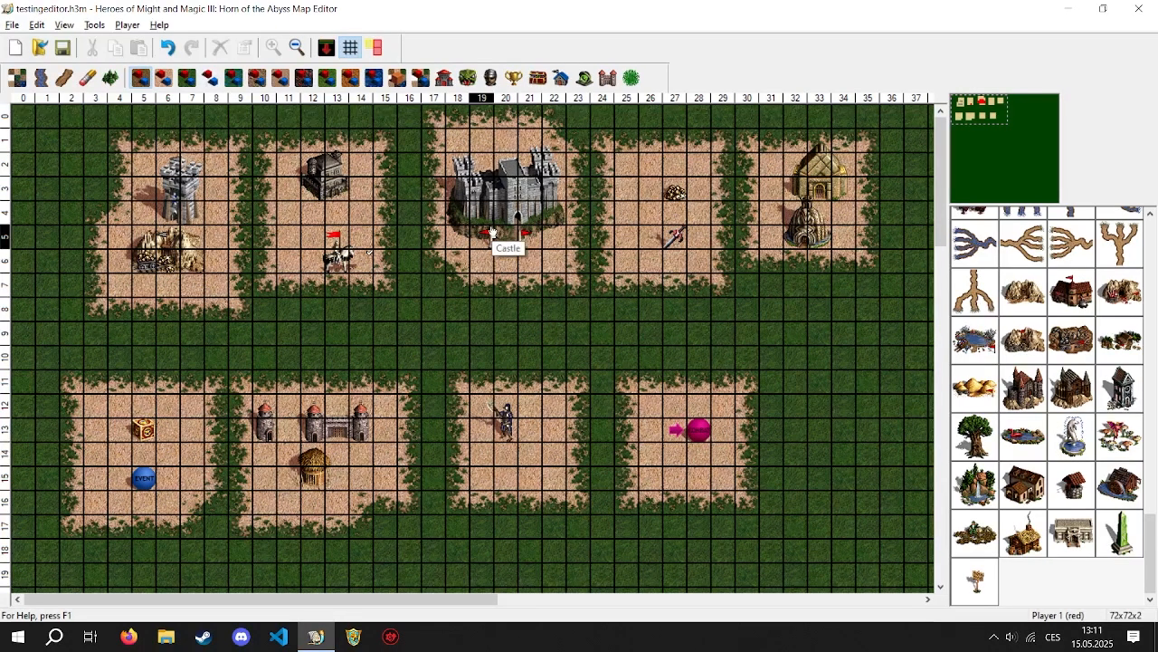
# Step: Hide the map grid and add the Alchemist Iona as the visiting hero of the red Castle
pyautogui.click(351, 47)
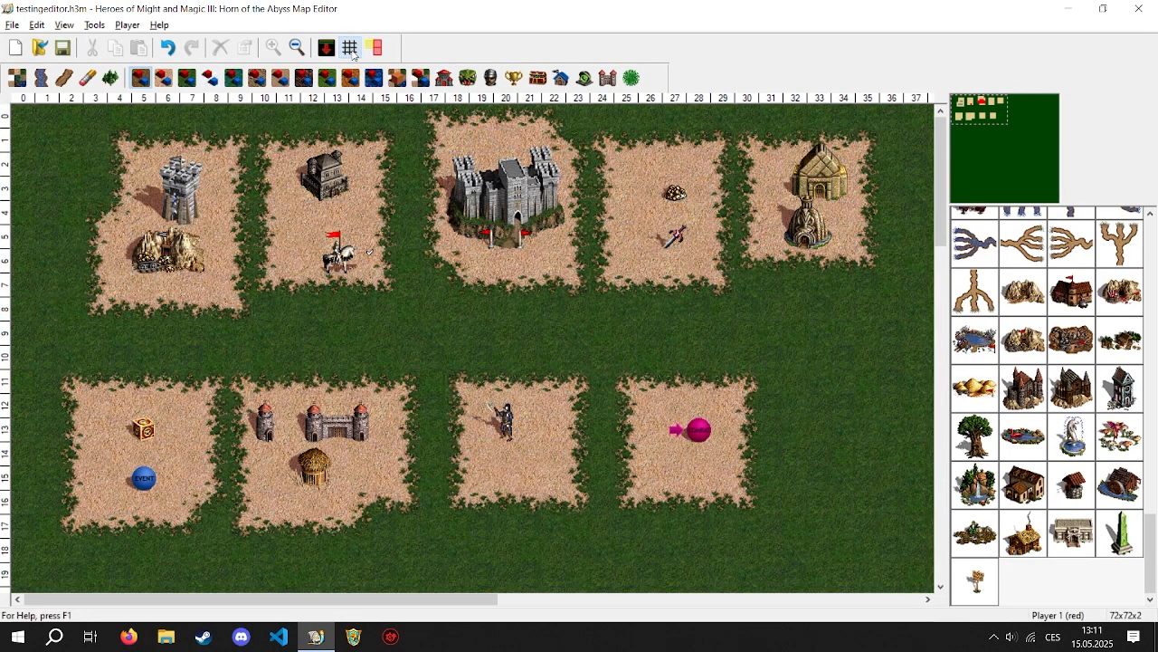
pyautogui.doubleClick(491, 226)
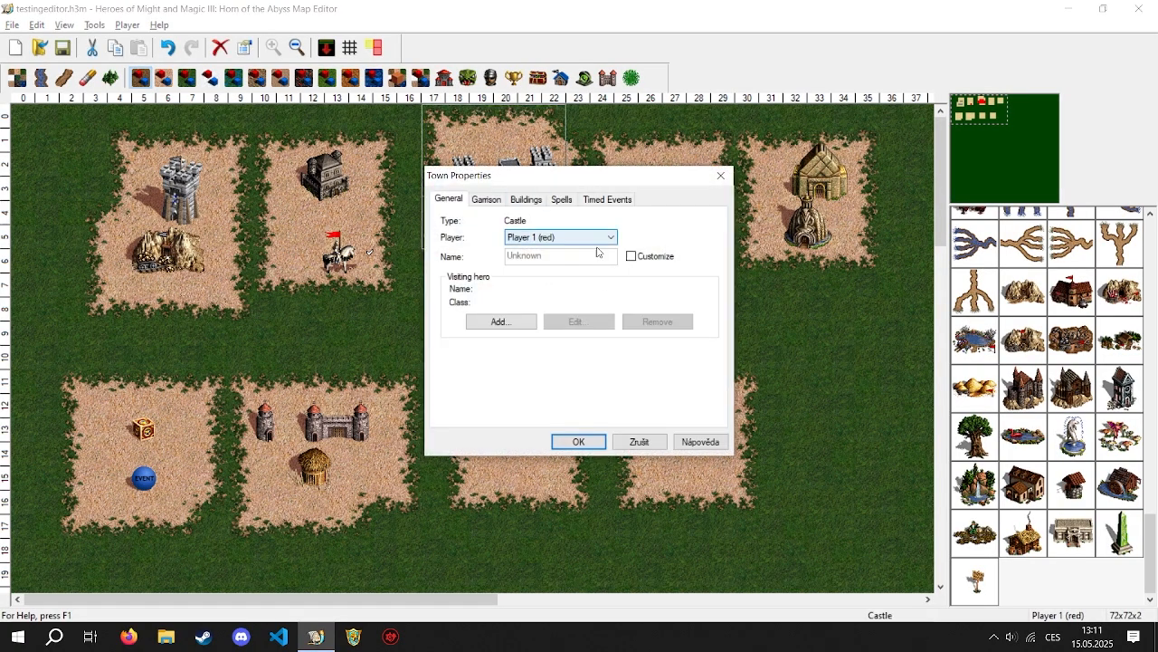
pyautogui.click(499, 322)
pyautogui.click(561, 279)
pyautogui.click(648, 242)
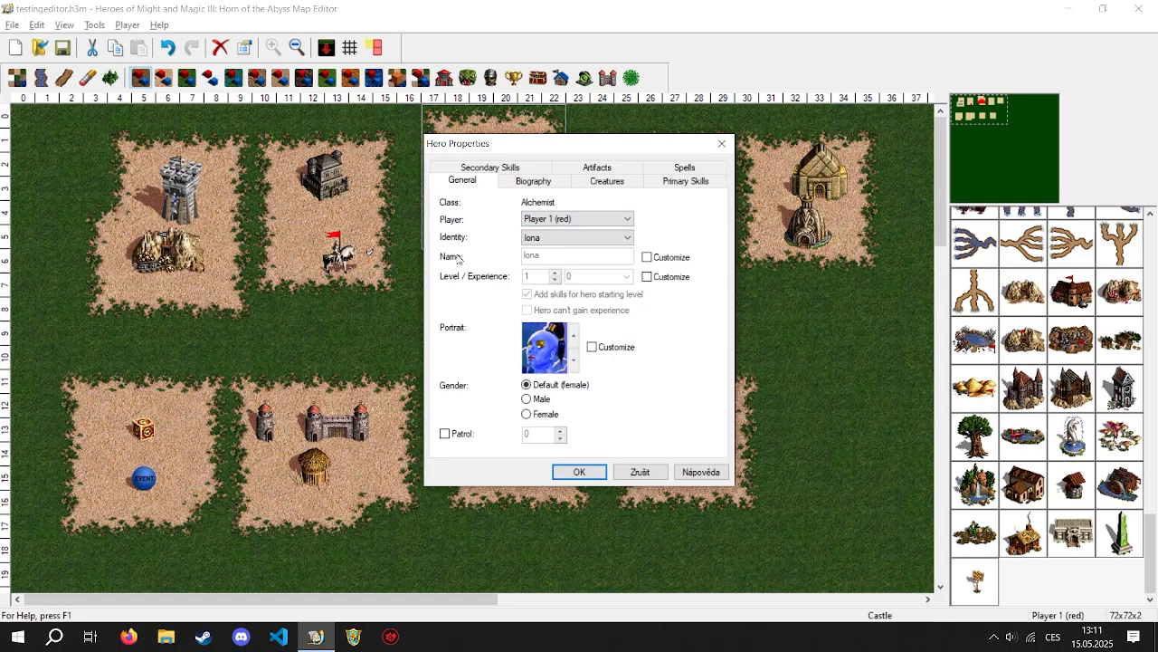
pyautogui.click(721, 143)
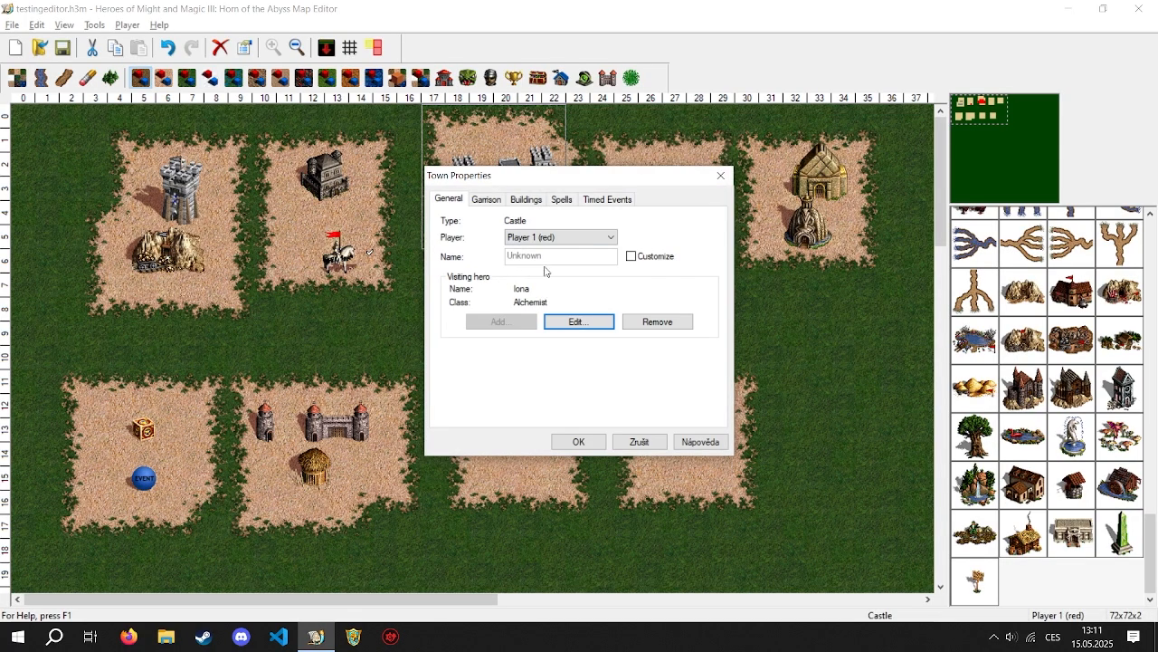
# Step: View the Castle's garrison options, enable customized buildings and disable the Town Hall in the building tree
pyautogui.click(485, 200)
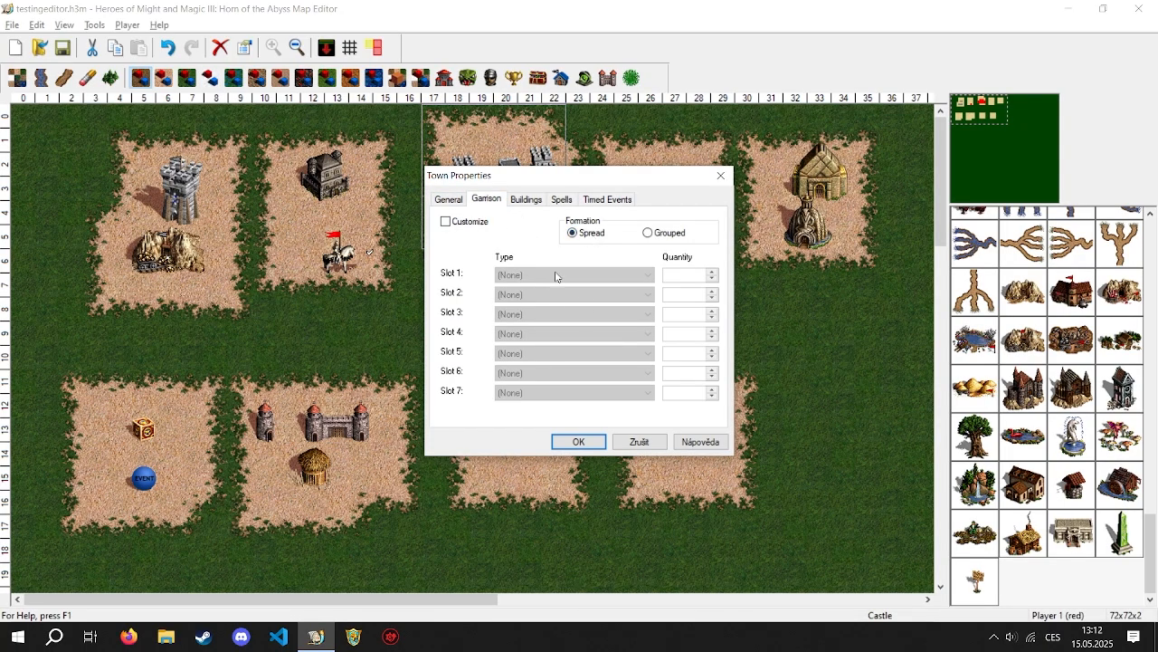
pyautogui.click(525, 200)
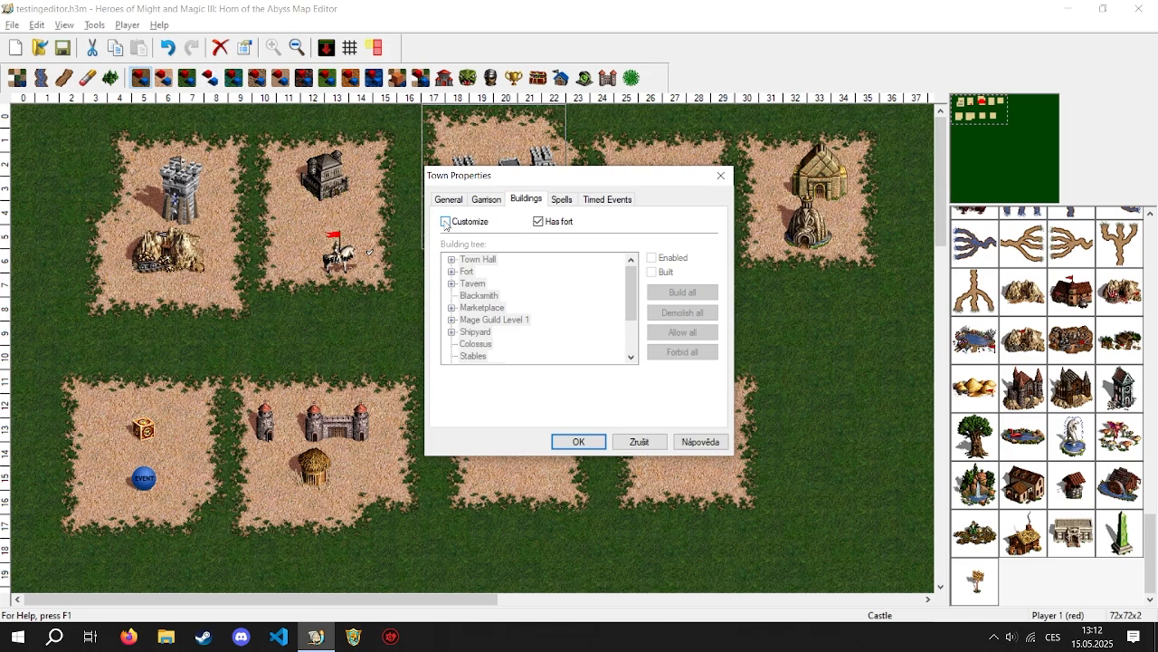
pyautogui.click(475, 224)
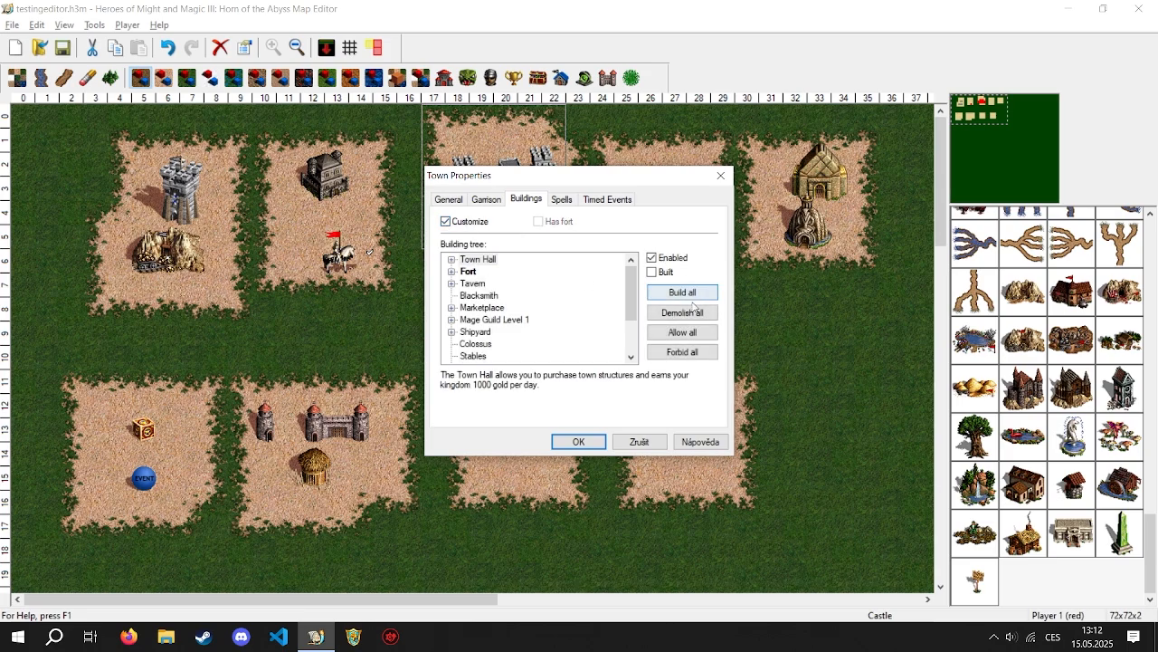
pyautogui.click(658, 258)
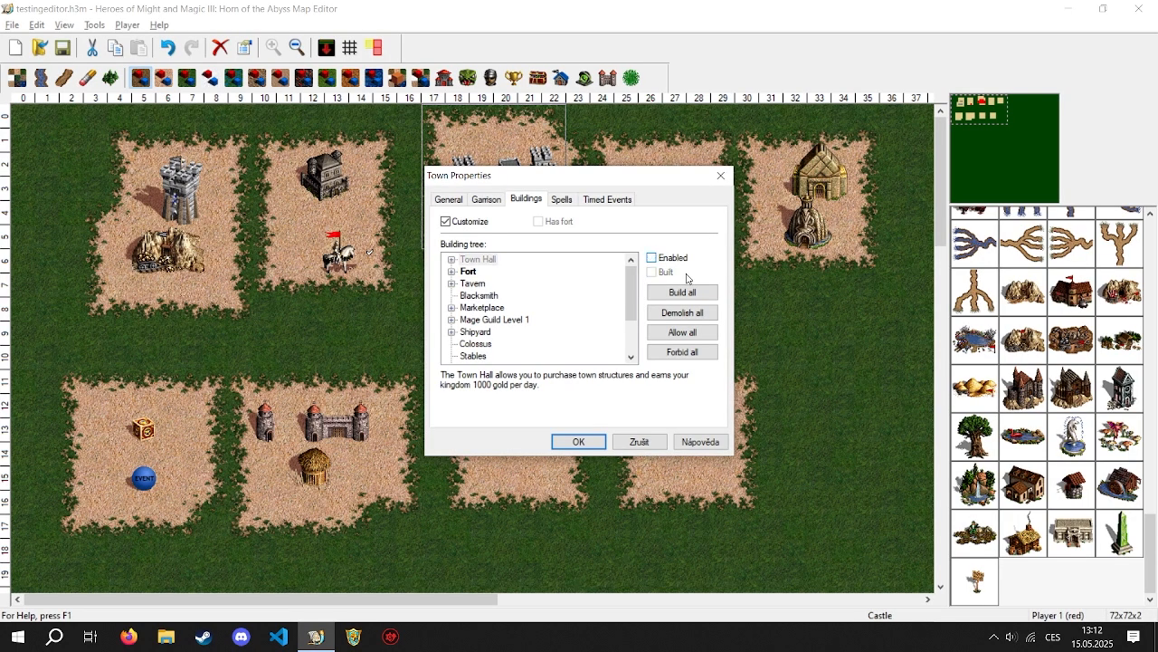
# Step: Select the Tavern, forbid all of the Castle's buildings at once and allow them all again
pyautogui.click(476, 282)
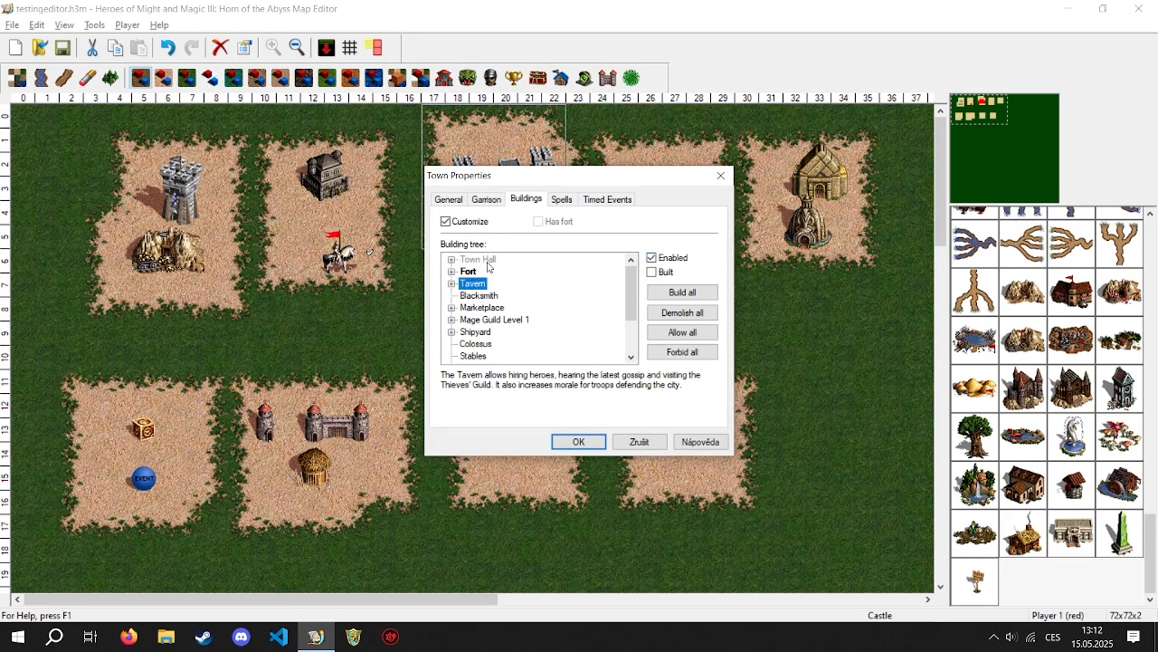
pyautogui.click(686, 351)
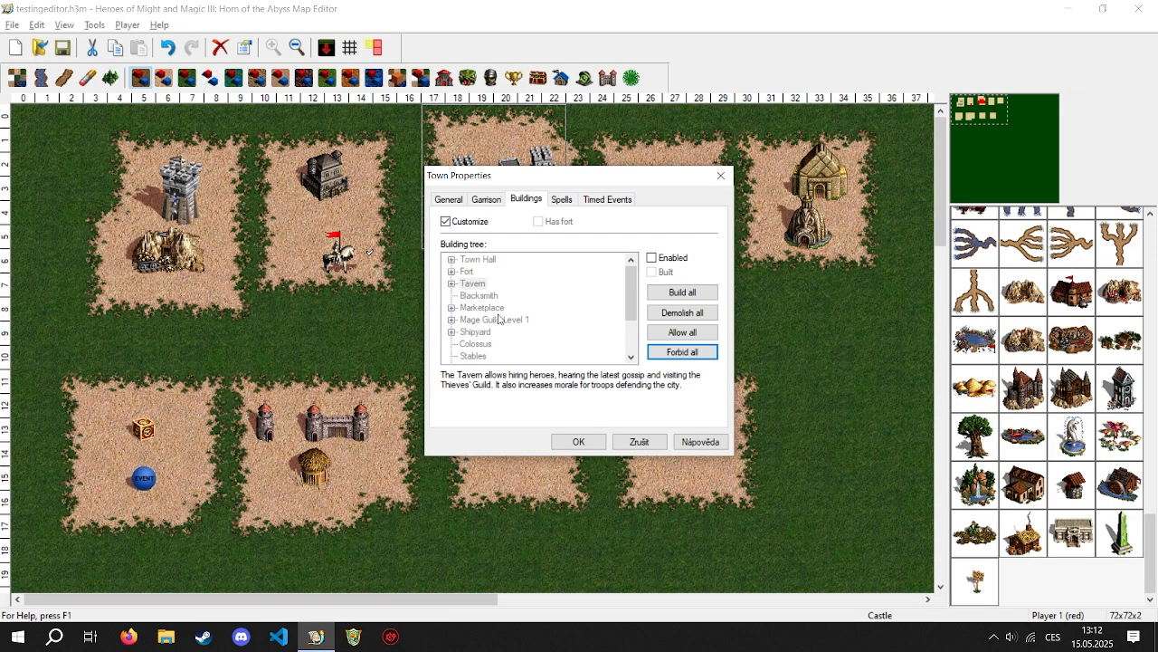
pyautogui.click(695, 333)
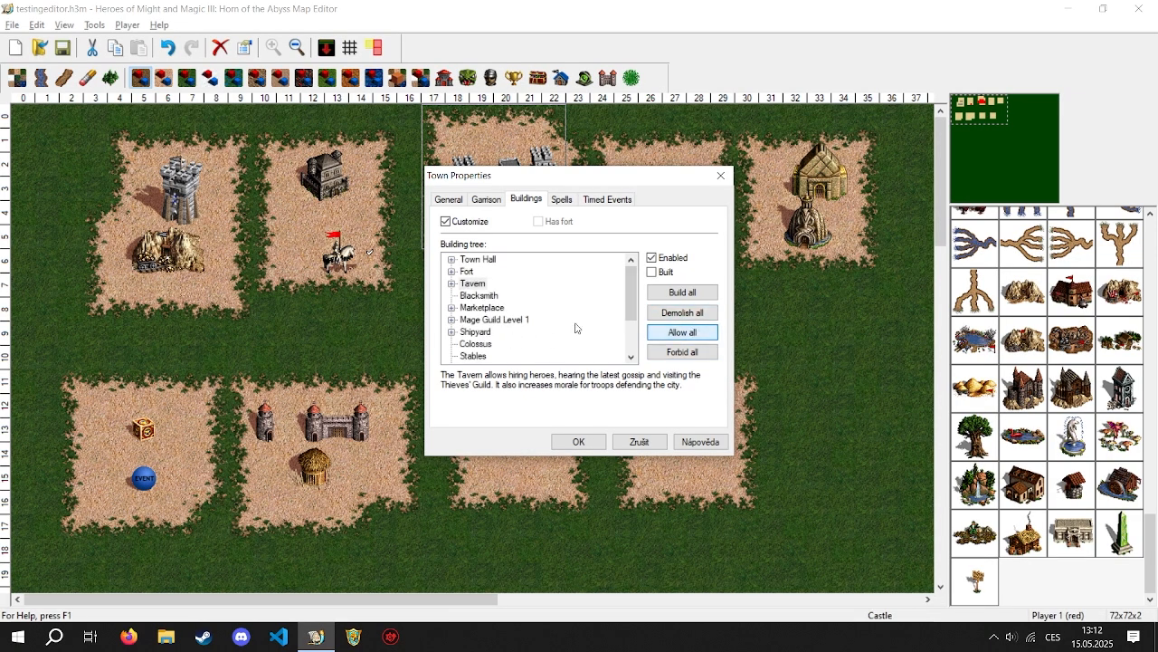
# Step: Examine the Castle's mage guild options and the level 1 spells which must or may appear there
pyautogui.click(558, 200)
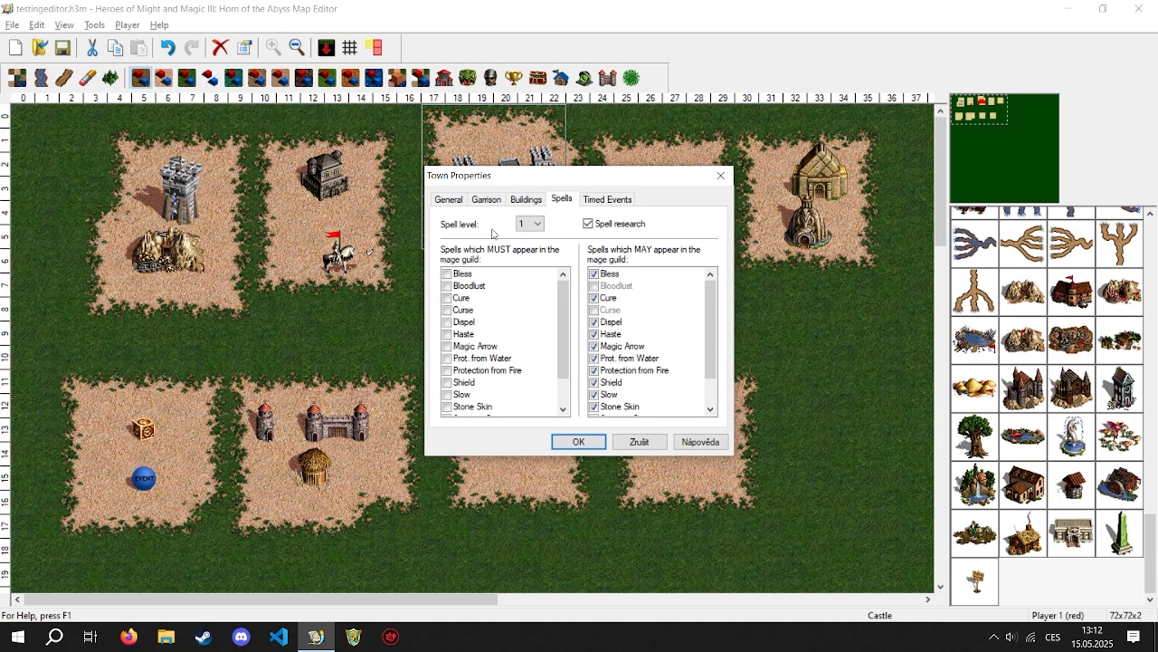
pyautogui.click(530, 224)
pyautogui.click(530, 224)
pyautogui.scroll(-1, 710, 351)
pyautogui.scroll(-1, 710, 352)
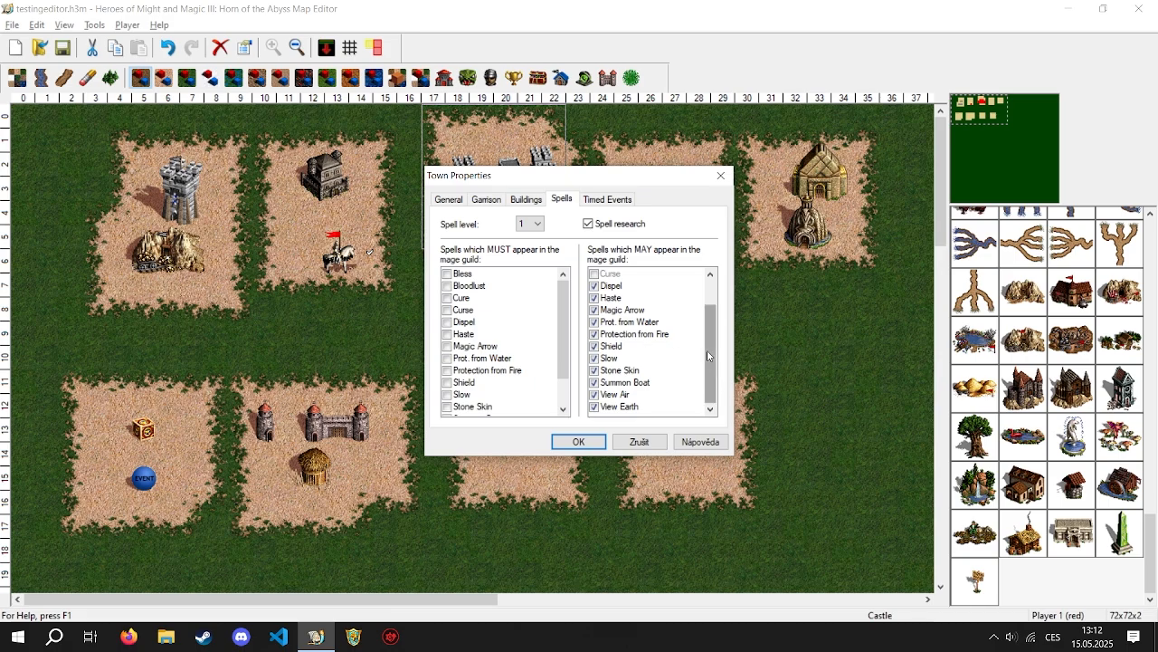
pyautogui.moveTo(707, 349); pyautogui.dragTo(714, 300)
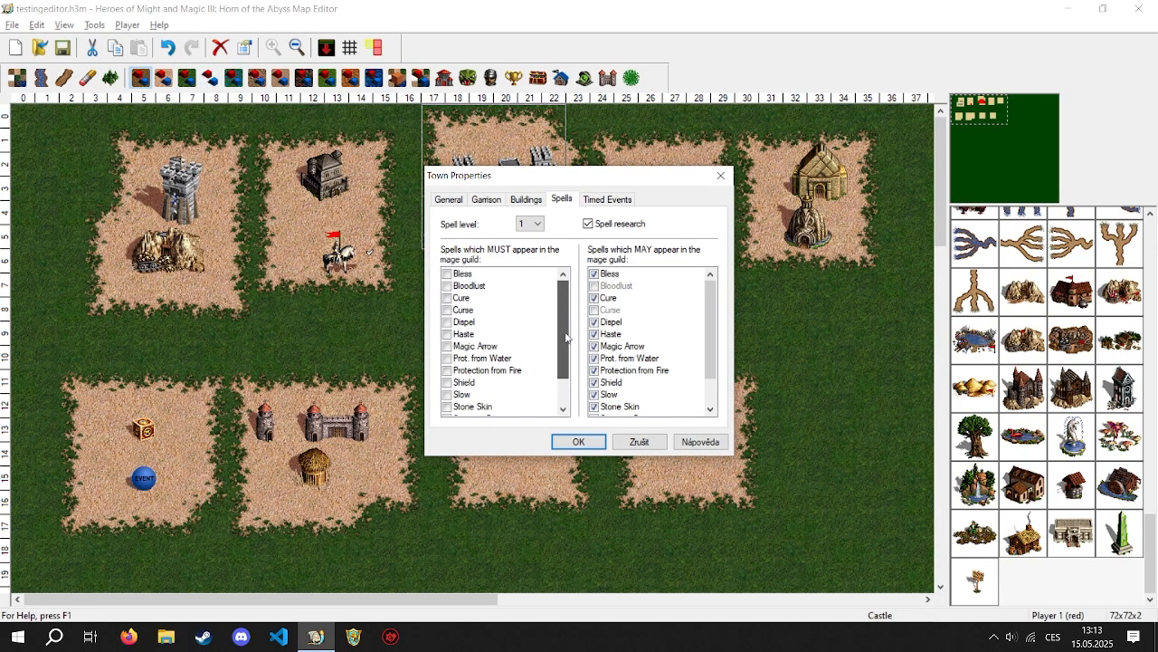
# Step: Briefly mark Bloodlust and Curse as spells which must appear in the mage guild and clear both again
pyautogui.click(450, 299)
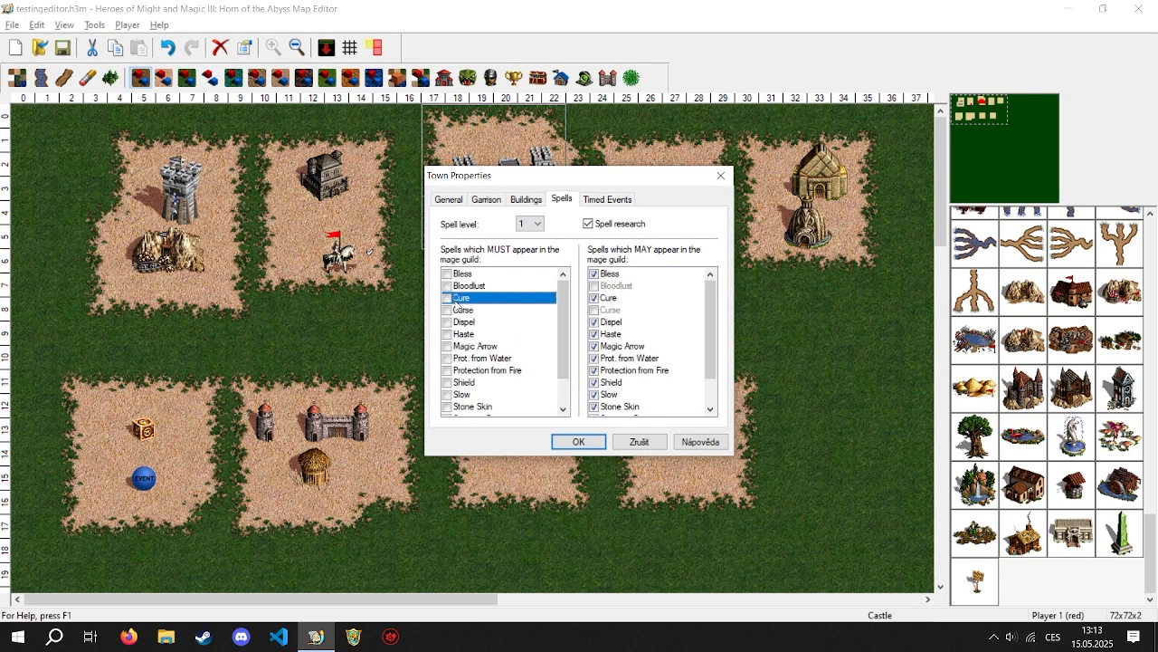
pyautogui.click(446, 286)
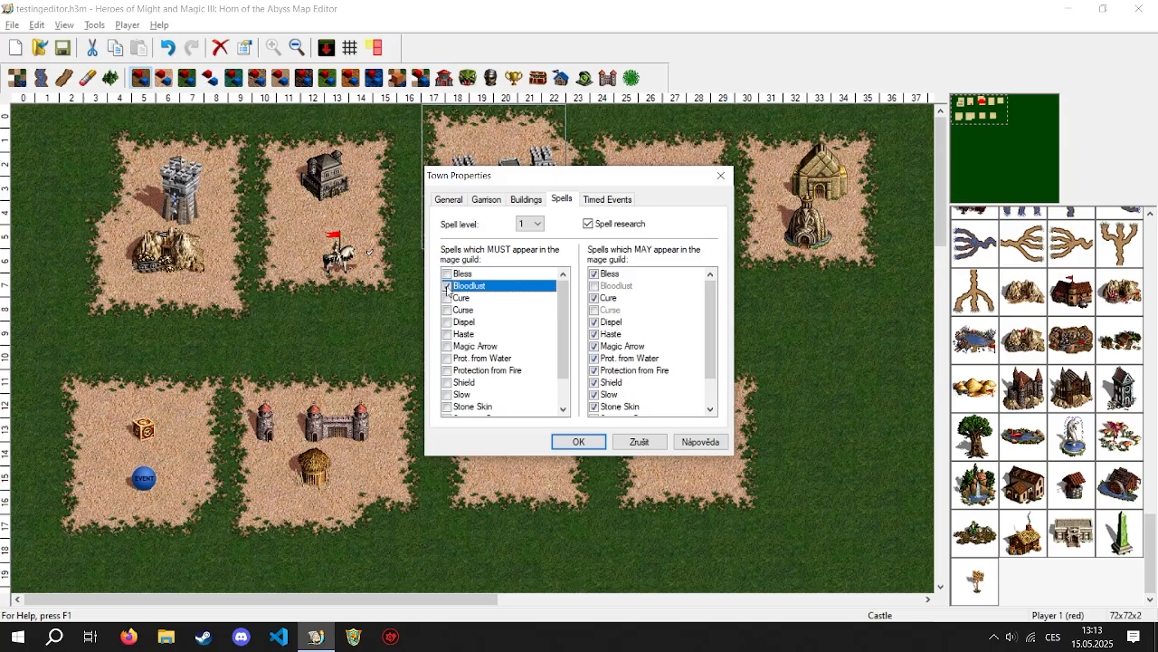
pyautogui.click(446, 310)
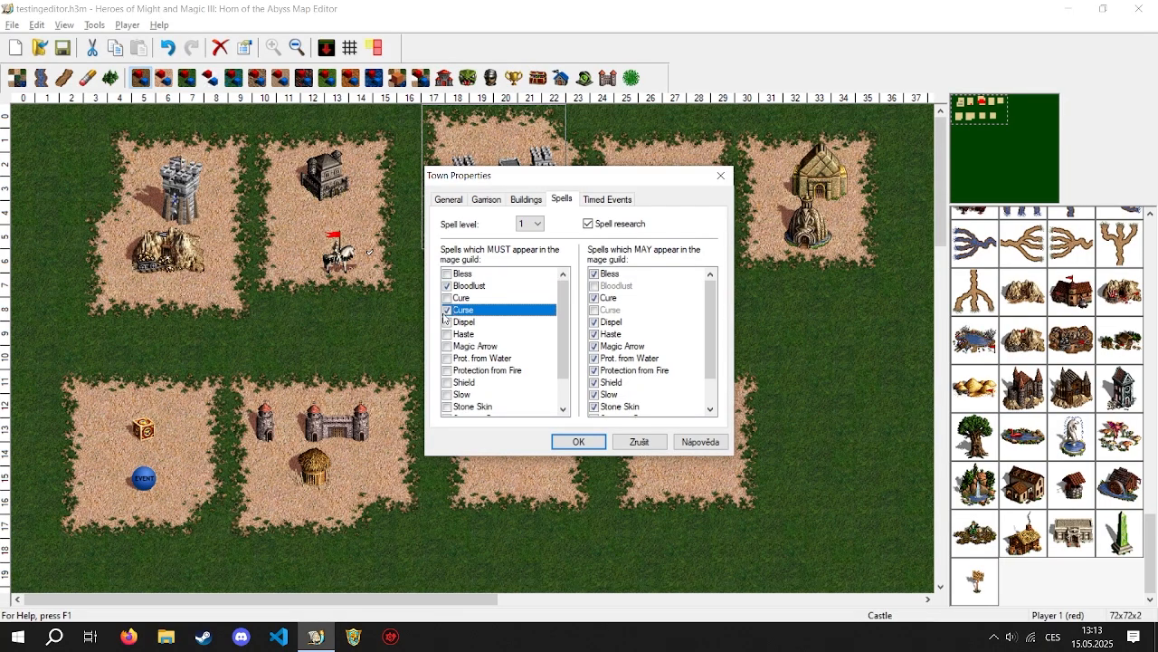
pyautogui.click(446, 310)
pyautogui.click(446, 286)
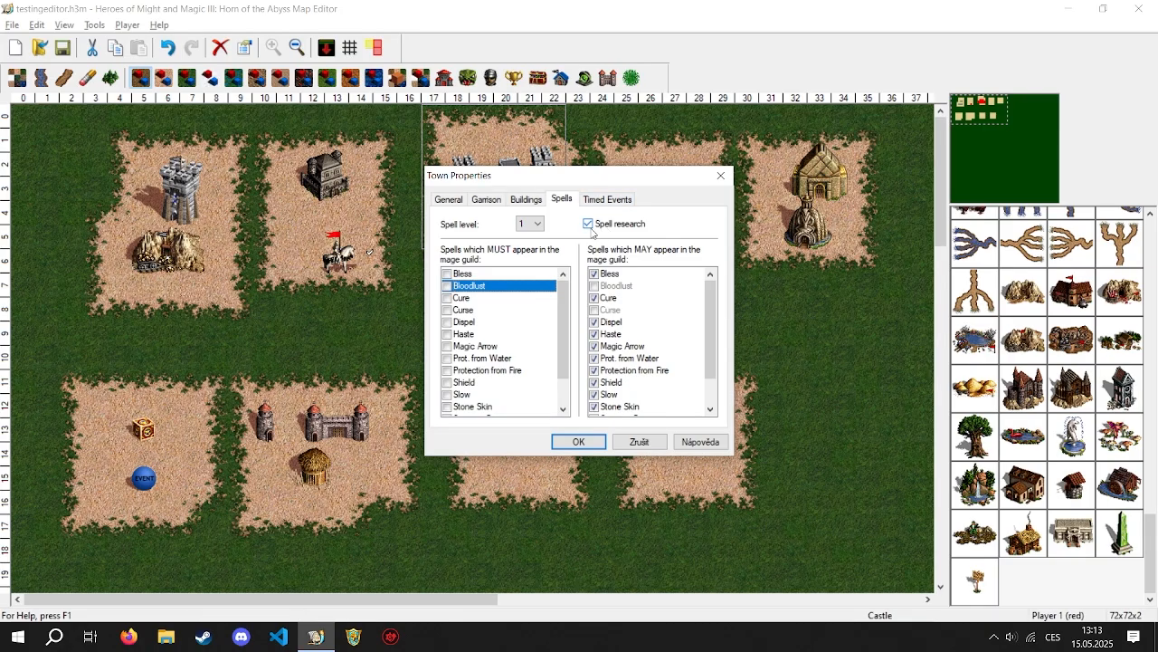
# Step: Start a timed town event with the message XY, applied also to computer players and neutral towns, with subsequent occurrences set to Never
pyautogui.click(606, 199)
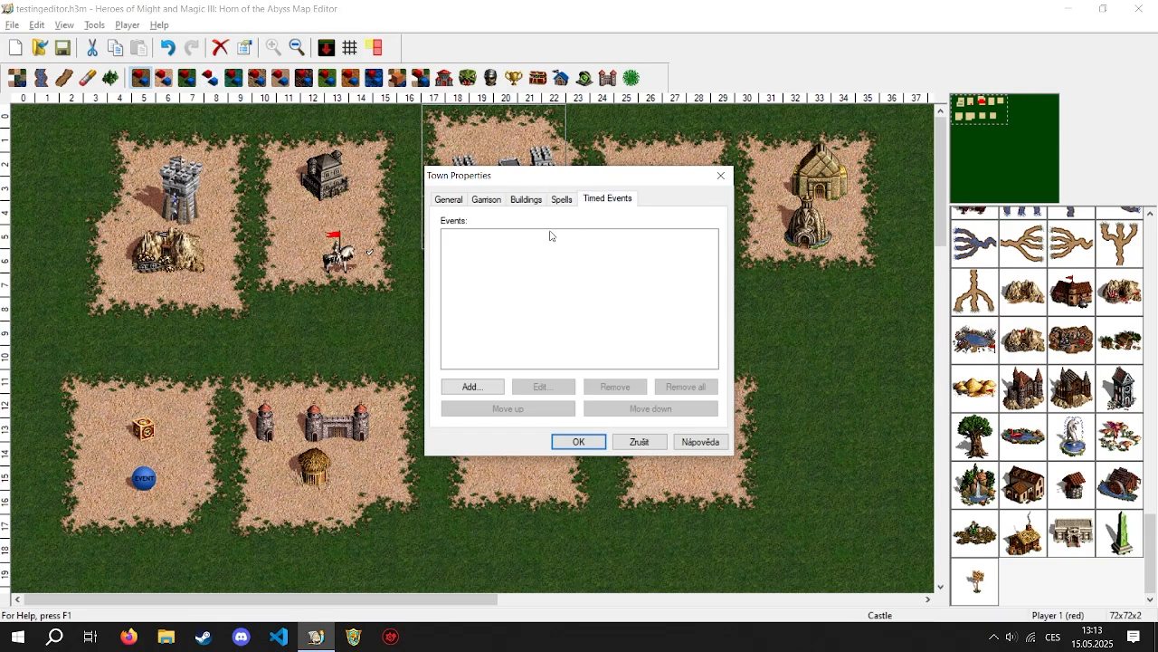
pyautogui.click(481, 387)
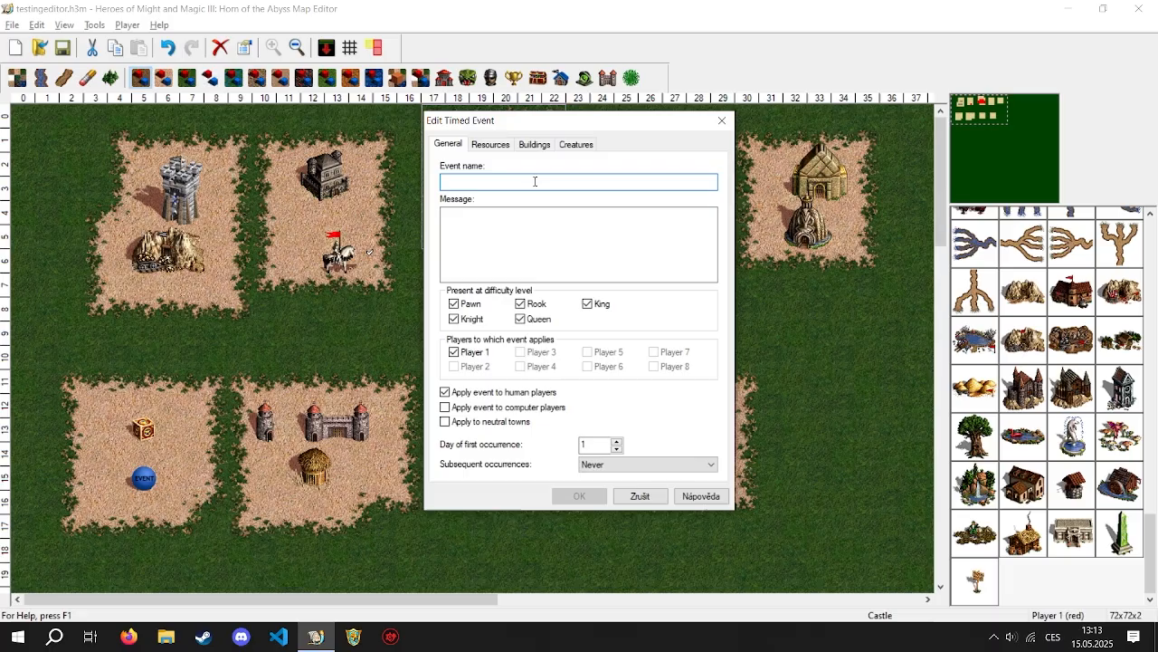
pyautogui.click(522, 263)
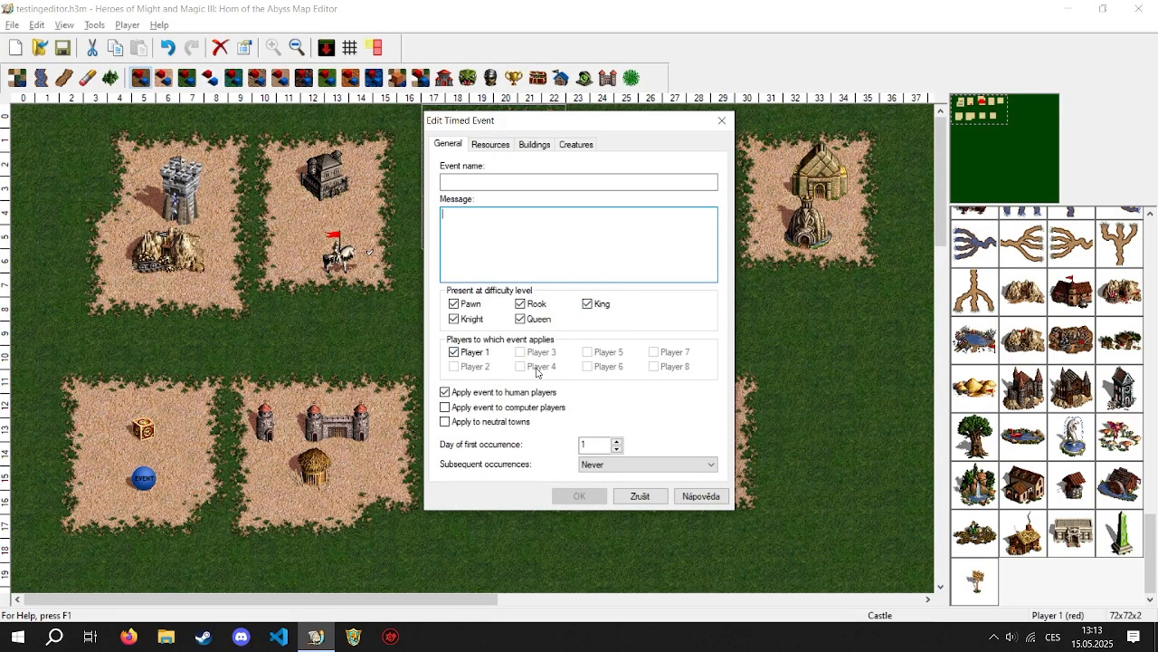
pyautogui.write('XY')
pyautogui.click(513, 410)
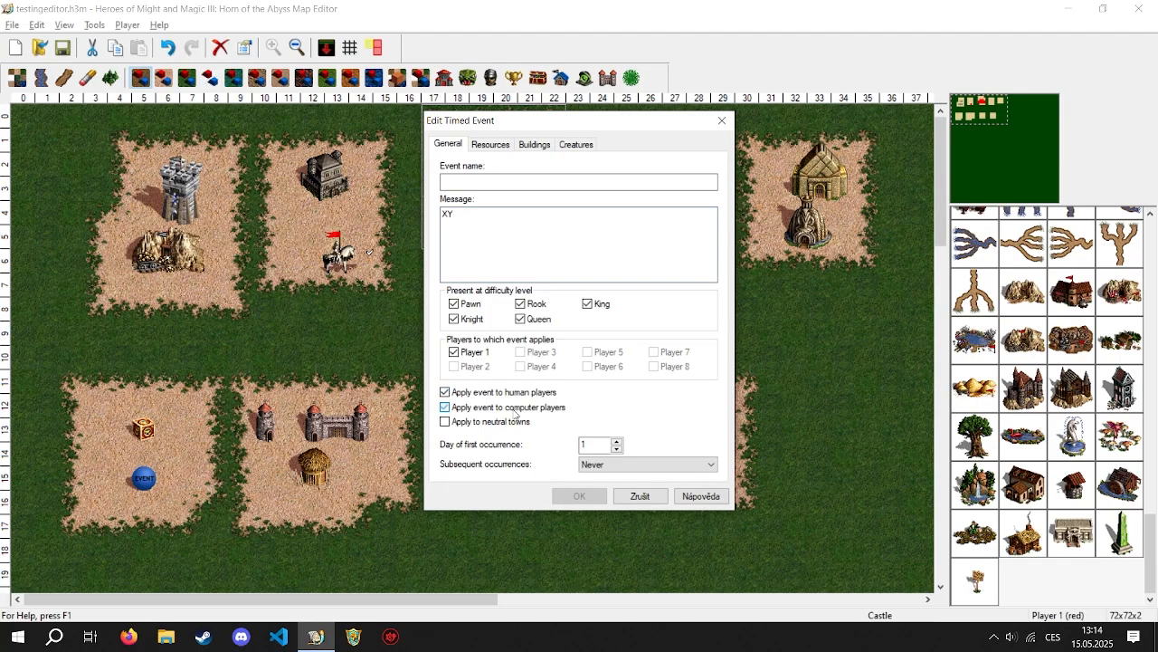
pyautogui.click(480, 424)
pyautogui.doubleClick(583, 445)
pyautogui.click(666, 464)
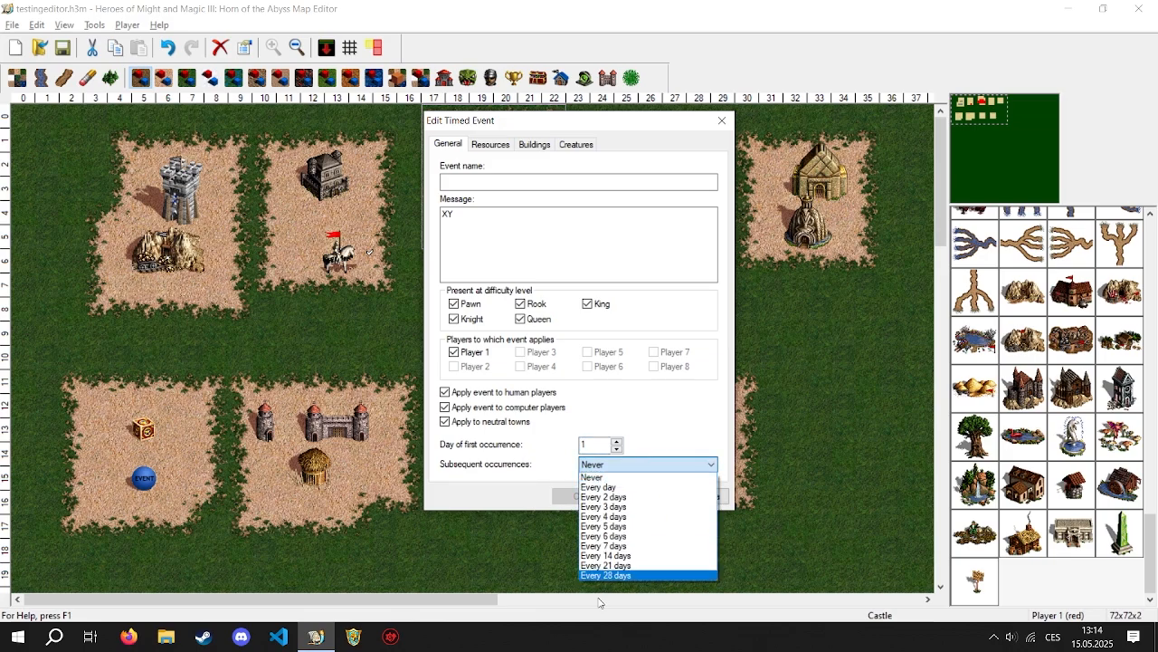
pyautogui.click(607, 476)
# Step: Go through the timed event's resources, buildings and creatures, and discard both the event and the Castle's property changes
pyautogui.click(487, 148)
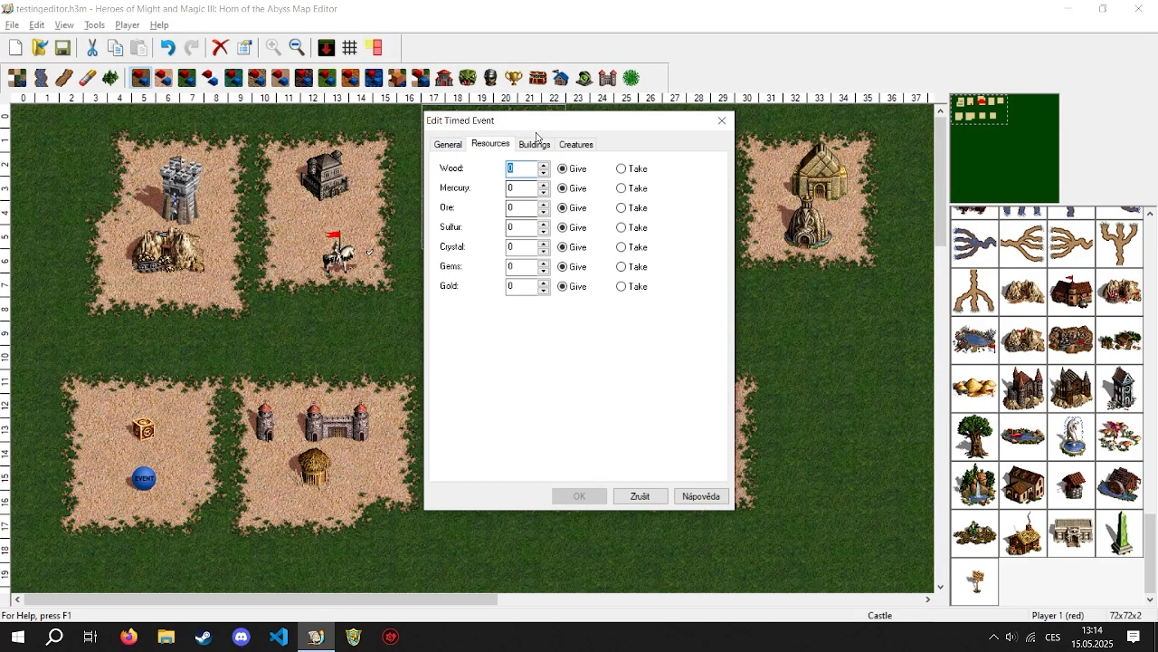
pyautogui.click(533, 145)
pyautogui.click(492, 146)
pyautogui.click(531, 145)
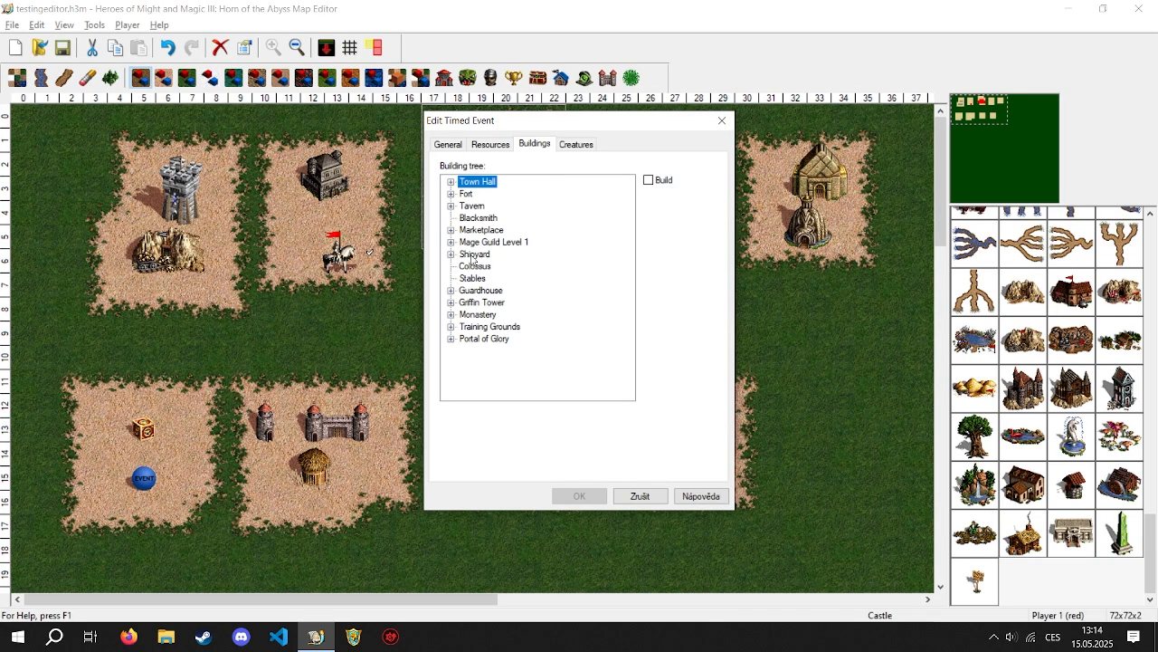
pyautogui.click(583, 147)
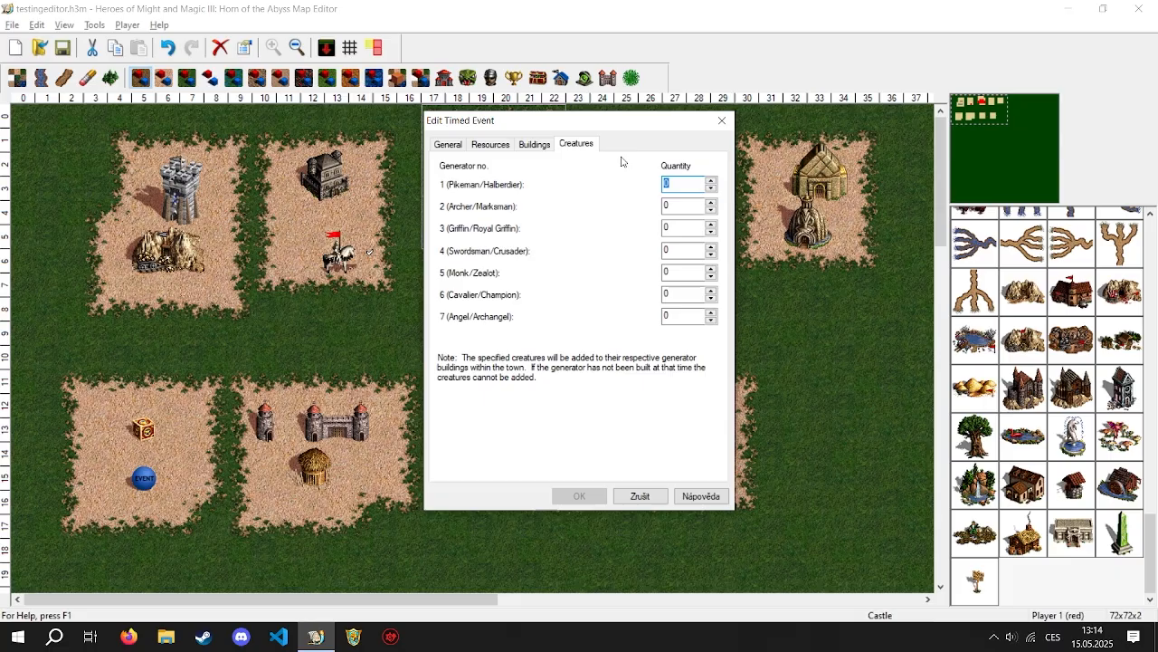
pyautogui.click(688, 182)
pyautogui.moveTo(702, 191); pyautogui.dragTo(663, 207)
pyautogui.click(637, 497)
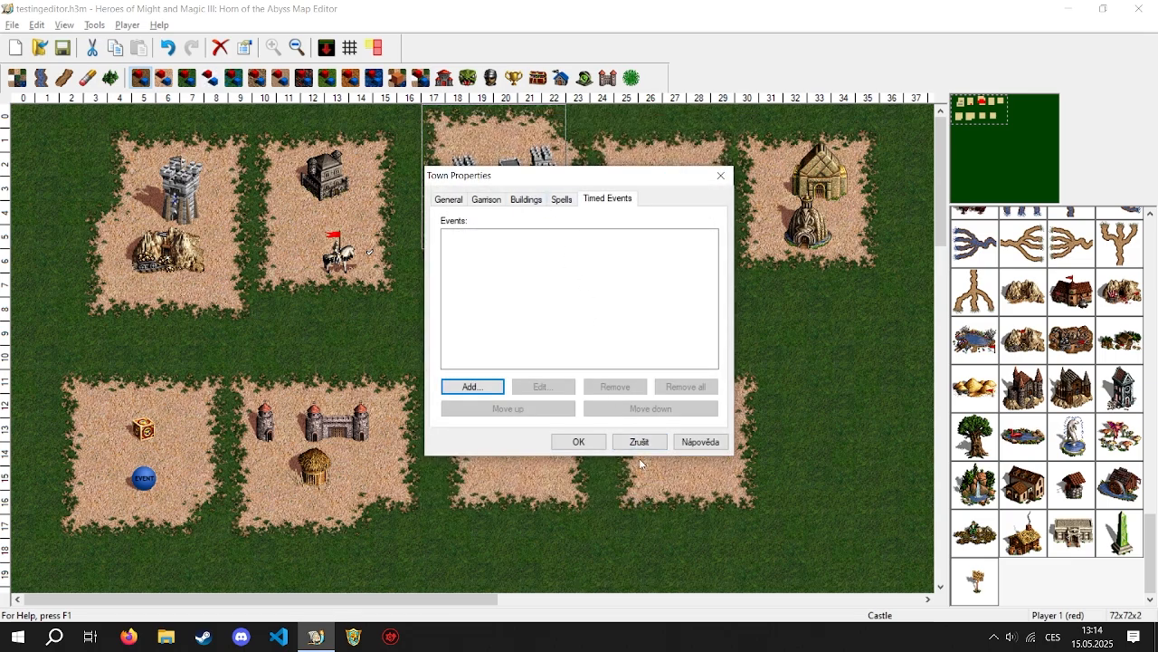
pyautogui.click(639, 443)
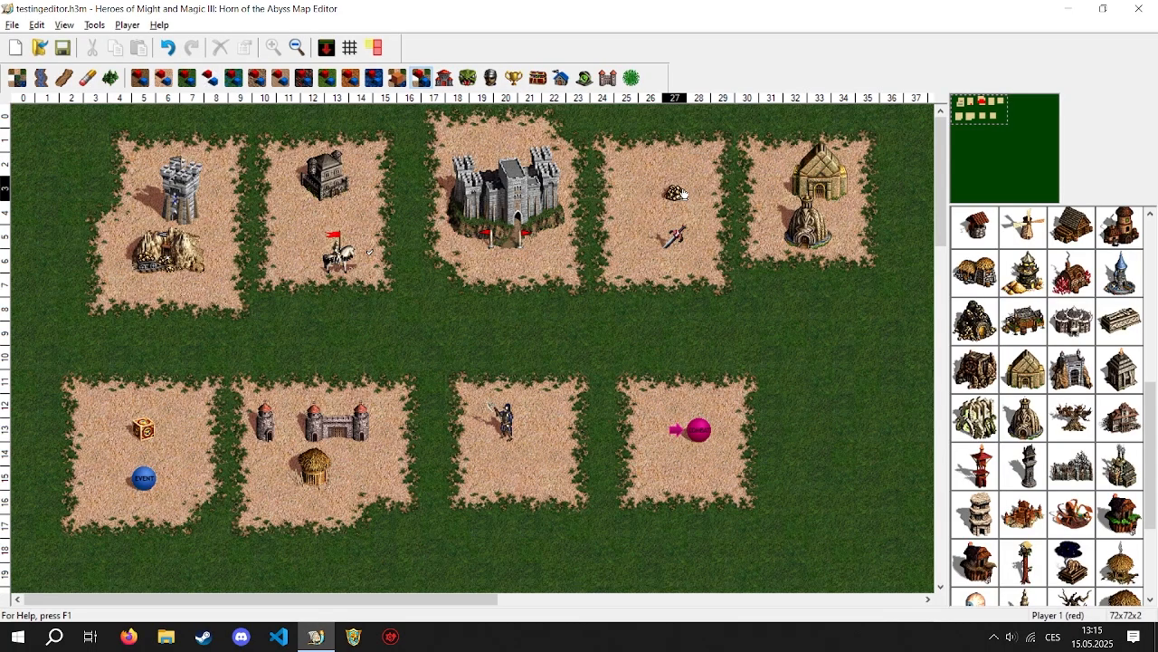
# Step: Examine the gold pile's quantity, custom message and guardian options, and close its properties without changing any
pyautogui.doubleClick(677, 193)
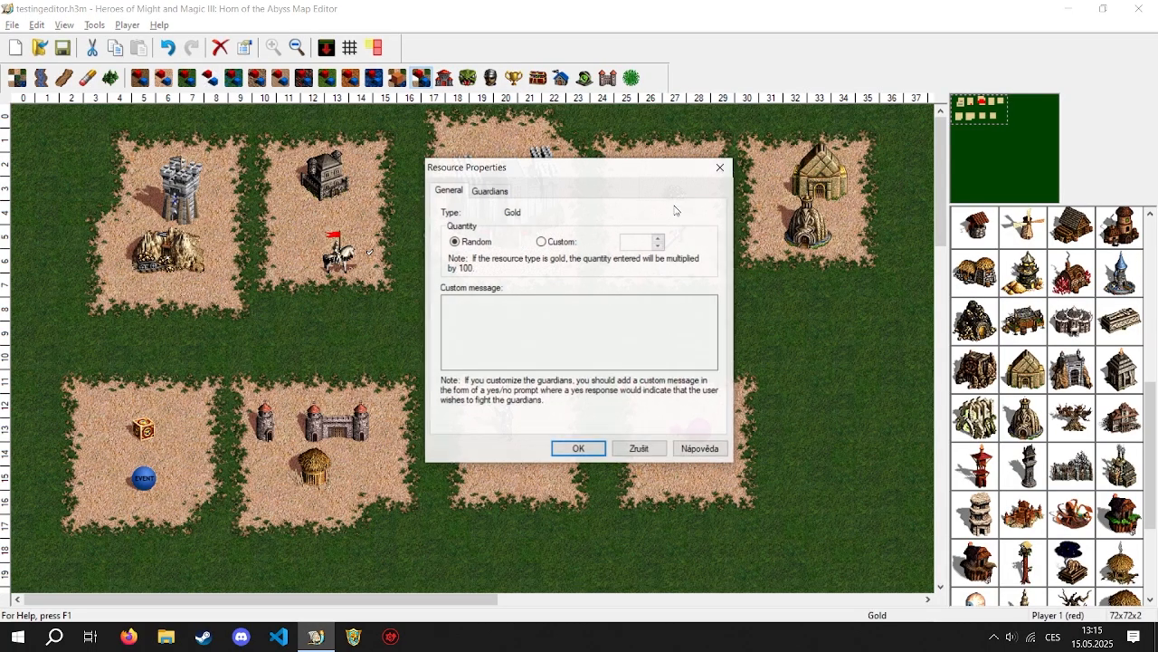
pyautogui.click(525, 321)
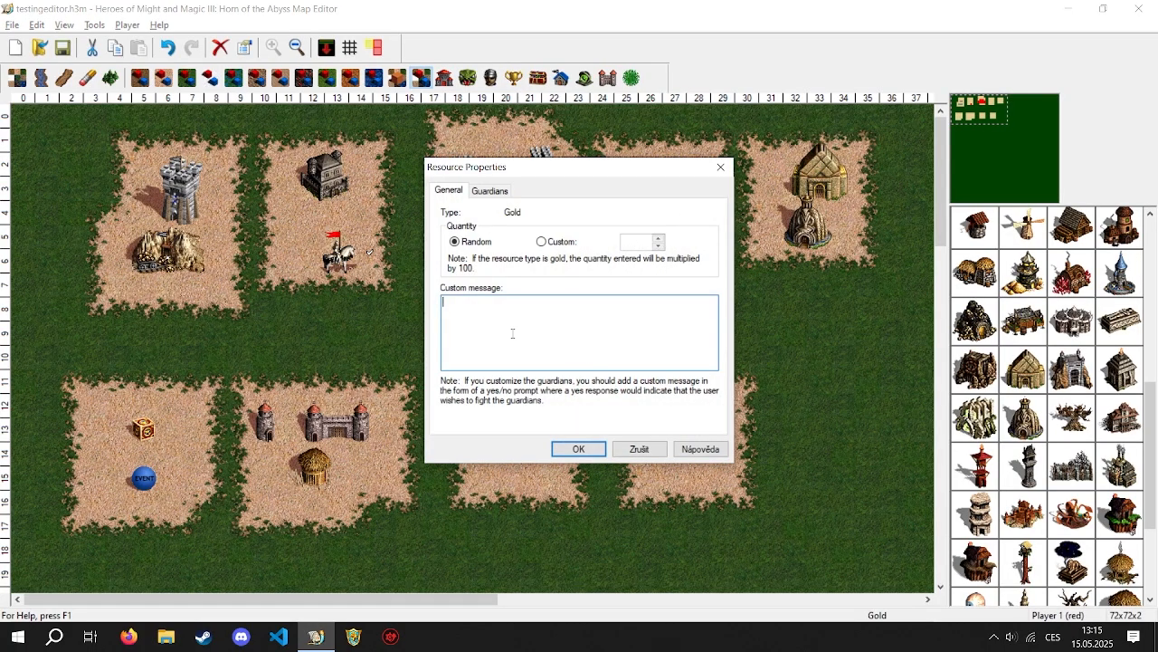
pyautogui.click(490, 190)
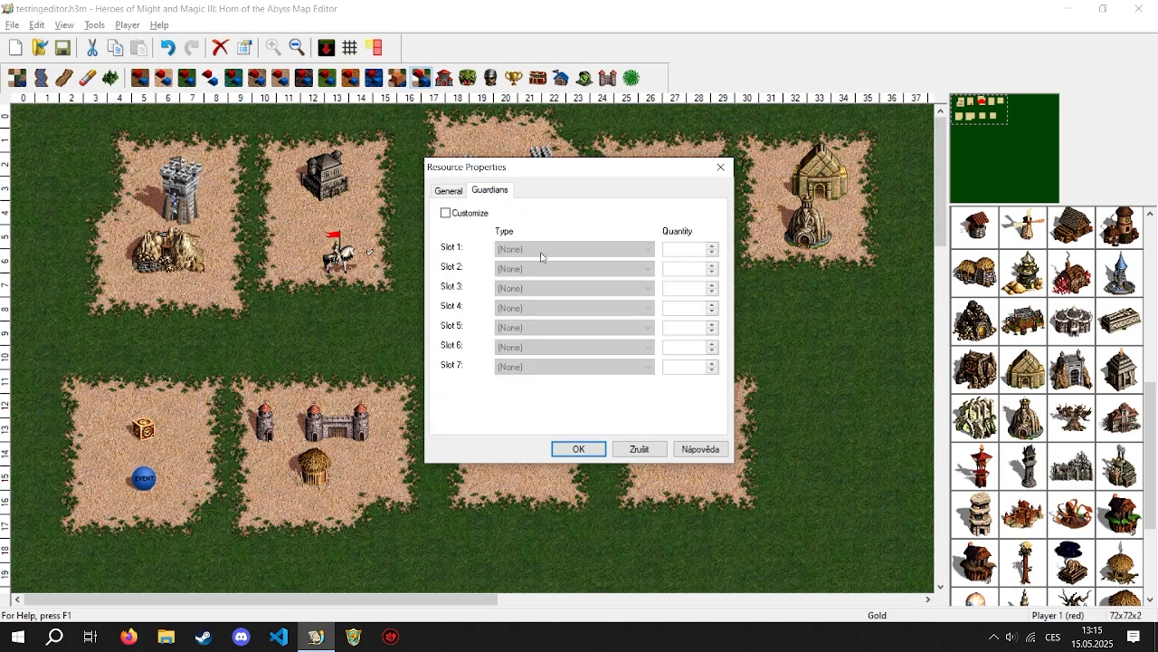
pyautogui.click(448, 191)
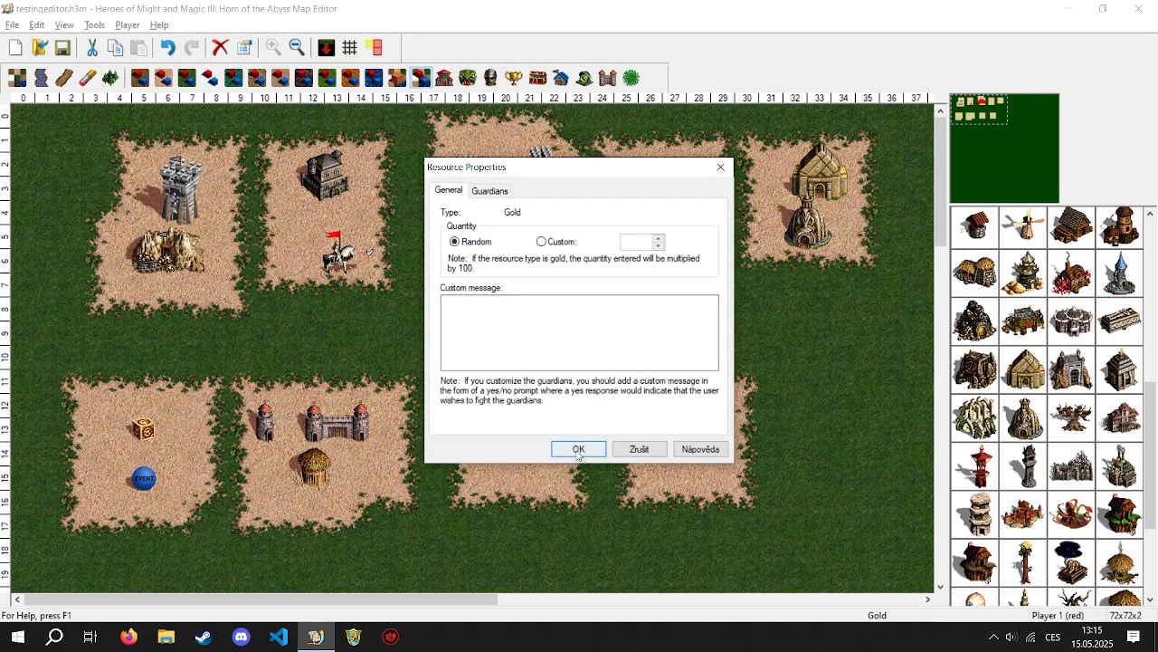
pyautogui.click(571, 313)
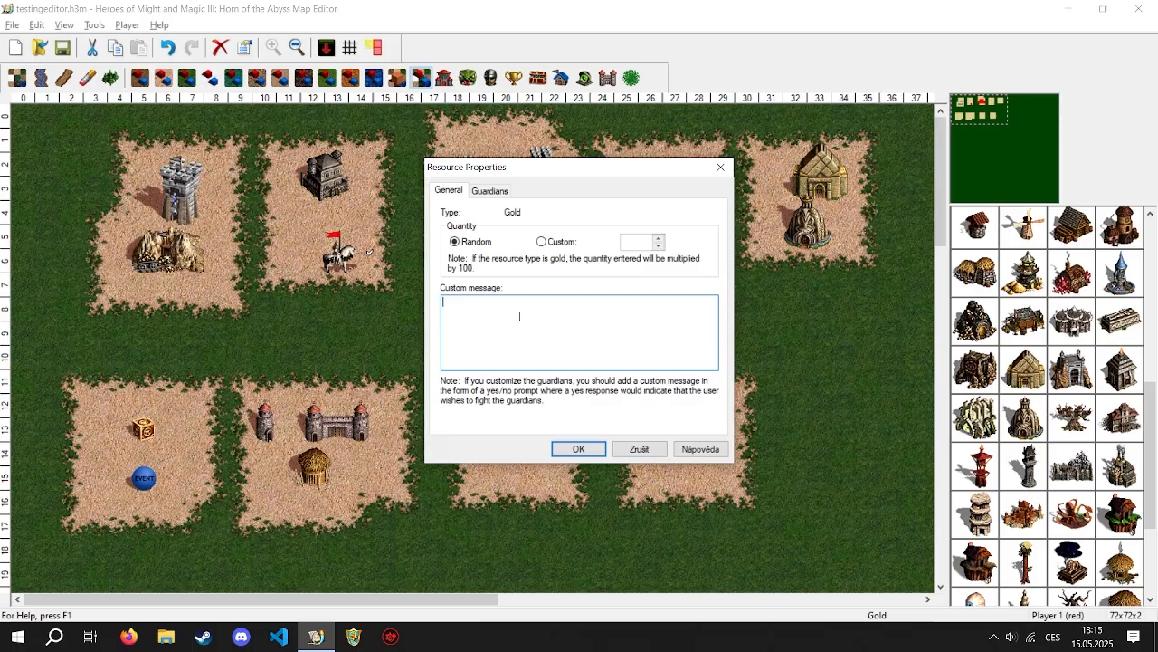
pyautogui.click(488, 192)
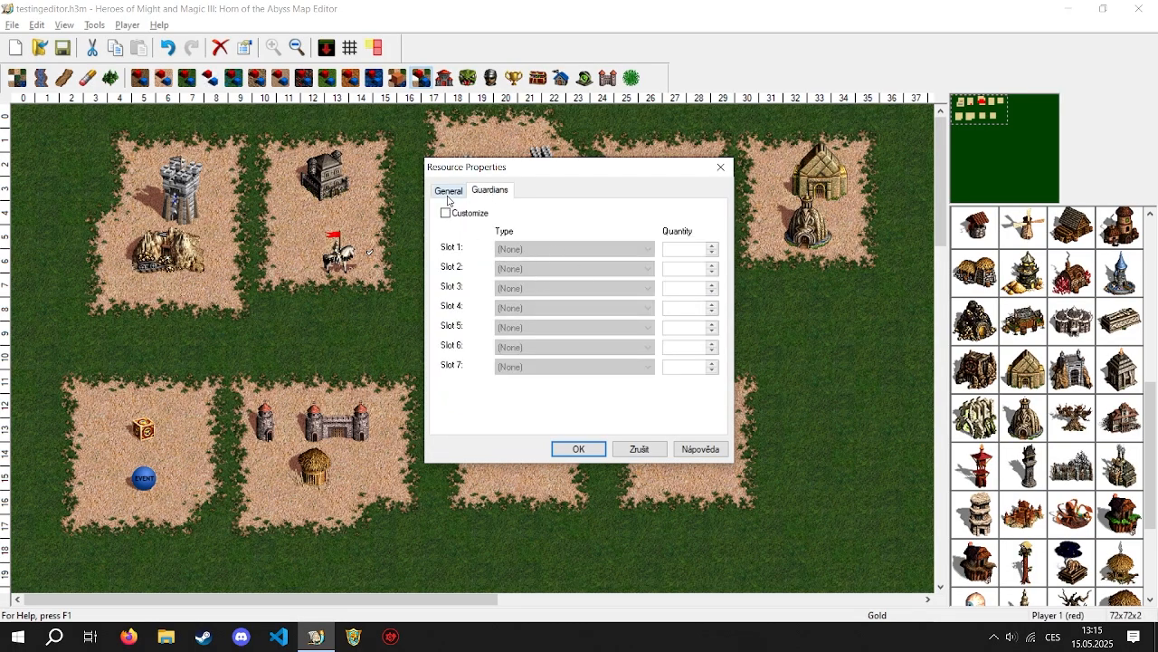
pyautogui.click(448, 192)
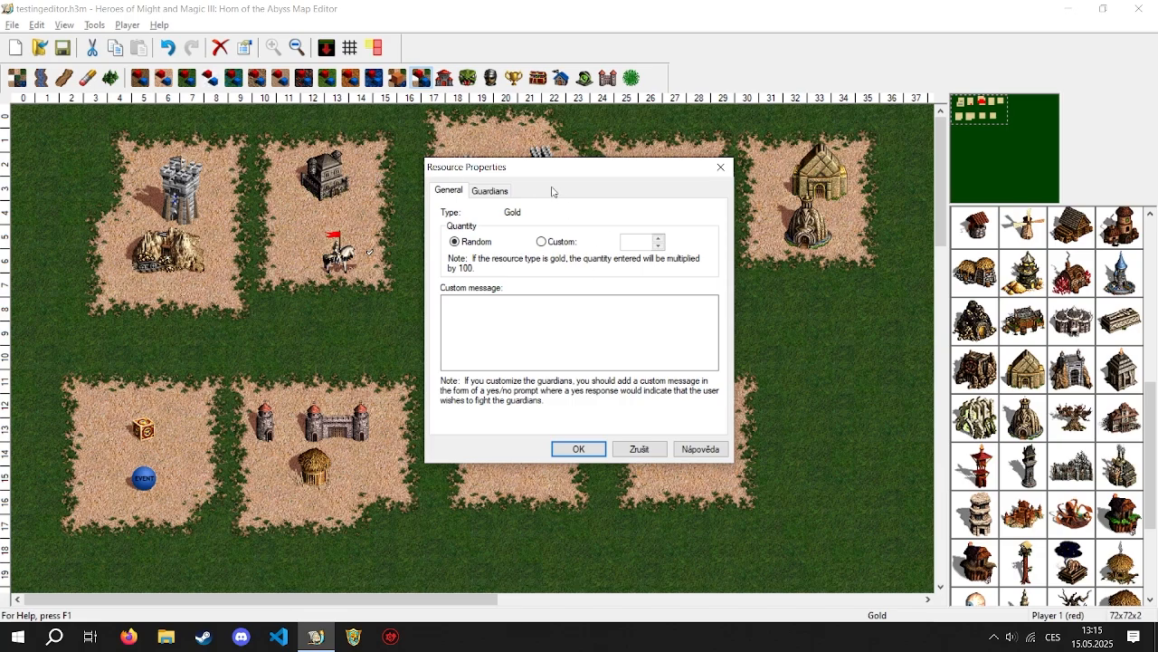
pyautogui.click(574, 450)
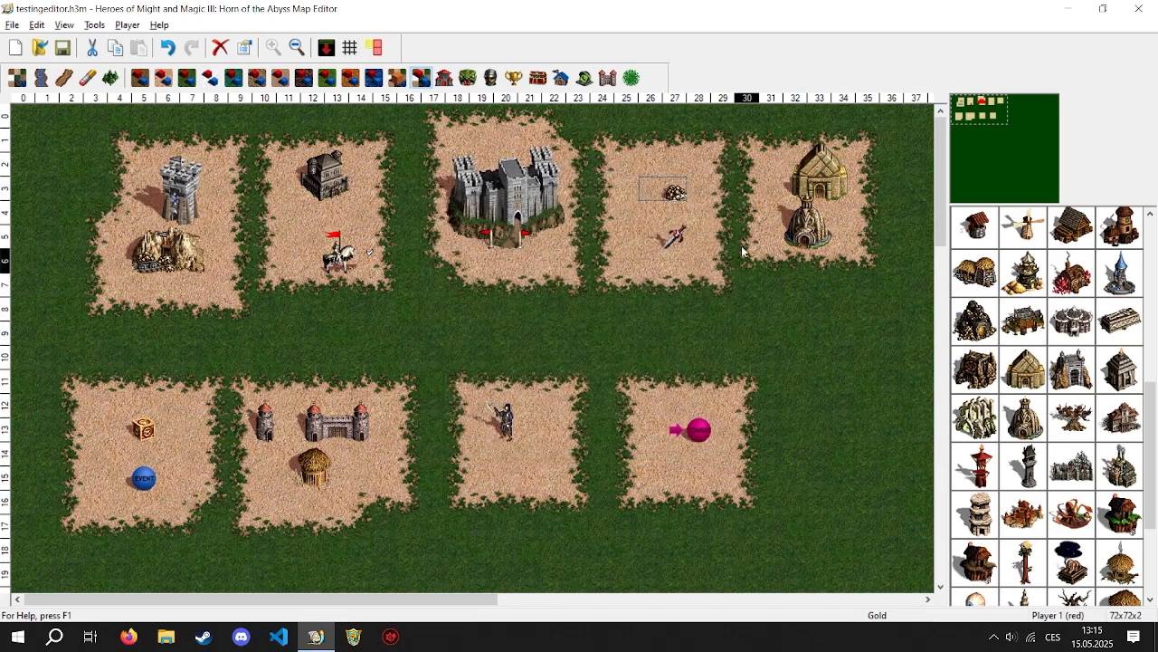
# Step: Review the Blackshard of the Dead Knight's guardian options and set its special artifact pickup conditions to Customize
pyautogui.doubleClick(675, 239)
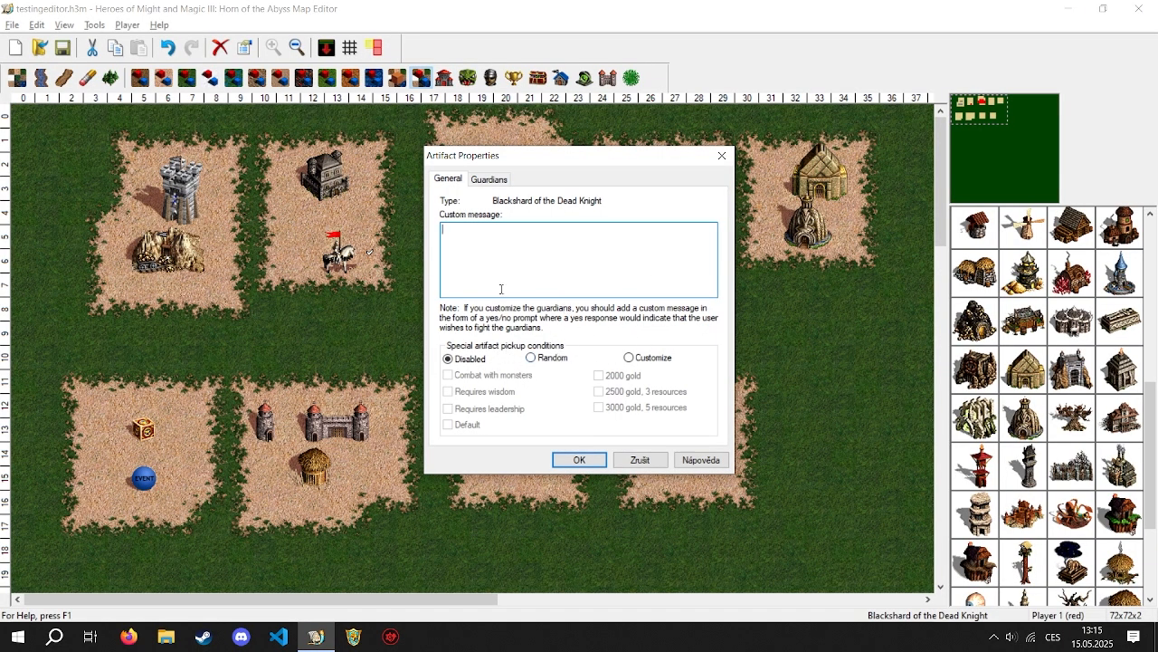
pyautogui.click(491, 182)
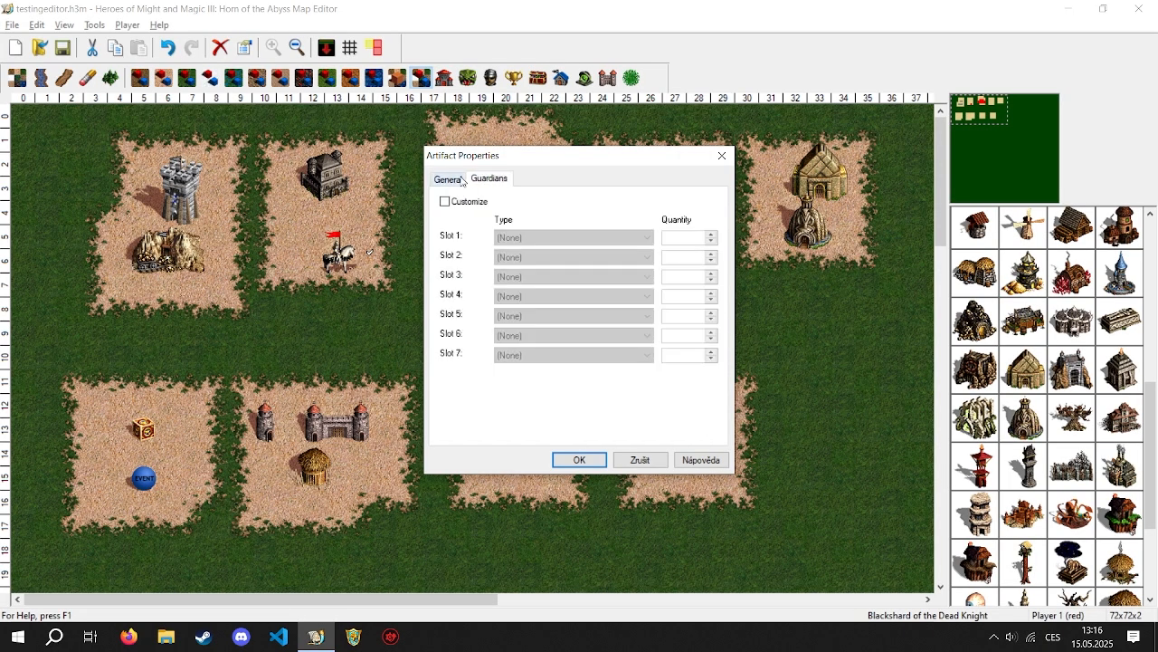
pyautogui.click(460, 180)
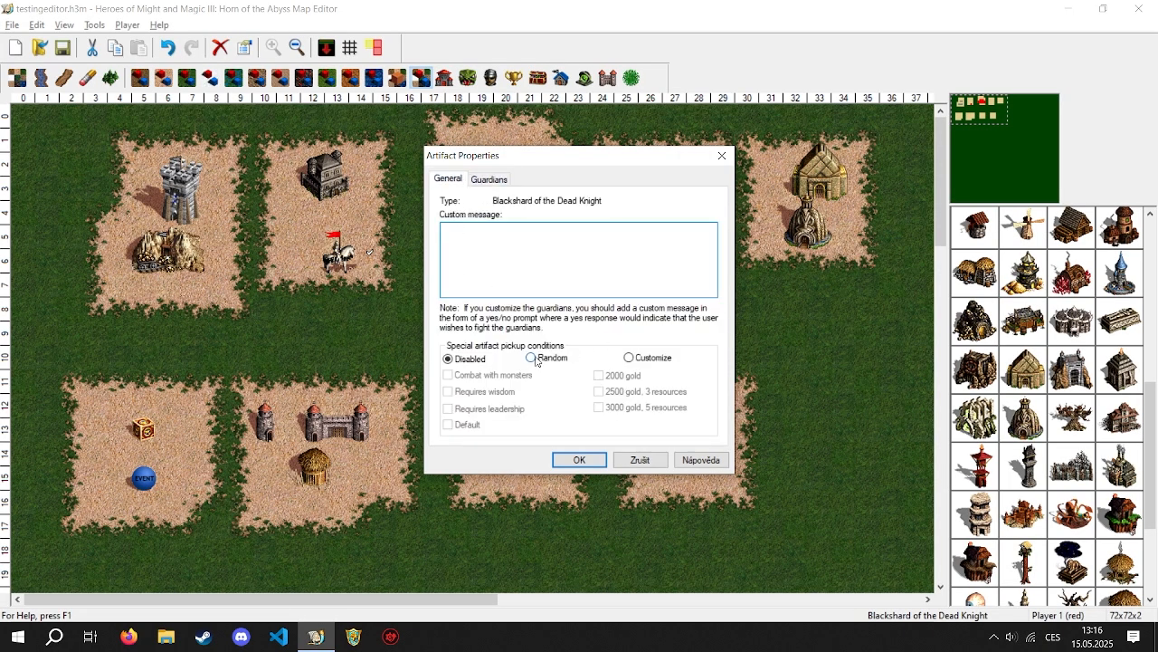
pyautogui.click(629, 359)
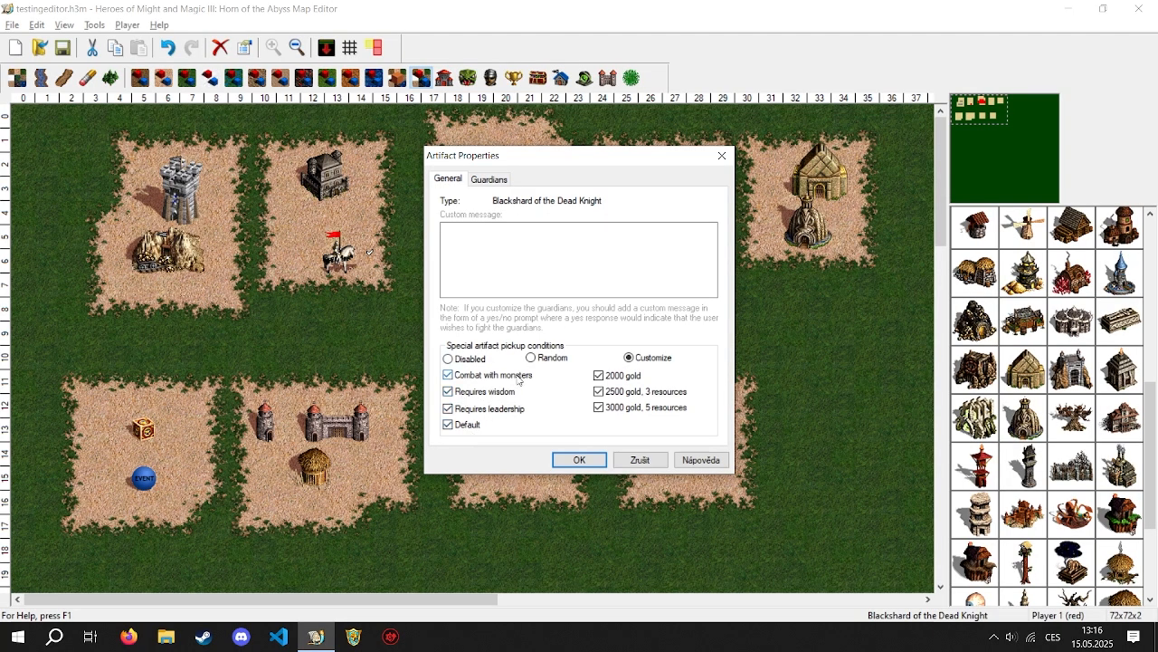
pyautogui.click(580, 459)
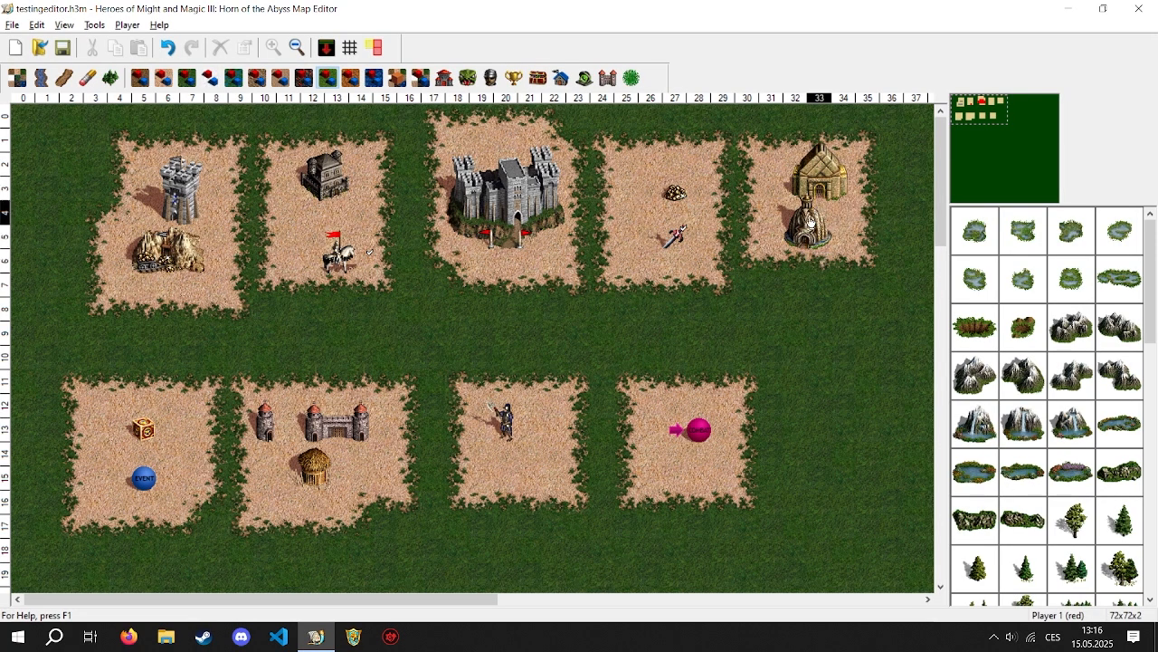
# Step: Try the 75 Dwarves guard option in the Dwarven Treasury's properties, discard it, and inspect the creature bank just below
pyautogui.doubleClick(819, 186)
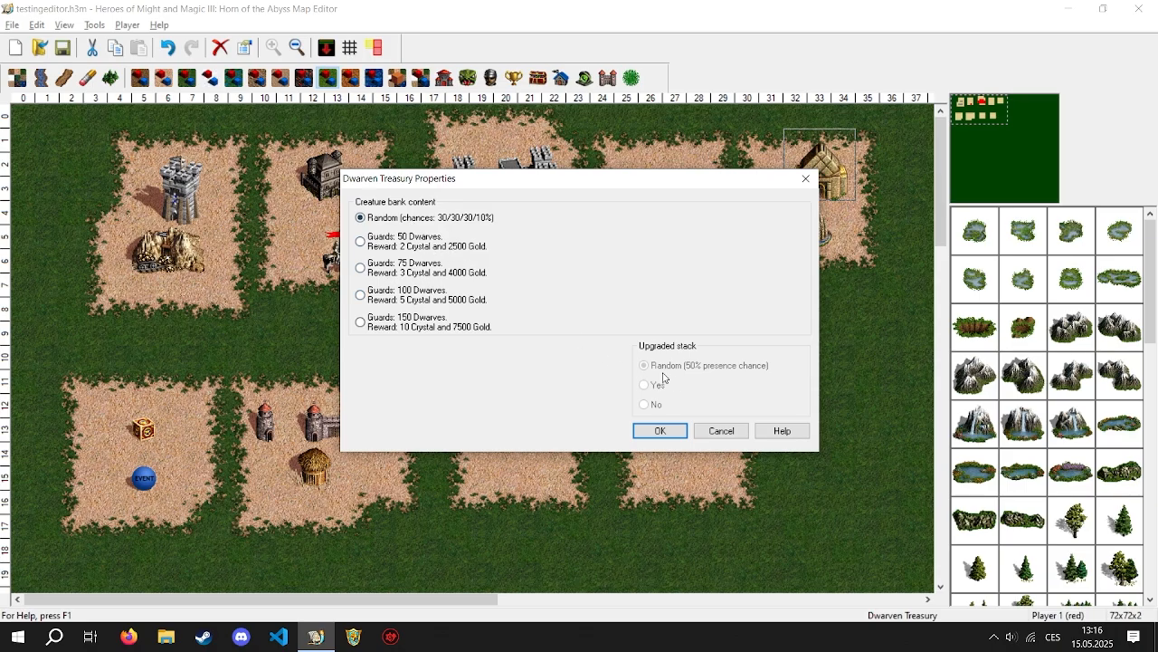
pyautogui.click(412, 266)
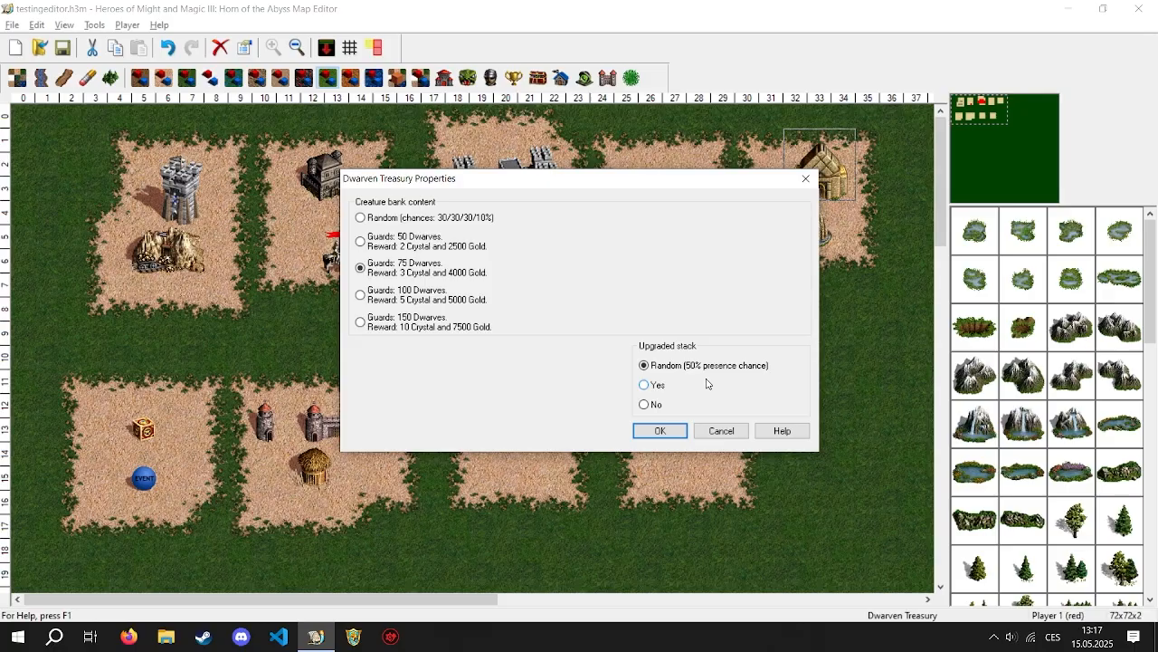
pyautogui.click(718, 431)
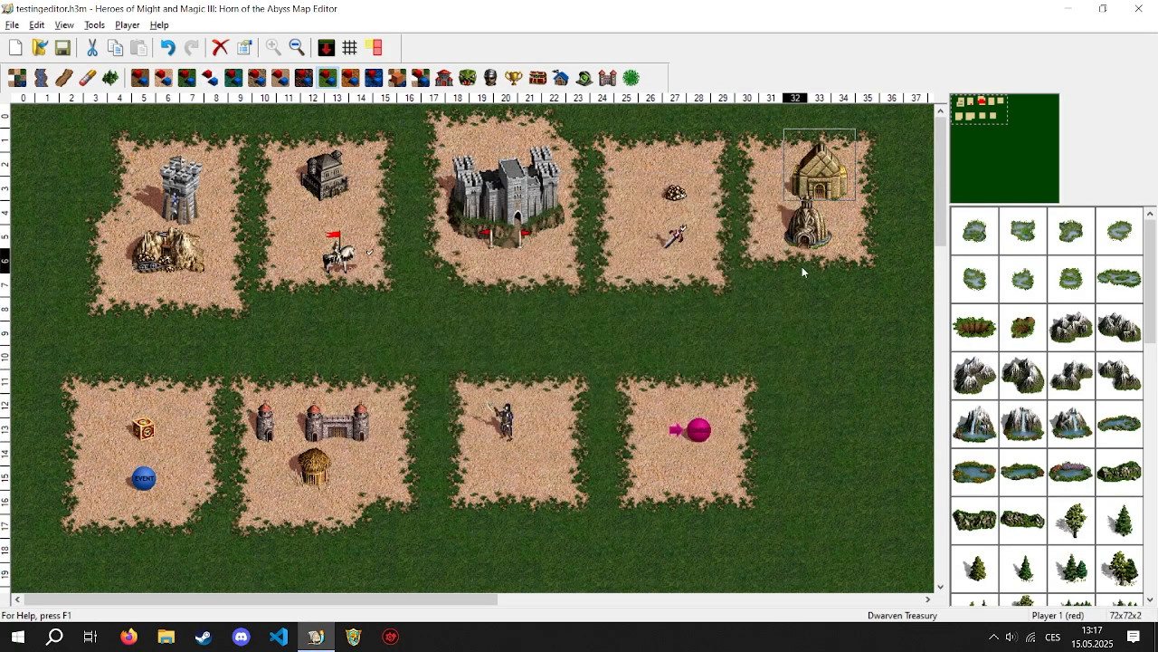
pyautogui.doubleClick(805, 238)
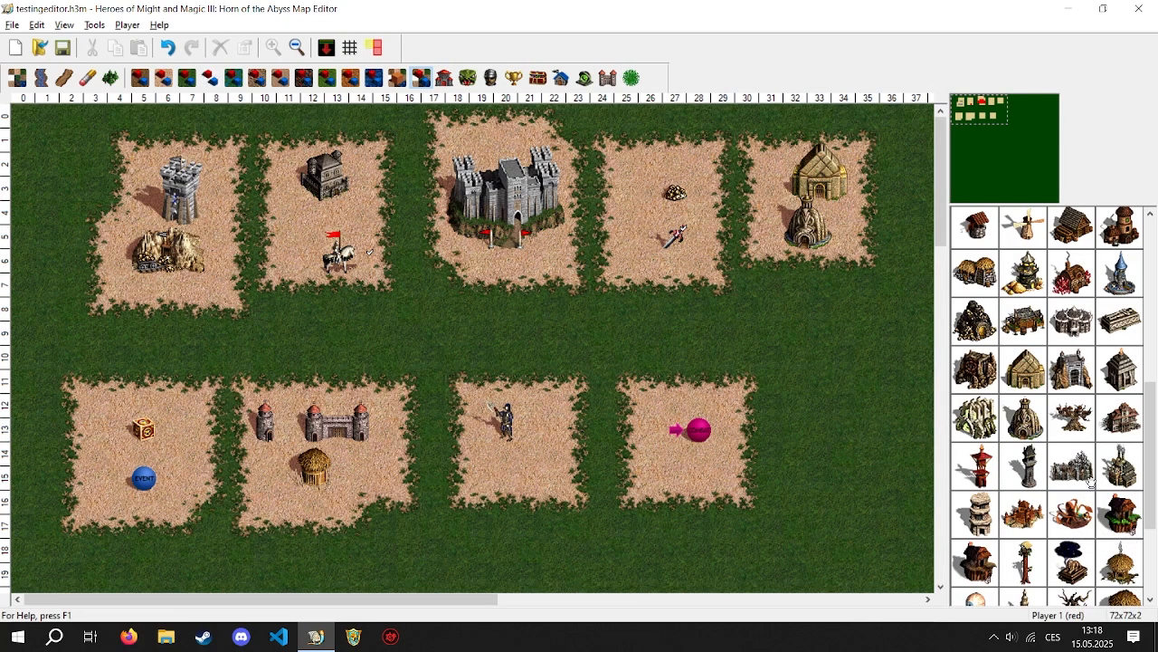
# Step: Place a Mansion below the two creature banks and choose its content option guarded by 80 Vampire Lords
pyautogui.click(1120, 413)
pyautogui.click(840, 276)
pyautogui.doubleClick(840, 276)
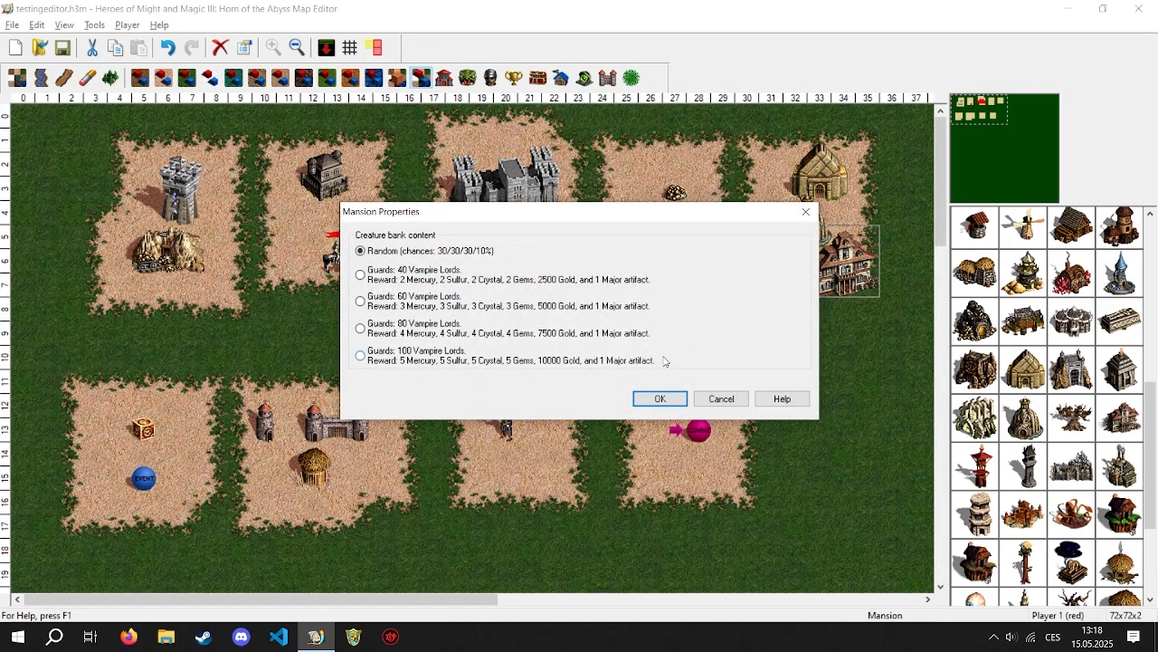
pyautogui.click(605, 335)
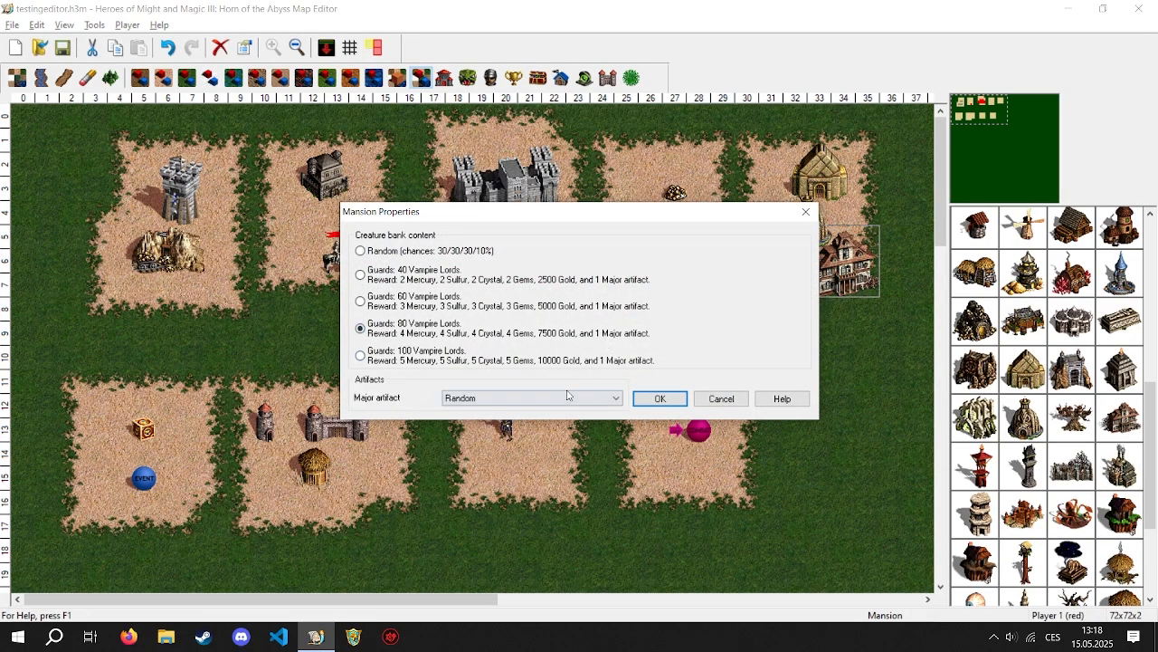
# Step: Look through the Mansion's major artifact choices, close its properties, and delete the Mansion from the map
pyautogui.click(608, 399)
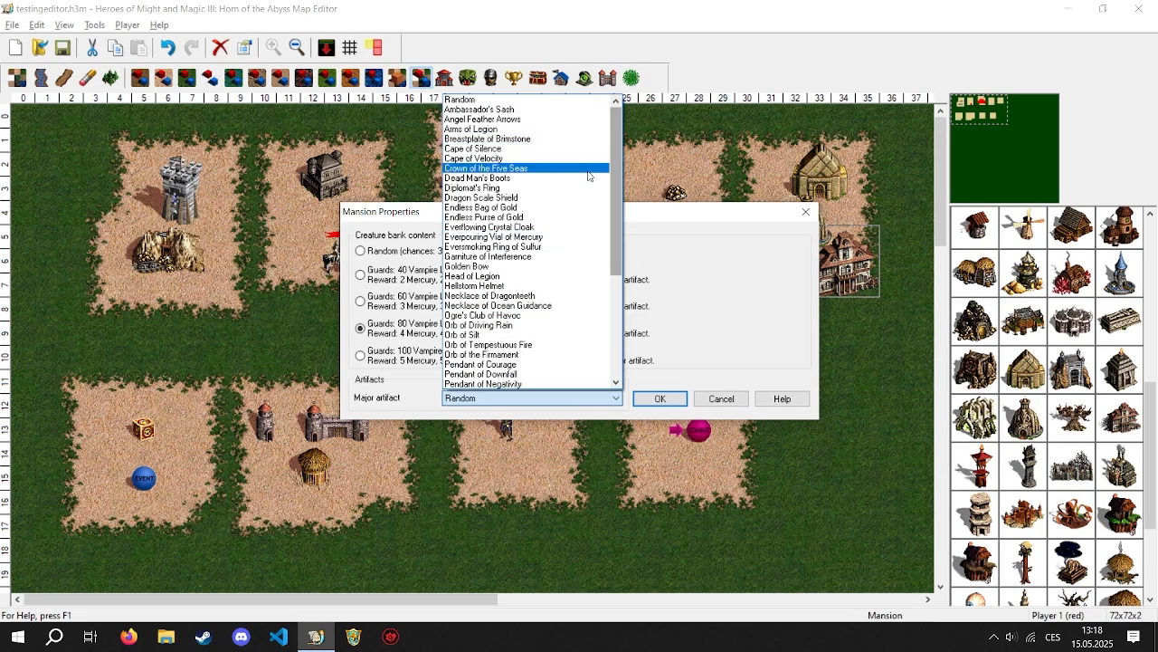
pyautogui.click(780, 395)
pyautogui.click(785, 396)
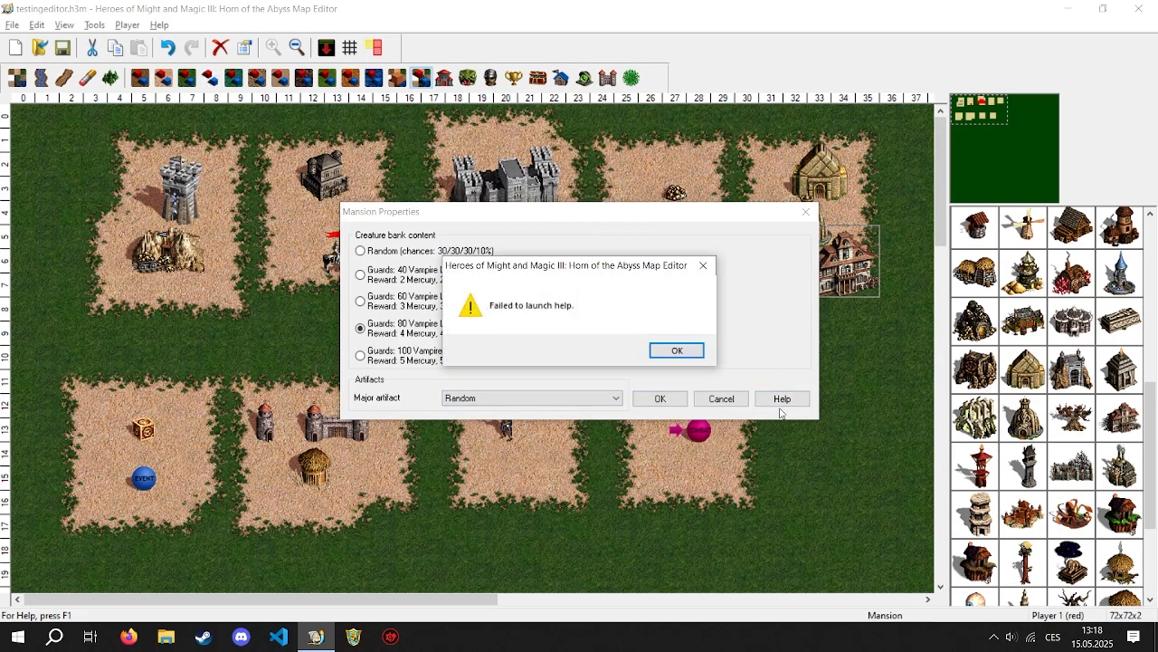
pyautogui.click(673, 348)
pyautogui.click(814, 213)
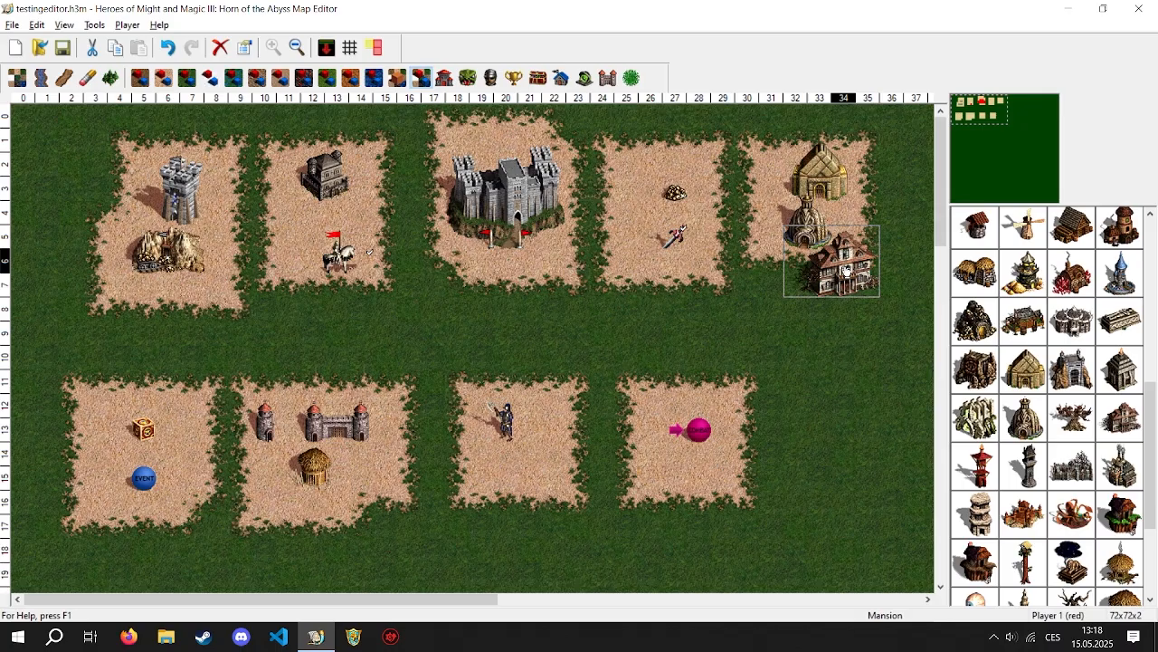
pyautogui.press('Delete')
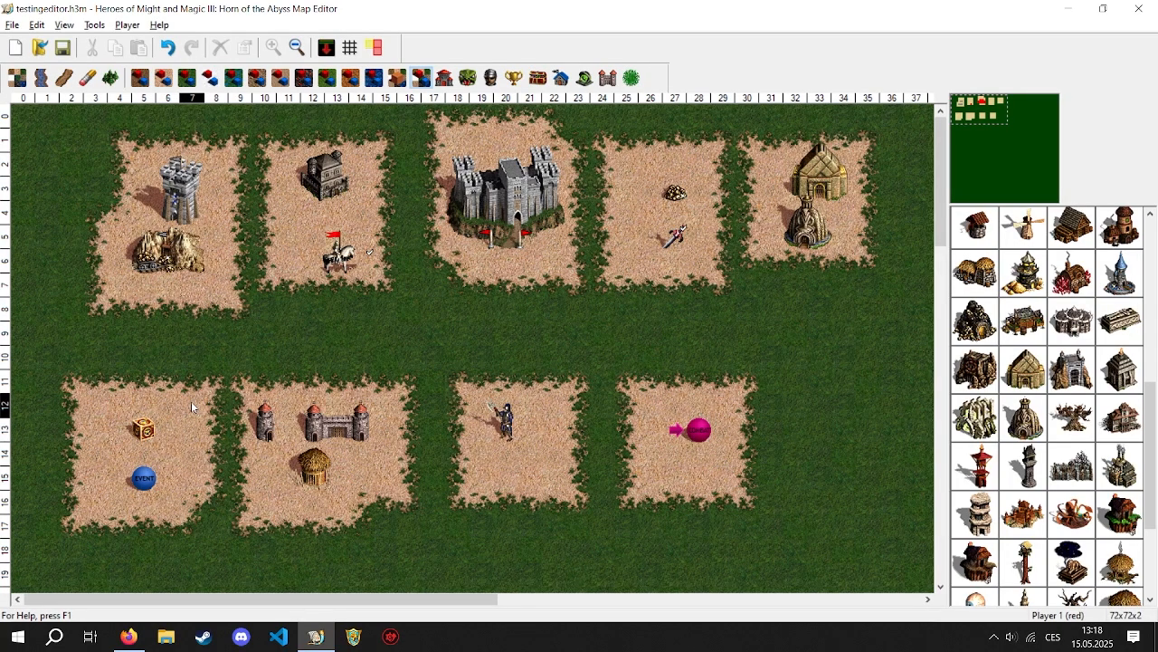
# Step: Examine the Pandora's Box message, difficulty, guardian and contents options, and close its properties without changing any
pyautogui.click(144, 427)
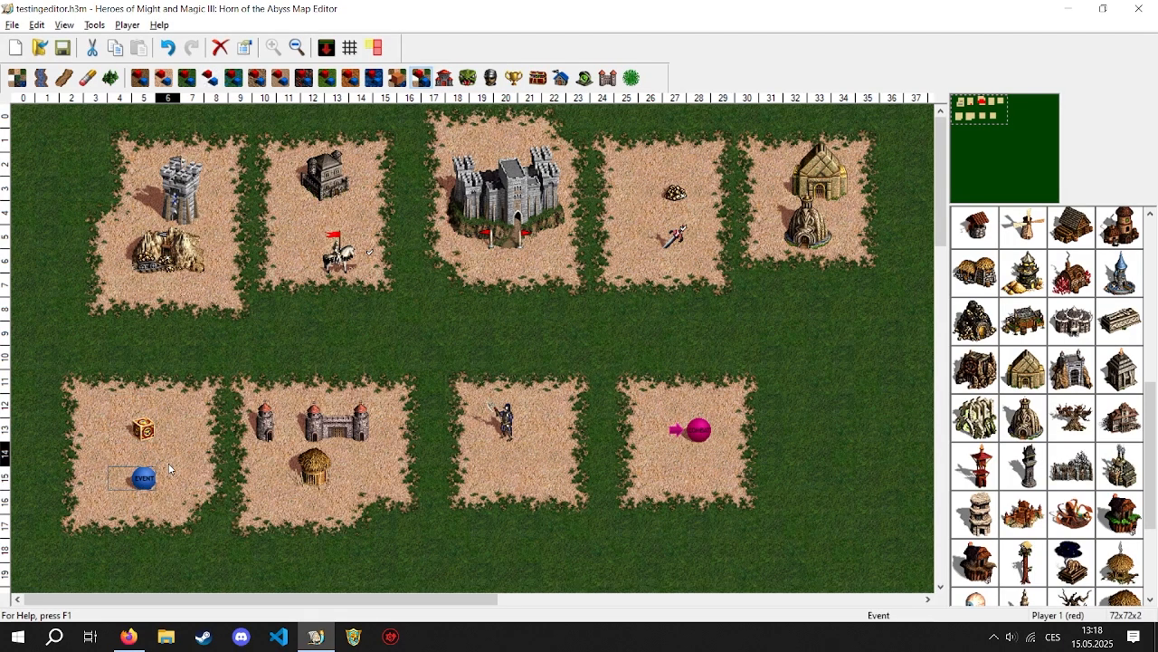
pyautogui.click(152, 446)
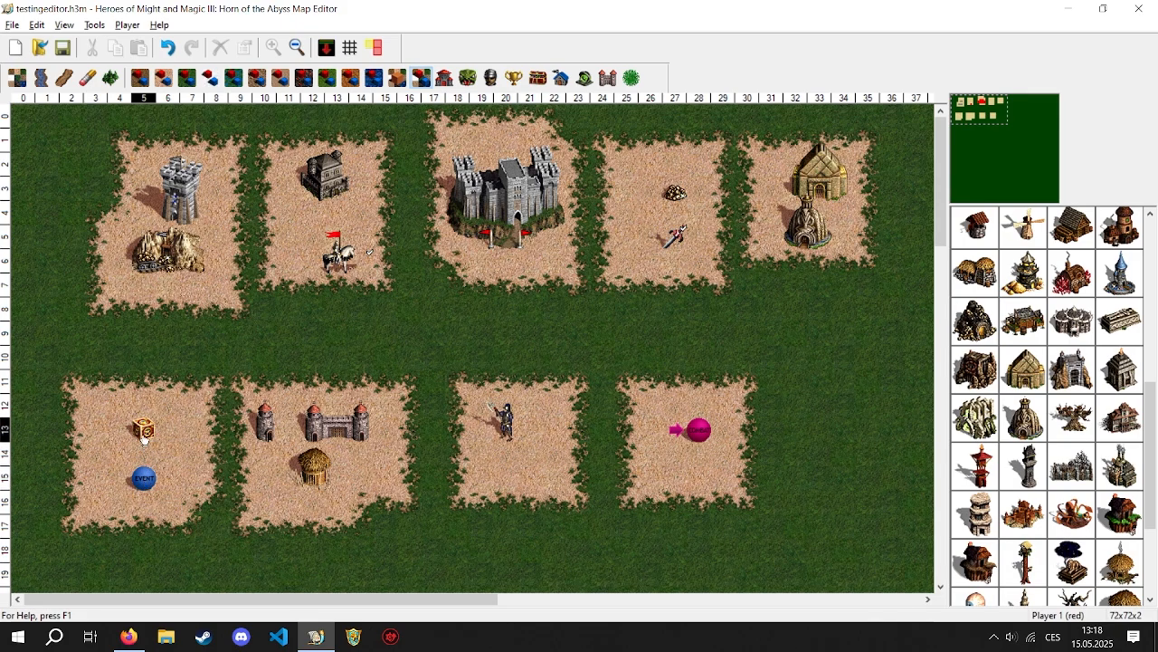
pyautogui.click(142, 434)
pyautogui.doubleClick(142, 434)
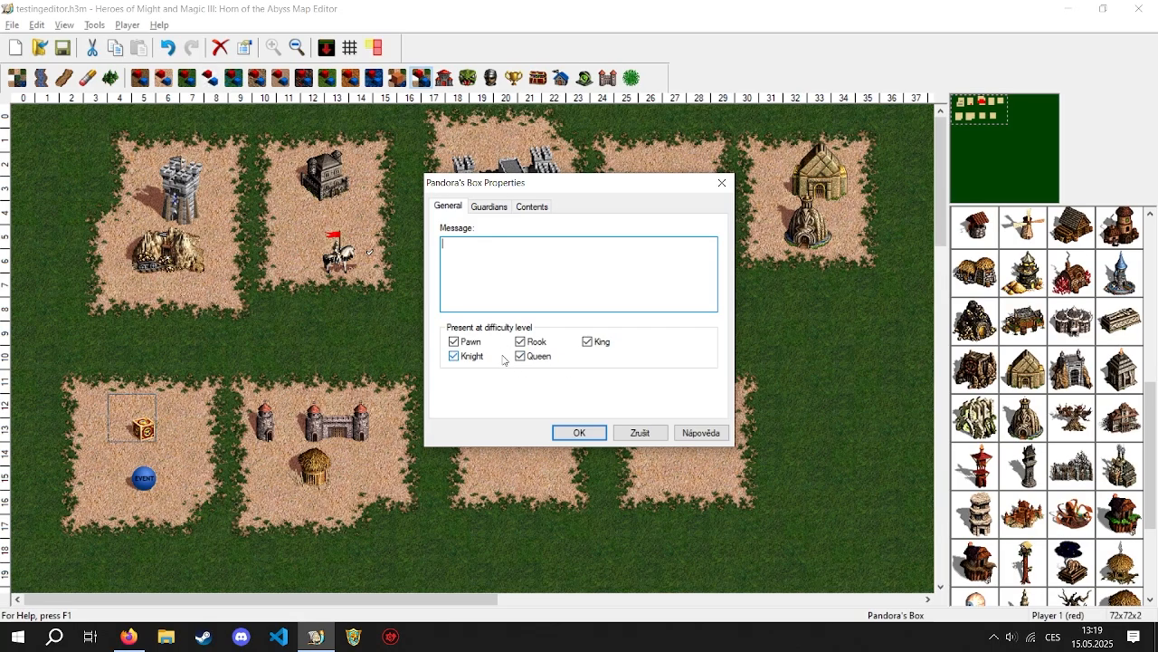
pyautogui.click(489, 207)
pyautogui.click(534, 207)
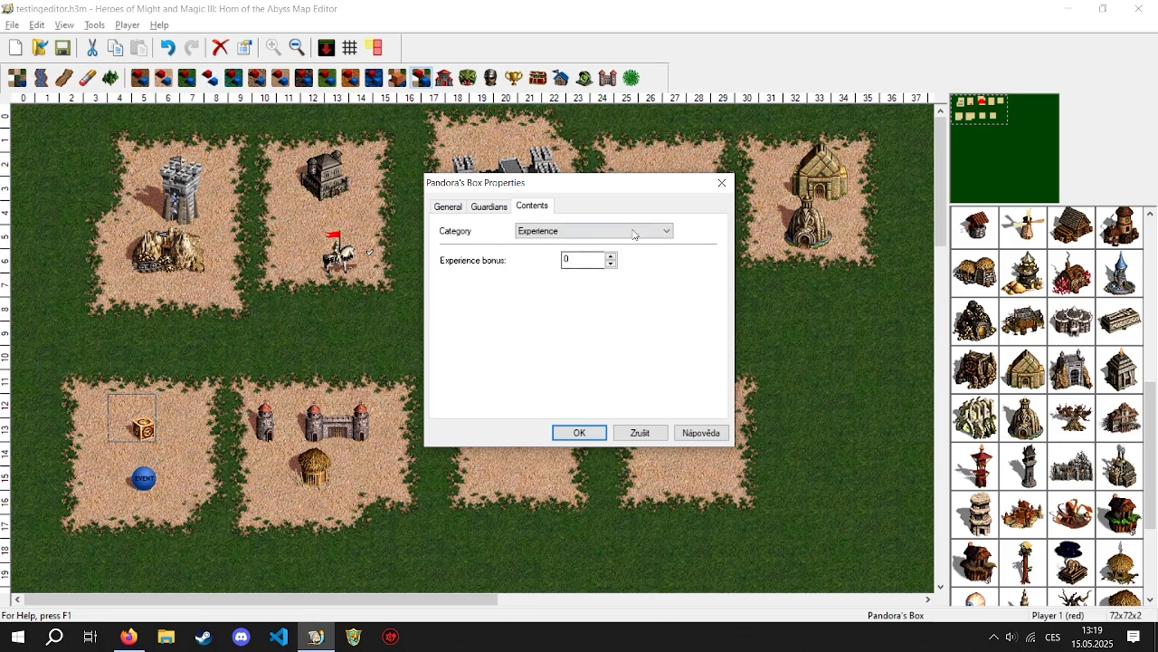
pyautogui.click(723, 182)
# Step: Allow the computer opponent as well as the human to trigger the map event, and disable its cancellation after the first visit
pyautogui.doubleClick(143, 478)
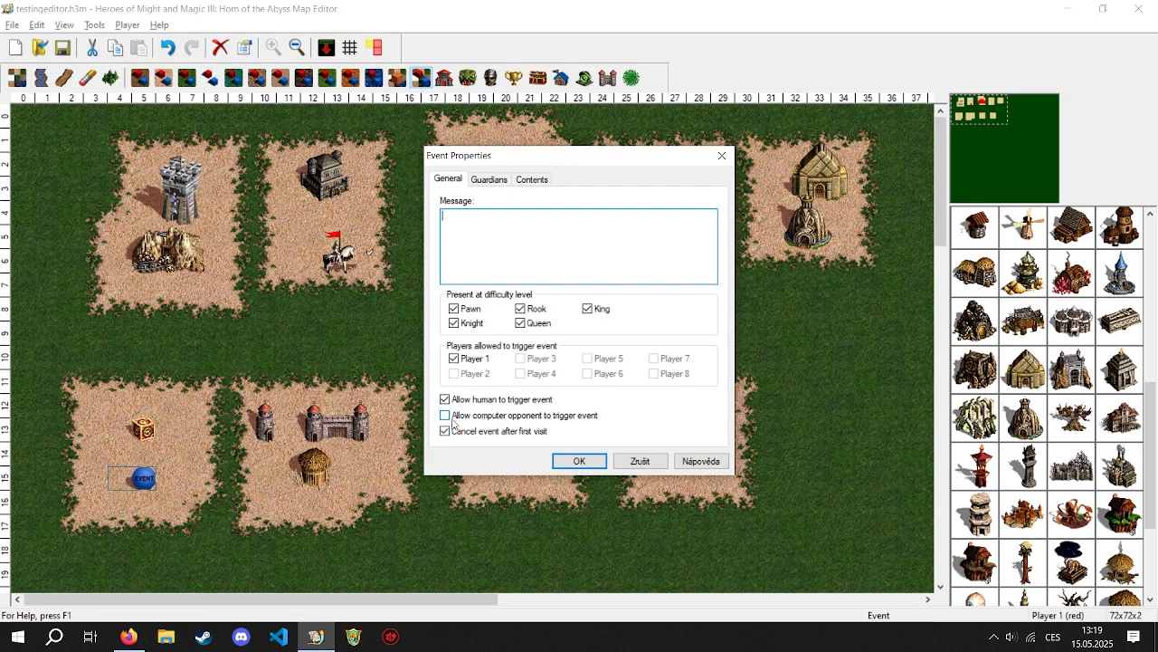
pyautogui.click(497, 401)
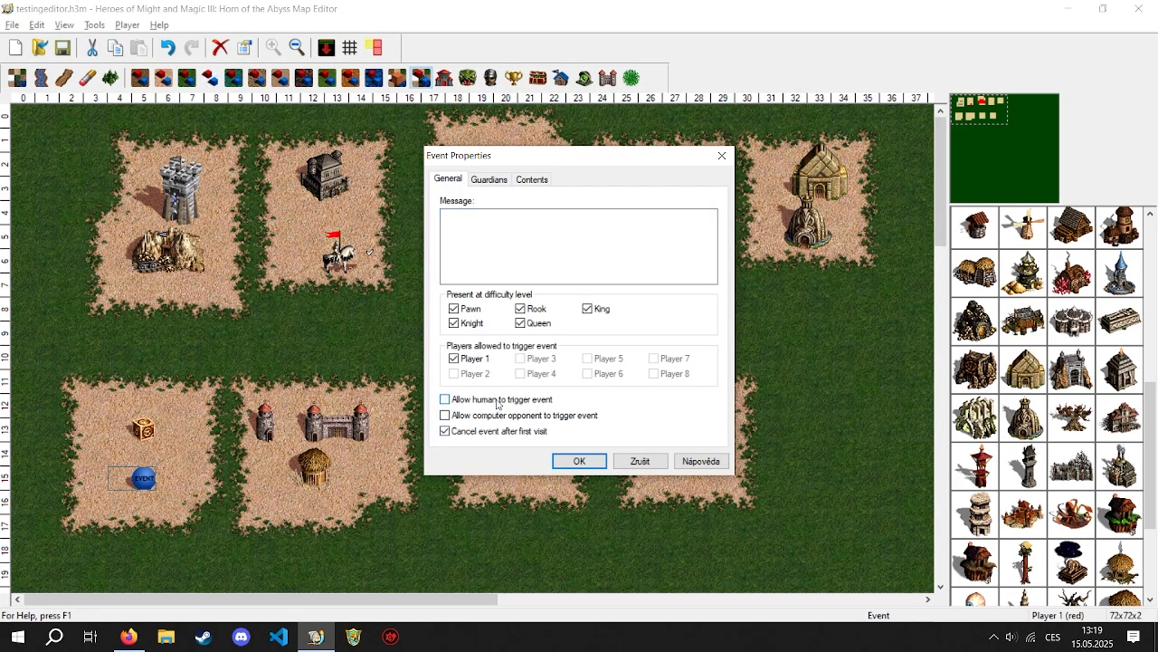
pyautogui.click(503, 416)
pyautogui.click(489, 404)
pyautogui.click(445, 434)
pyautogui.click(446, 431)
# Step: Set the event's contents to nullify movement points, and turn cancellation after the first visit back on
pyautogui.click(534, 180)
pyautogui.click(581, 205)
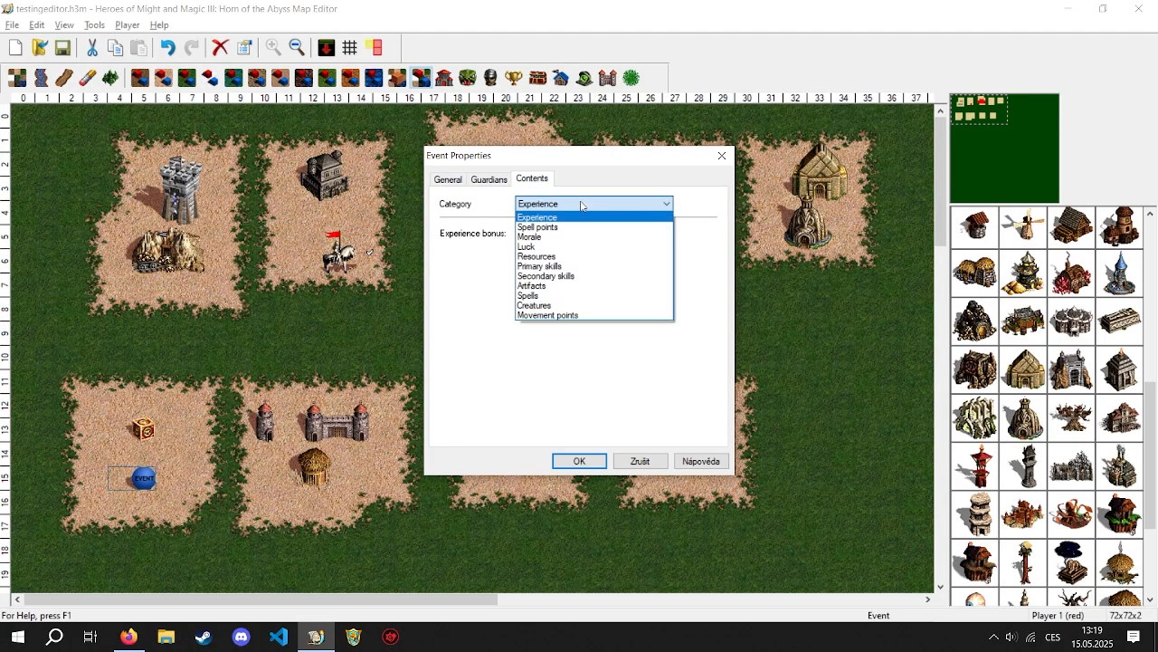
pyautogui.click(548, 315)
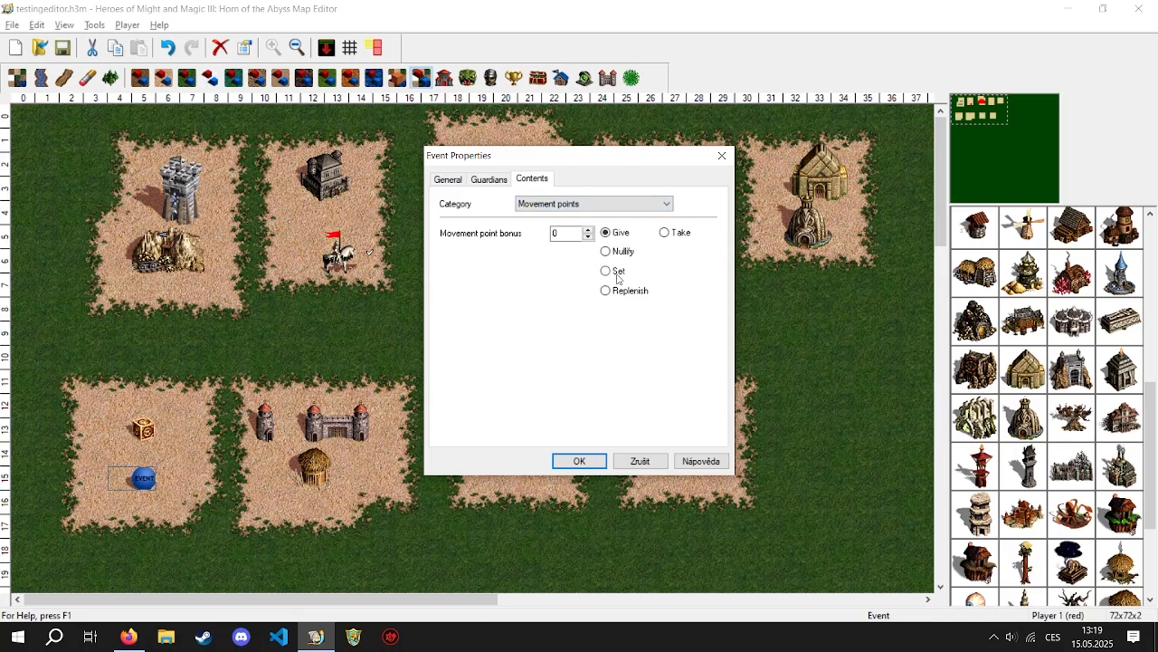
pyautogui.click(606, 253)
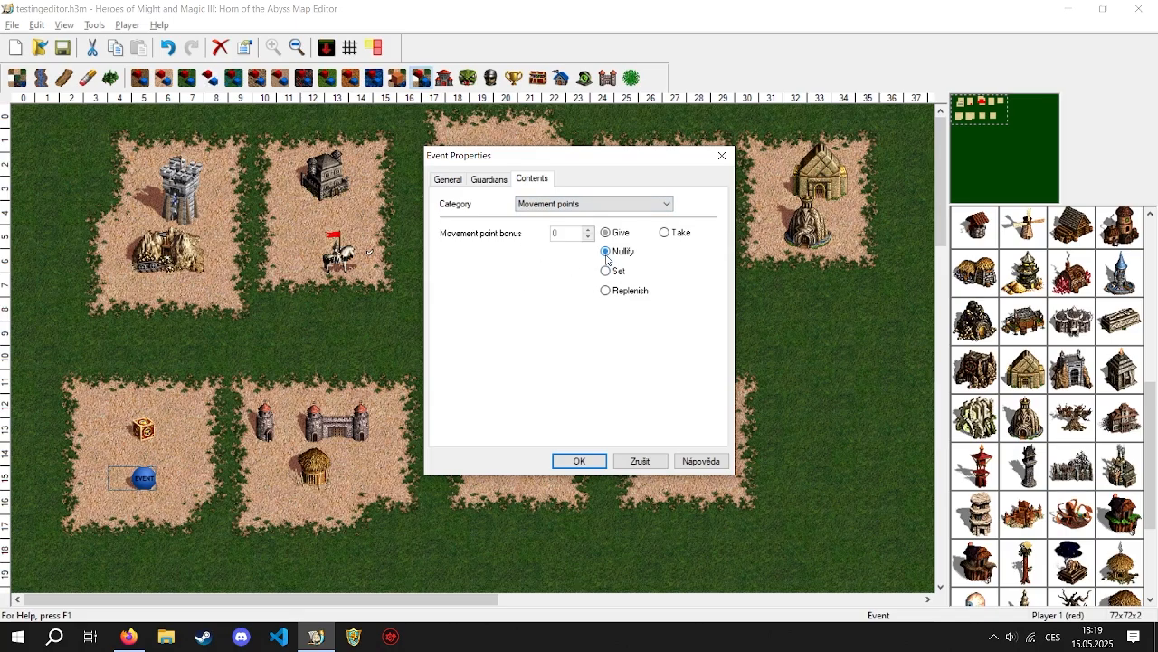
pyautogui.click(460, 185)
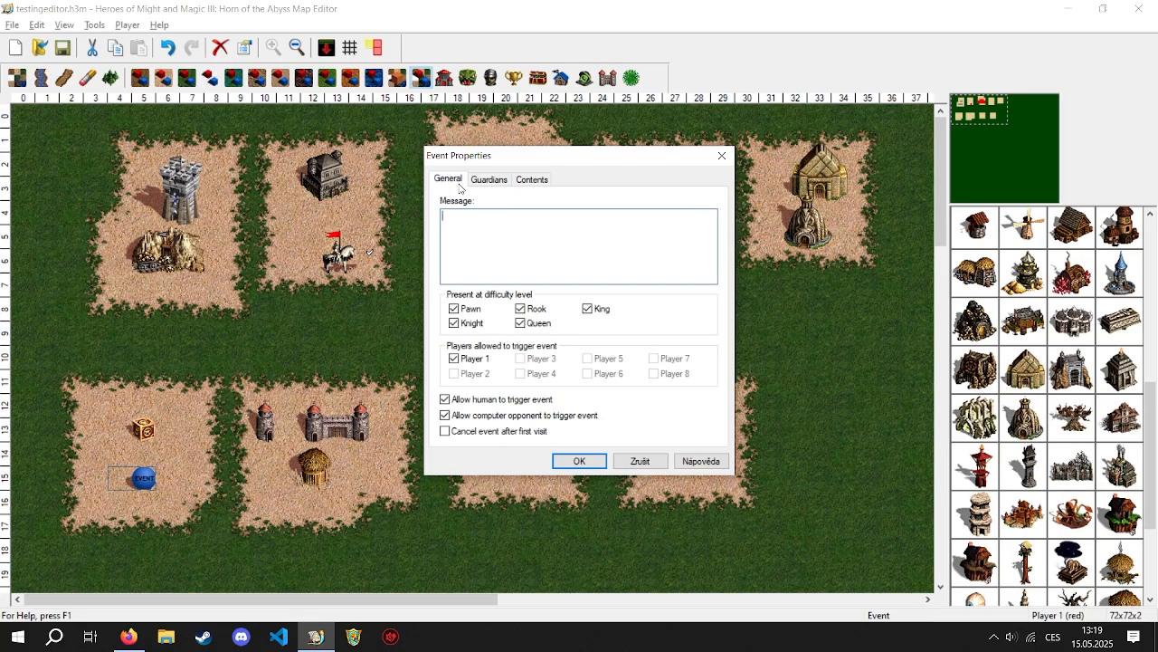
pyautogui.click(475, 433)
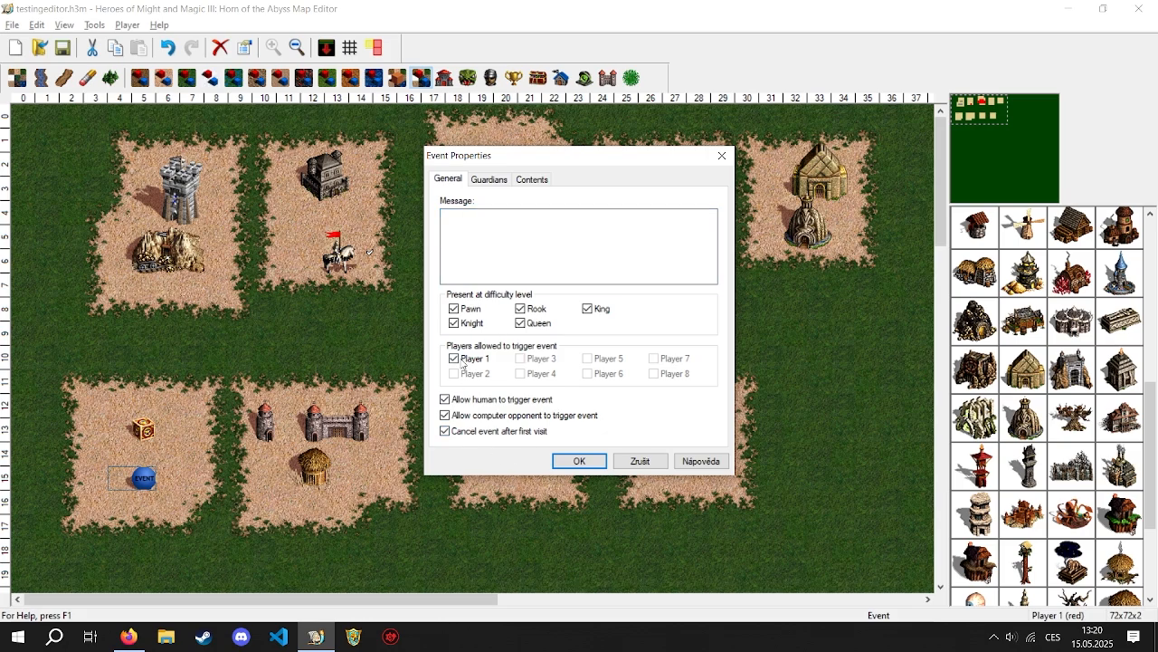
# Step: Customize the event's guardians with Swordsman in slot 2 and a quantity of 50
pyautogui.click(486, 179)
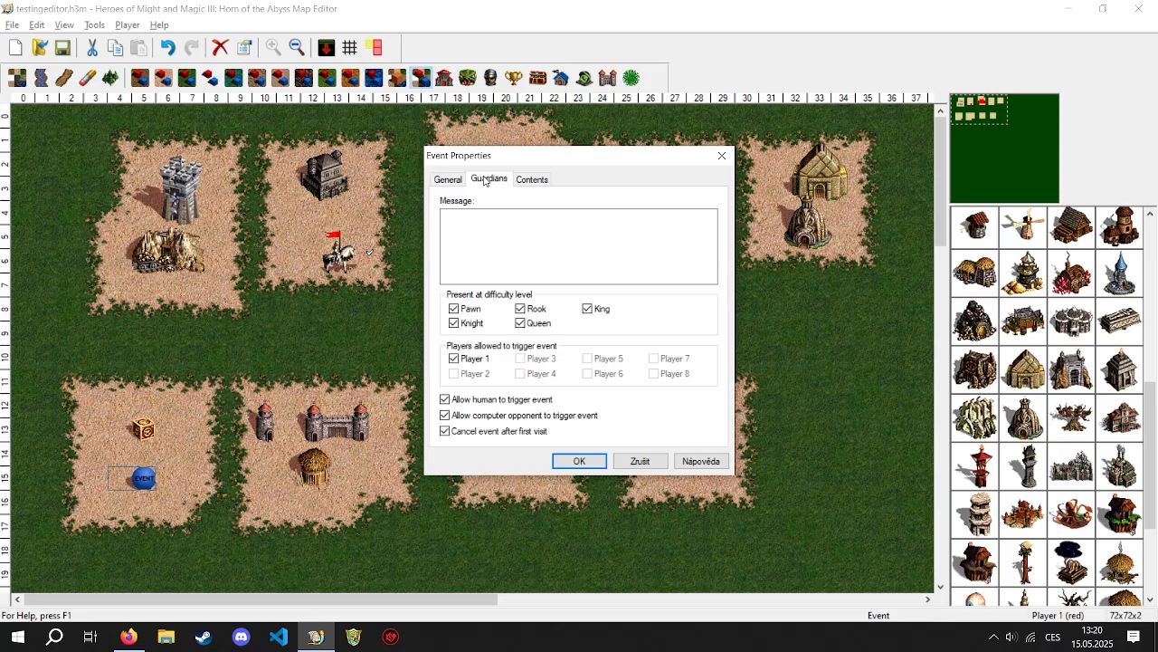
pyautogui.click(445, 201)
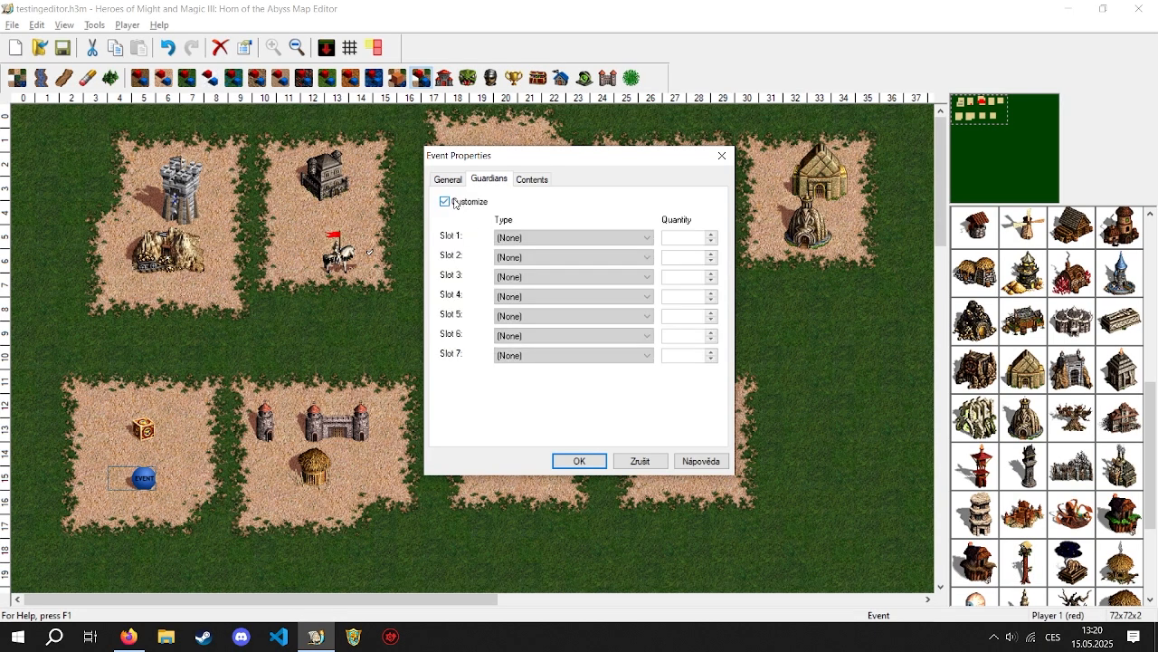
pyautogui.click(573, 256)
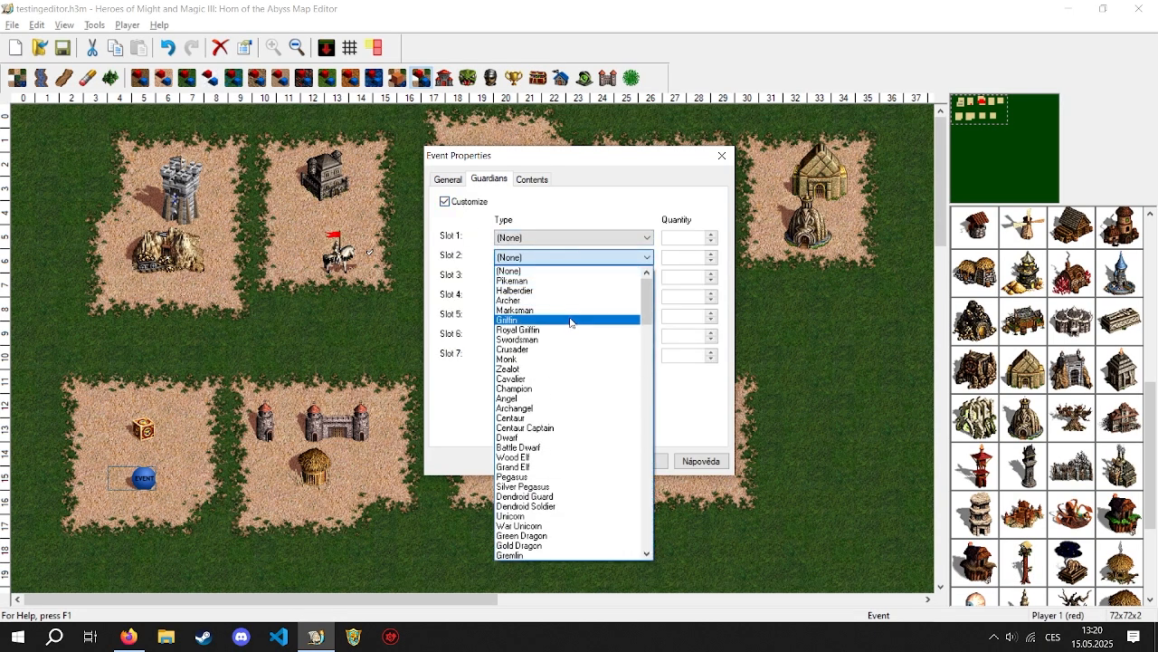
pyautogui.click(554, 339)
pyautogui.press('Tab')
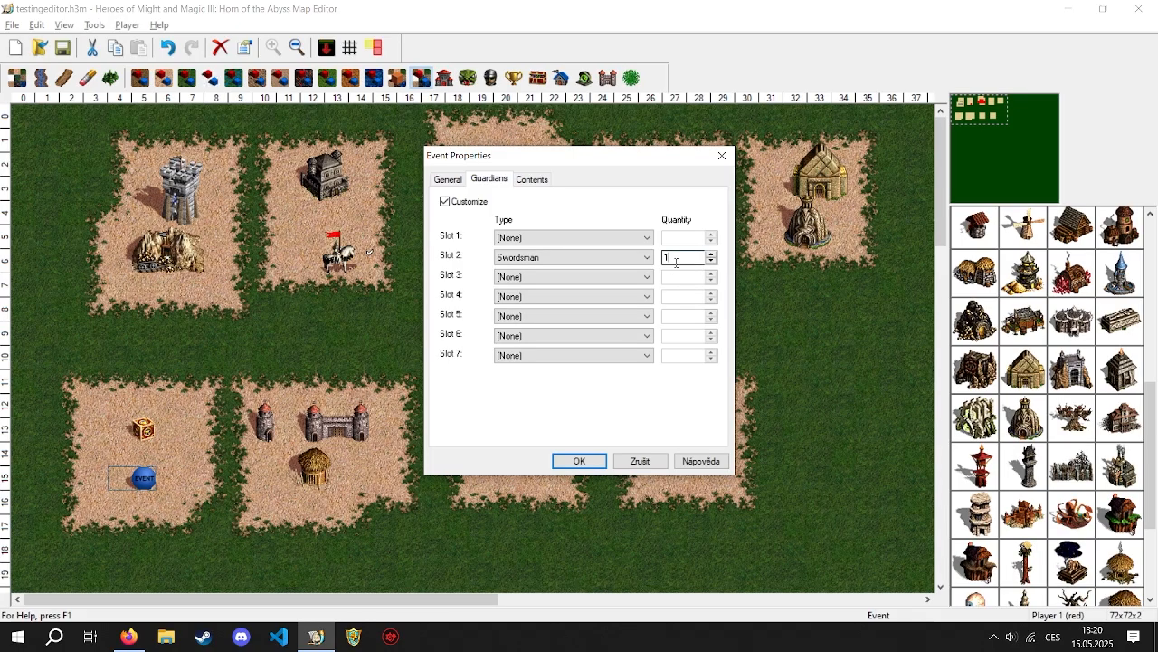
pyautogui.write('50')
# Step: Review the event's general settings and its Experience and Spell points content categories, and return to Movement points
pyautogui.click(441, 181)
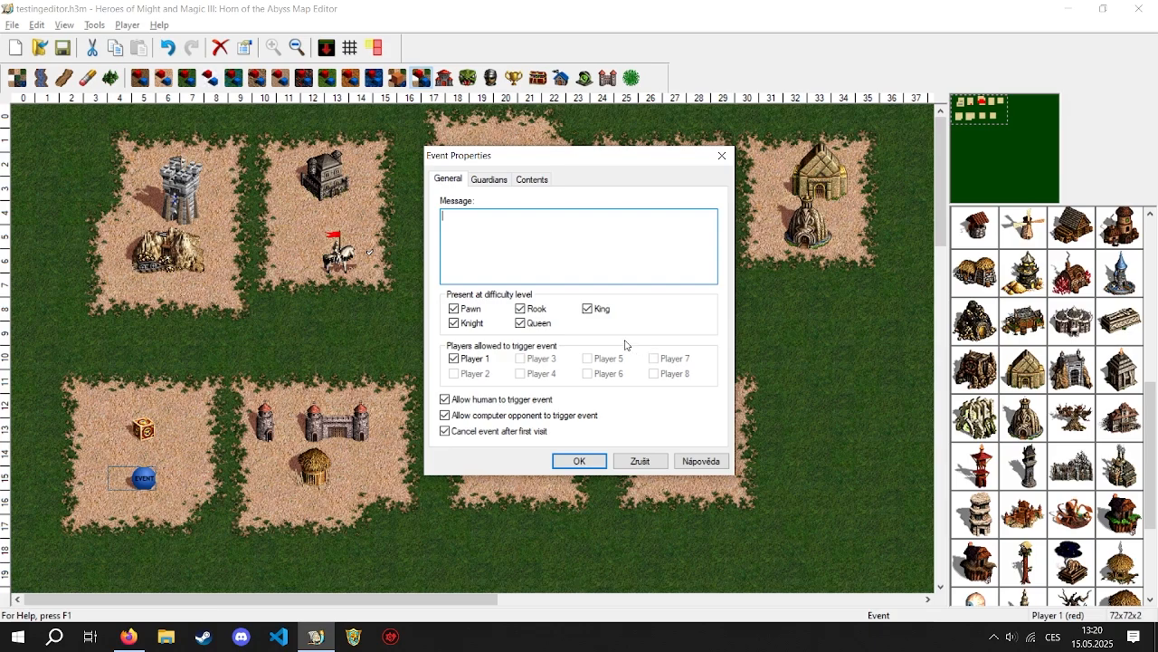
pyautogui.click(531, 181)
pyautogui.click(561, 205)
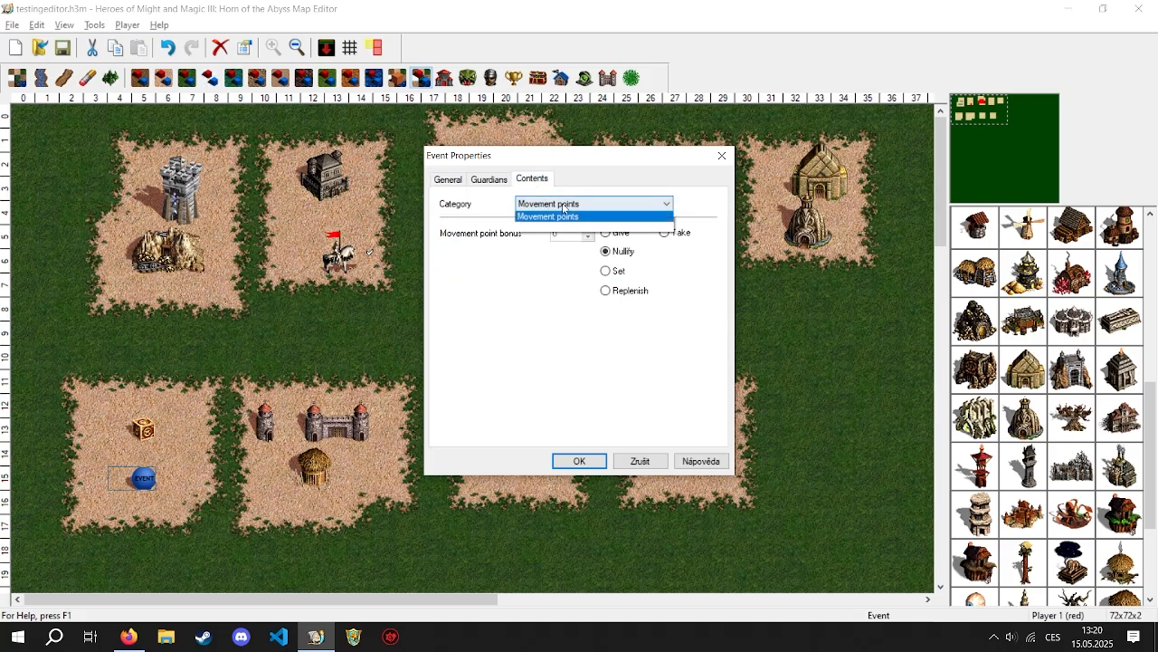
pyautogui.click(547, 217)
pyautogui.click(554, 204)
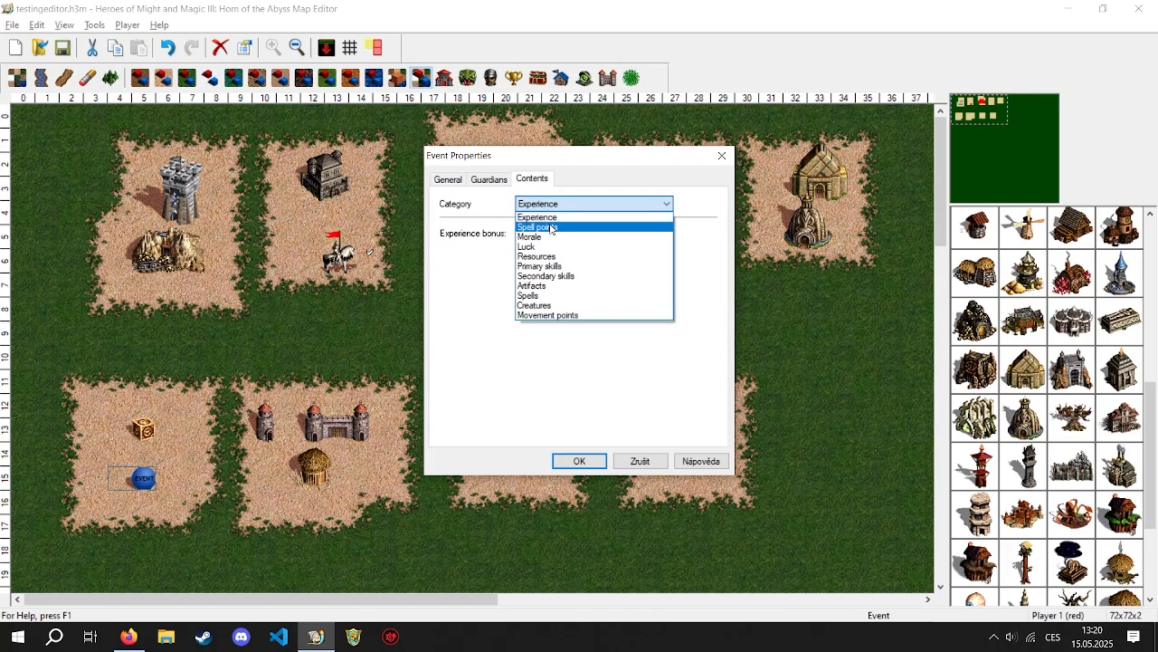
pyautogui.click(554, 227)
pyautogui.click(558, 205)
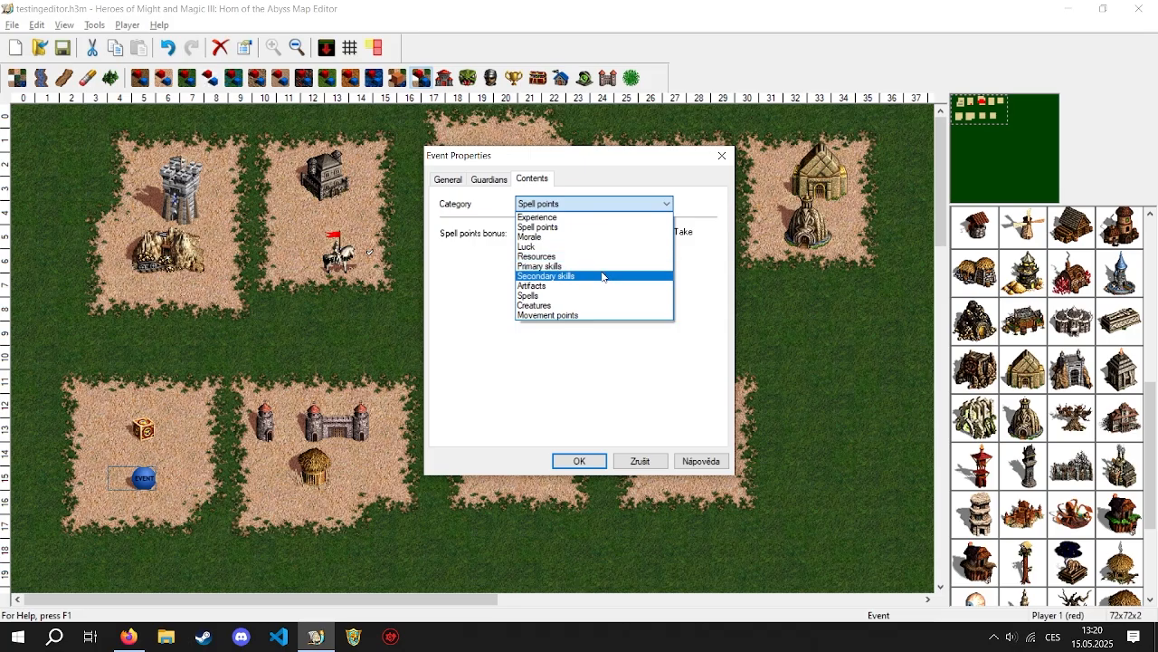
pyautogui.click(580, 315)
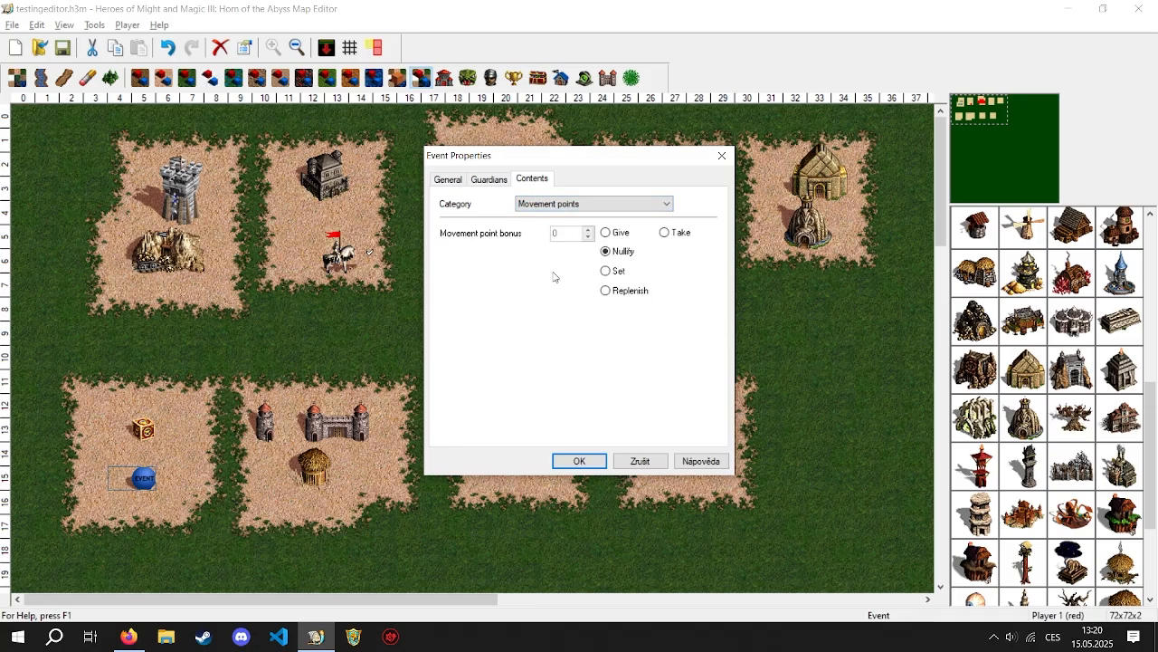
# Step: Switch the event's movement point bonus to the Set option and confirm the event's properties
pyautogui.click(605, 233)
pyautogui.click(607, 251)
pyautogui.click(606, 272)
pyautogui.click(579, 461)
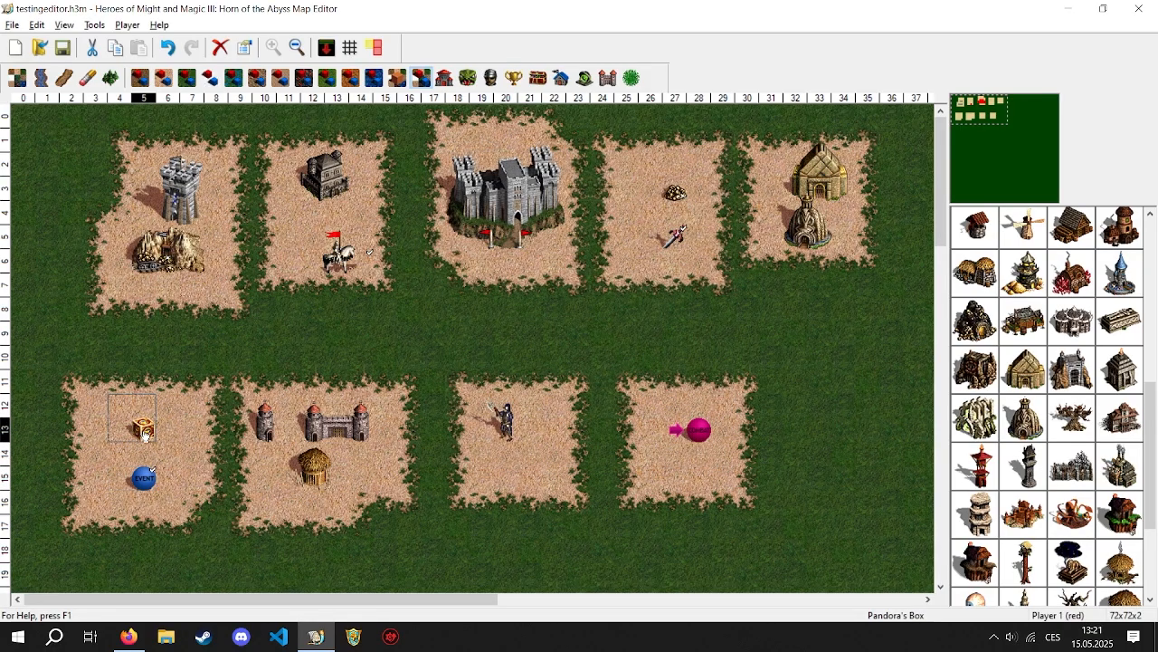
# Step: Review the content categories available in the Pandora's Box properties, keeping Experience selected
pyautogui.doubleClick(145, 432)
pyautogui.click(532, 206)
pyautogui.click(543, 231)
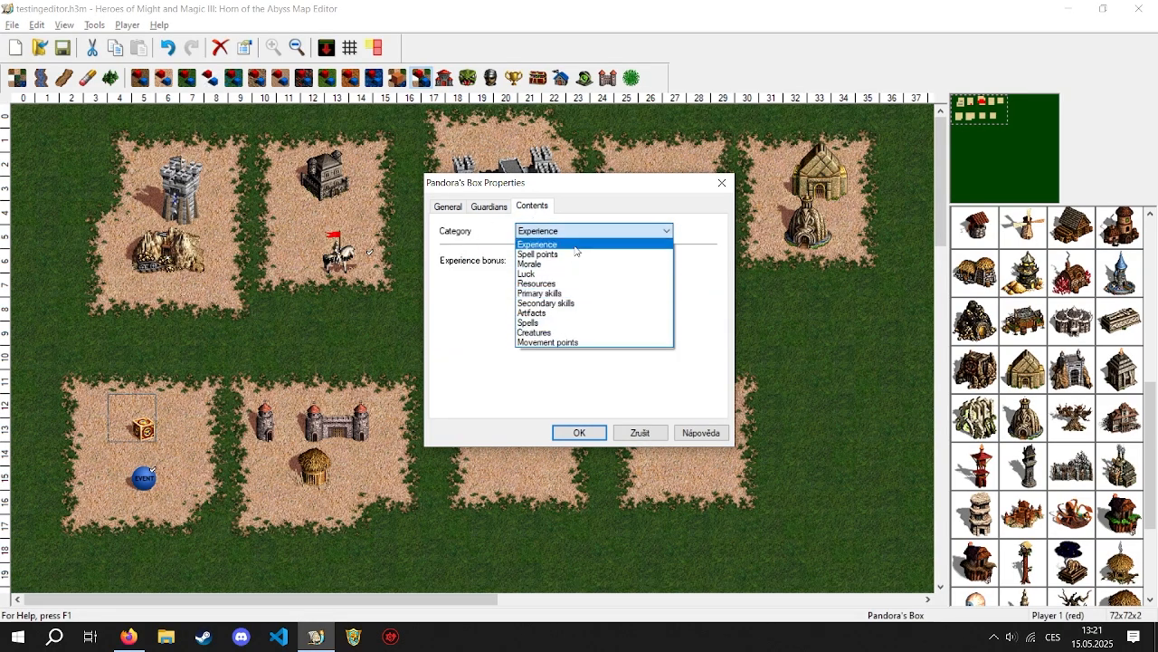
pyautogui.click(576, 246)
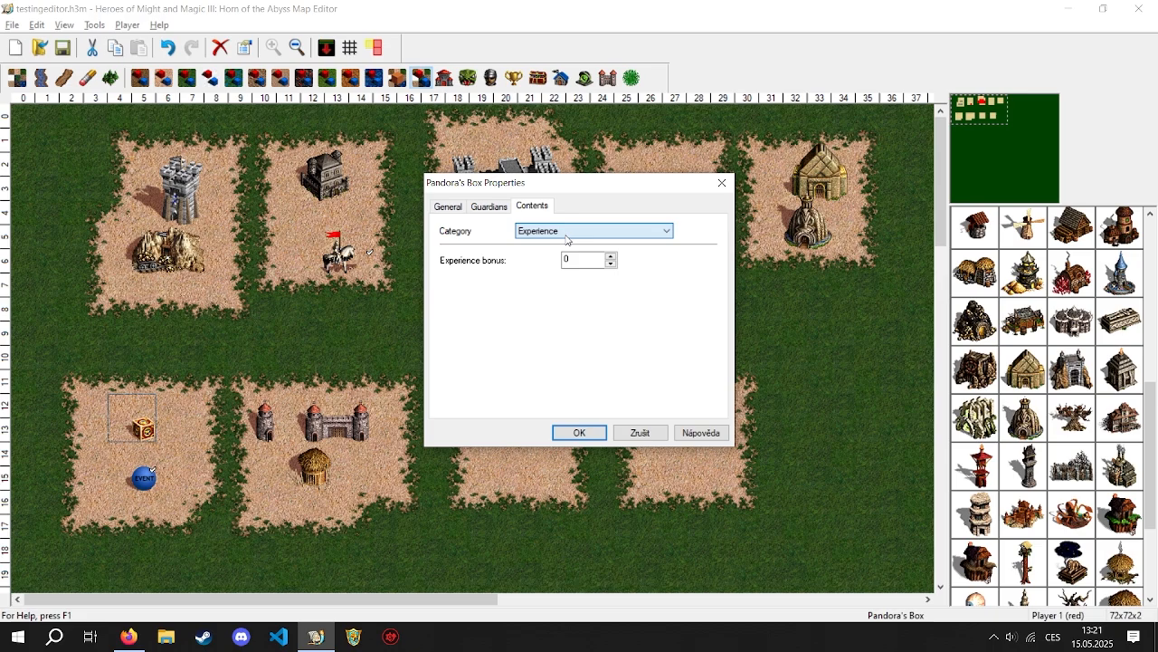
pyautogui.click(581, 432)
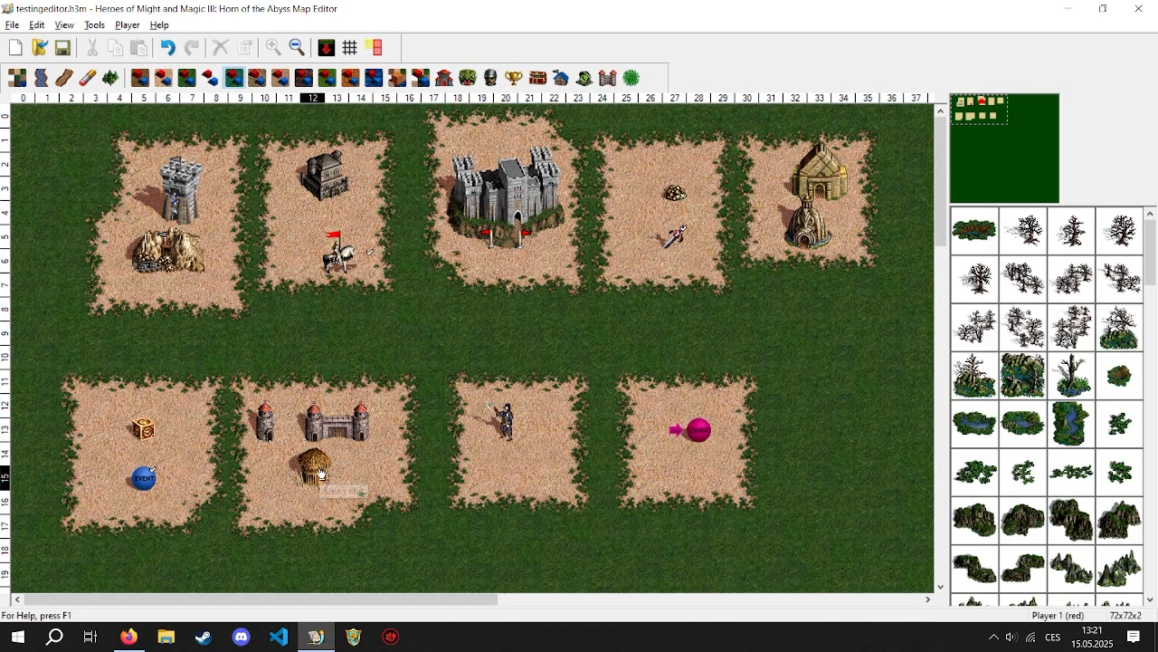
# Step: Set the Quest Guard's quest to defeating the specific hero Lord Haart the Knight at (13, 6, 0)
pyautogui.doubleClick(263, 419)
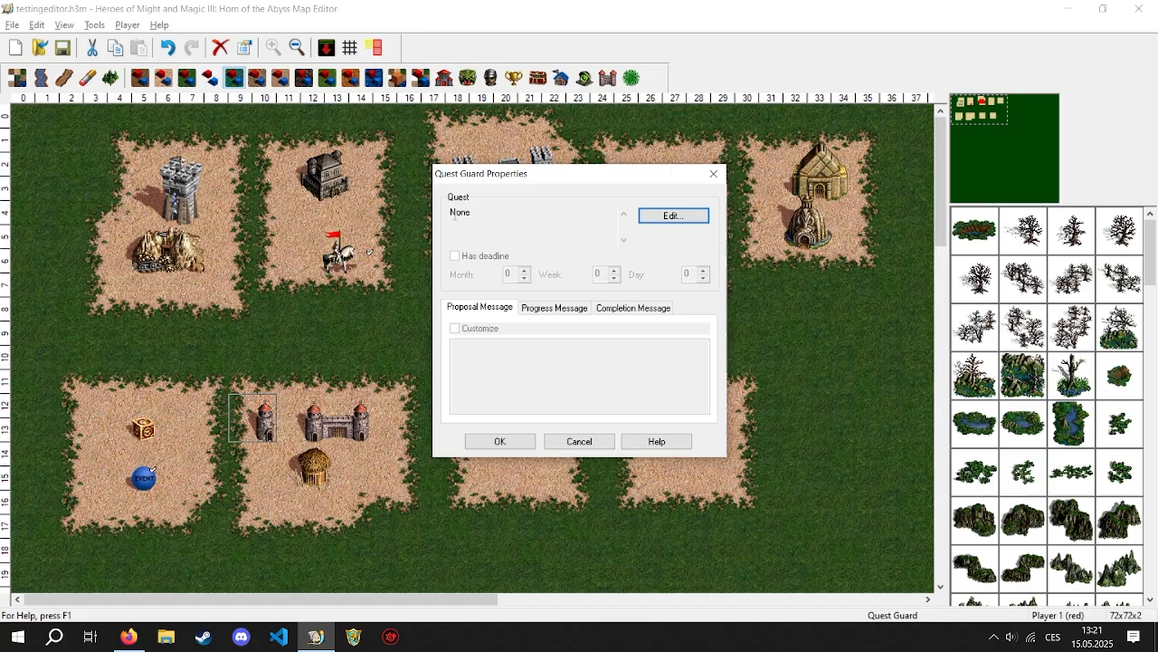
pyautogui.click(672, 215)
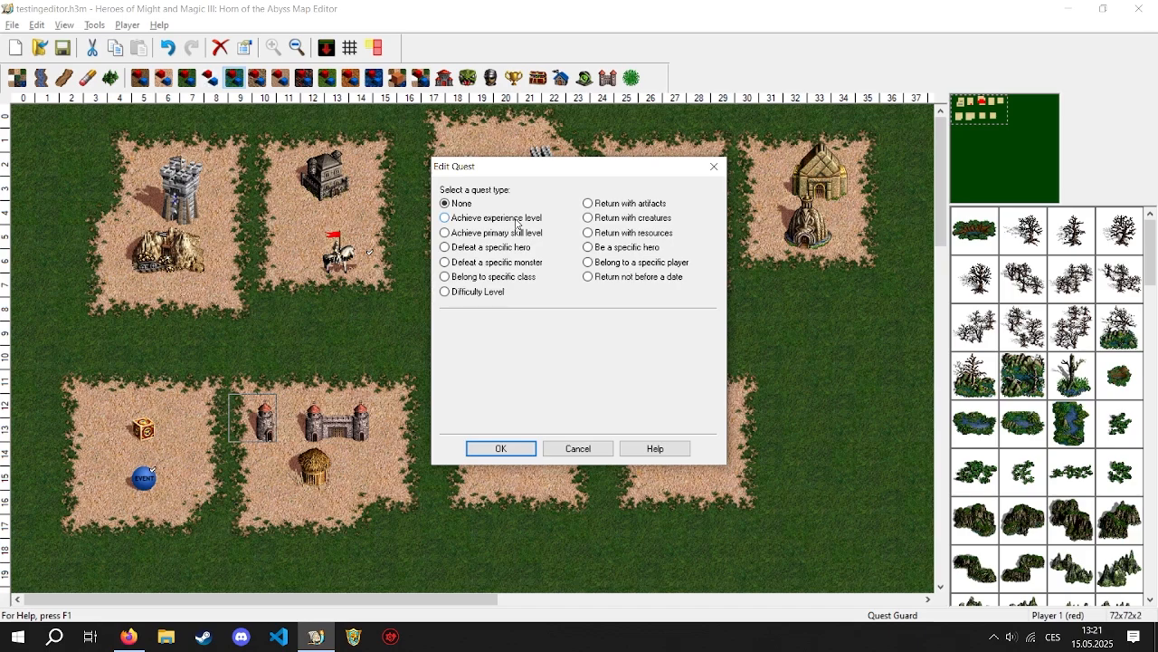
pyautogui.click(516, 219)
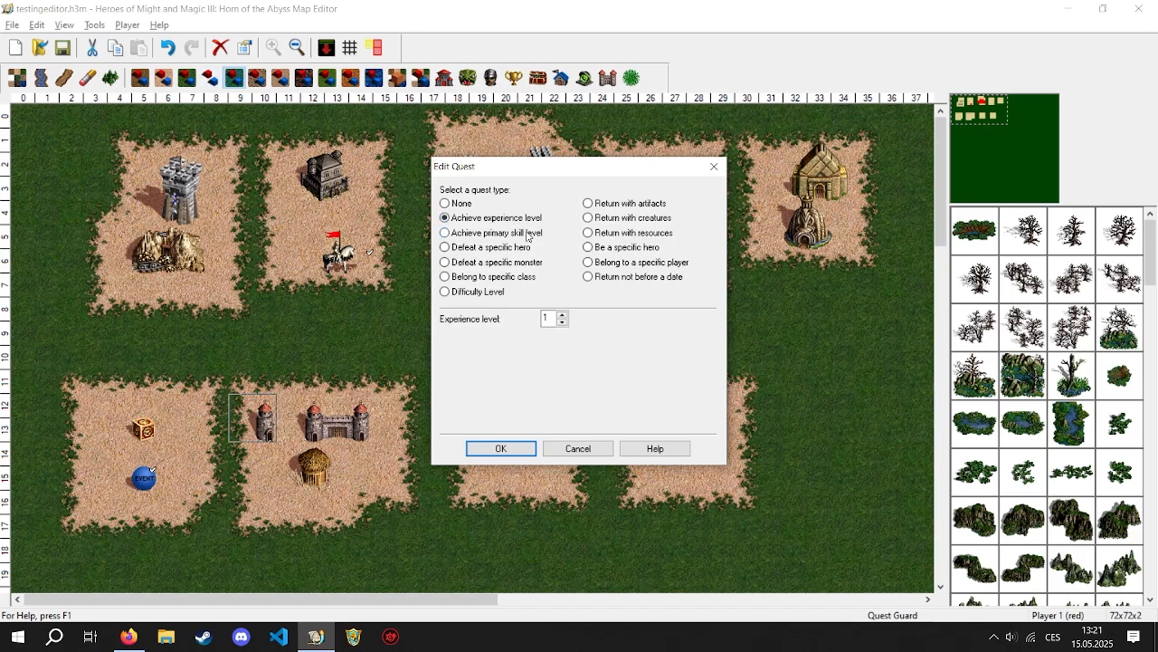
pyautogui.click(524, 232)
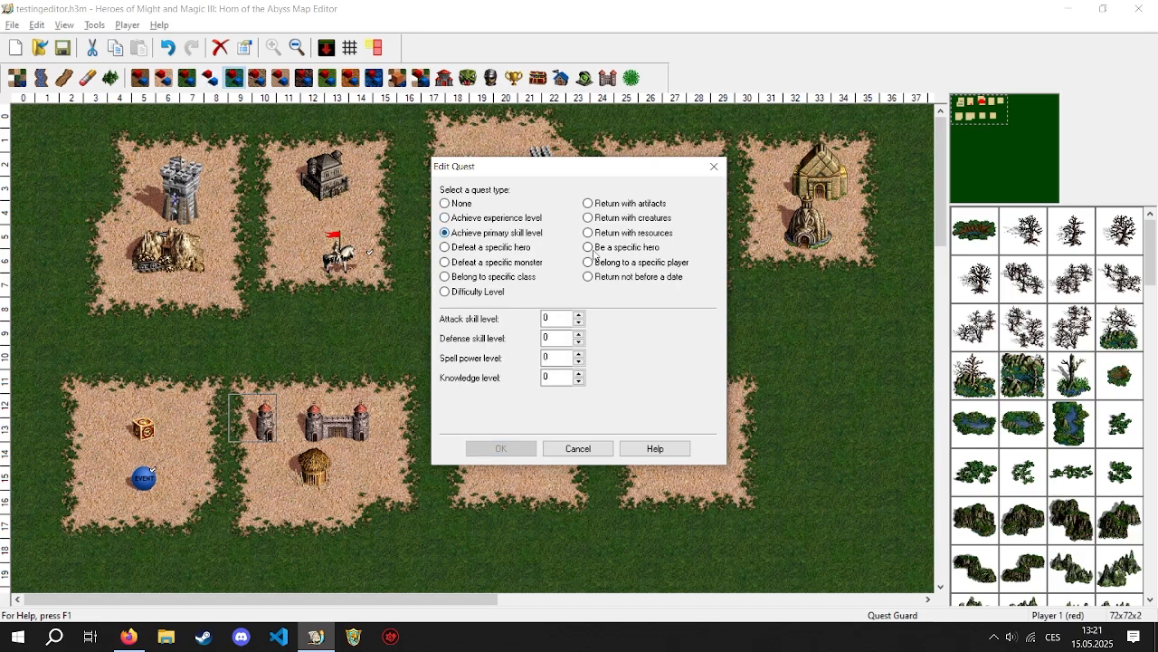
pyautogui.click(522, 250)
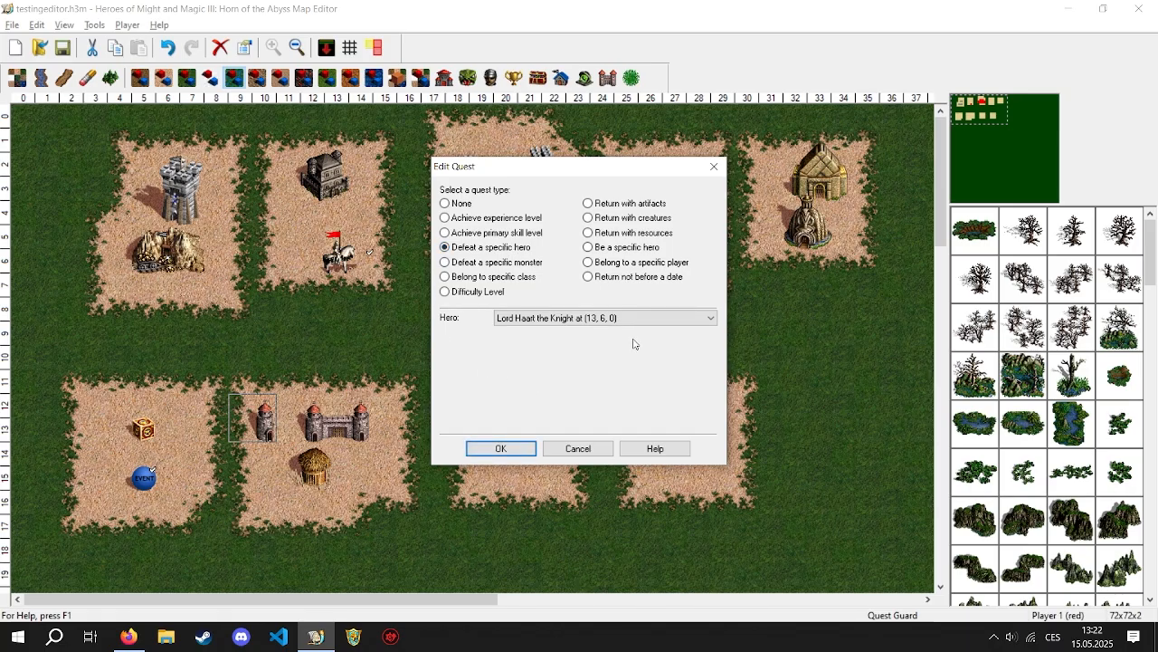
pyautogui.click(580, 318)
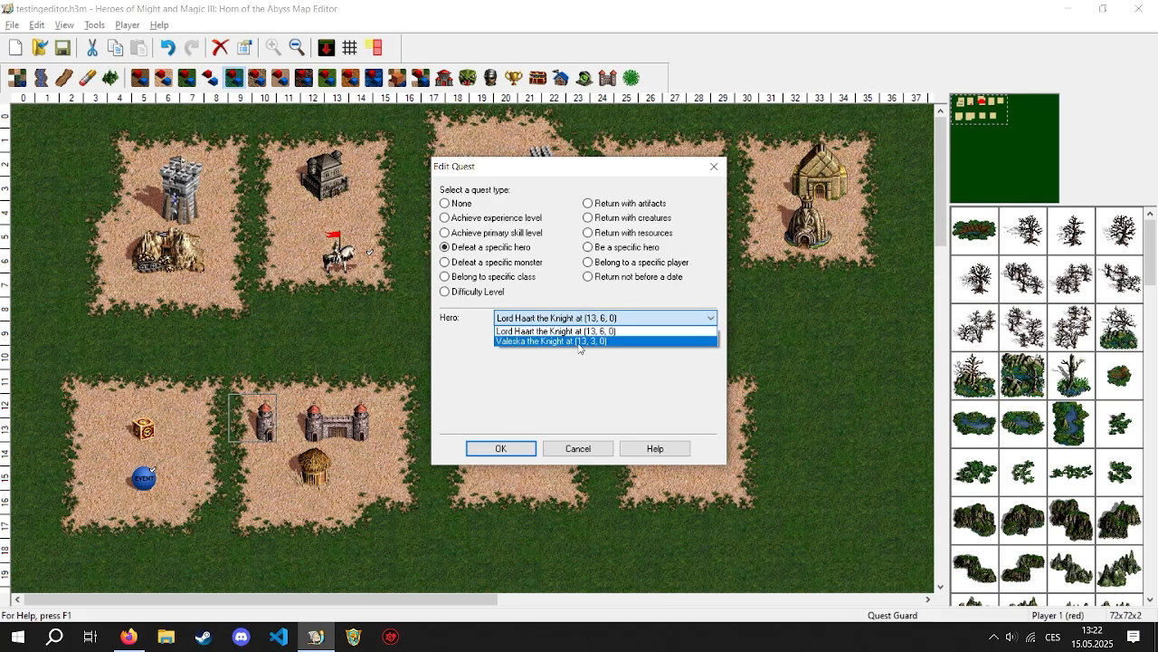
pyautogui.click(506, 452)
pyautogui.click(502, 447)
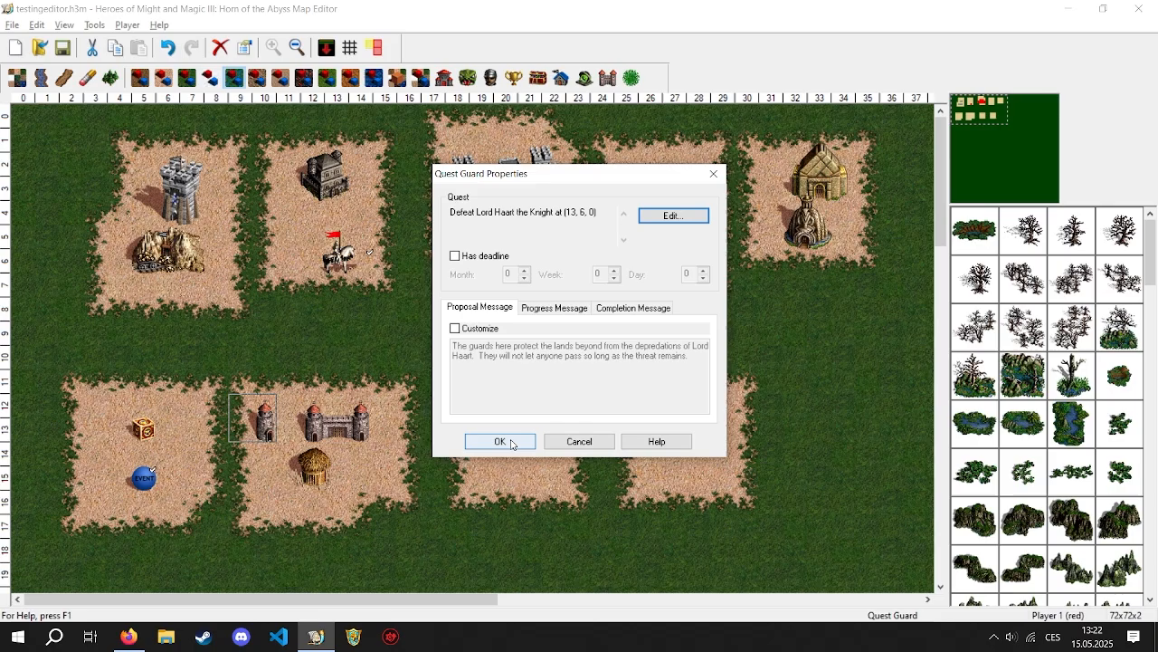
pyautogui.click(506, 444)
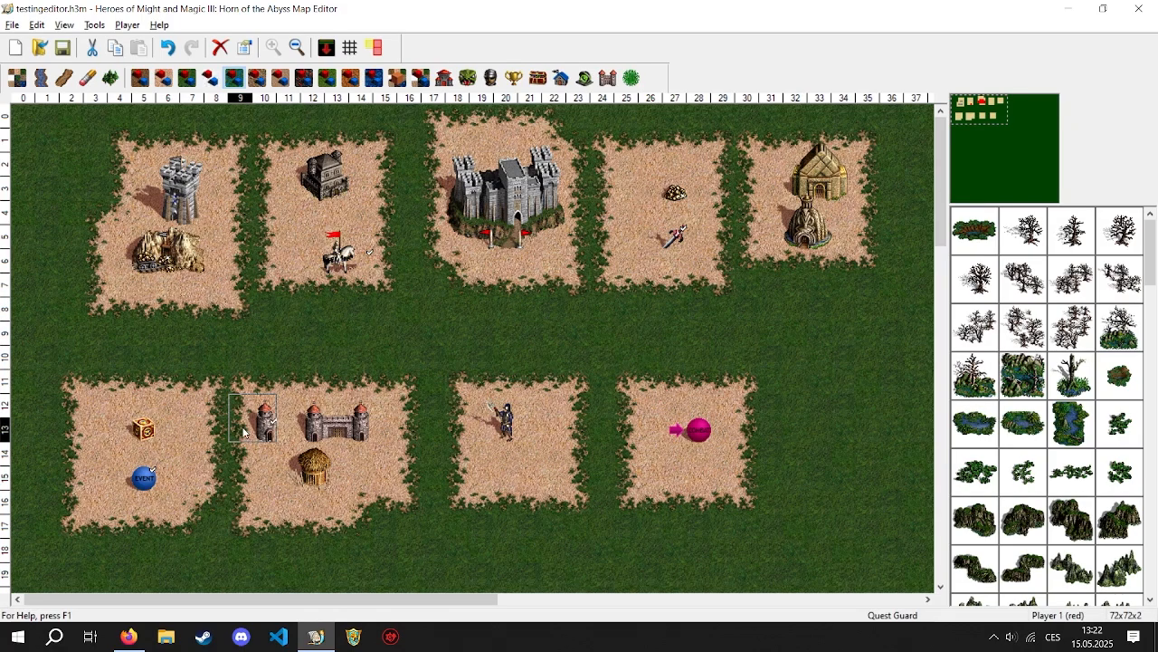
# Step: Look through the Quest Guard's other quest types and choose Return not before a date, with month 1, week 1, day 1
pyautogui.doubleClick(269, 423)
pyautogui.click(673, 216)
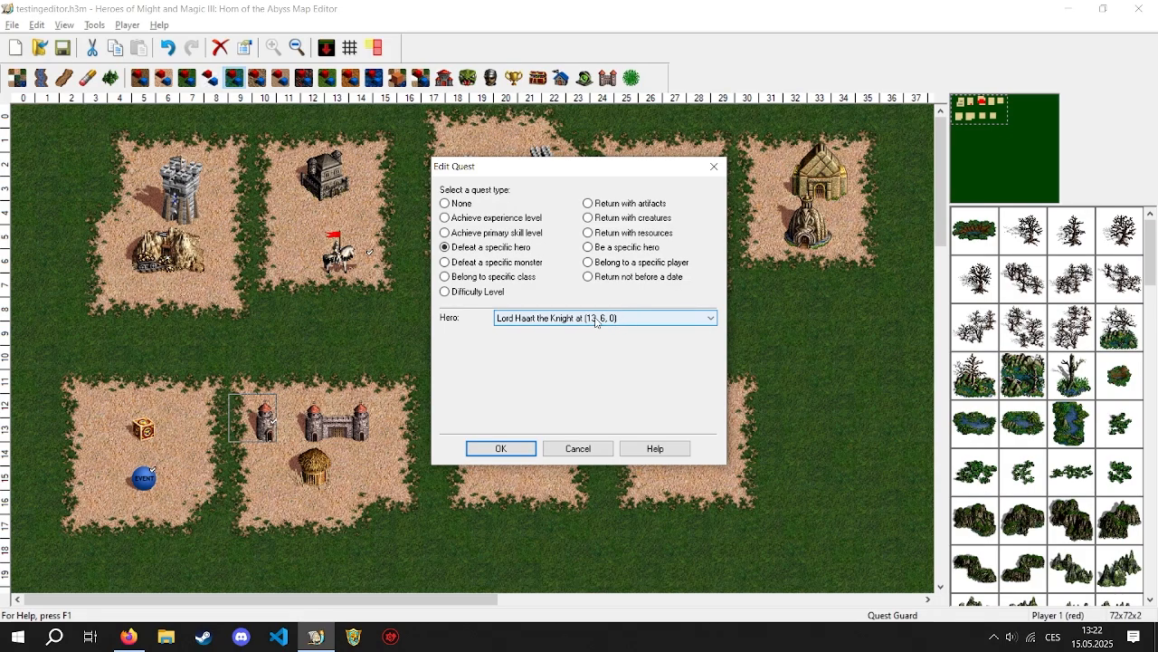
pyautogui.click(529, 262)
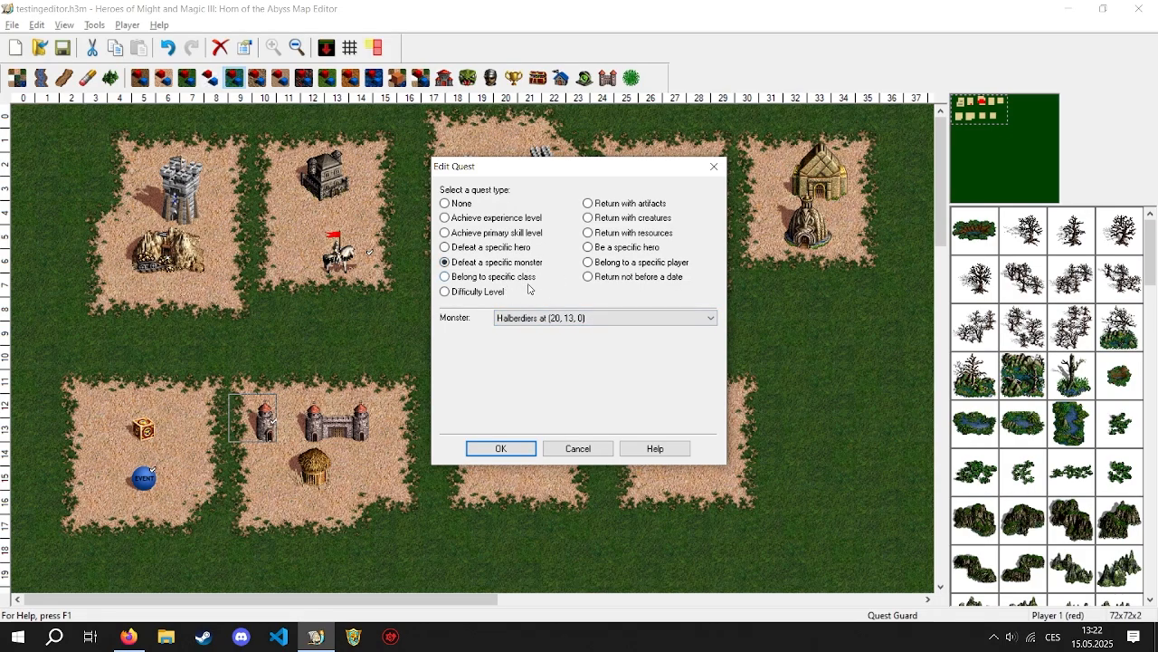
pyautogui.click(511, 277)
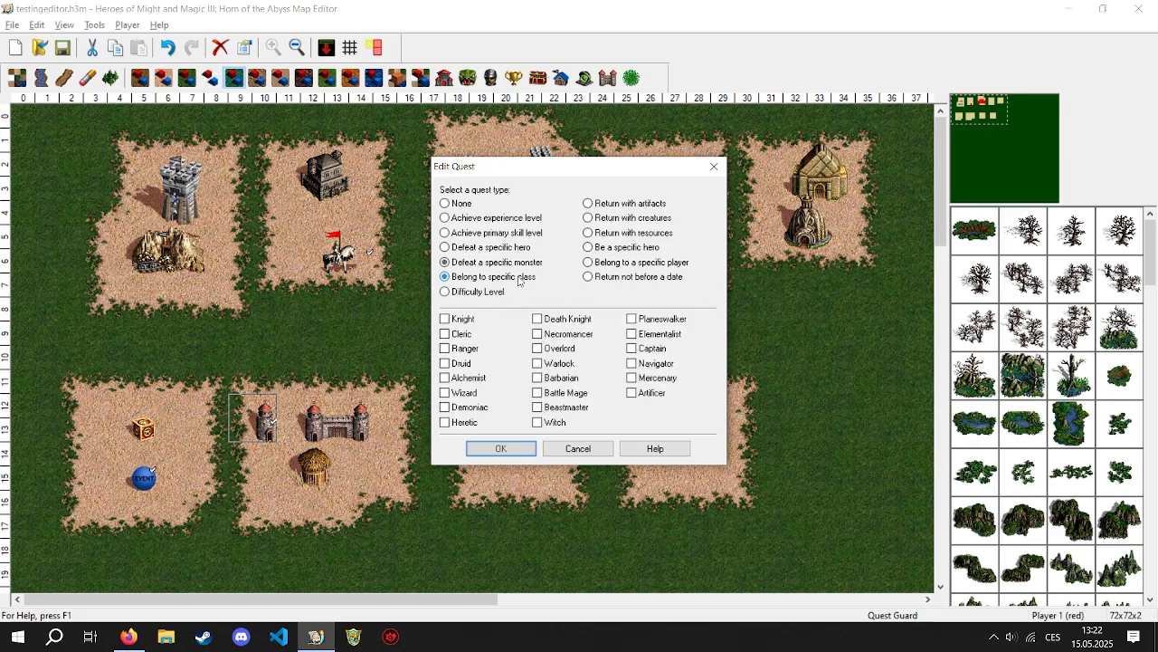
pyautogui.click(481, 293)
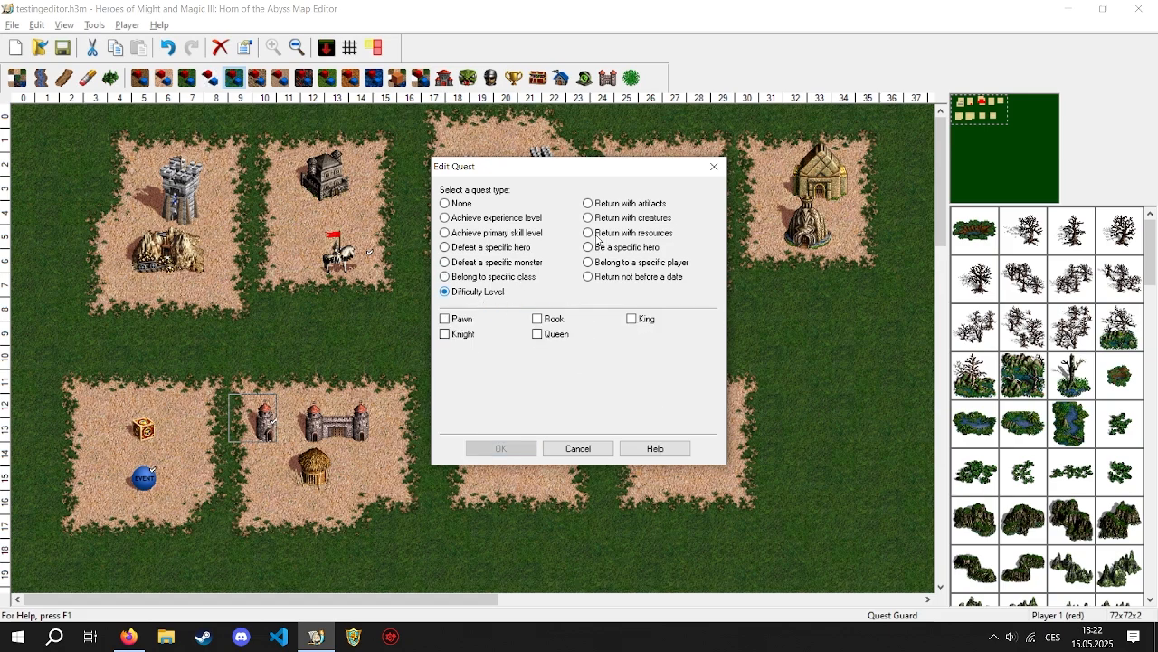
pyautogui.click(639, 208)
pyautogui.click(633, 218)
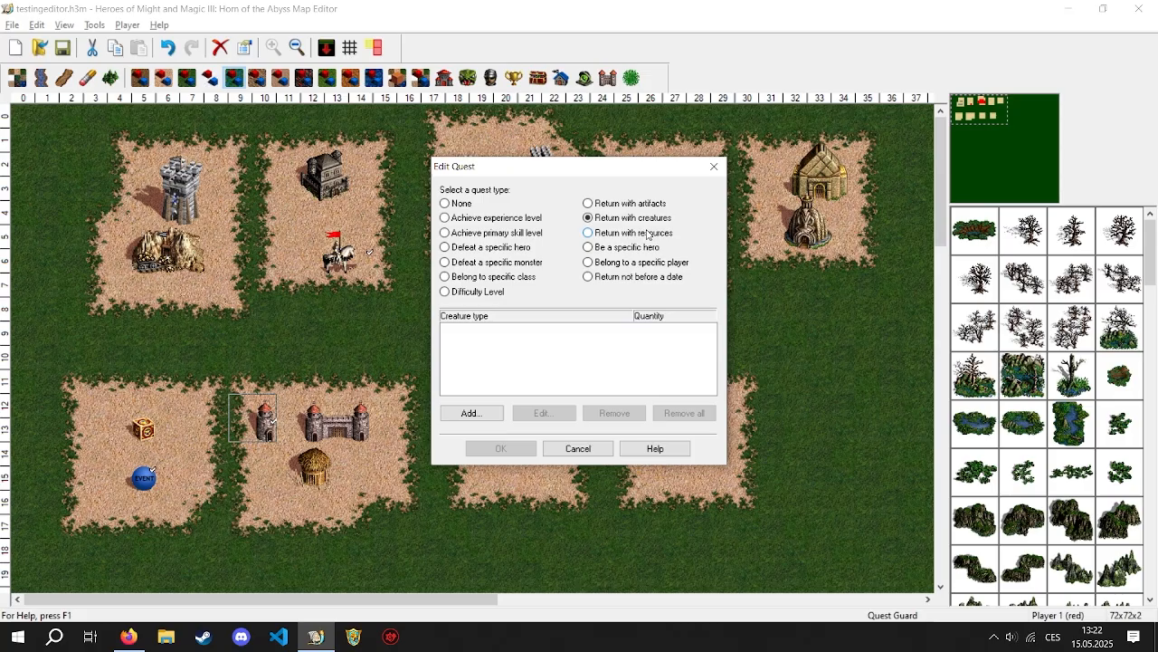
pyautogui.click(625, 276)
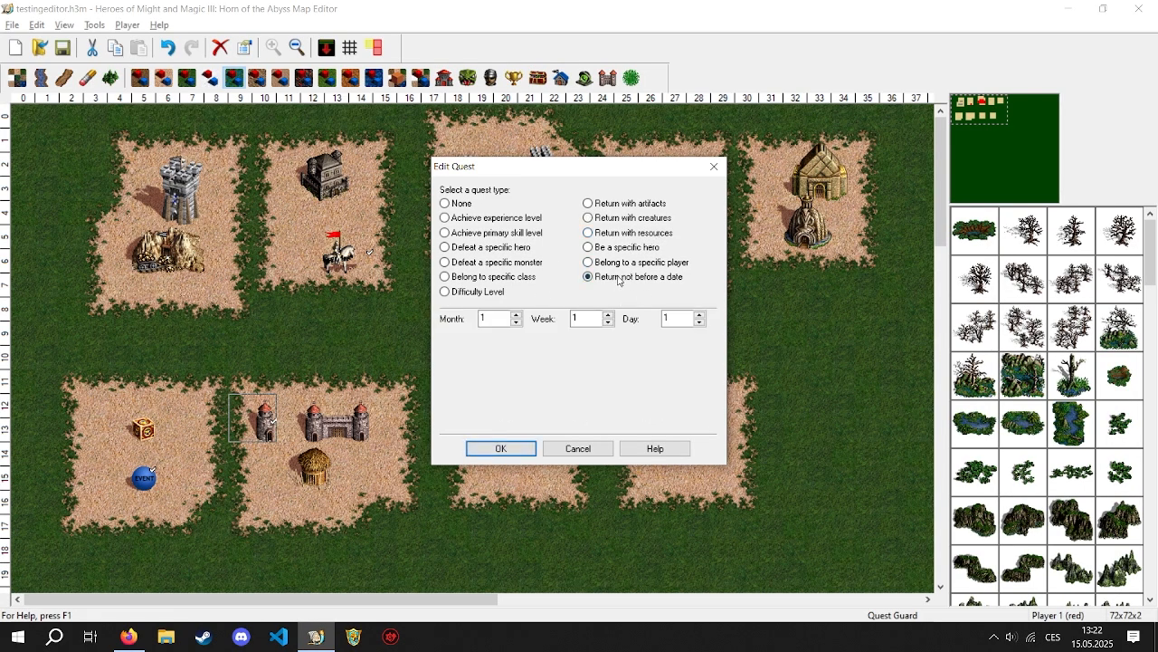
pyautogui.click(503, 448)
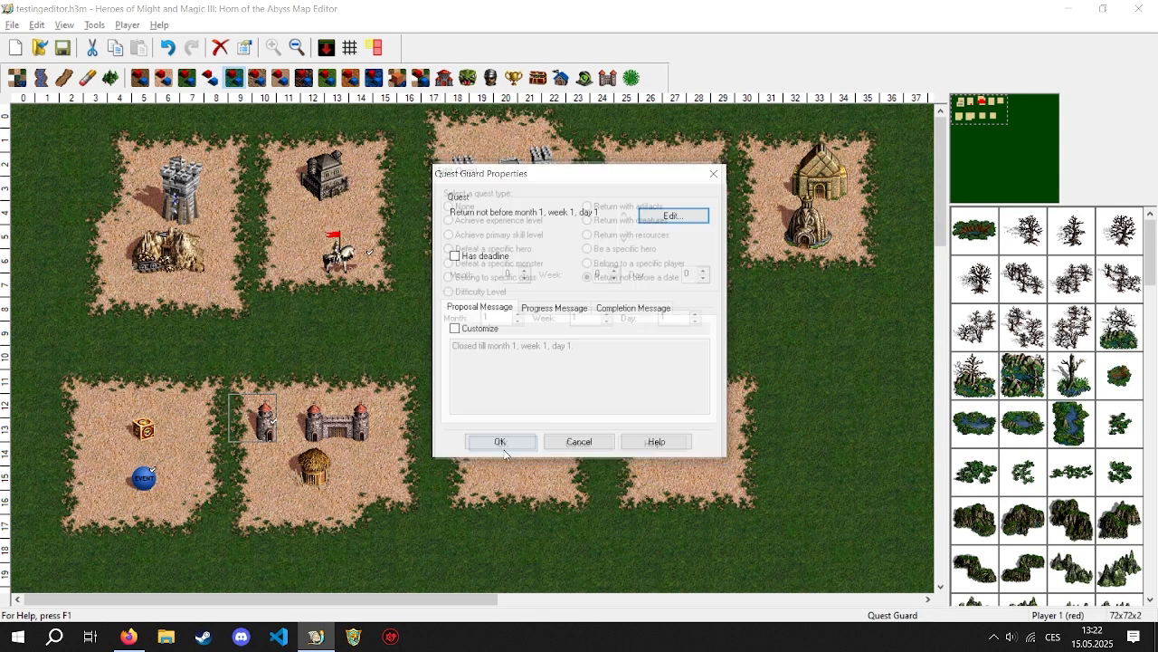
pyautogui.click(661, 222)
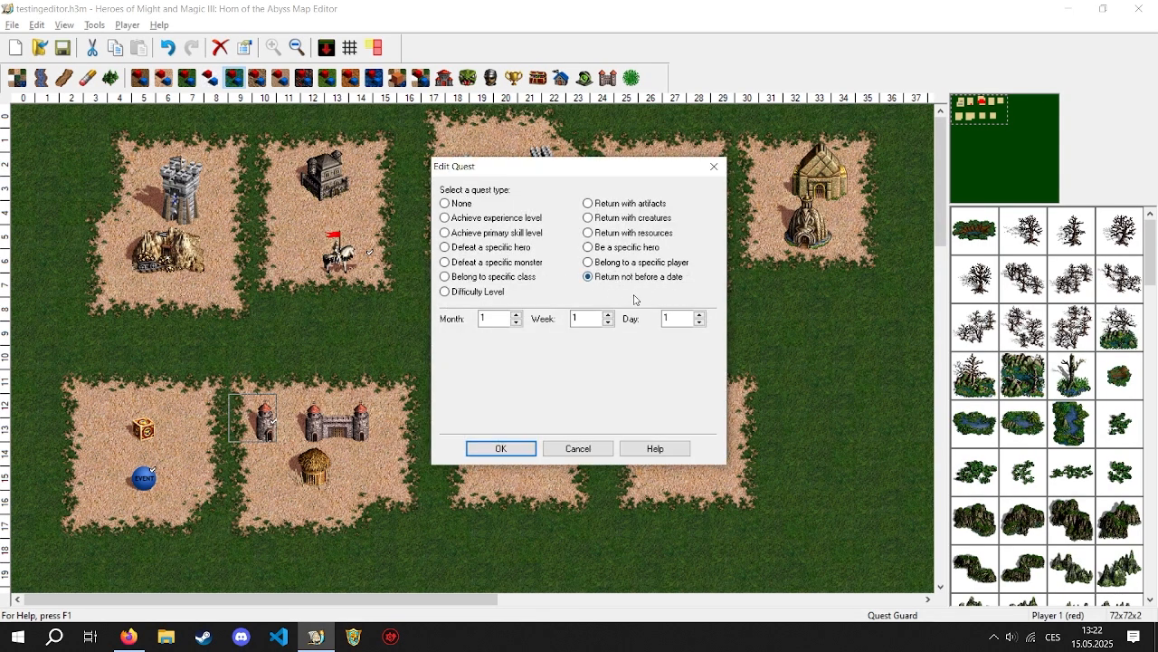
pyautogui.click(501, 449)
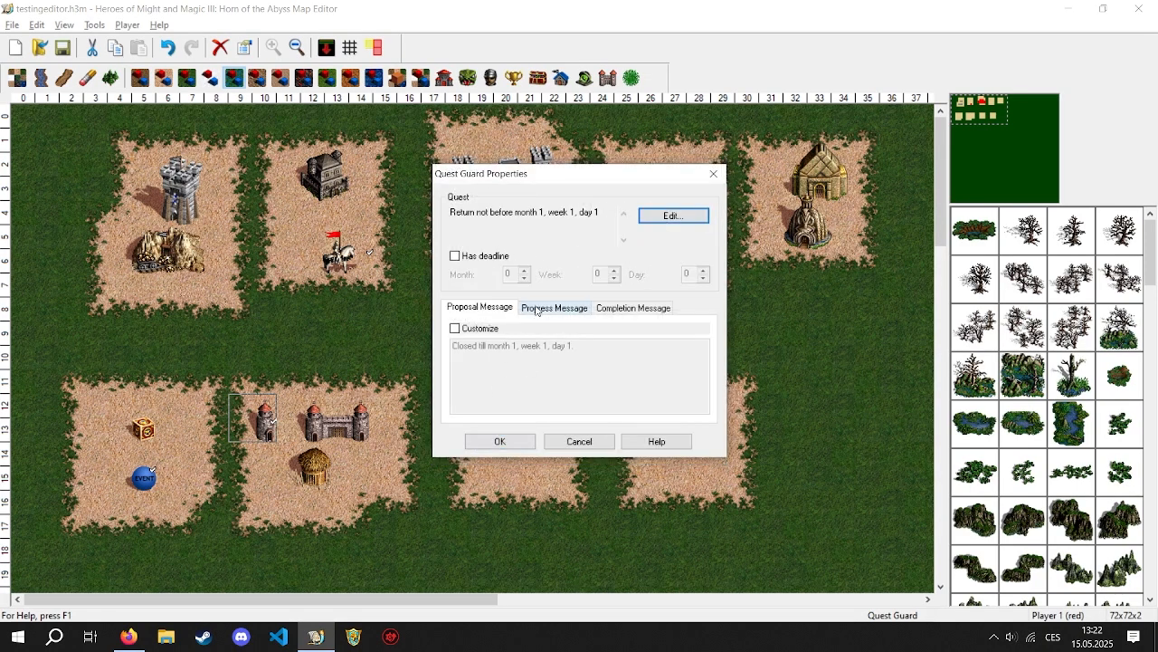
# Step: Give the Quest Guard a deadline of month 1, week 1, day 2, and enable customized proposal, progress and completion messages
pyautogui.click(457, 257)
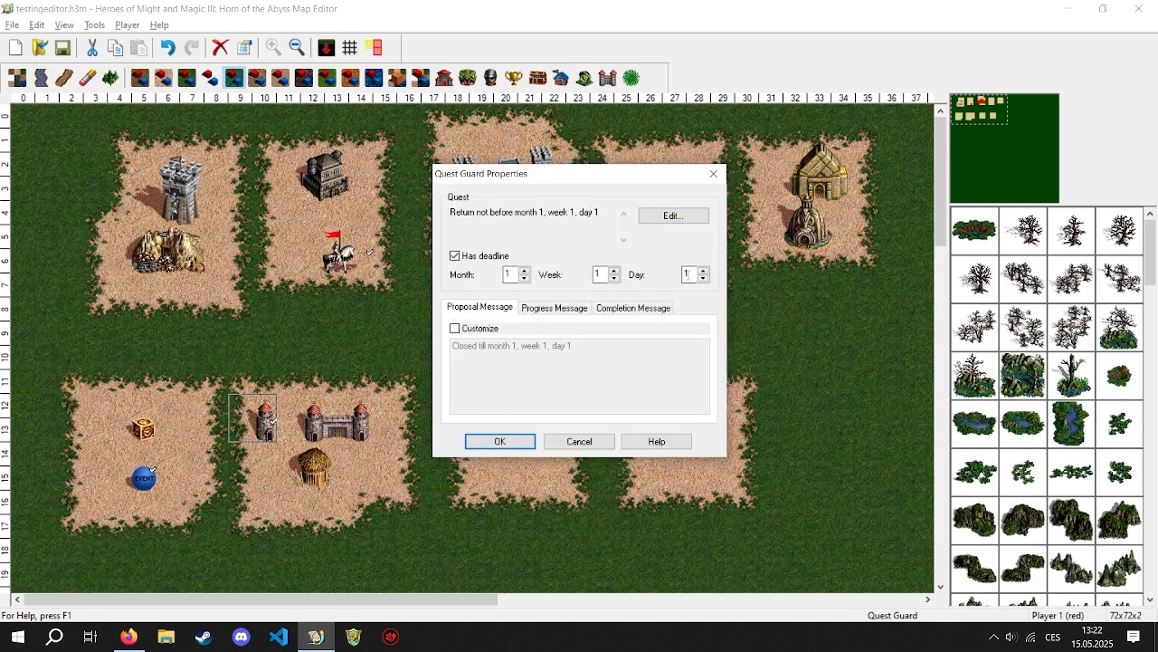
pyautogui.moveTo(688, 274); pyautogui.dragTo(658, 272)
pyautogui.click(455, 328)
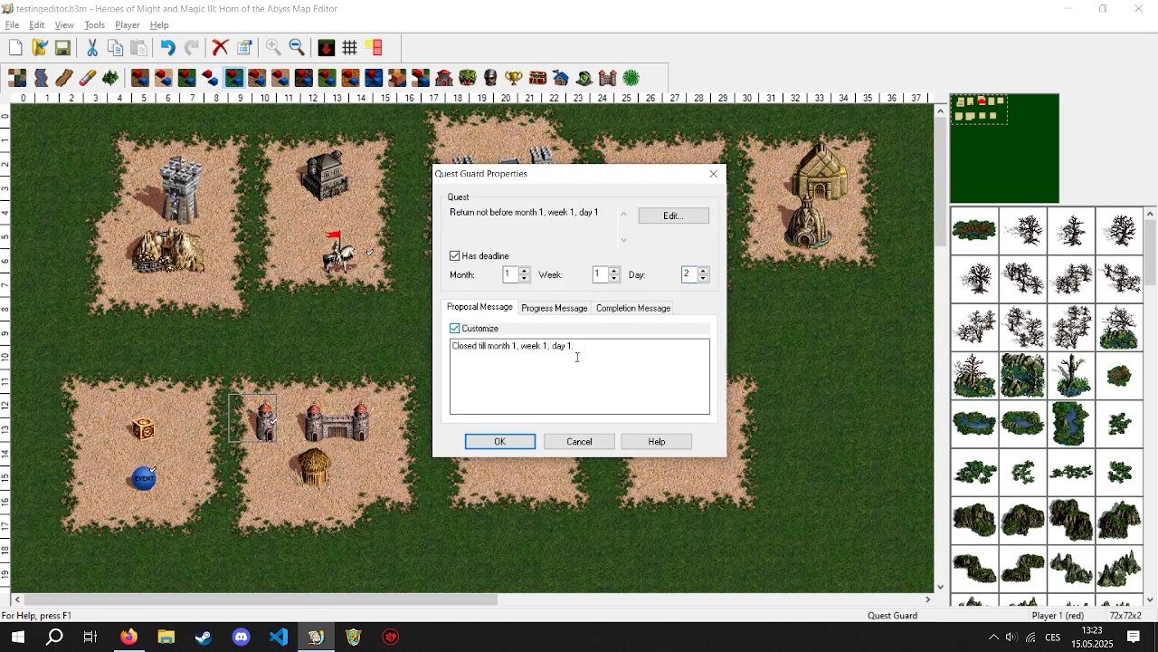
pyautogui.click(548, 308)
pyautogui.click(455, 328)
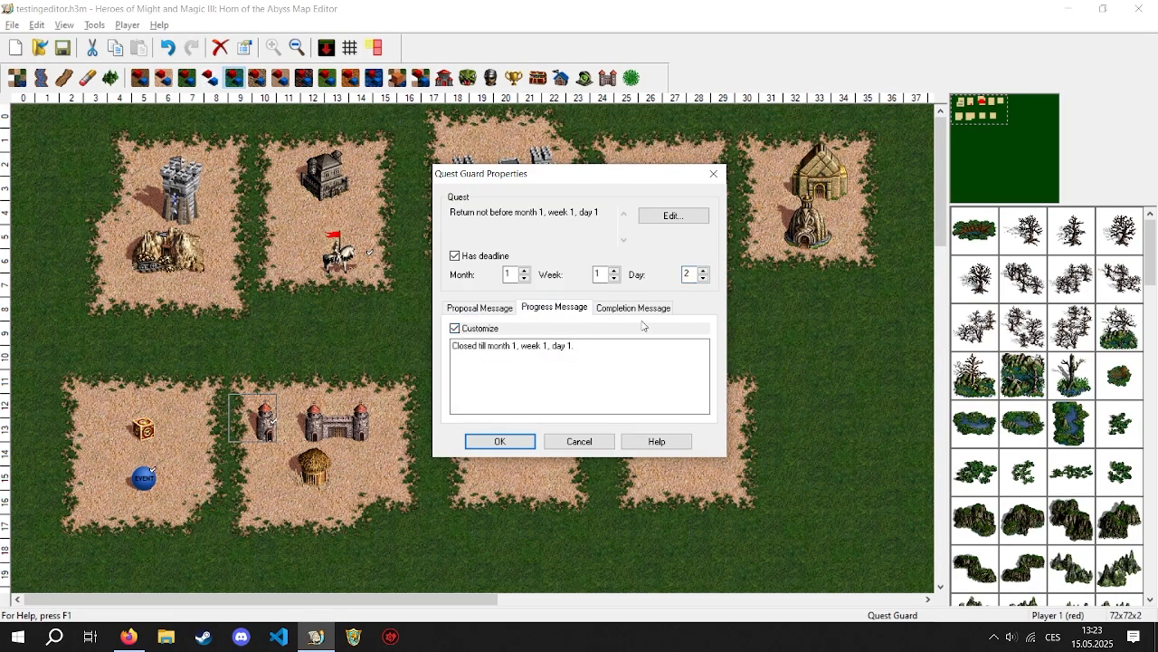
pyautogui.click(644, 307)
pyautogui.click(455, 329)
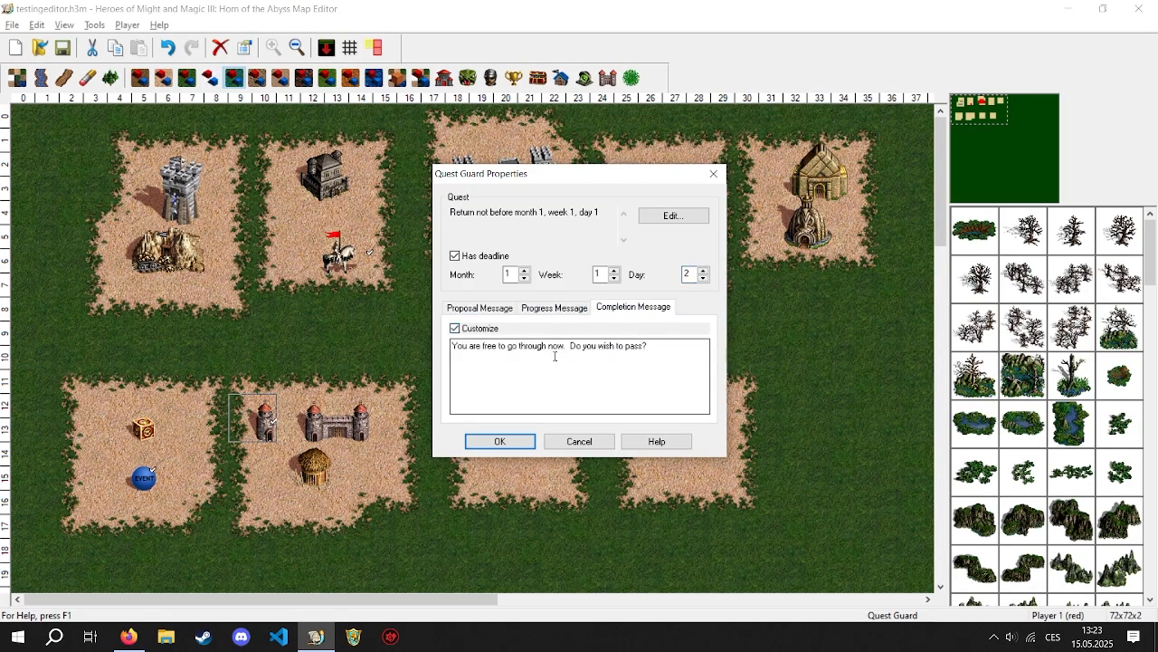
pyautogui.click(480, 307)
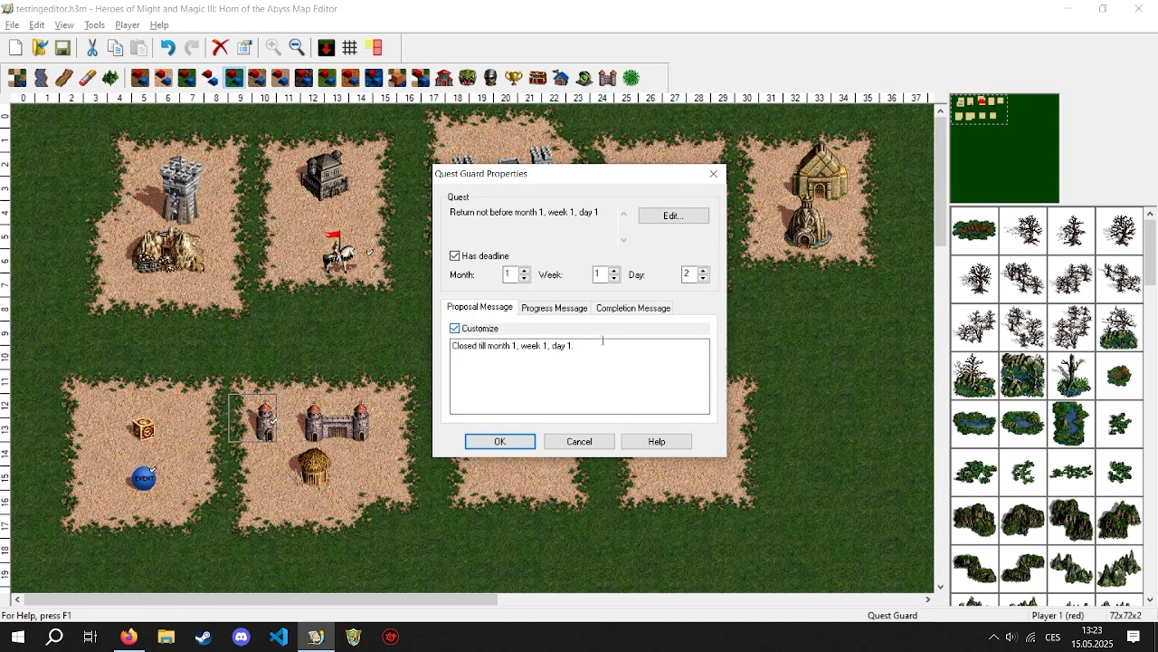
pyautogui.click(552, 308)
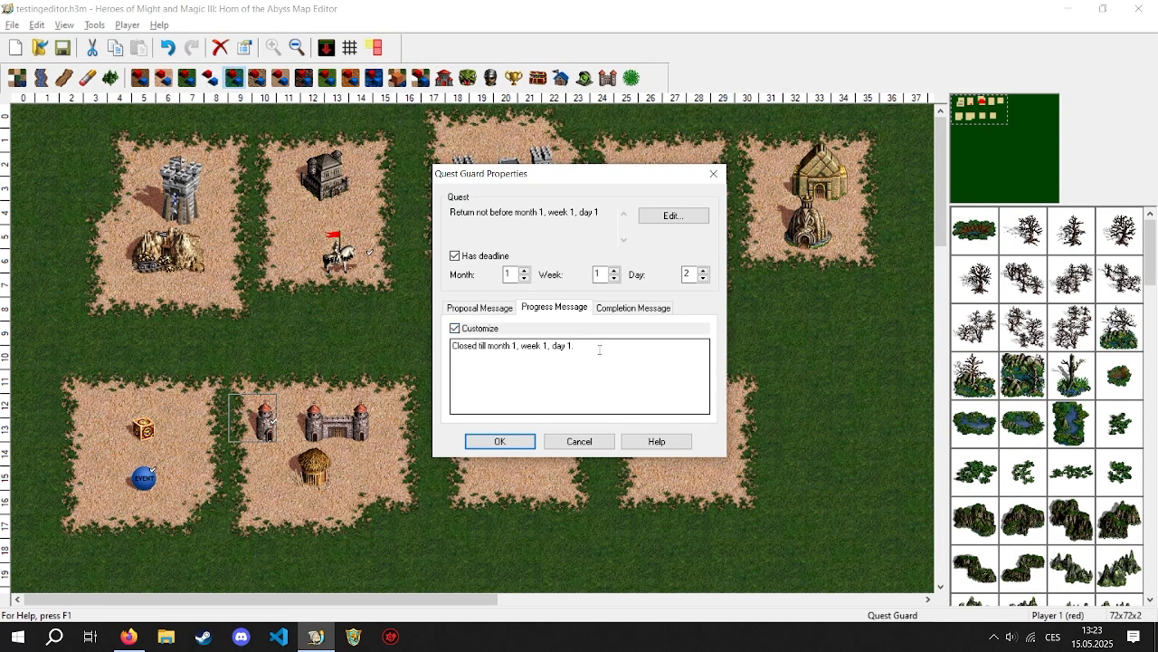
pyautogui.click(624, 308)
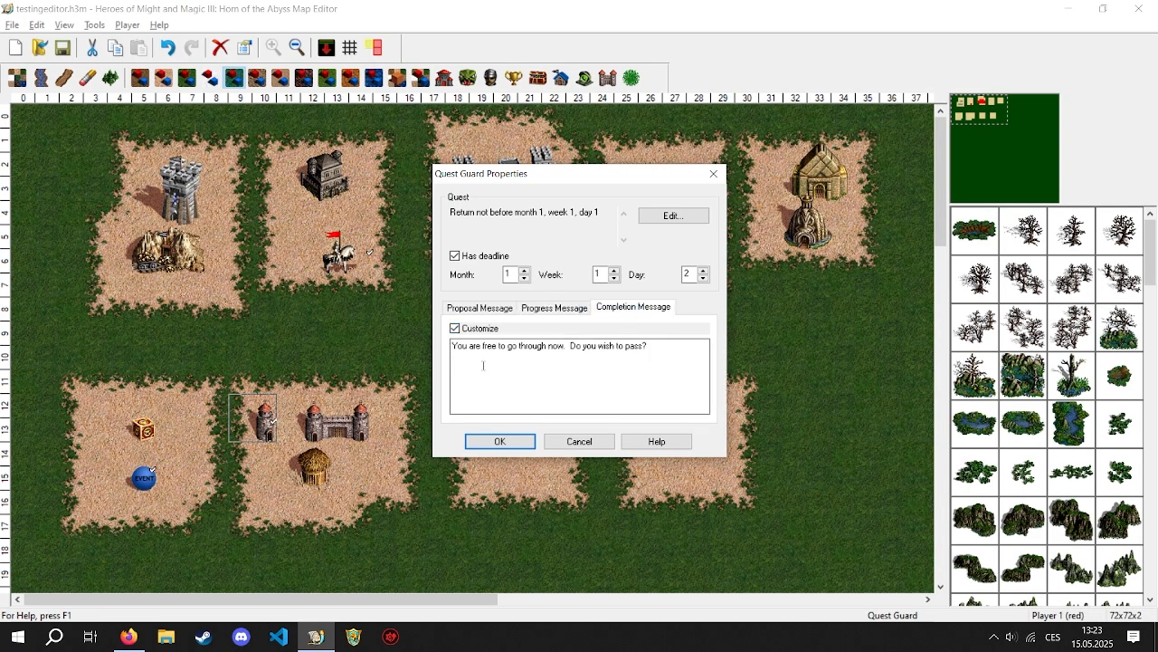
pyautogui.click(499, 440)
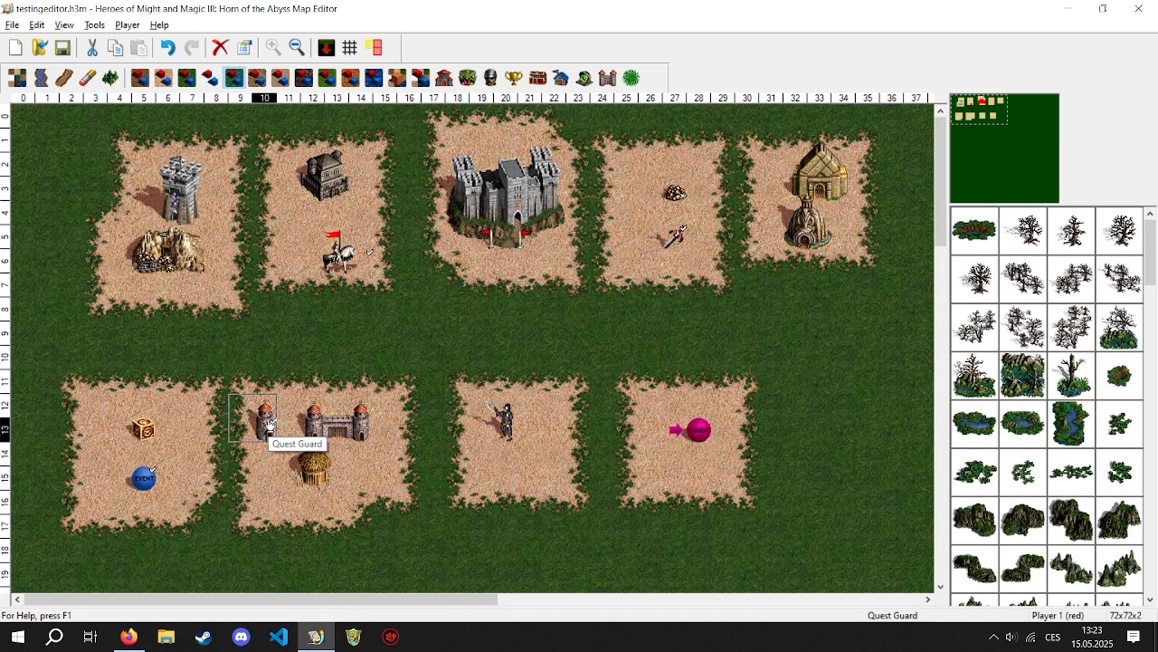
# Step: Set the Quest Gate's quest to Return with resources, requiring 5 Ore
pyautogui.doubleClick(334, 430)
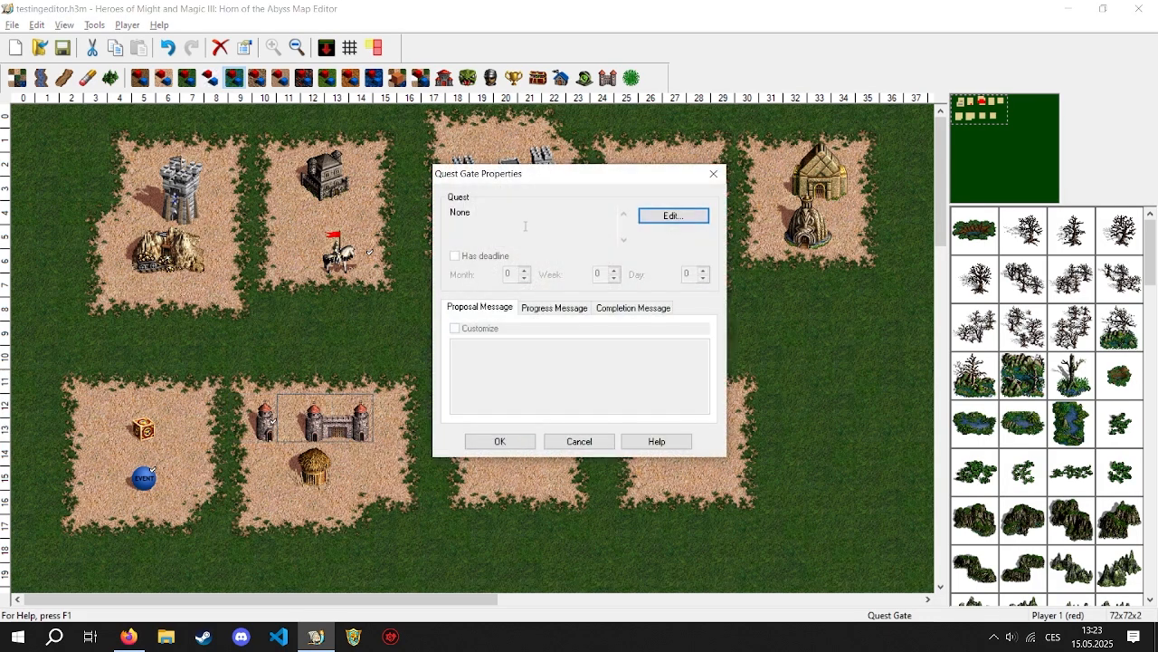
pyautogui.click(656, 219)
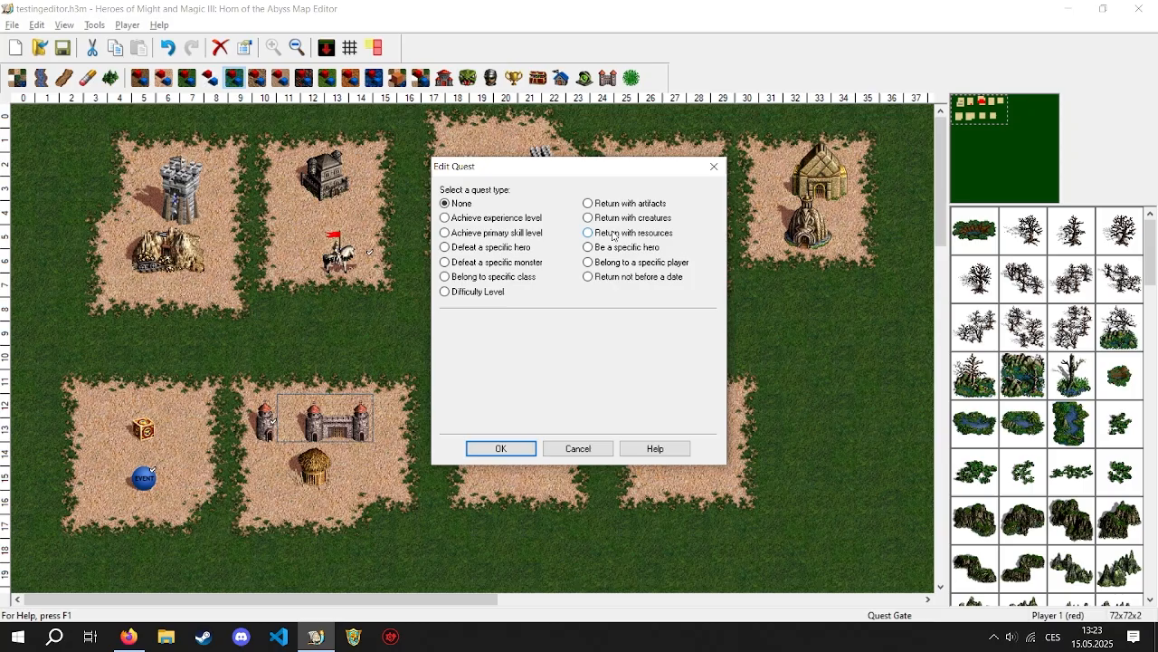
pyautogui.click(589, 233)
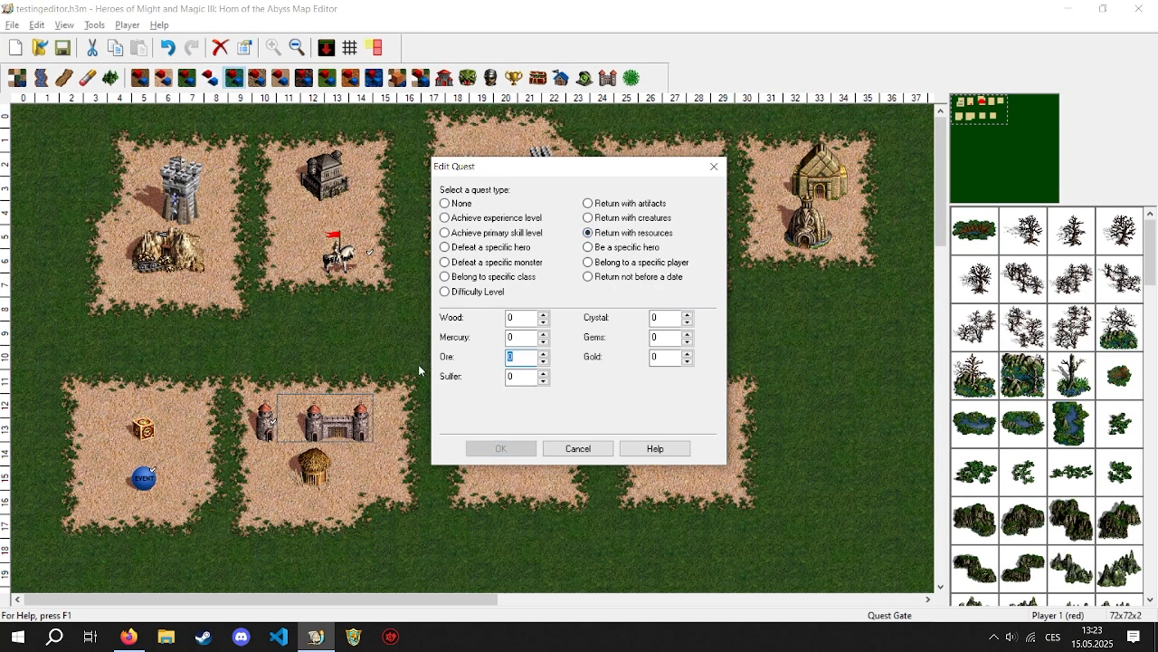
pyautogui.write('5')
pyautogui.click(507, 449)
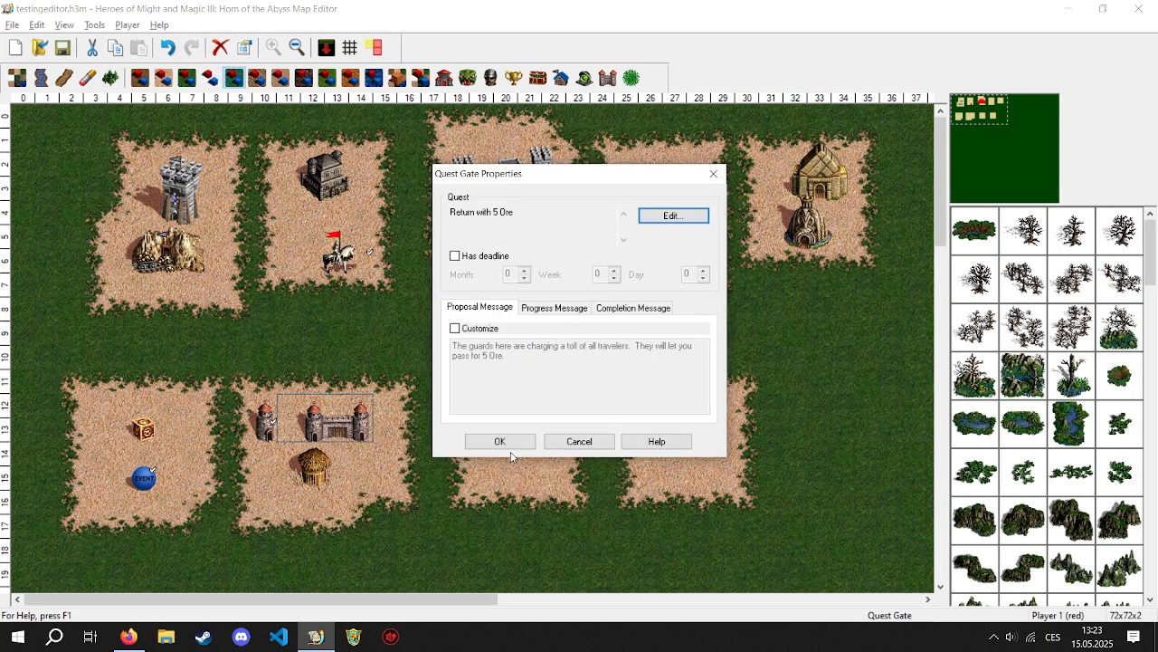
pyautogui.click(508, 443)
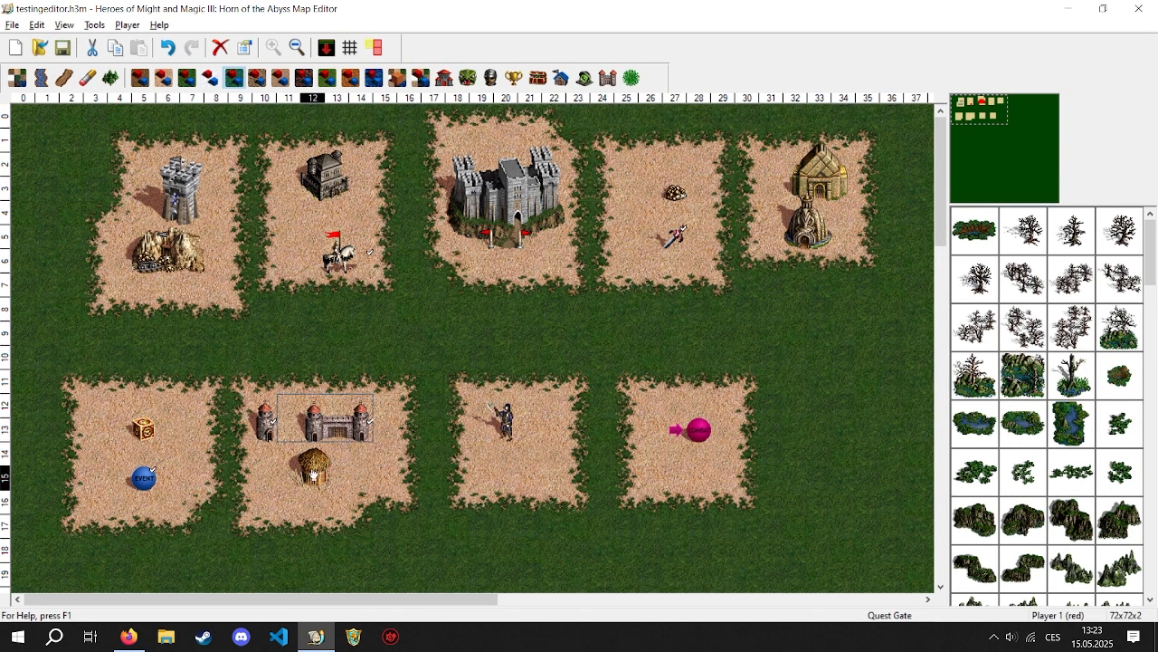
# Step: Set the Seer's Hut's quest to Achieve primary skill level with Attack 10, and view the reward types, keeping None
pyautogui.doubleClick(313, 474)
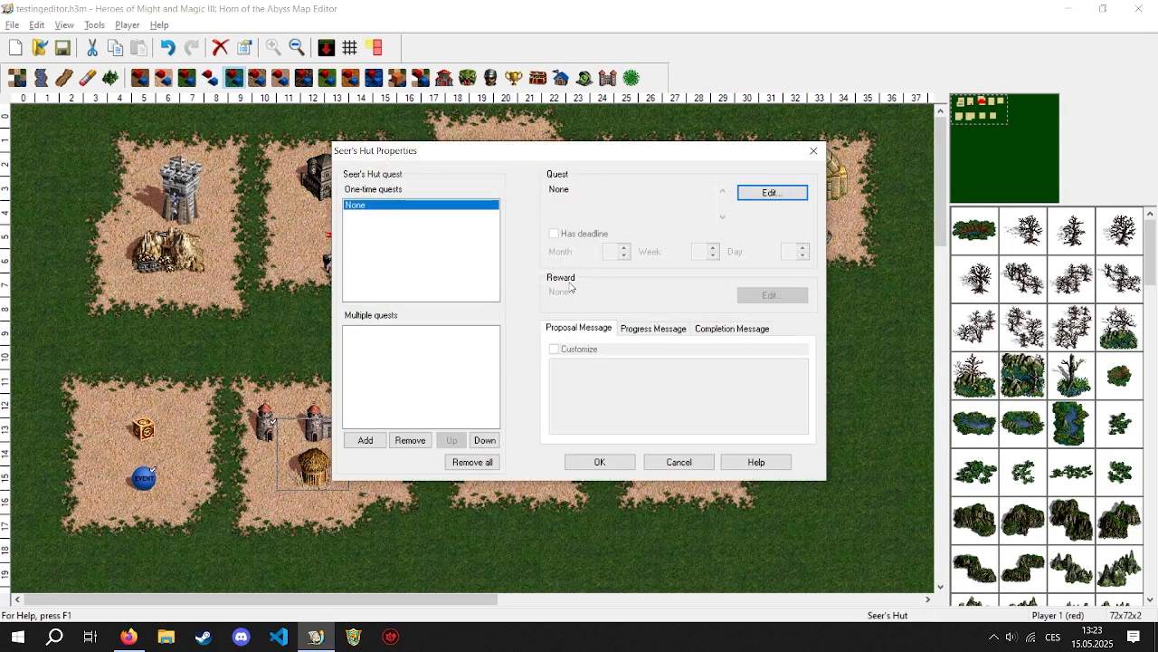
pyautogui.click(759, 194)
pyautogui.click(507, 236)
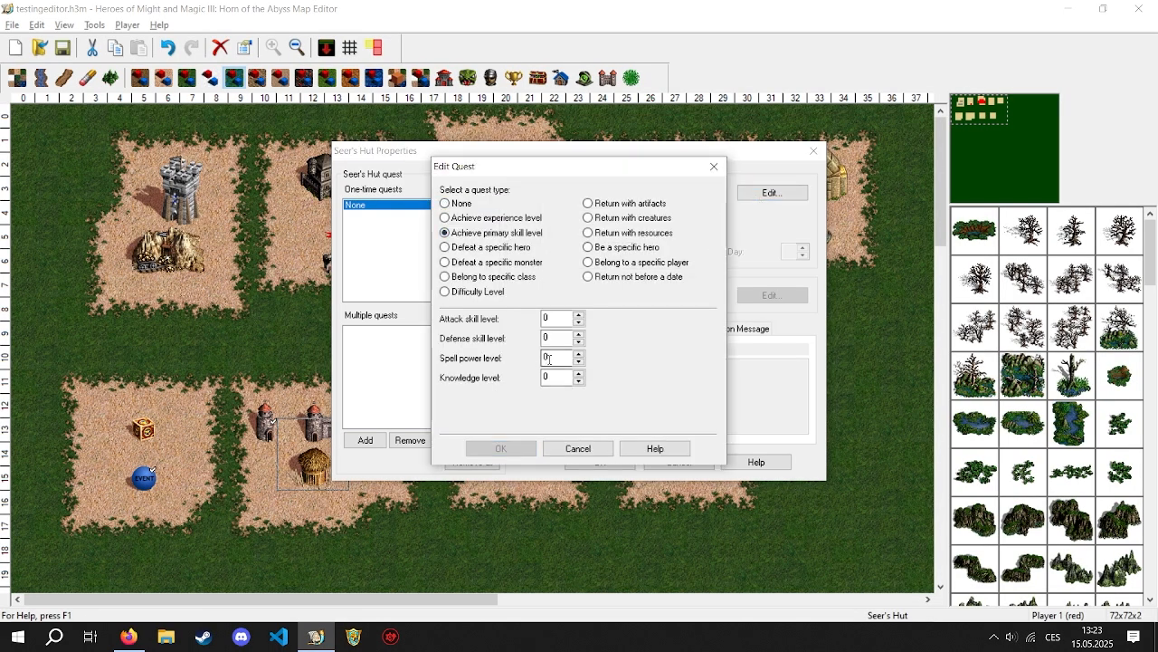
pyautogui.doubleClick(548, 318)
pyautogui.write('1')
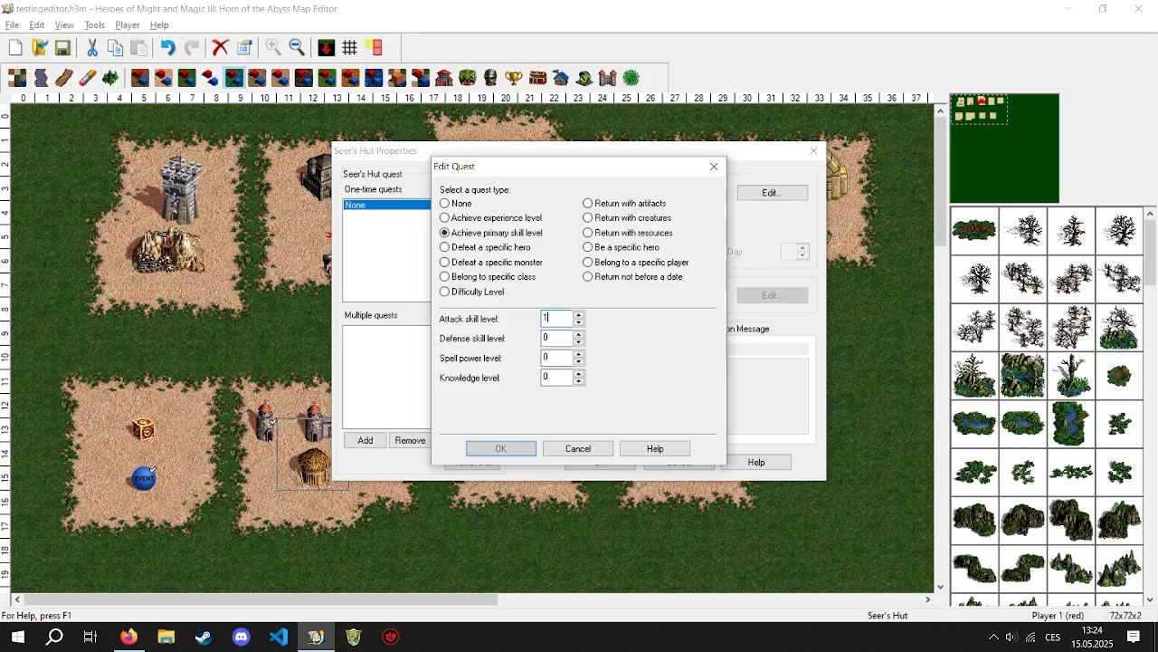
pyautogui.write('0')
pyautogui.click(498, 449)
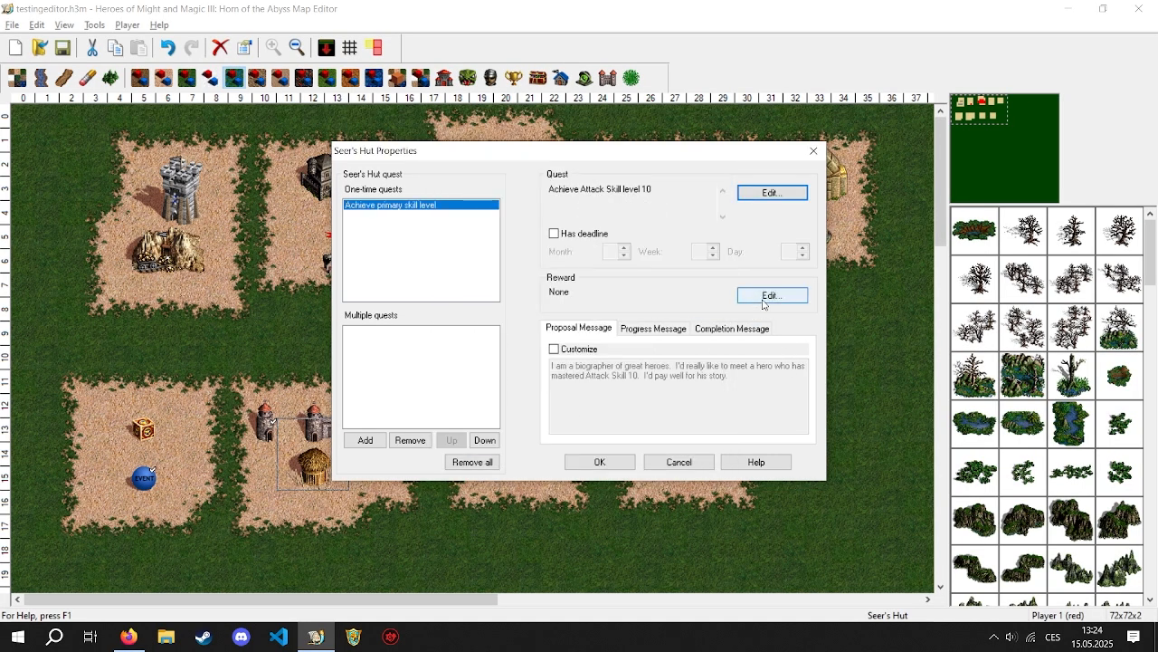
pyautogui.click(758, 308)
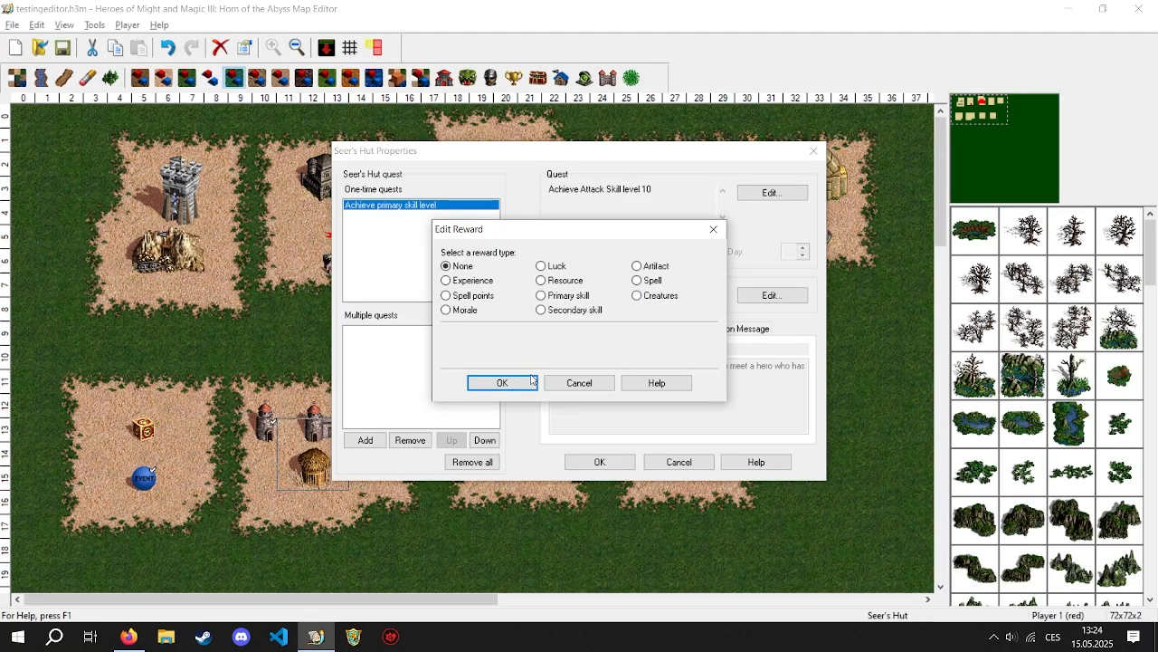
pyautogui.click(500, 383)
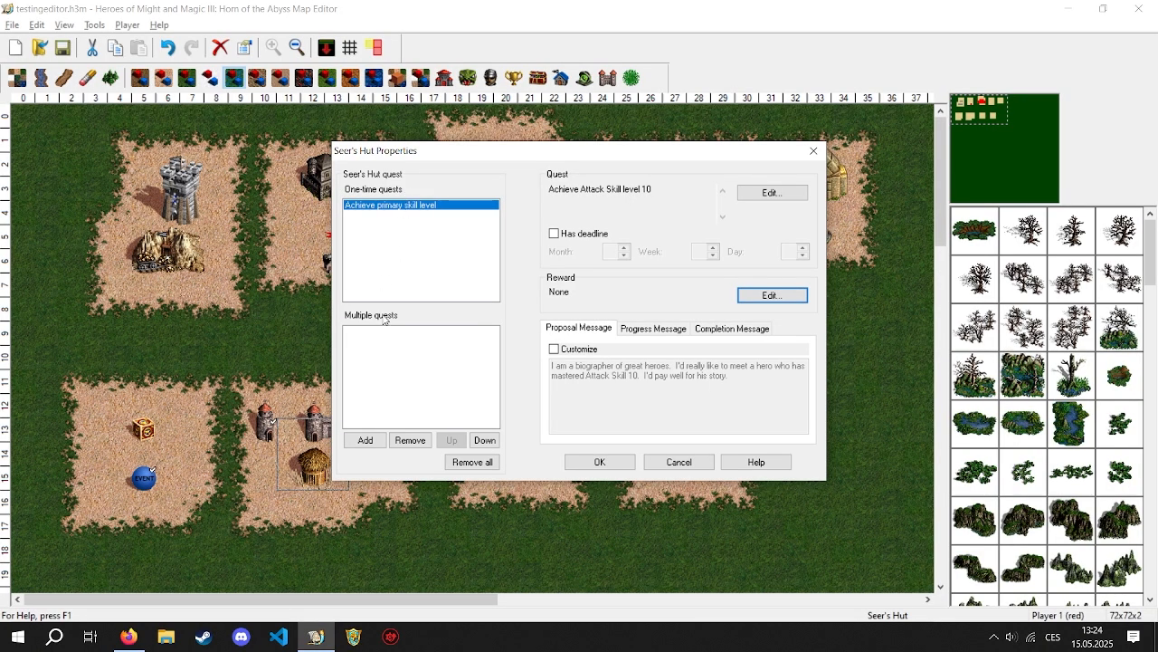
# Step: Change the Seer's Hut's quest to Return with resources, requiring 1 Ore
pyautogui.click(751, 196)
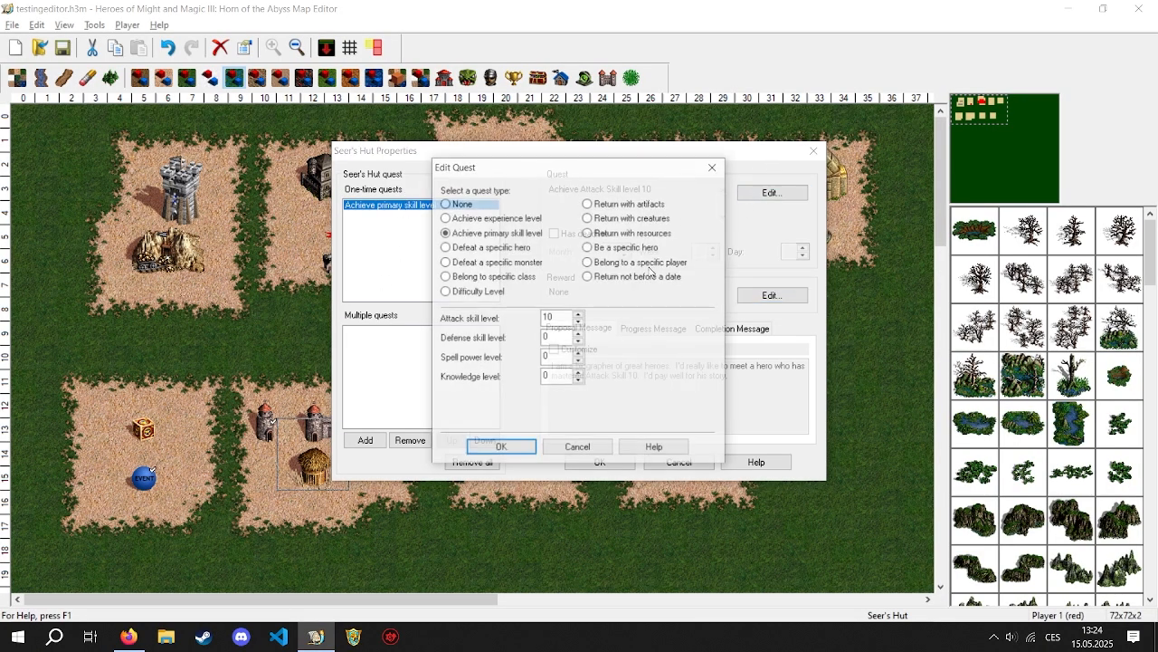
pyautogui.click(637, 233)
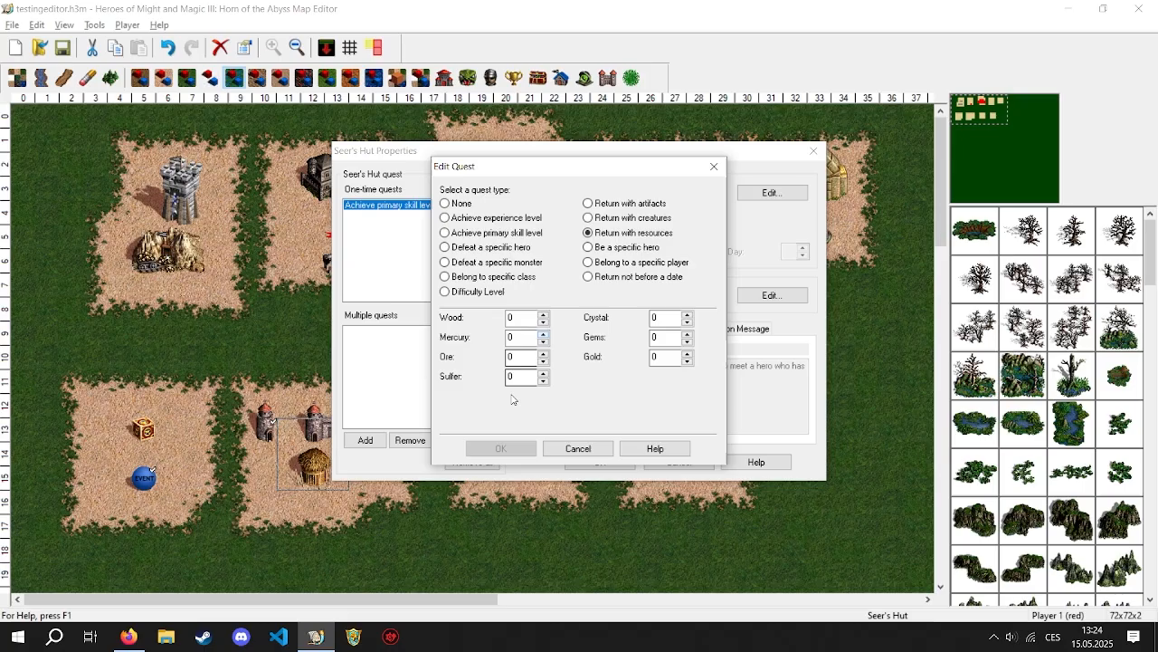
pyautogui.moveTo(521, 358); pyautogui.dragTo(400, 314)
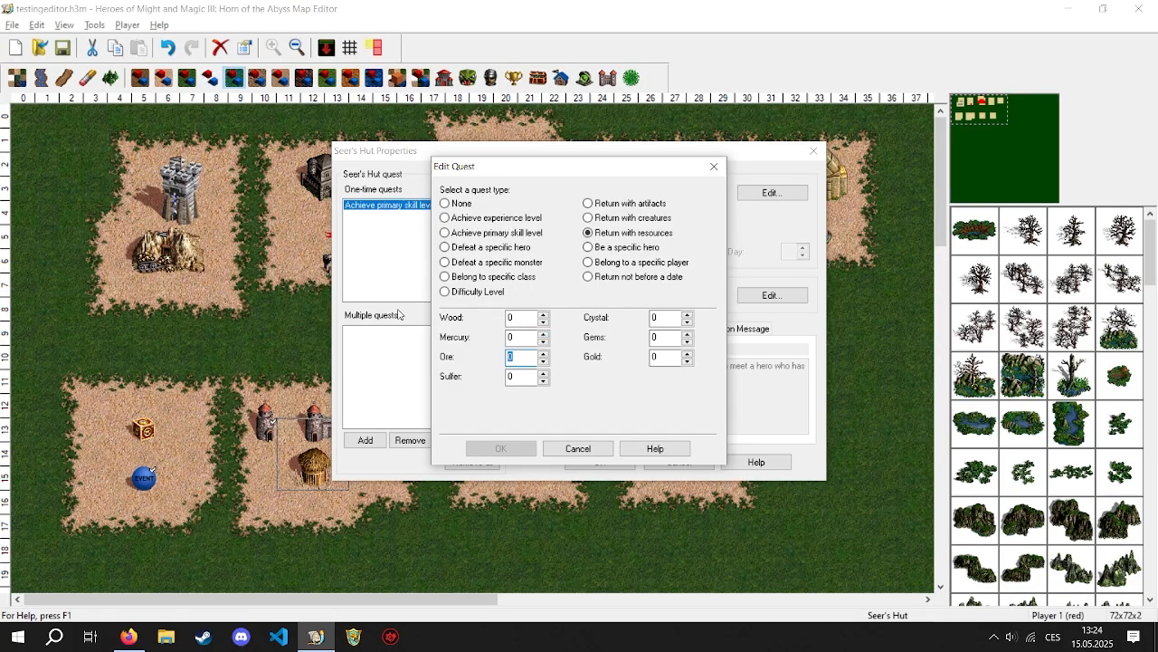
pyautogui.write('1')
pyautogui.click(501, 448)
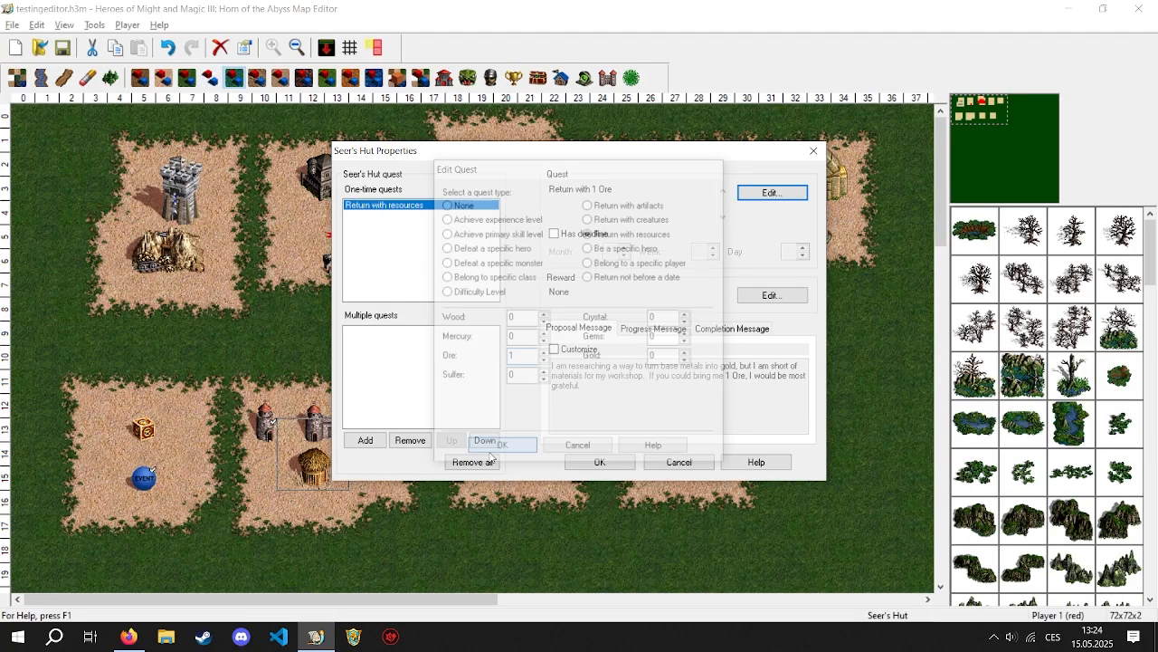
# Step: Set the quest's reward to Creatures, giving 1 Pikeman
pyautogui.click(777, 299)
pyautogui.click(648, 297)
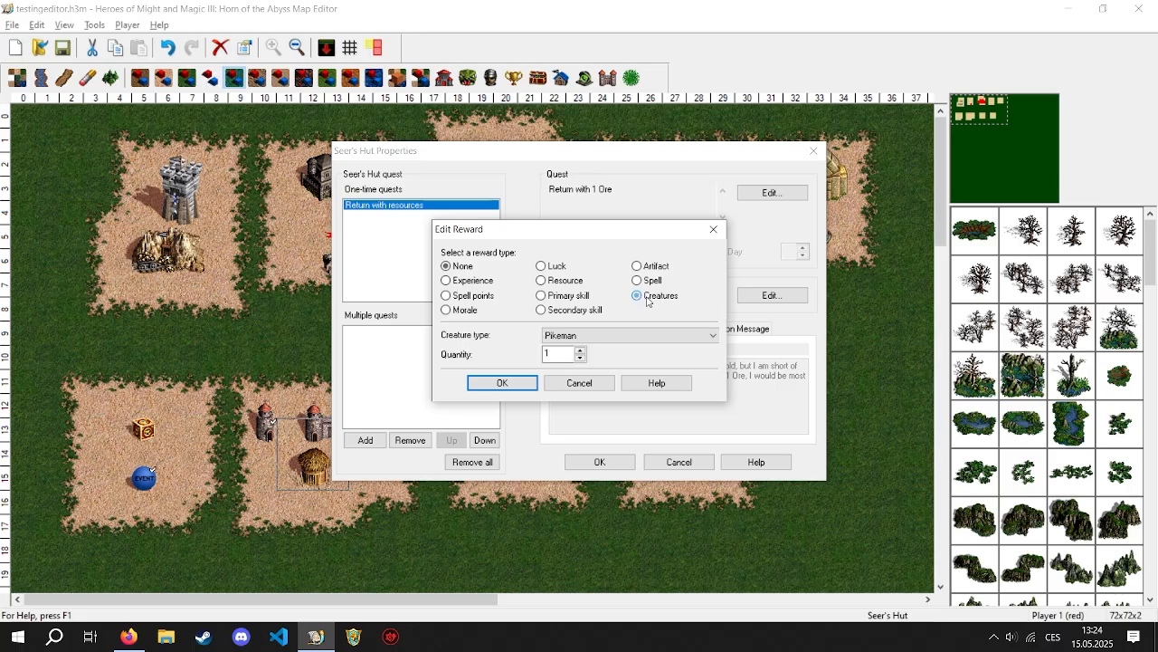
pyautogui.click(502, 382)
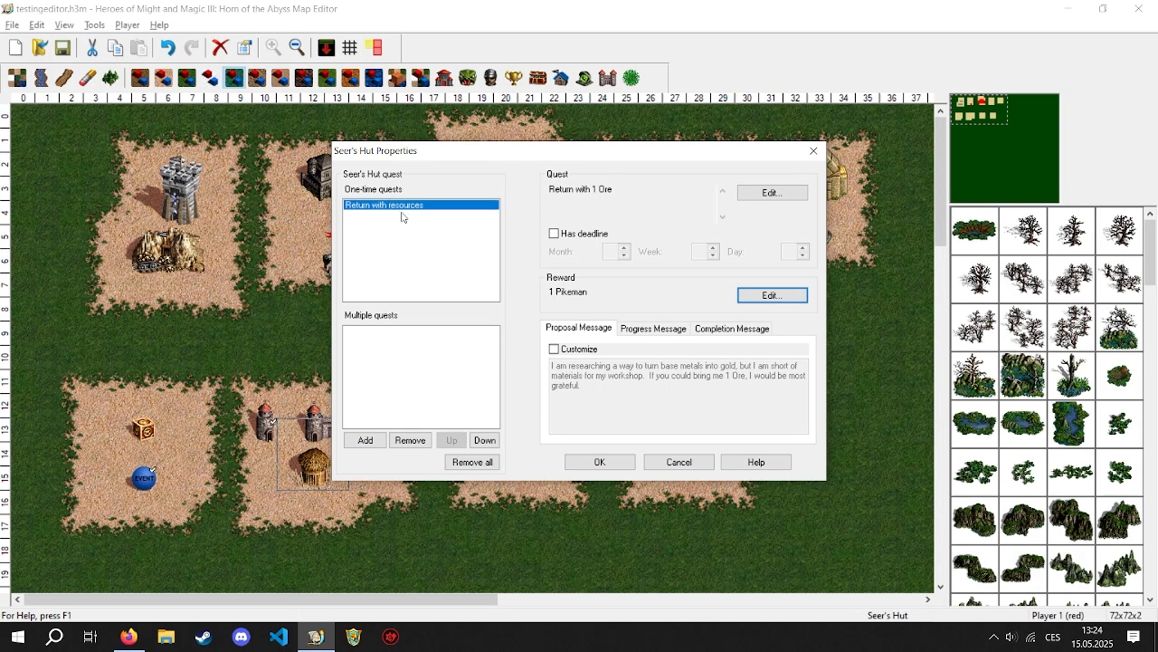
# Step: Add a second one-time quest to the Seer's Hut and set it to Belong to specific class with Ranger
pyautogui.click(366, 441)
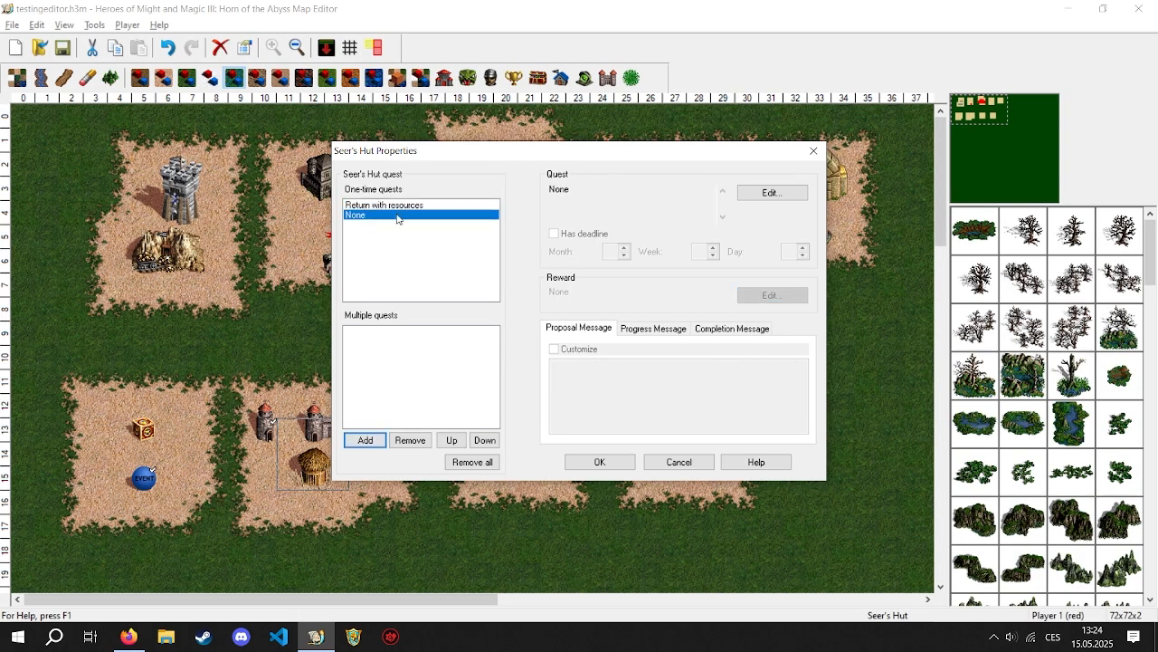
pyautogui.click(359, 208)
pyautogui.click(359, 214)
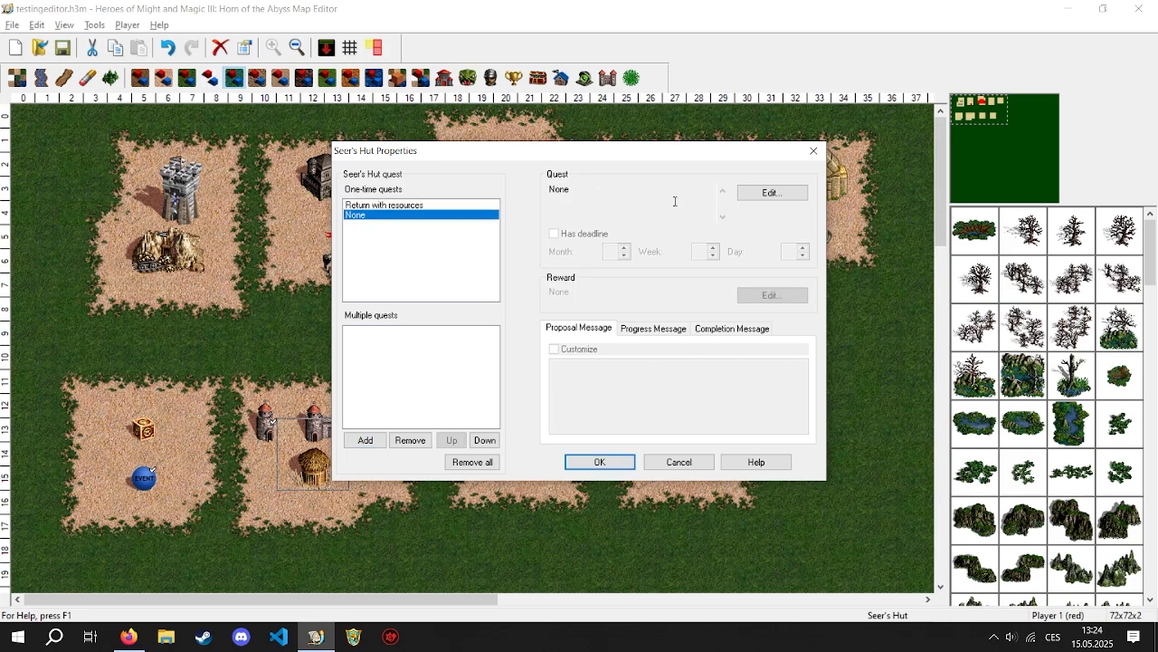
pyautogui.click(771, 193)
pyautogui.click(494, 277)
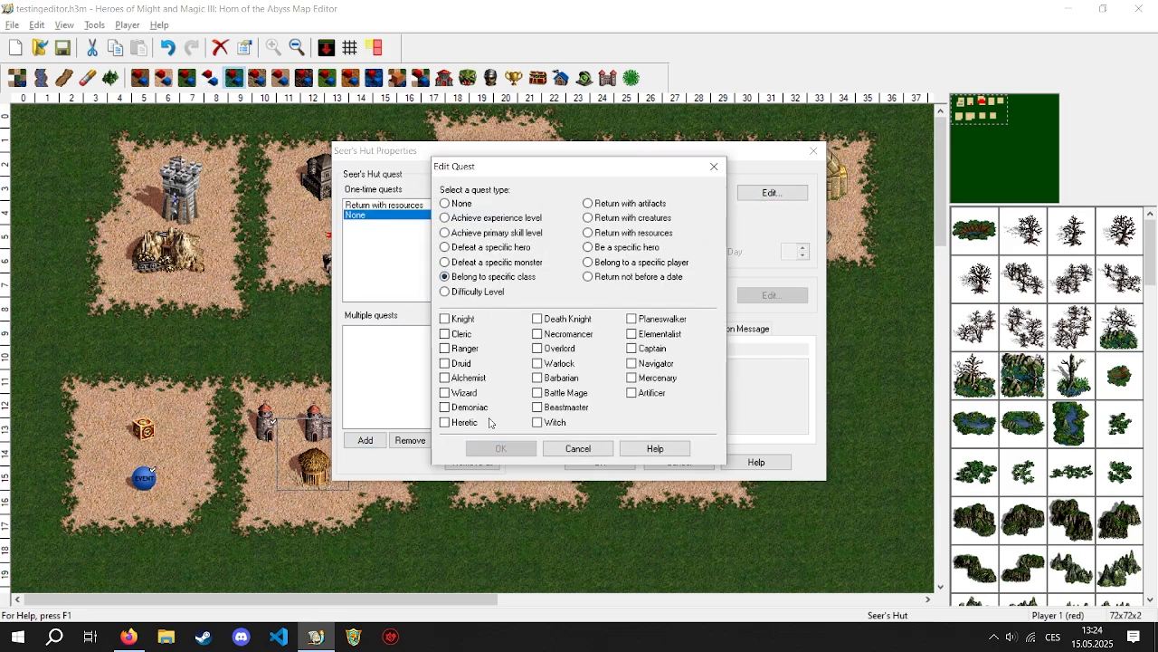
pyautogui.click(464, 349)
pyautogui.click(501, 448)
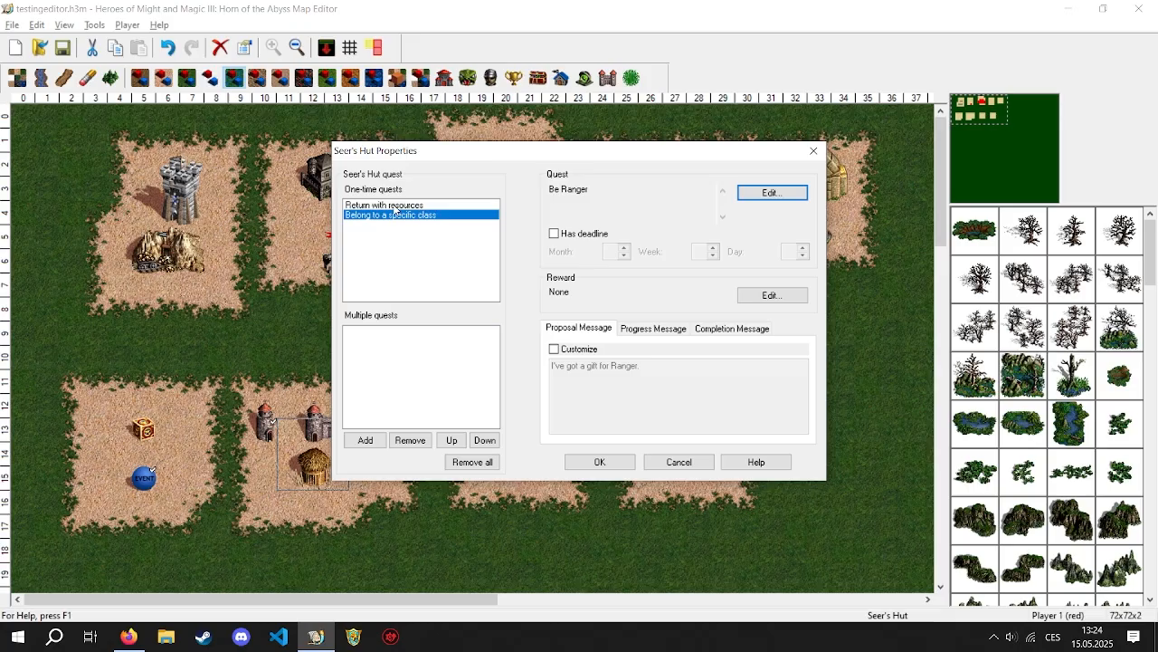
# Step: Compare the two one-time quests and remove the Belong to a specific class quest
pyautogui.click(375, 205)
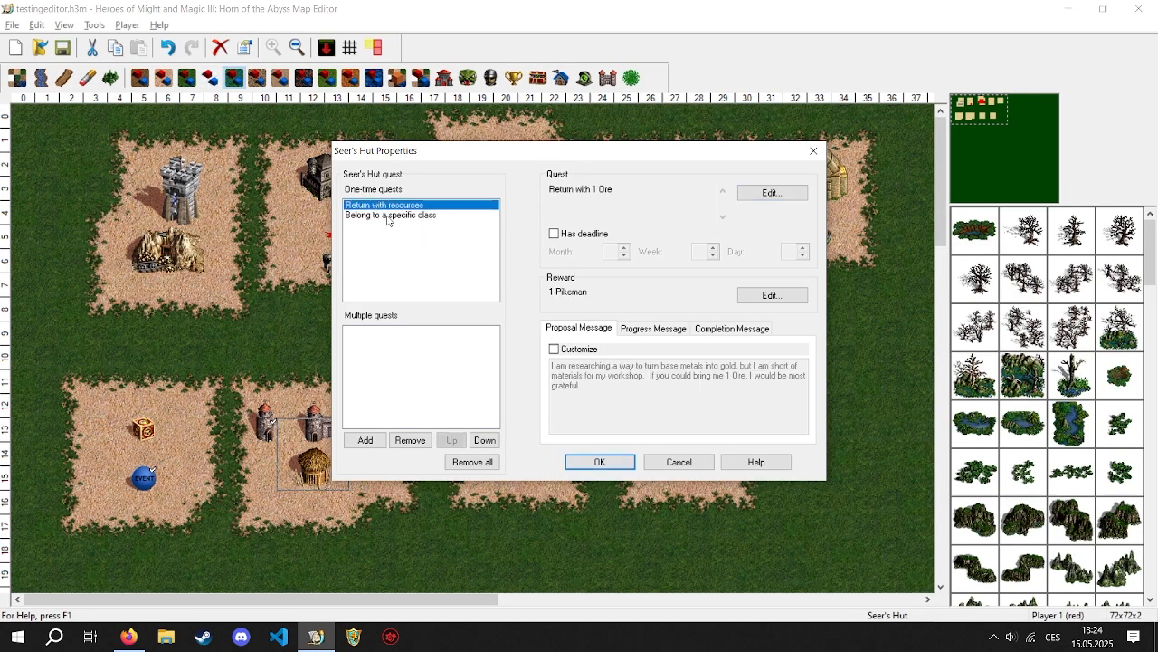
pyautogui.click(388, 216)
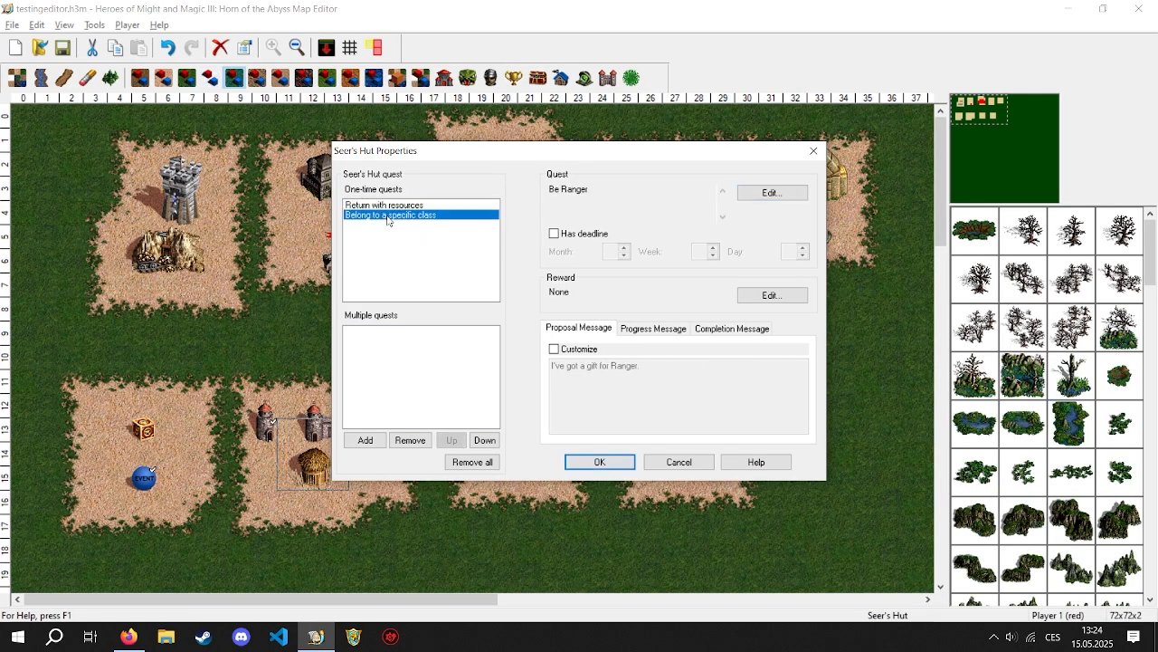
pyautogui.click(410, 442)
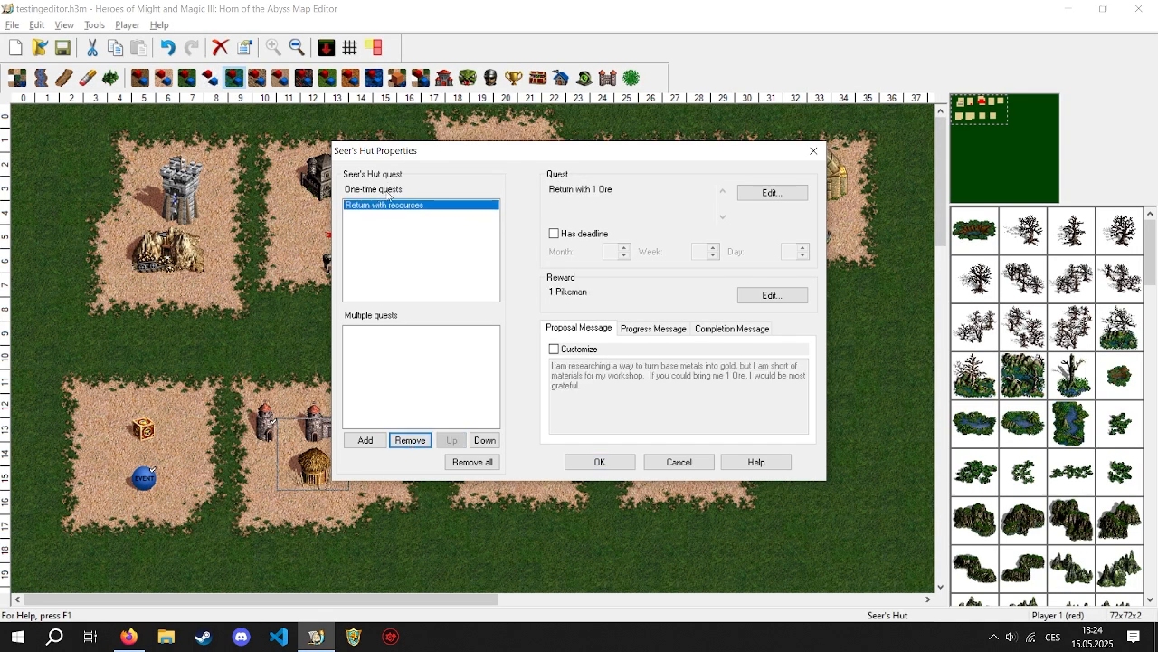
# Step: Move the Return with resources quest to the multiple quests with a deadline enabled, and add an empty quest below it
pyautogui.click(485, 440)
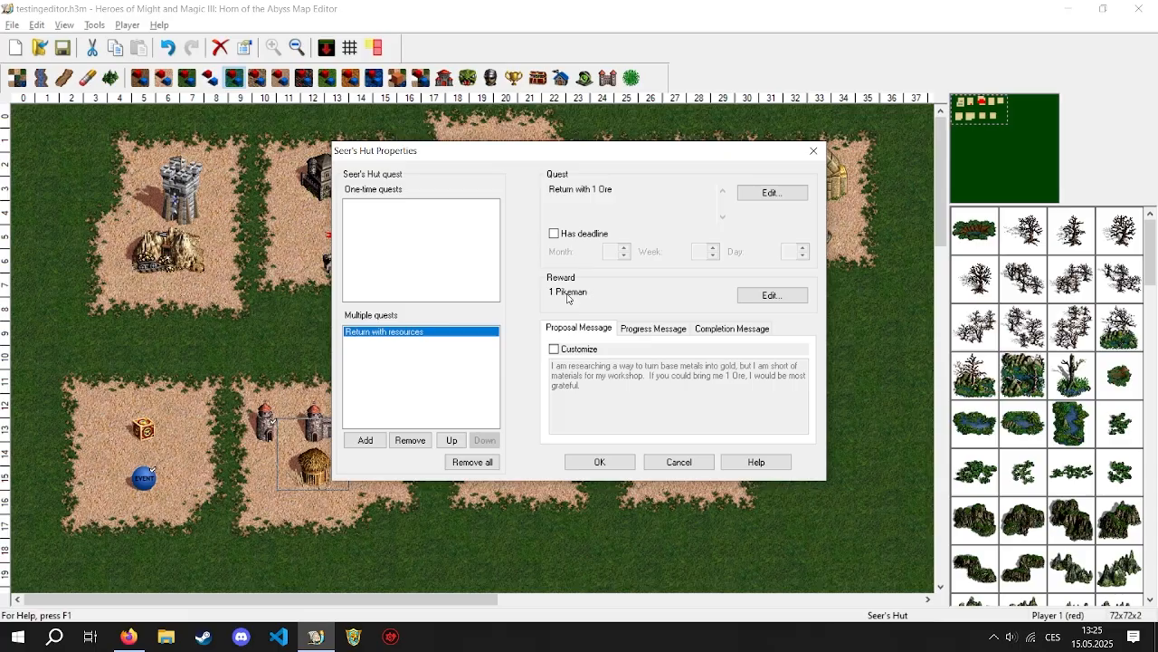
pyautogui.click(555, 235)
pyautogui.click(361, 438)
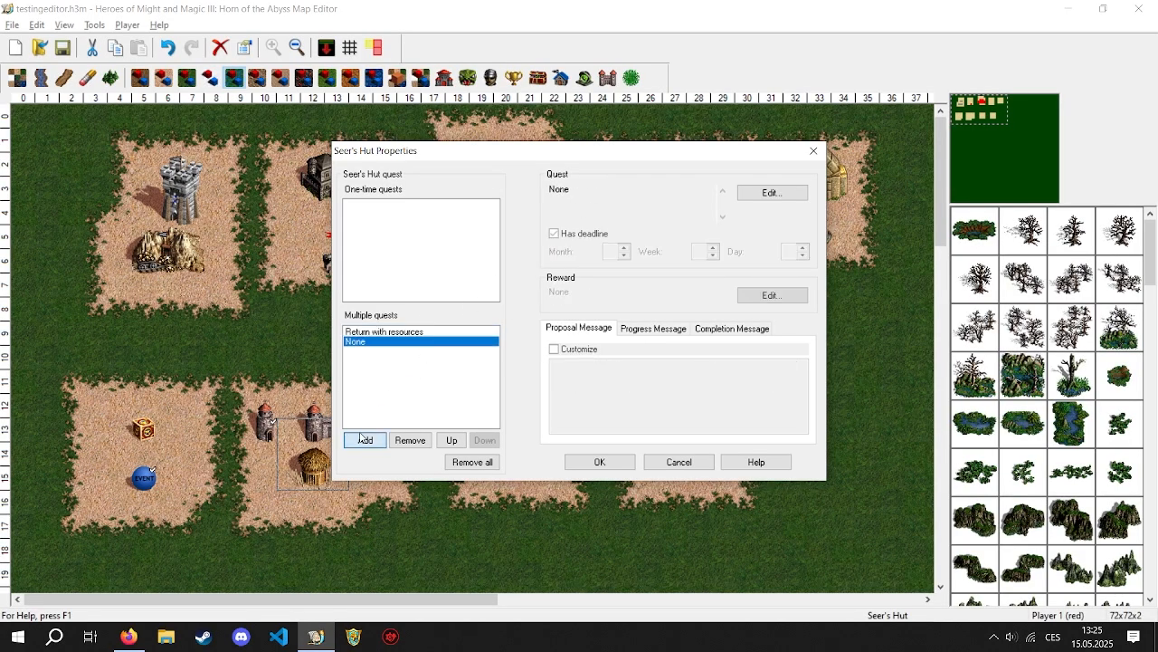
# Step: Compare the two entries in the multiple quests, remove the selected one and accept the Seer's Hut properties
pyautogui.click(418, 332)
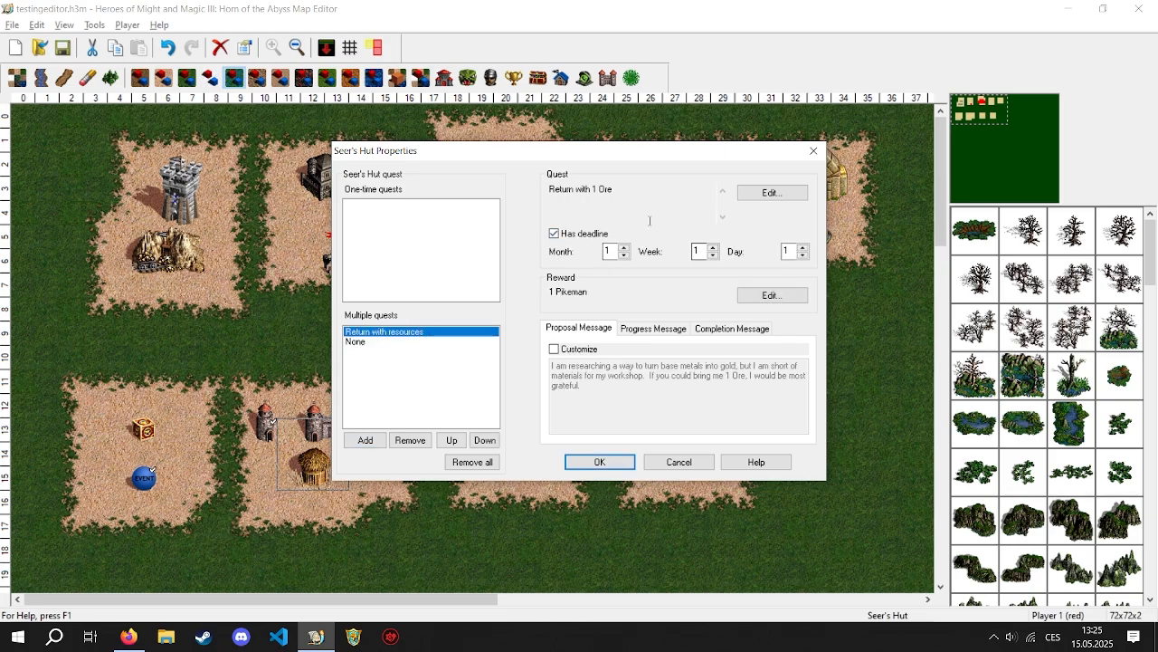
pyautogui.click(385, 344)
pyautogui.click(382, 332)
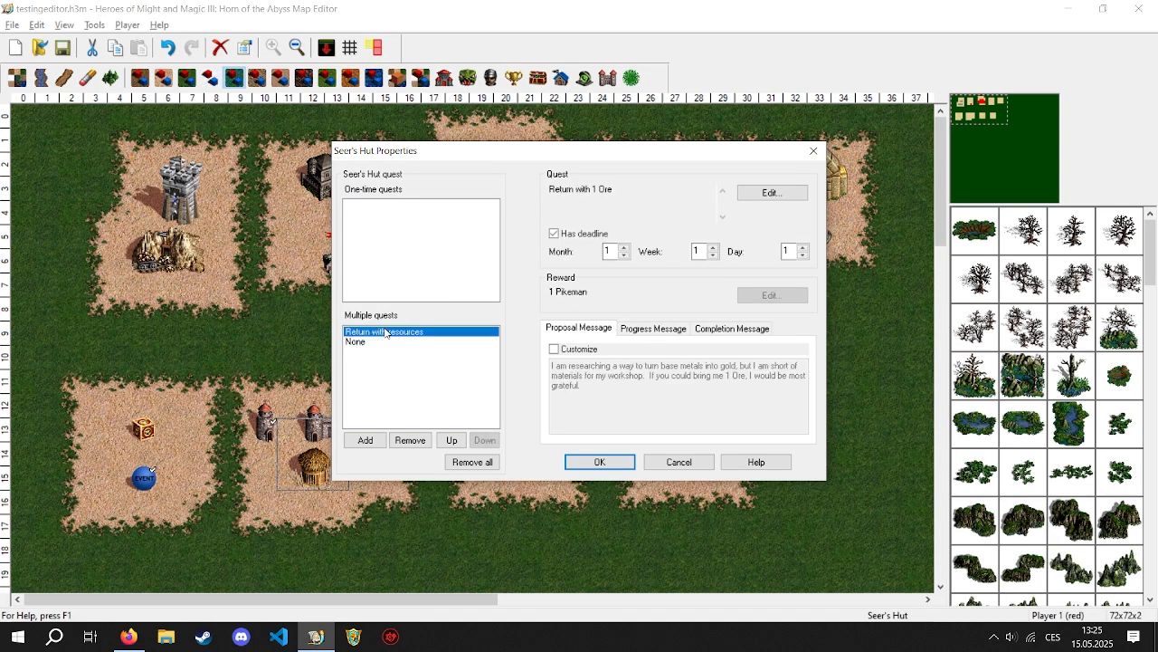
pyautogui.click(371, 341)
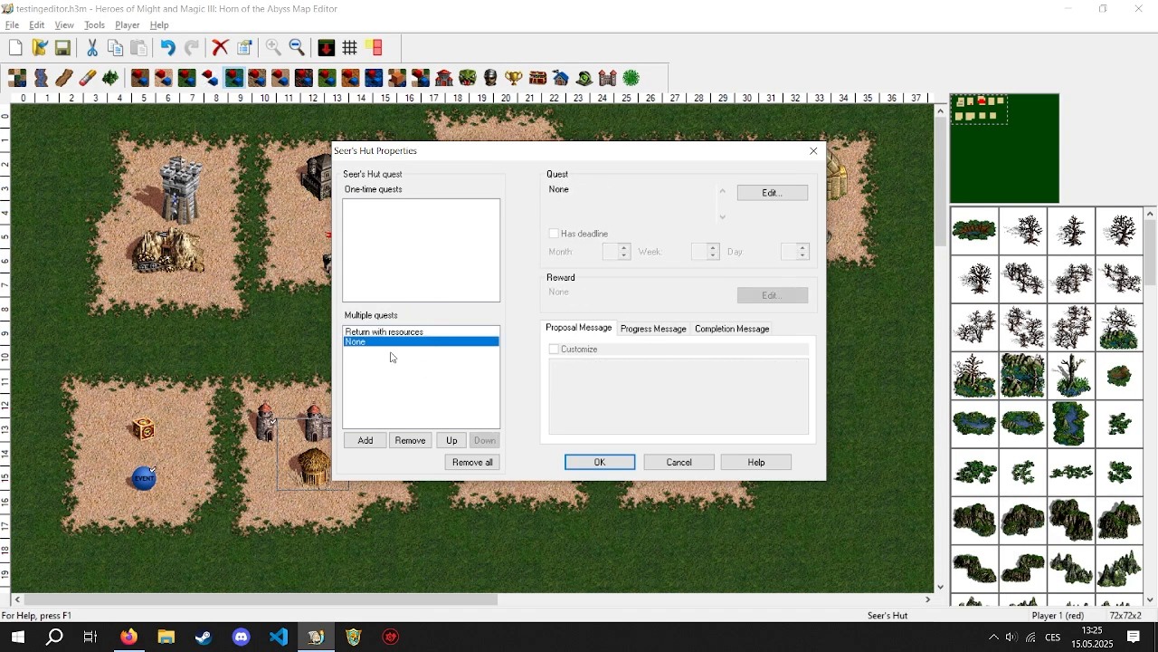
pyautogui.click(424, 332)
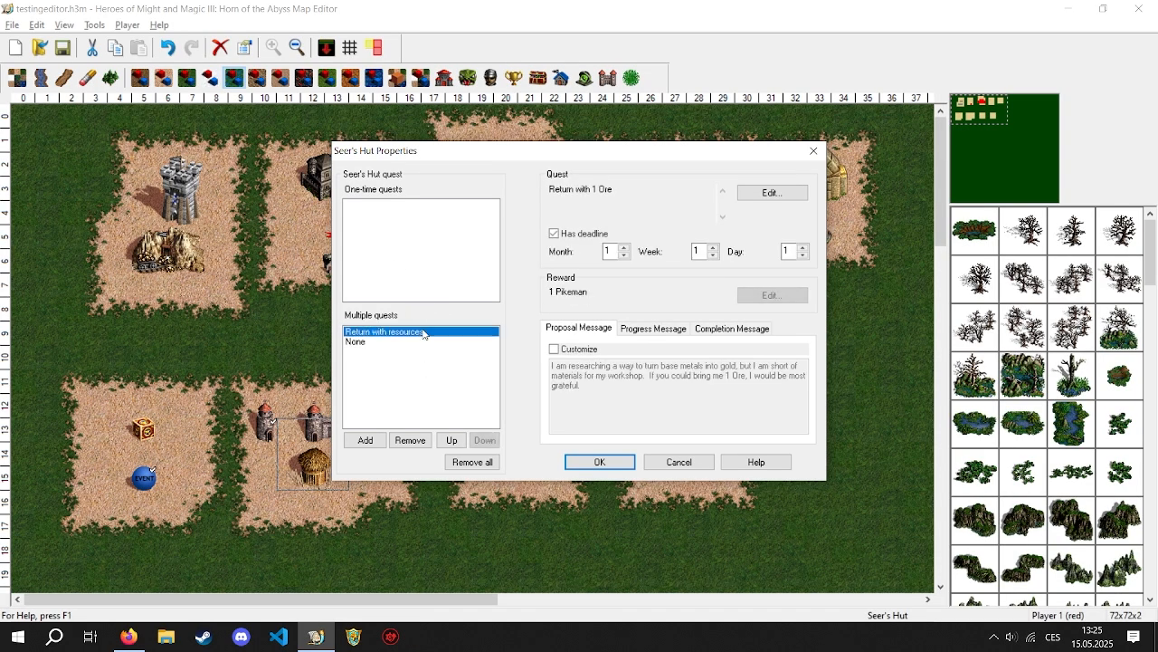
pyautogui.click(410, 440)
pyautogui.click(599, 462)
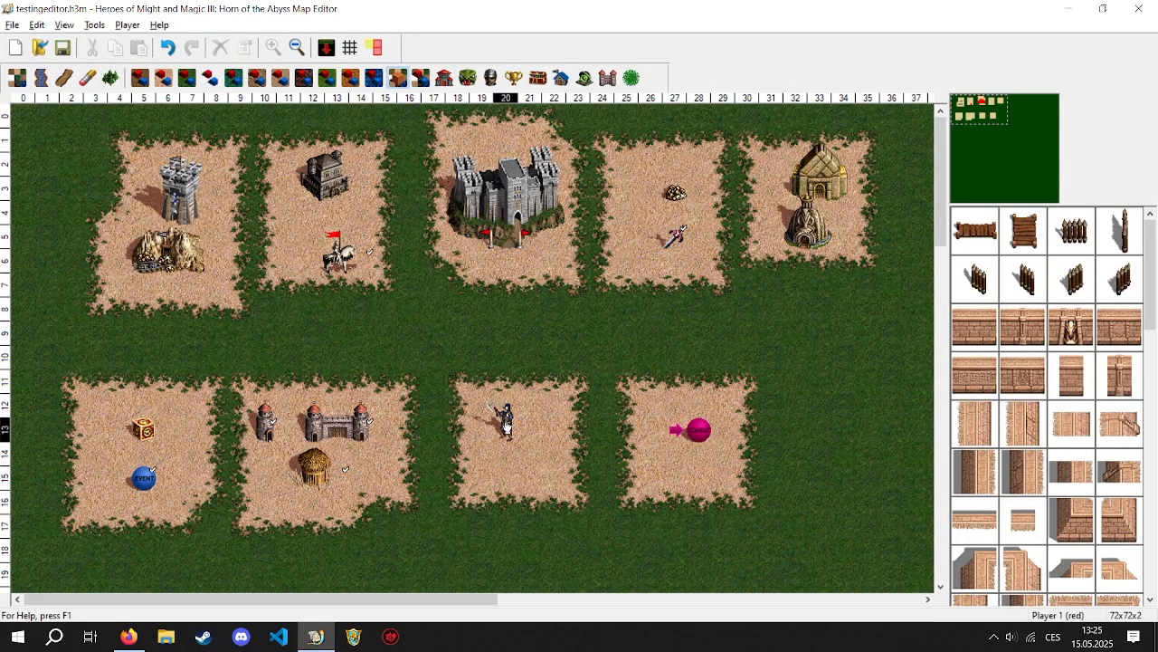
# Step: Give the Halberdier monster a custom quantity of 9999
pyautogui.doubleClick(506, 424)
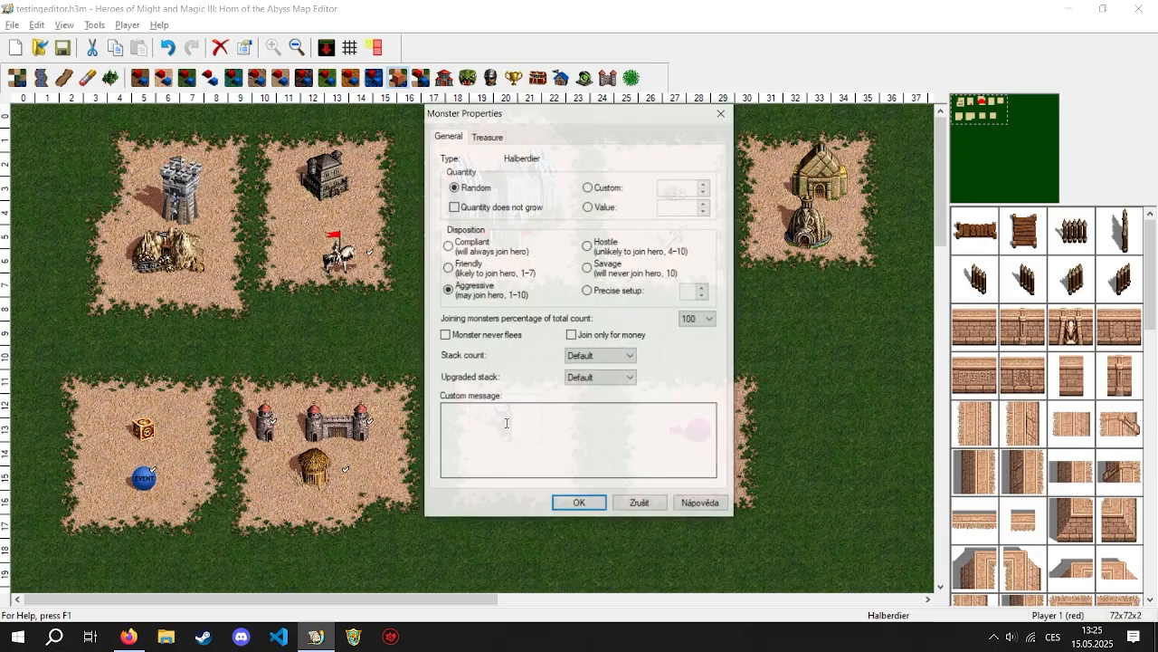
pyautogui.click(605, 186)
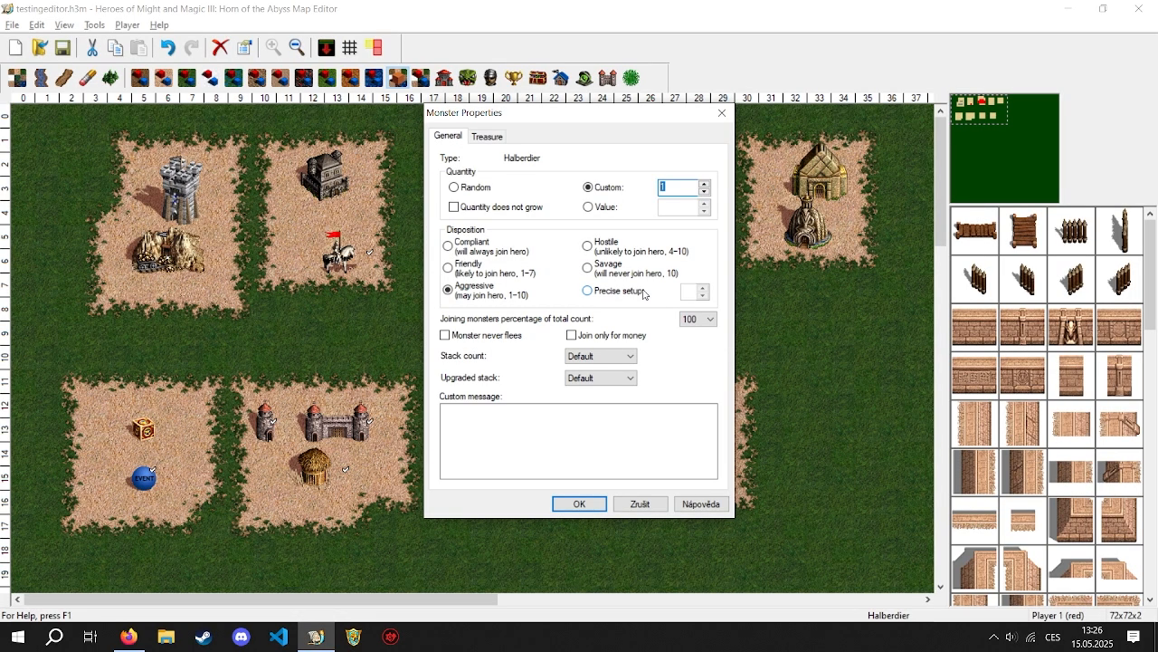
pyautogui.write('9999')
pyautogui.click(578, 506)
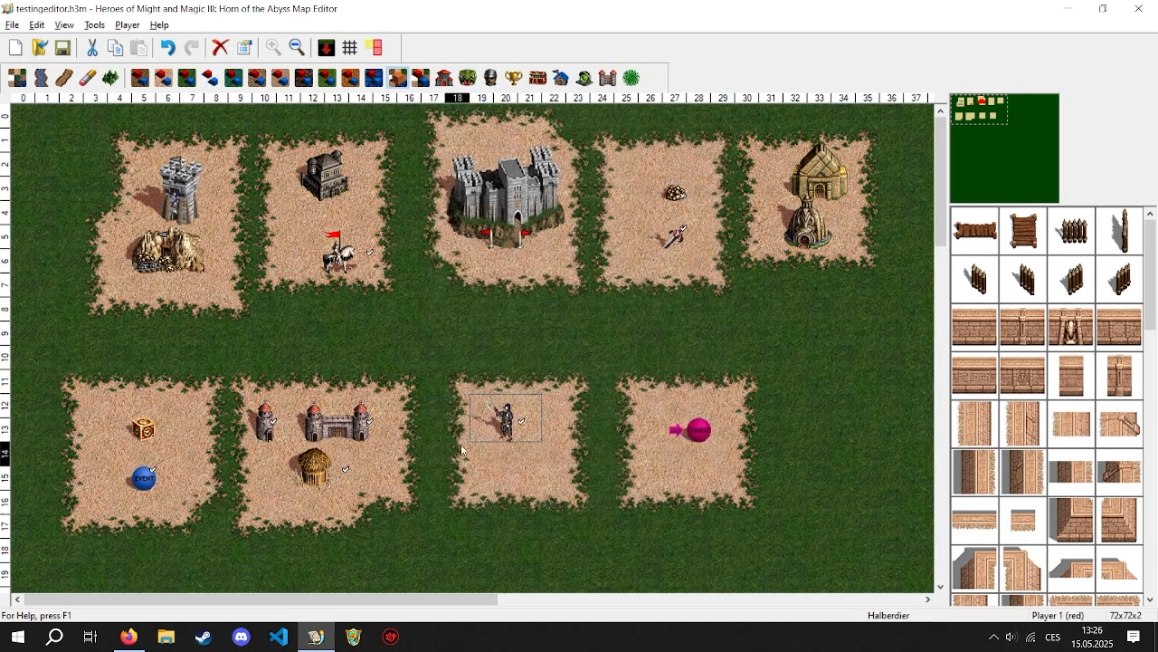
# Step: Switch the Halberdier's quantity to Value and try to set it to 99999999
pyautogui.doubleClick(505, 420)
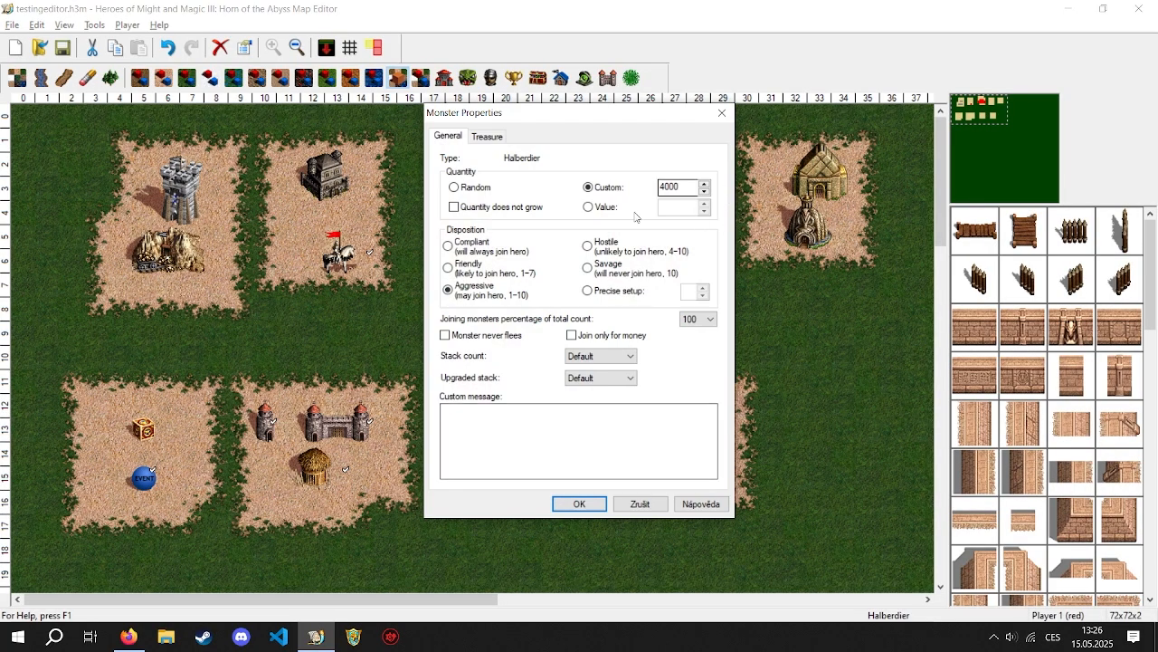
pyautogui.click(590, 208)
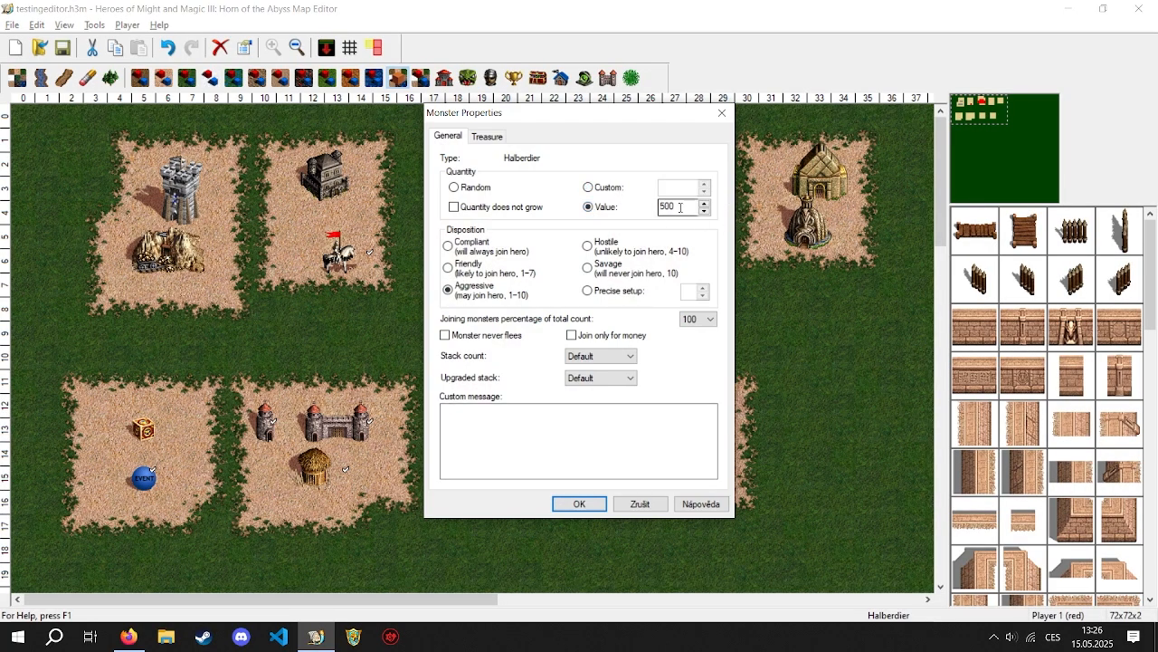
pyautogui.moveTo(680, 208); pyautogui.dragTo(608, 200)
pyautogui.moveTo(686, 210); pyautogui.dragTo(658, 207)
pyautogui.write('99999999')
pyautogui.click(579, 503)
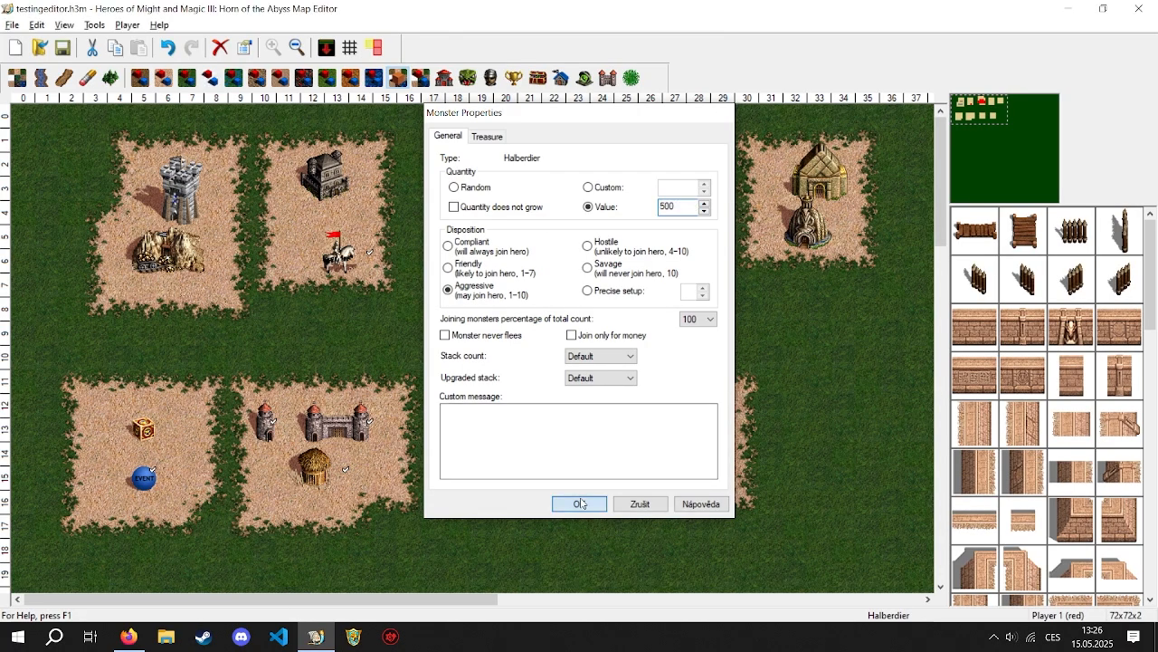
# Step: Set the Halberdier's quantity value to 999999
pyautogui.doubleClick(507, 425)
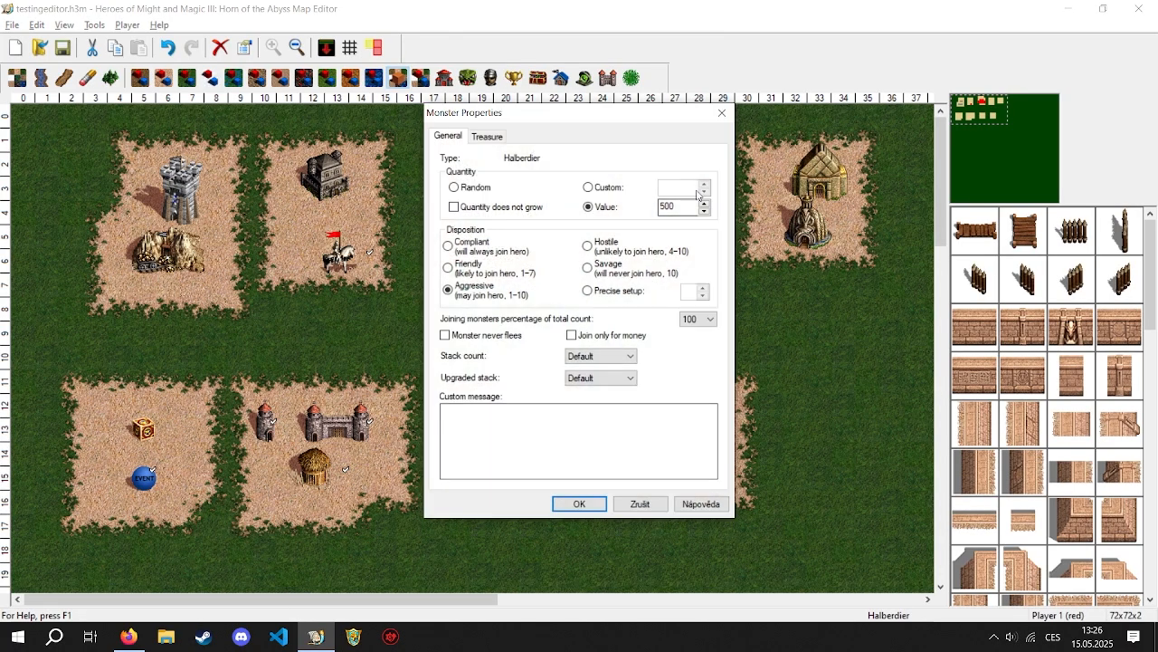
pyautogui.hotkey('ctrl', 'a')
pyautogui.write('999')
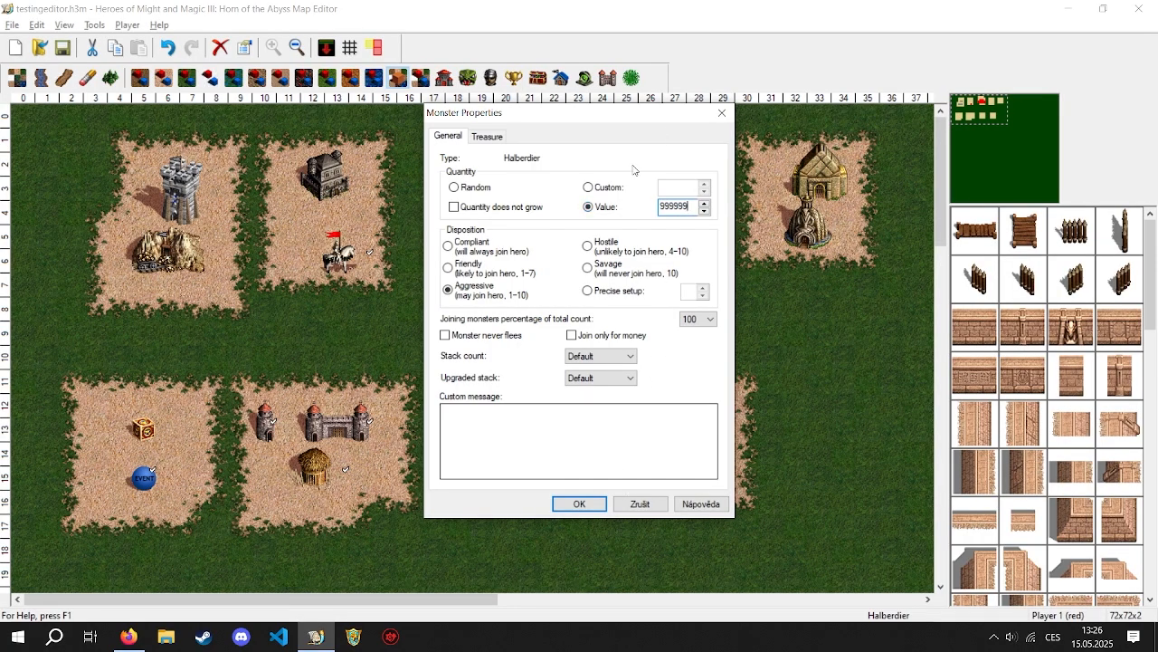
pyautogui.click(584, 507)
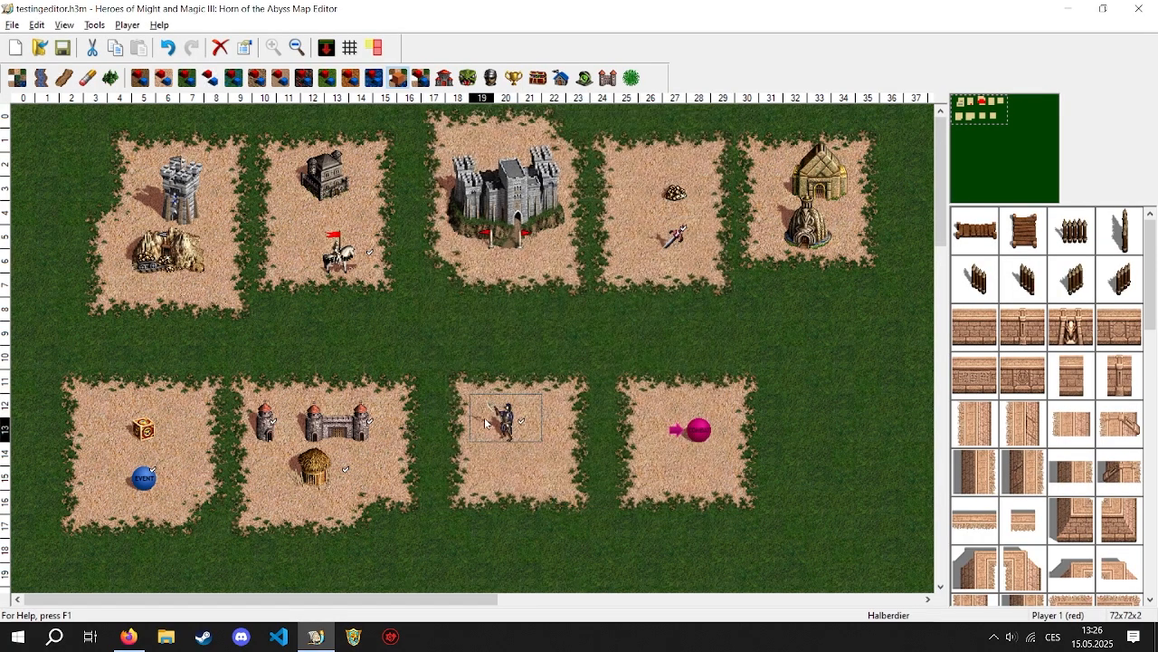
# Step: Open the Halberdier's properties, keep the quantity value at 999999 and stop the quantity from growing
pyautogui.doubleClick(503, 425)
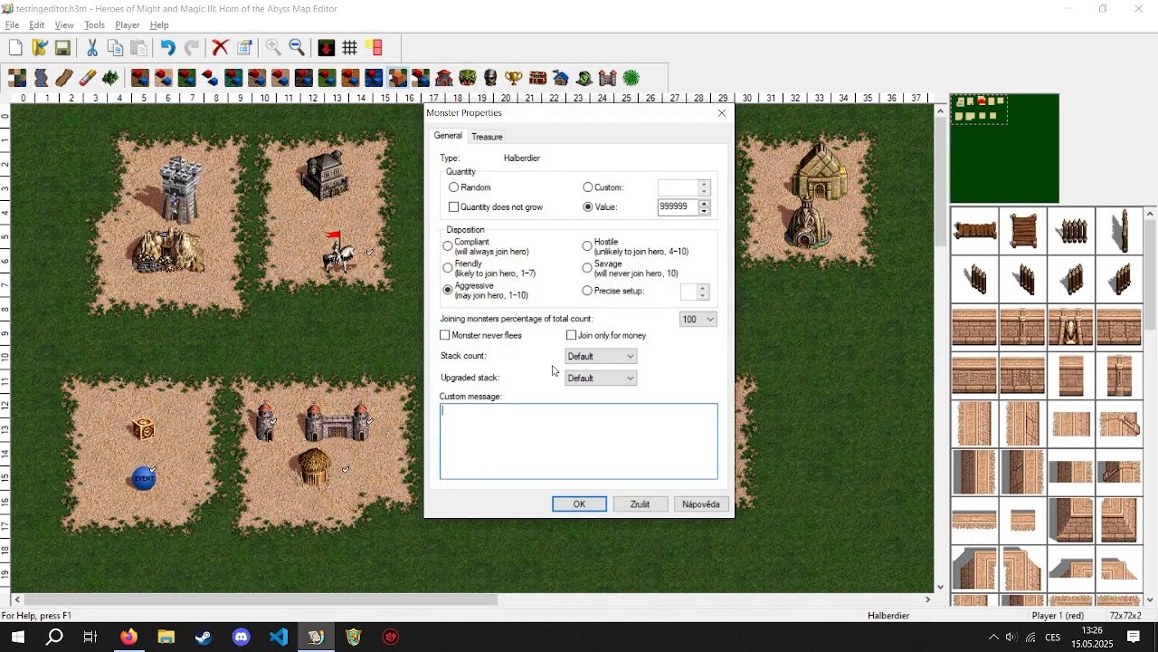
pyautogui.doubleClick(687, 207)
pyautogui.press('BackSpace')
pyautogui.hotkey('ctrl', 'z')
pyautogui.moveTo(693, 207); pyautogui.dragTo(669, 209)
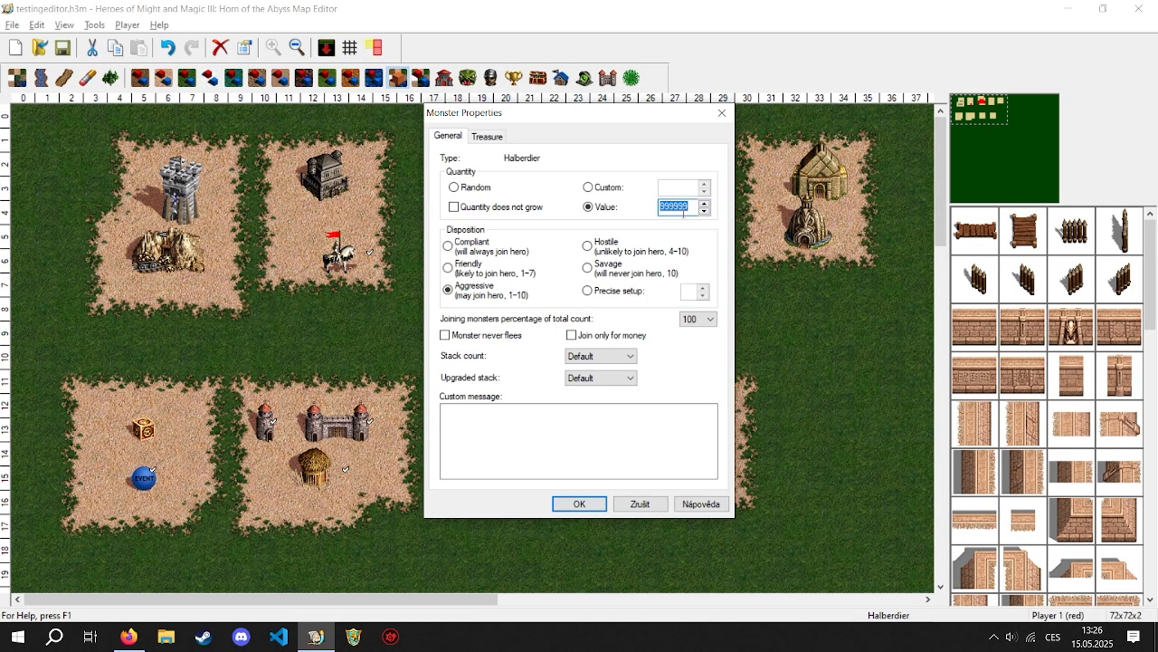
pyautogui.click(491, 207)
# Step: Try the Compliant and Savage dispositions for the Halberdier, then choose a precise setup of 2
pyautogui.click(461, 245)
pyautogui.click(594, 270)
pyautogui.click(604, 291)
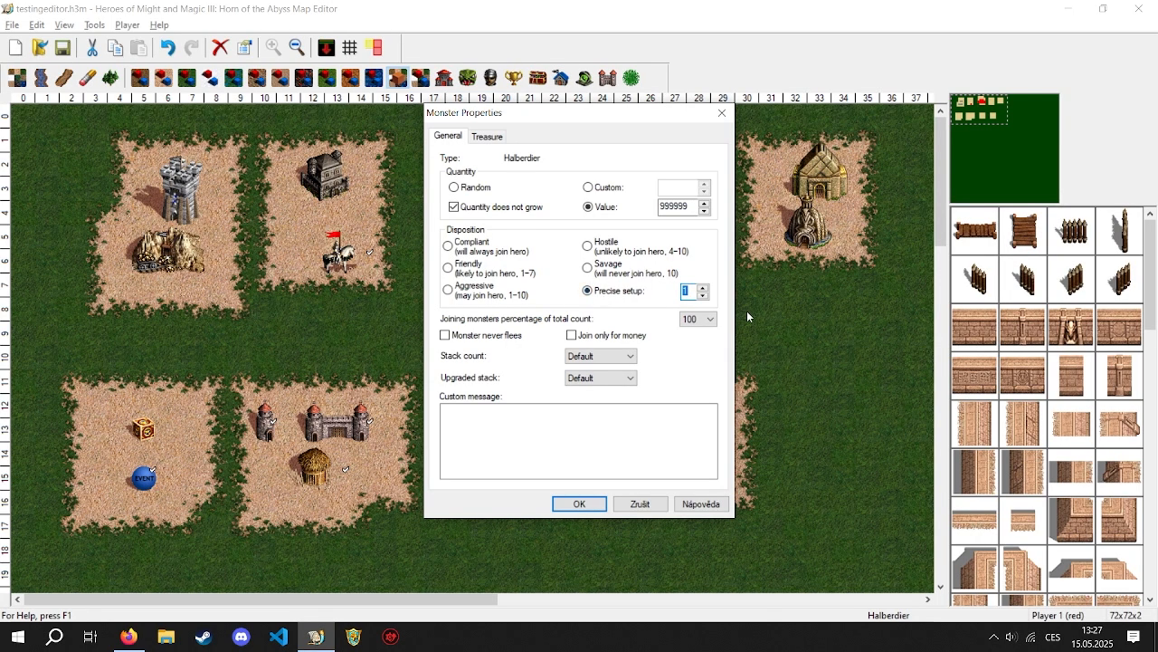
pyautogui.write('2')
# Step: Examine which percentages of the total count can be chosen for joining monsters
pyautogui.click(502, 339)
pyautogui.click(693, 320)
pyautogui.click(710, 324)
pyautogui.click(699, 319)
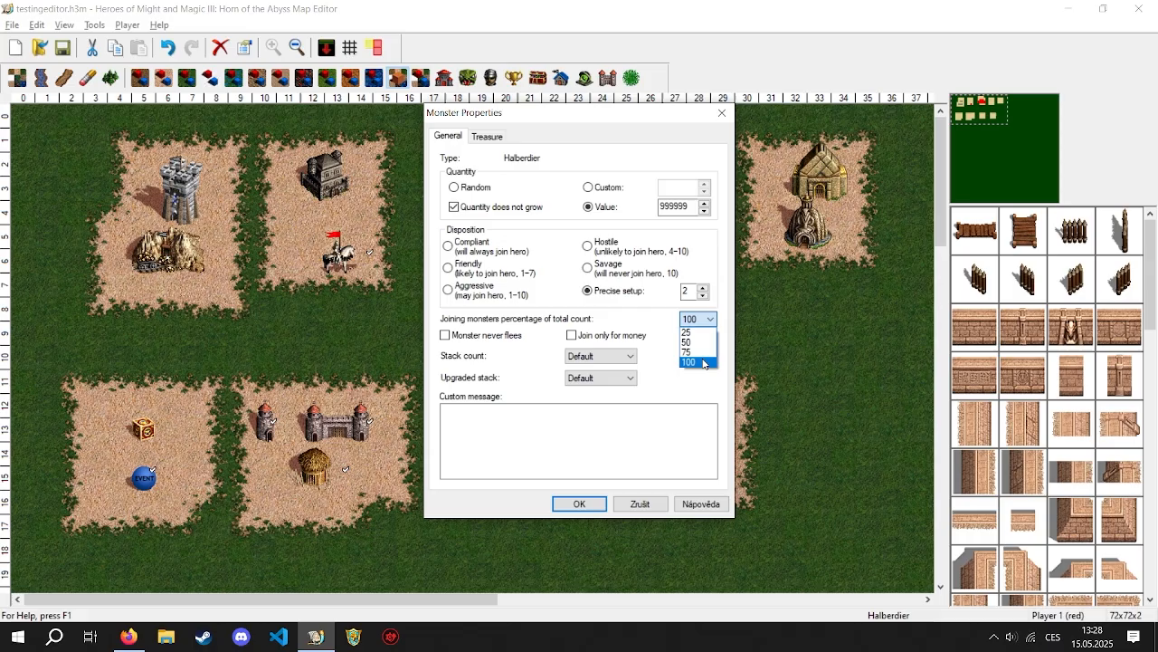
pyautogui.click(588, 186)
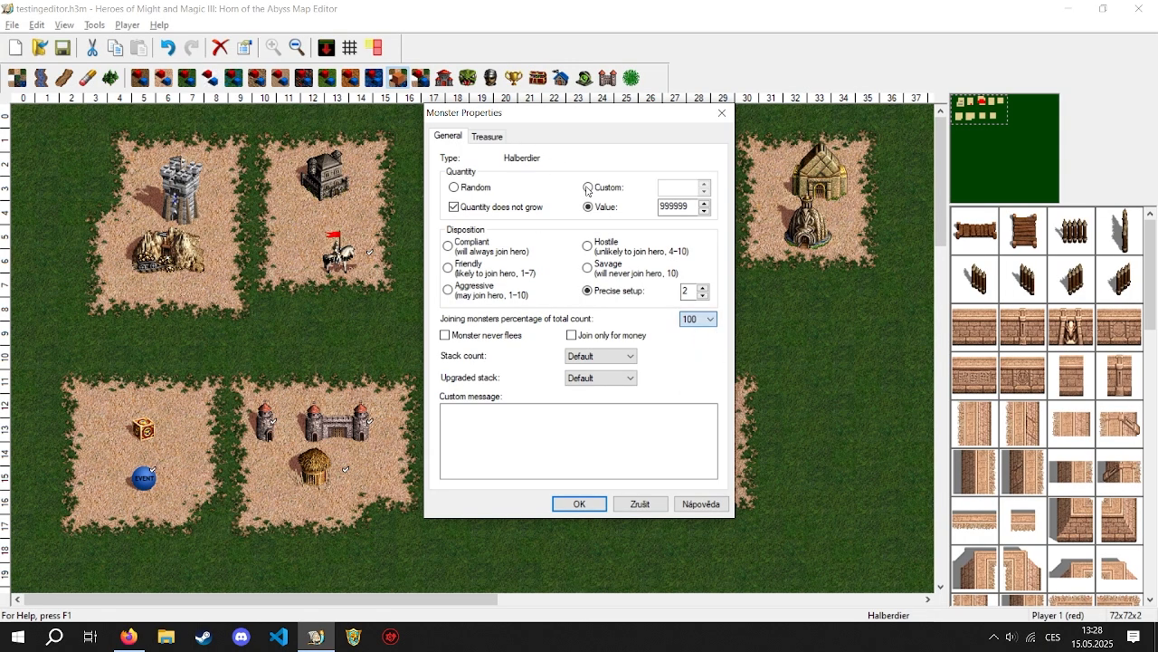
# Step: Give the Halberdier a custom quantity of 100 and set the joining monsters percentage to 25
pyautogui.click(588, 187)
pyautogui.click(623, 186)
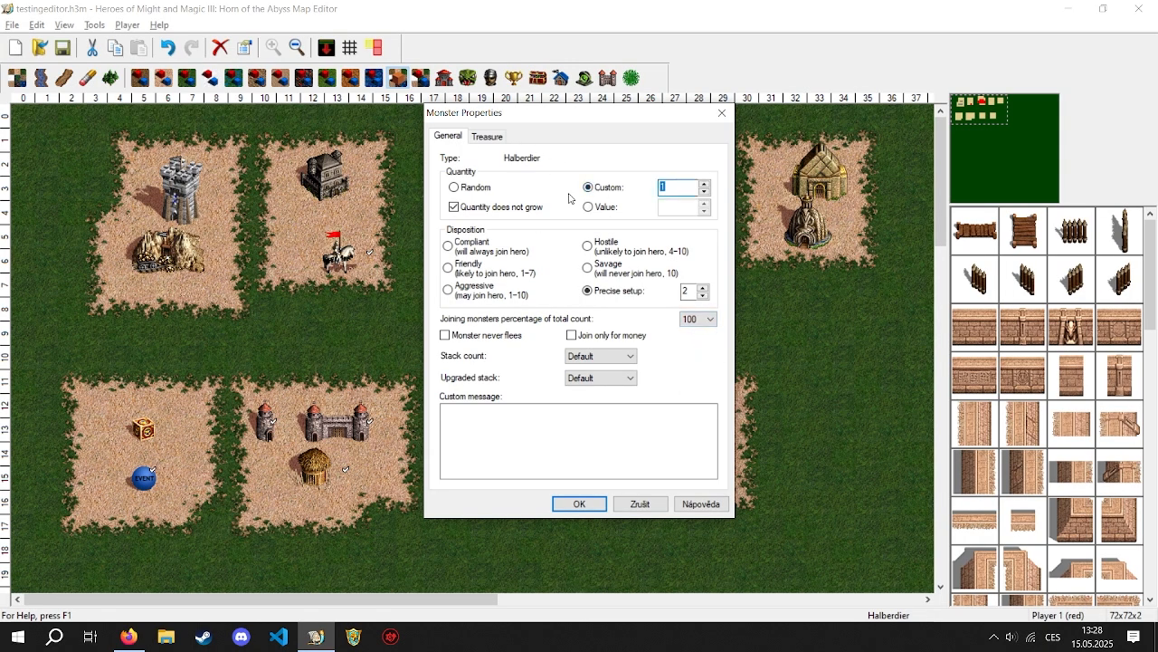
pyautogui.write('100')
pyautogui.click(705, 322)
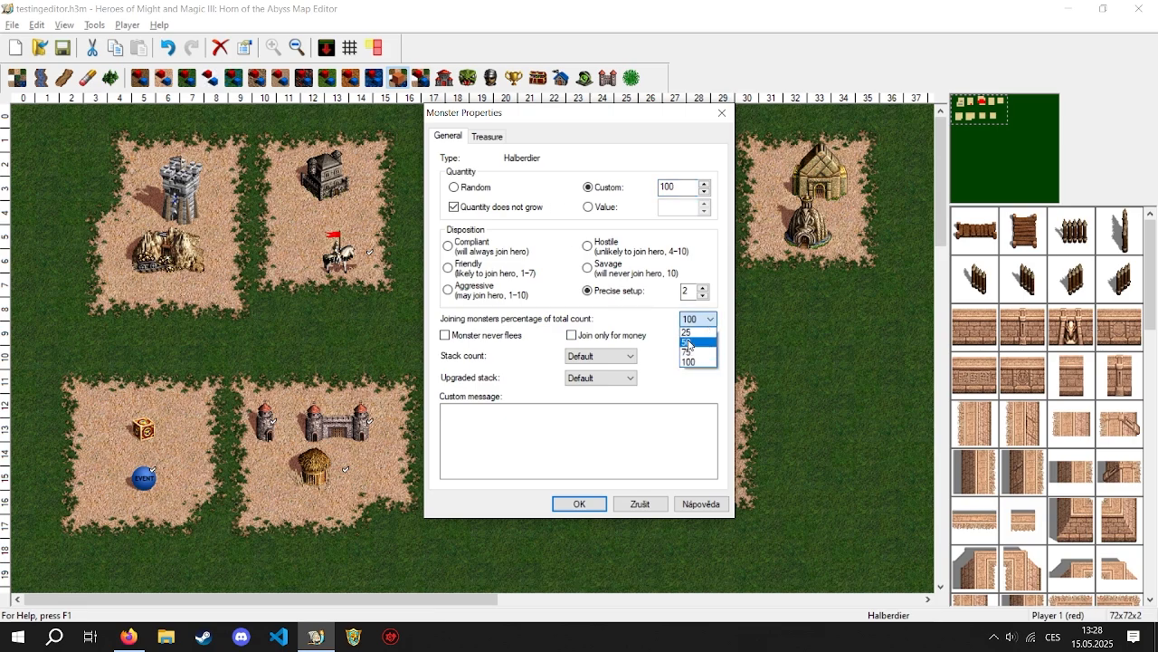
pyautogui.click(695, 331)
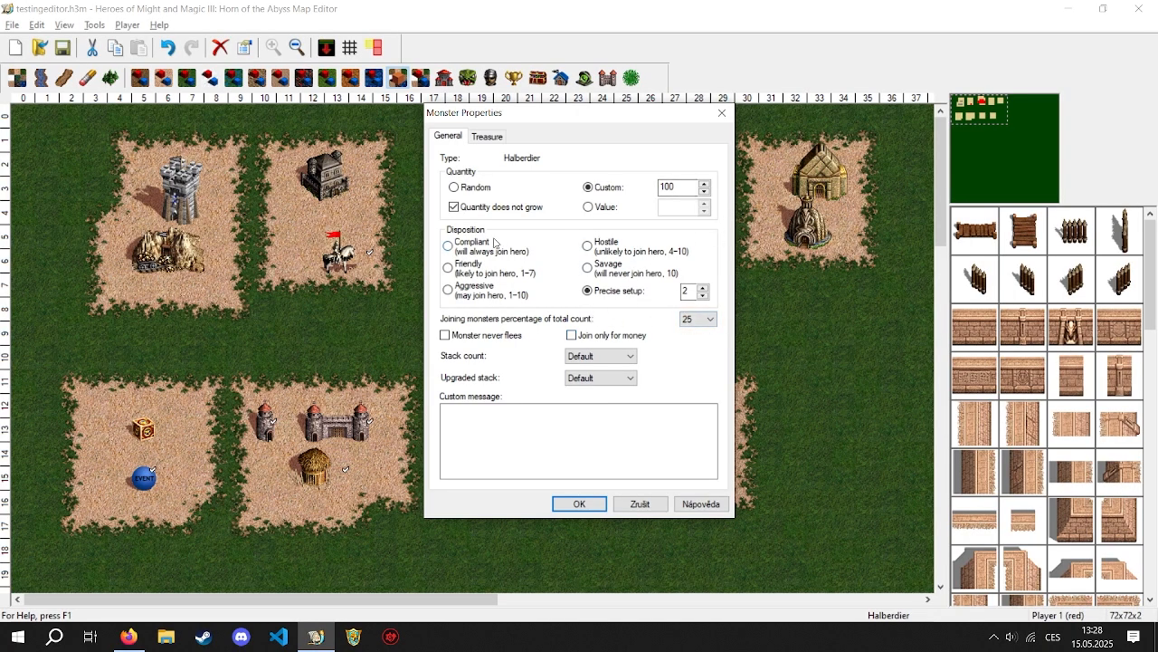
# Step: Set the Halberdier's disposition to Compliant and make it join only for money, keeping the joining percentage at 25
pyautogui.click(493, 242)
pyautogui.click(593, 336)
pyautogui.click(692, 320)
pyautogui.click(693, 321)
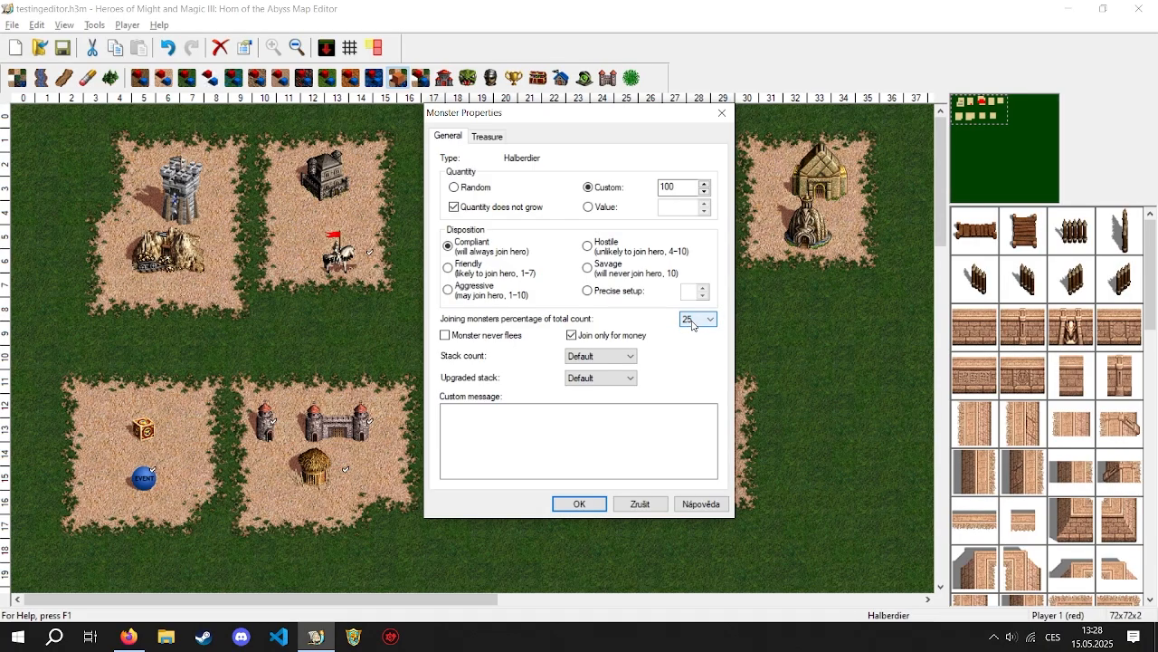
pyautogui.click(705, 319)
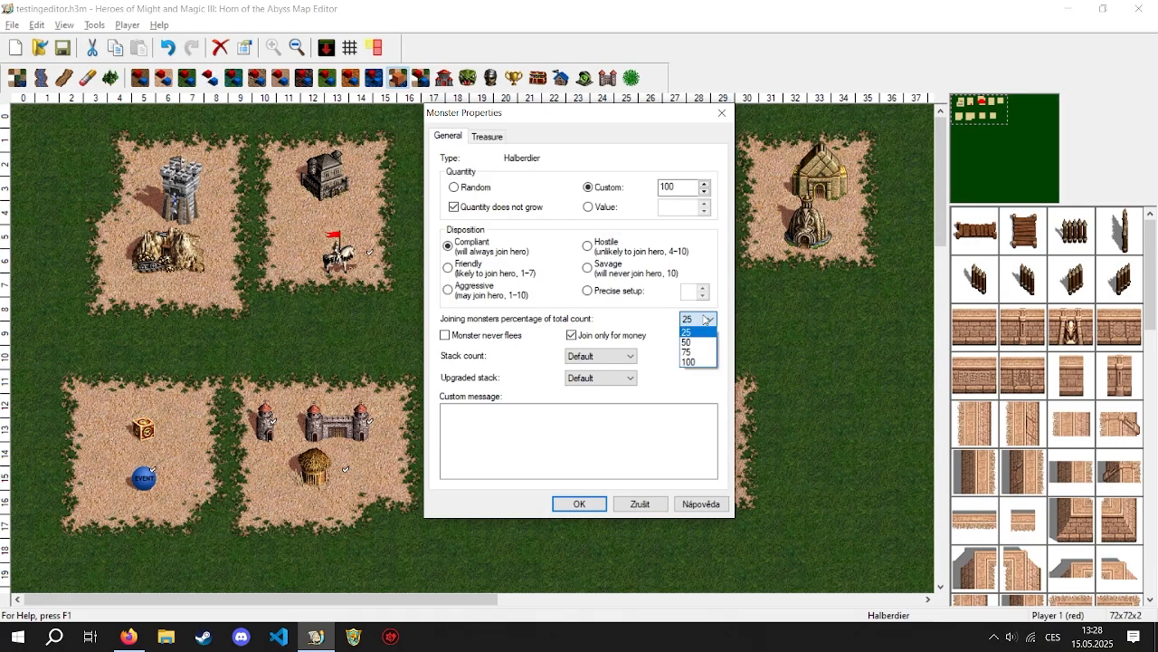
pyautogui.click(705, 318)
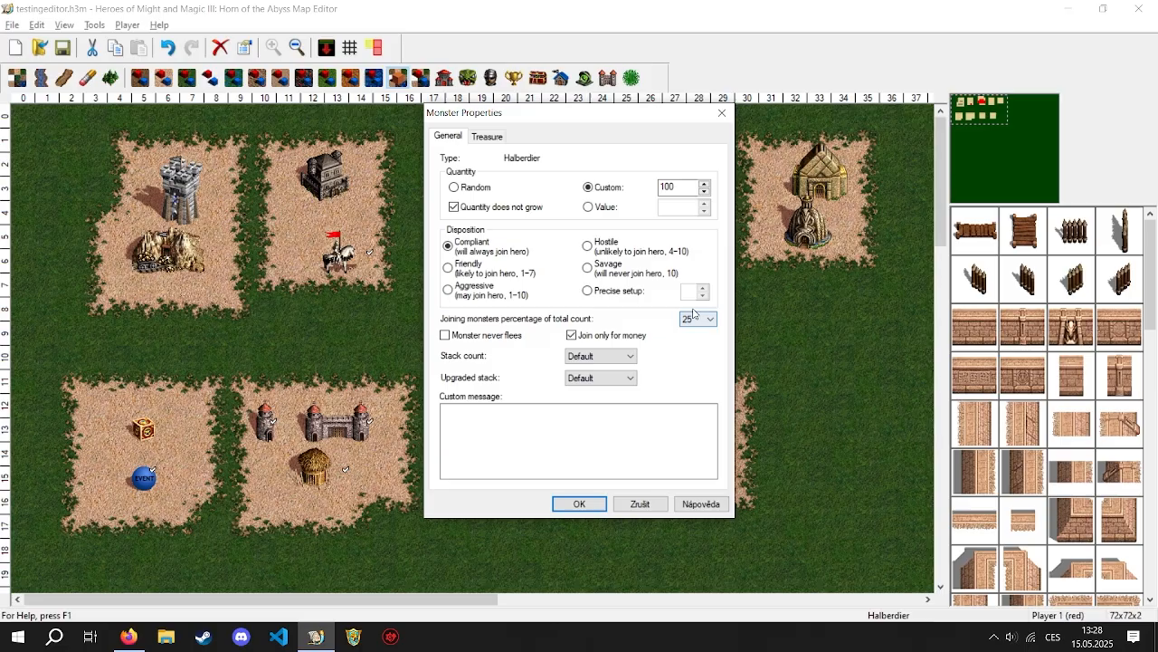
# Step: Examine the available upgraded stack and stack count options for the Halberdier, leaving both at Default
pyautogui.click(620, 379)
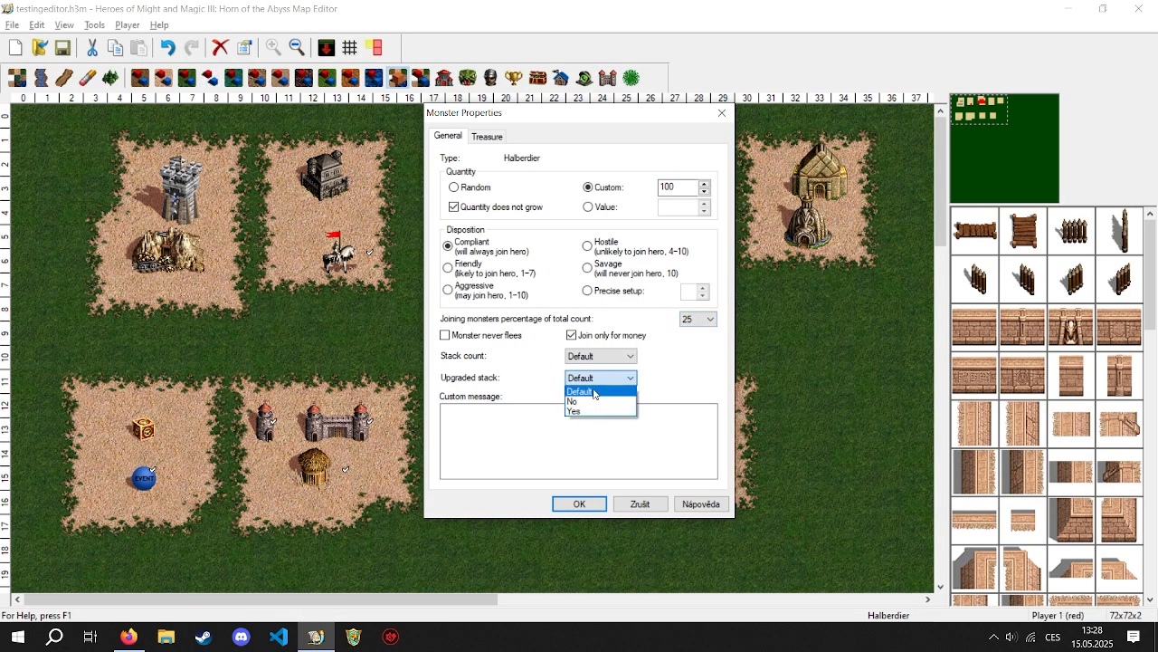
pyautogui.click(609, 380)
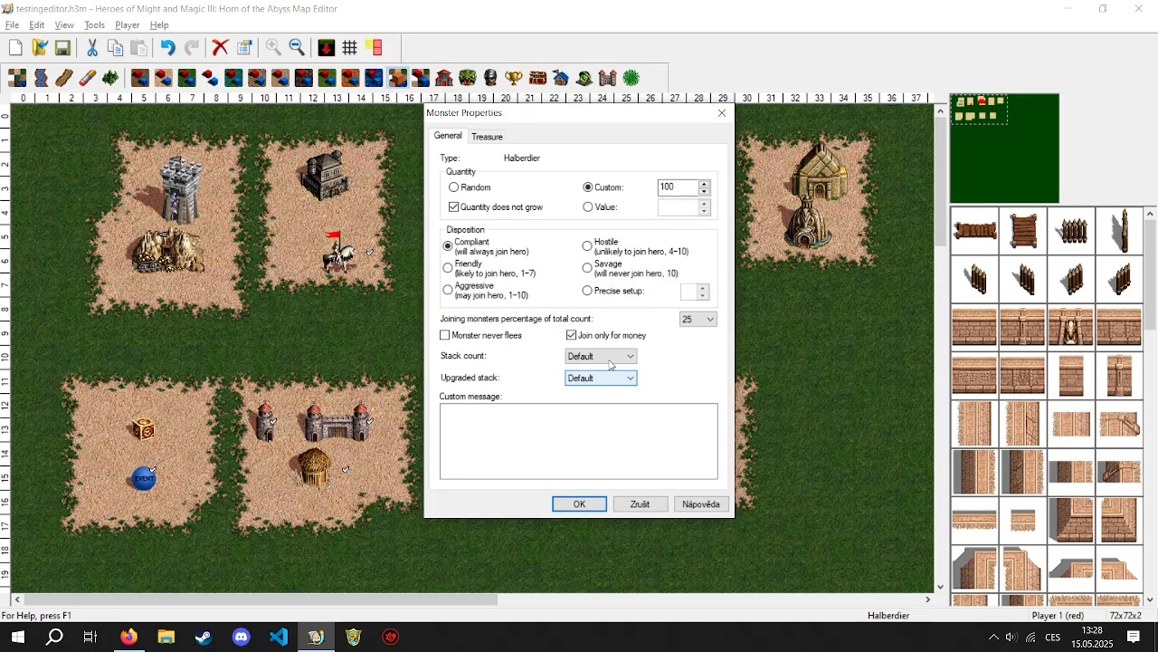
pyautogui.click(610, 359)
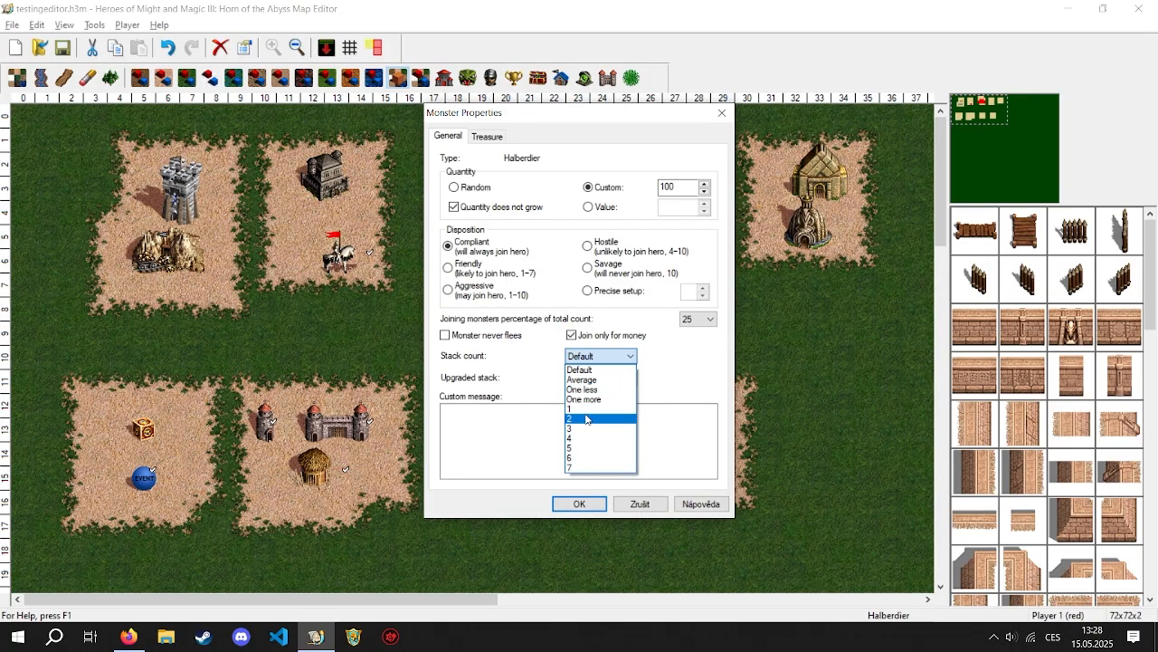
pyautogui.click(605, 362)
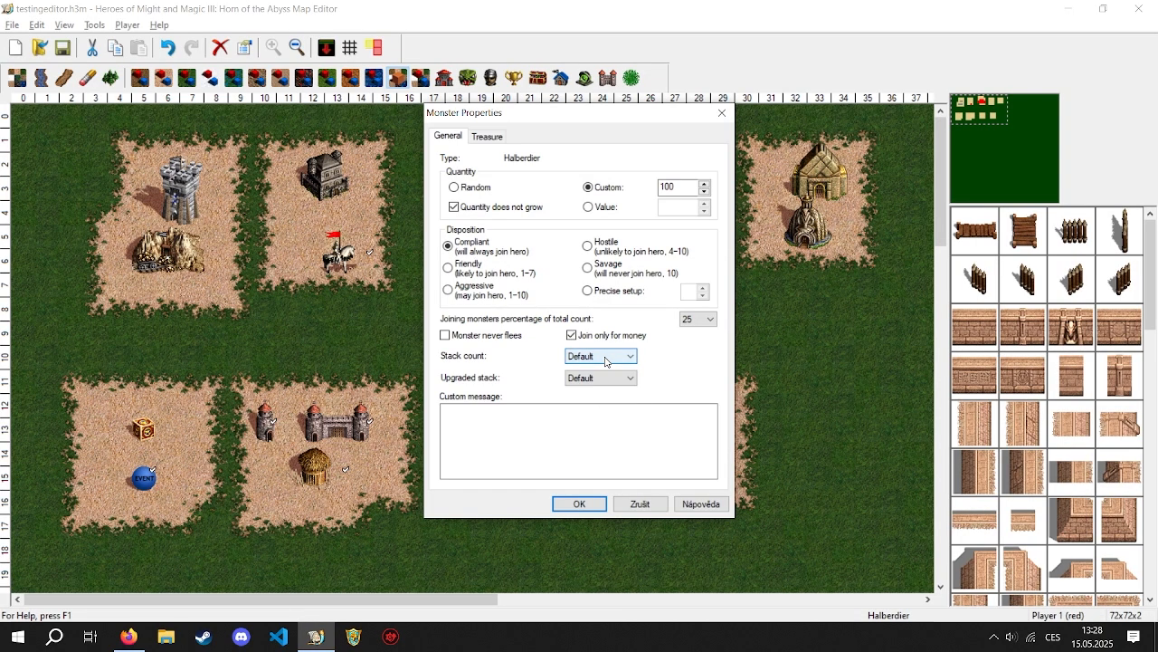
pyautogui.click(606, 359)
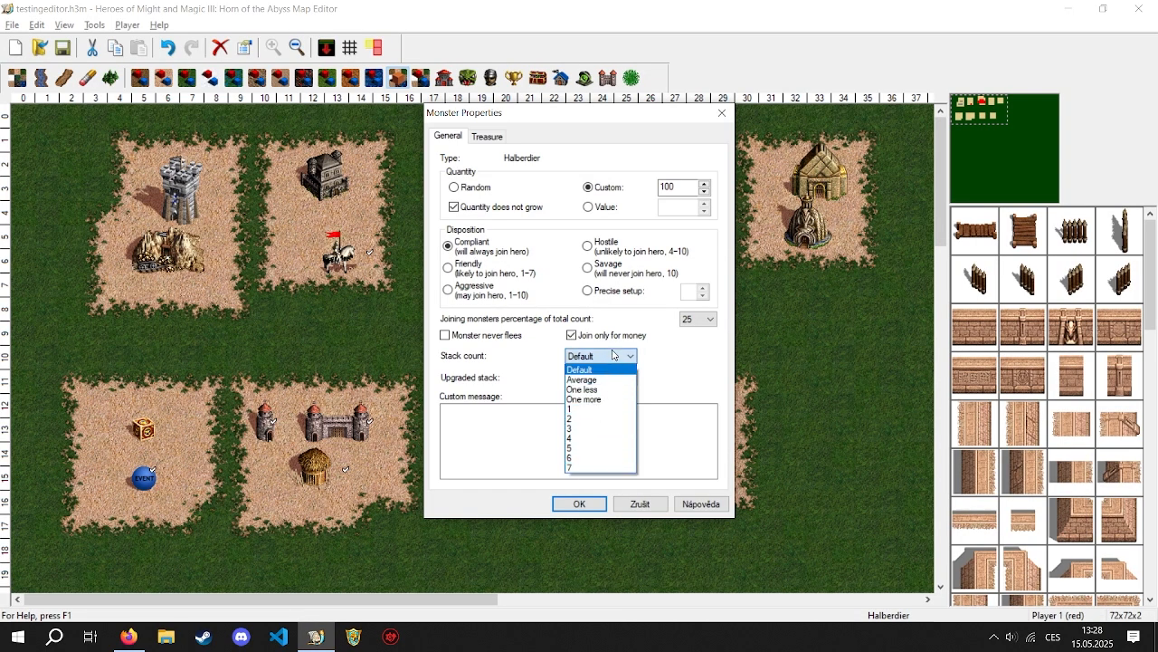
pyautogui.click(612, 354)
pyautogui.click(527, 427)
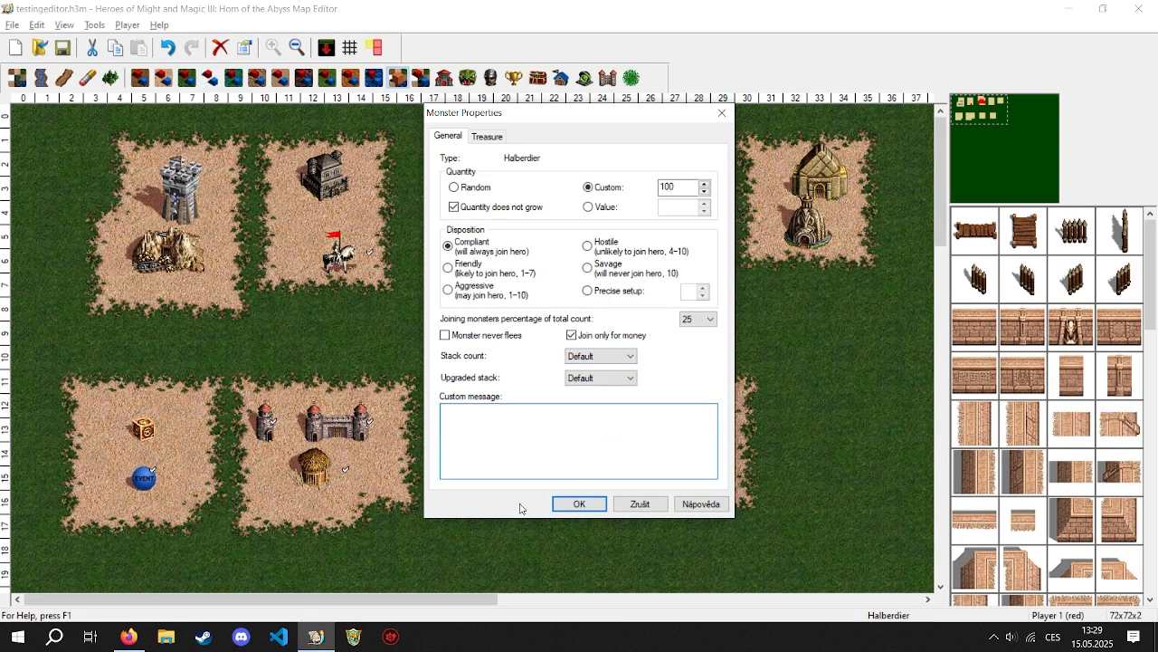
# Step: Look over the Halberdier's treasure resources and artifact setting, and accept the monster properties
pyautogui.click(485, 137)
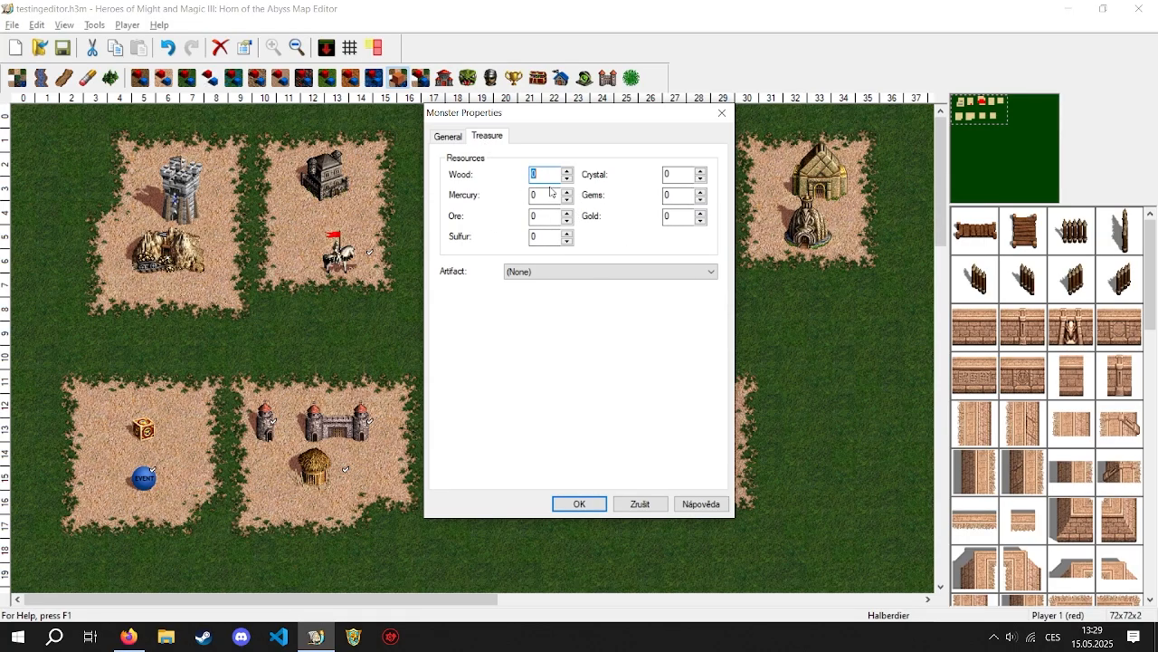
pyautogui.click(542, 270)
pyautogui.click(536, 272)
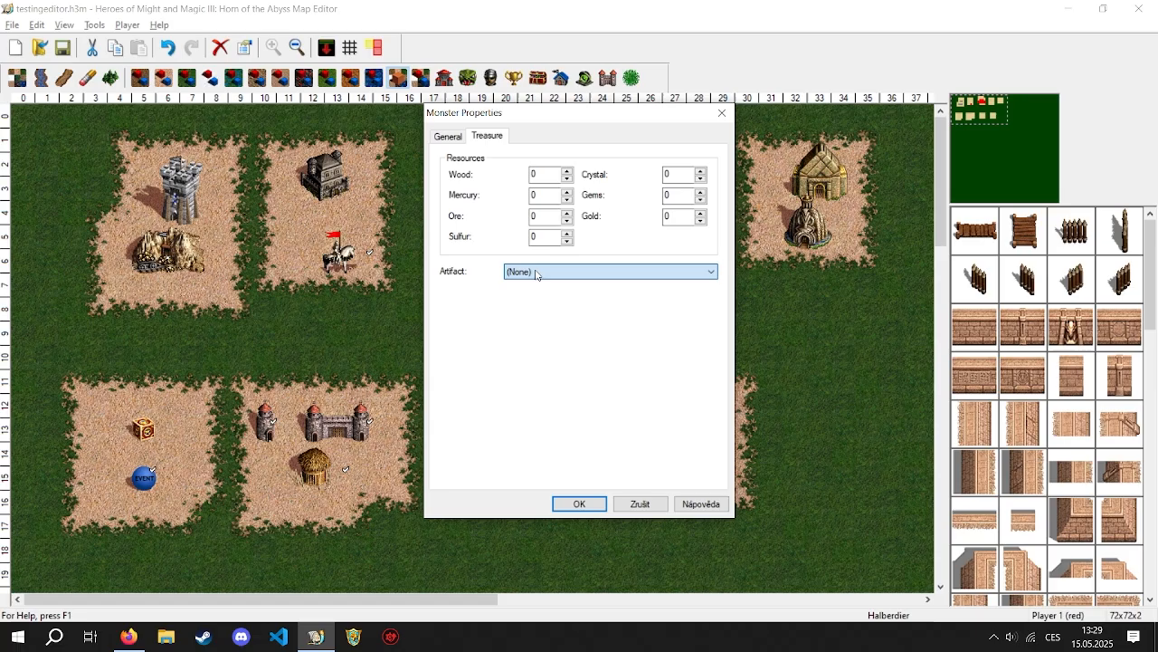
pyautogui.click(576, 510)
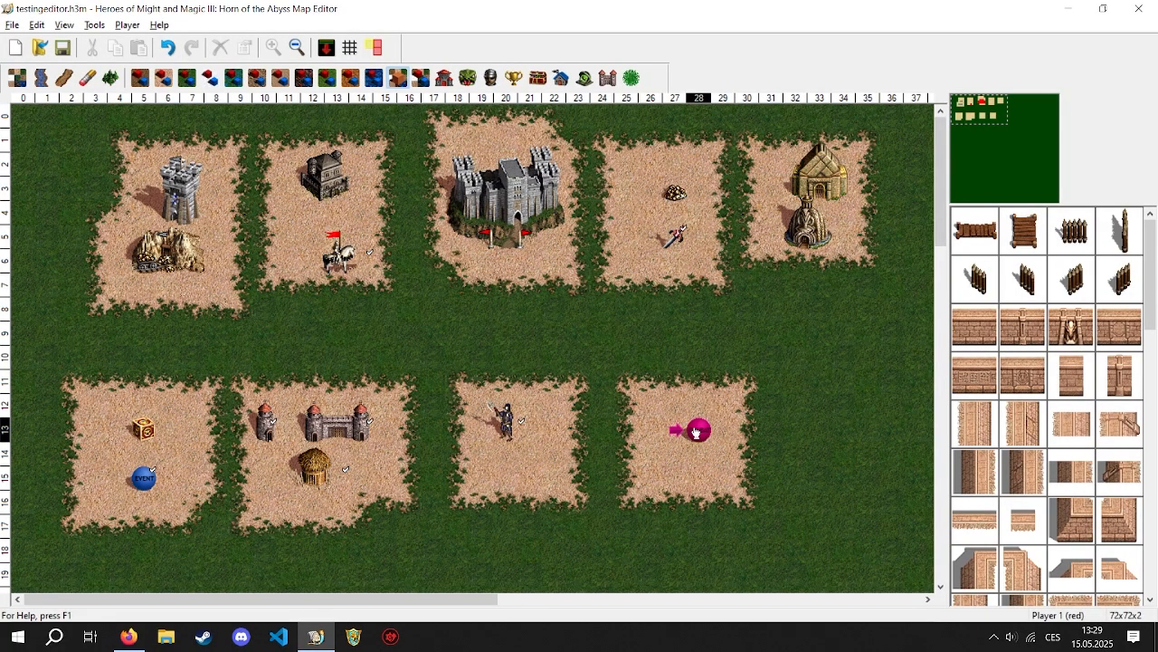
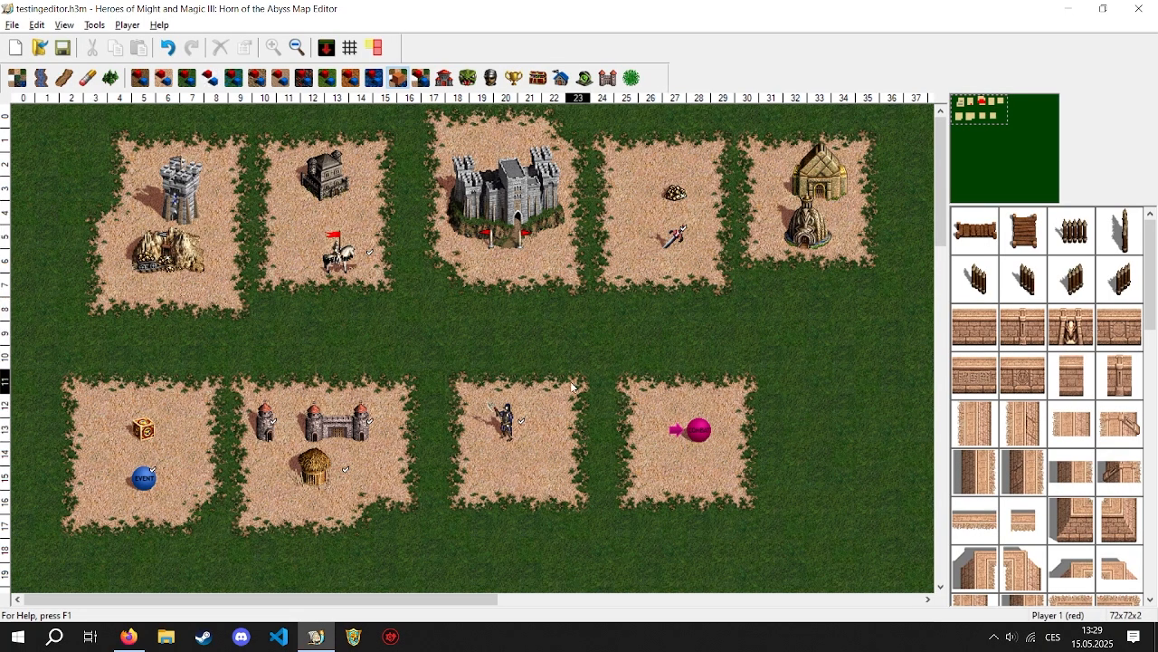
# Step: Open the map specifications and set the map rating to Expert
pyautogui.click(94, 25)
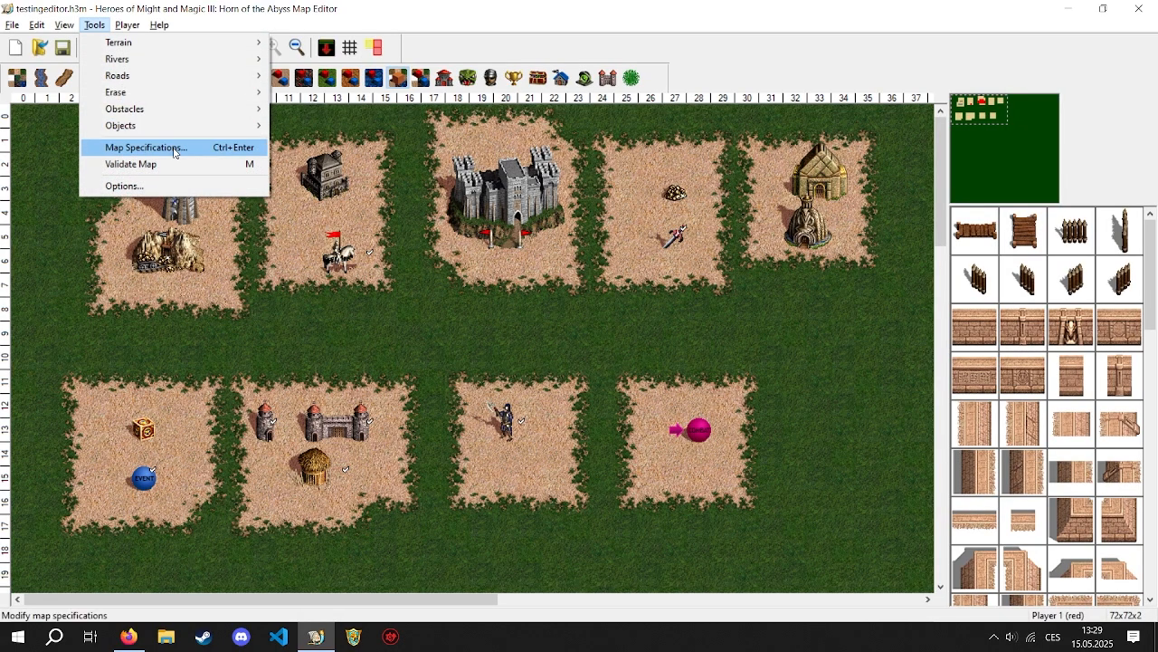
pyautogui.click(694, 336)
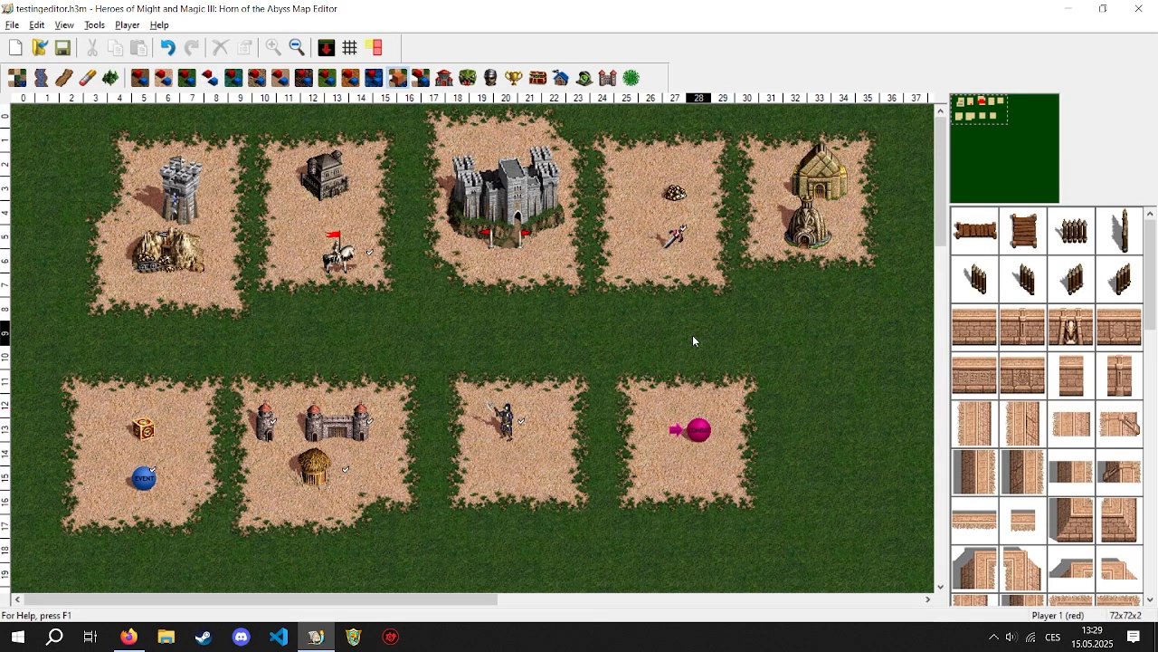
pyautogui.hotkey('ctrl', 'm')
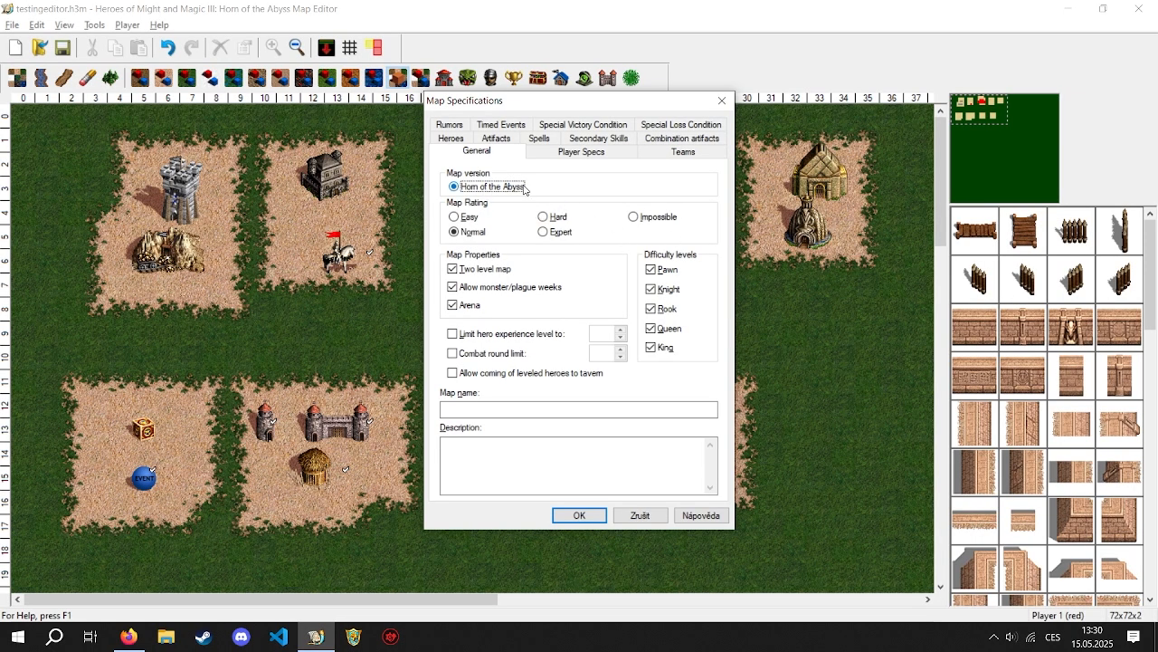
pyautogui.click(468, 219)
pyautogui.click(474, 233)
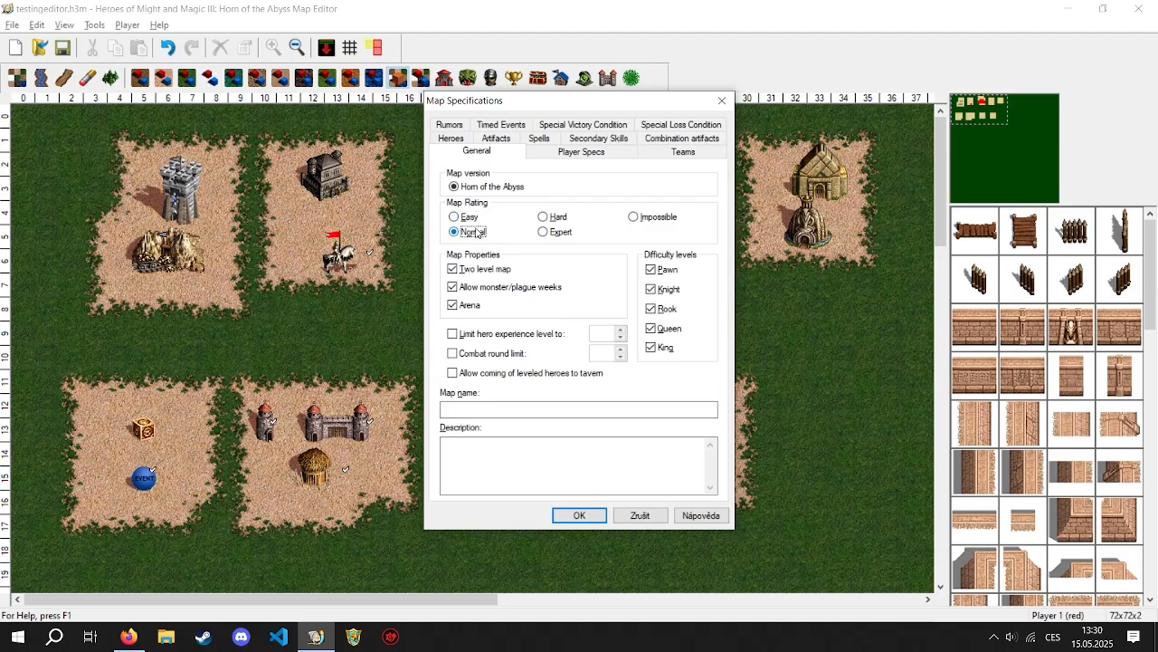
pyautogui.click(555, 218)
pyautogui.click(557, 231)
# Step: Turn off Arena in the map properties, keep the two-level map and monster/plague weeks enabled, and accept the specifications
pyautogui.click(470, 274)
pyautogui.click(489, 287)
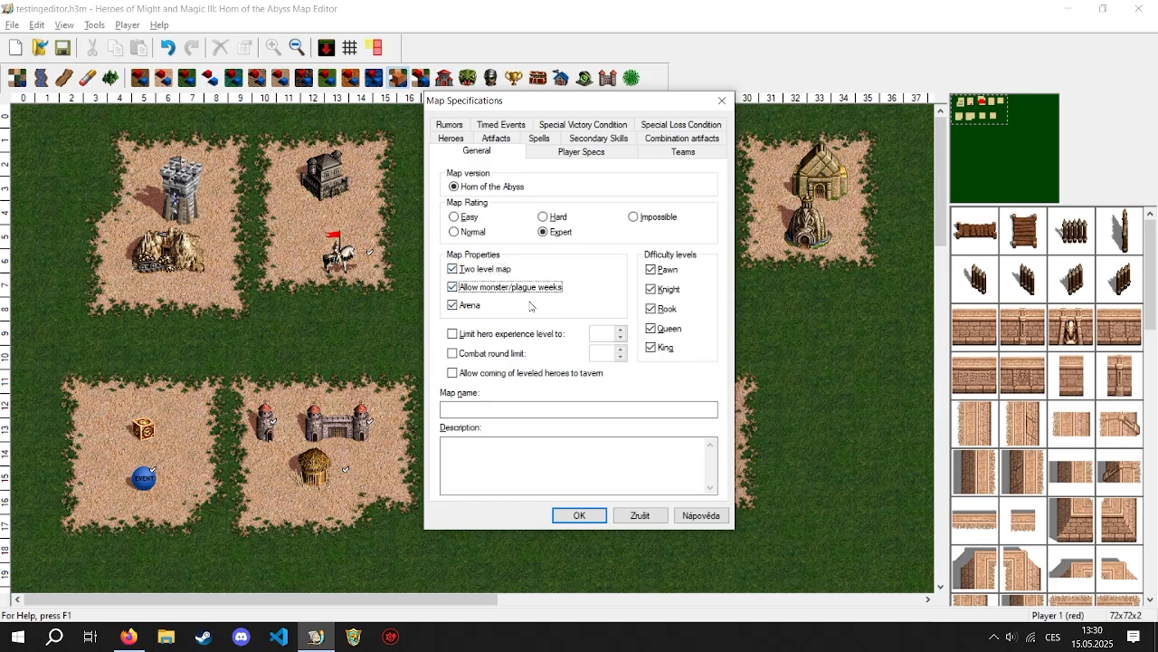
pyautogui.click(455, 306)
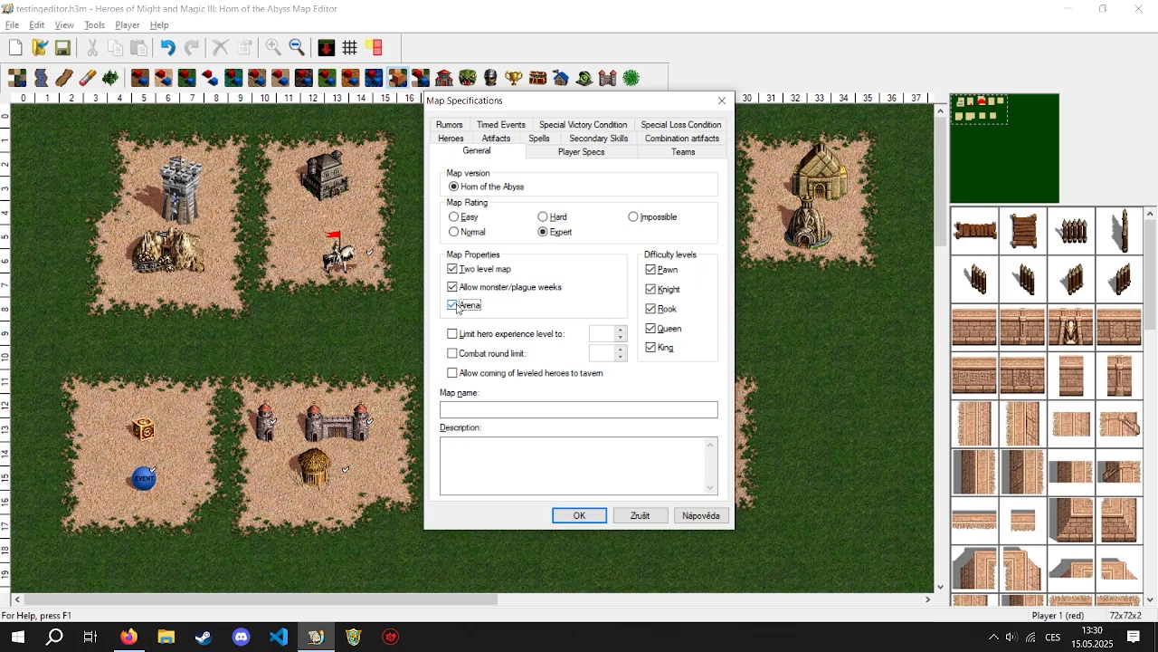
pyautogui.click(584, 515)
pyautogui.click(622, 346)
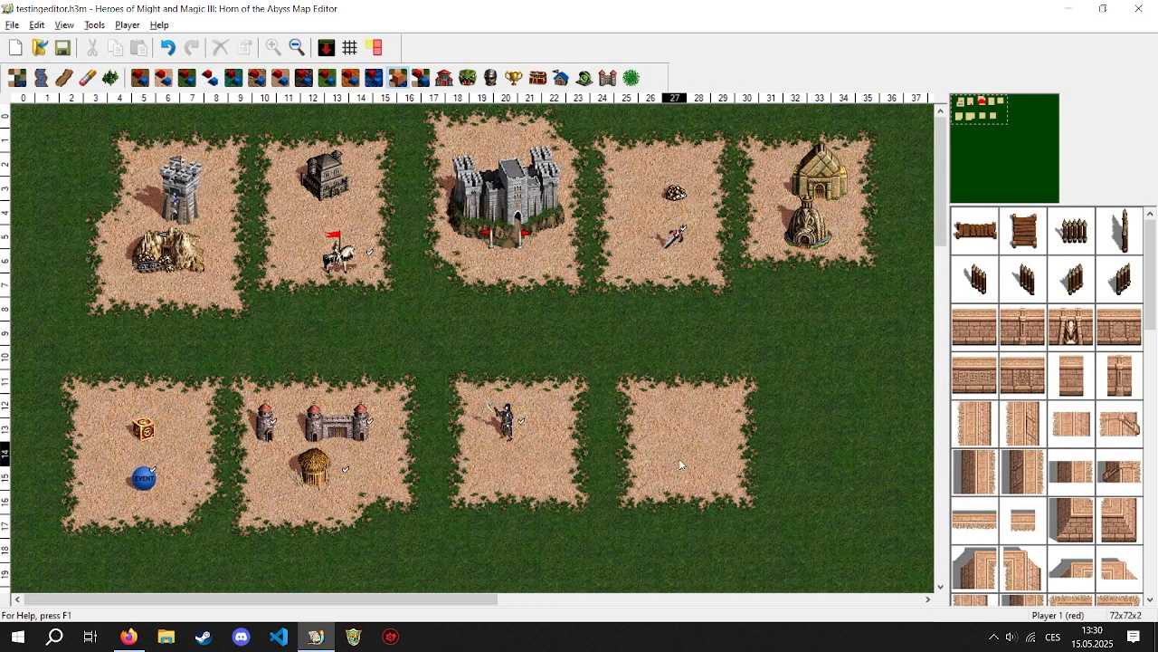
pyautogui.doubleClick(680, 459)
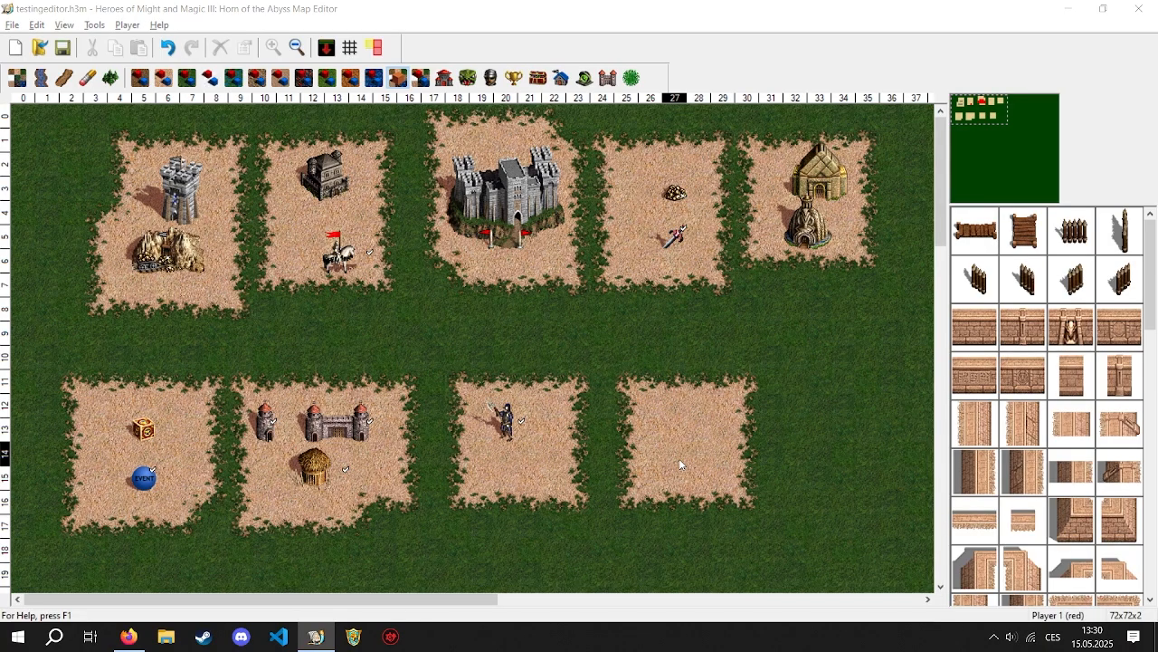
# Step: Enable Arena in the map specifications again, accept them and confirm turning on arena mode
pyautogui.click(457, 308)
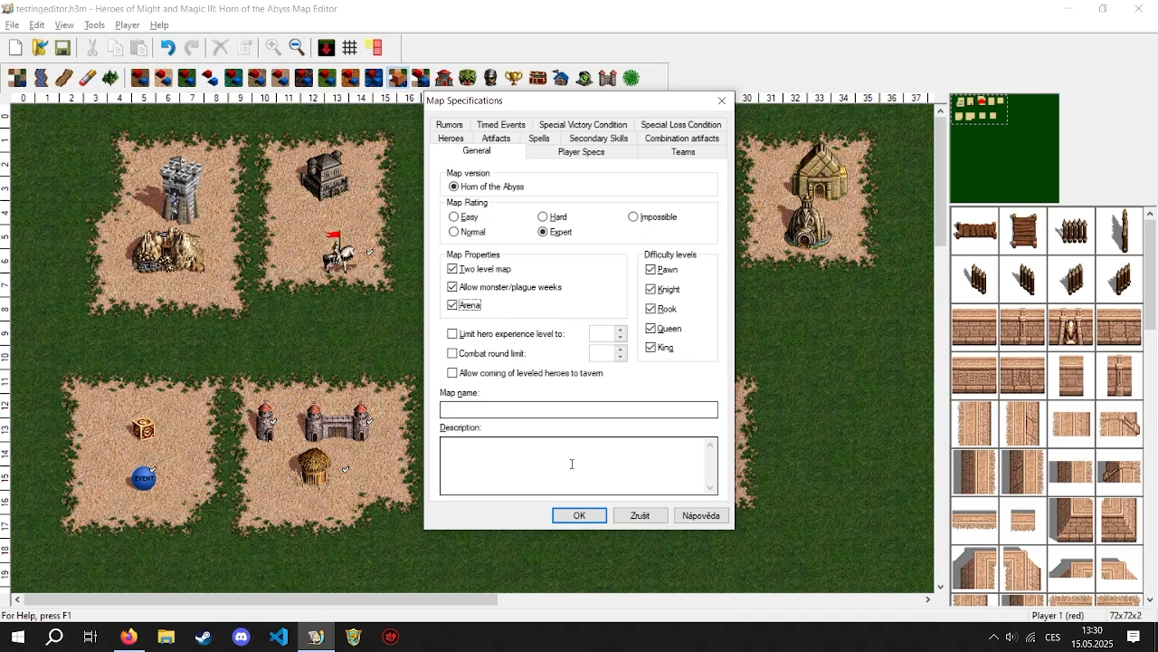
pyautogui.click(581, 515)
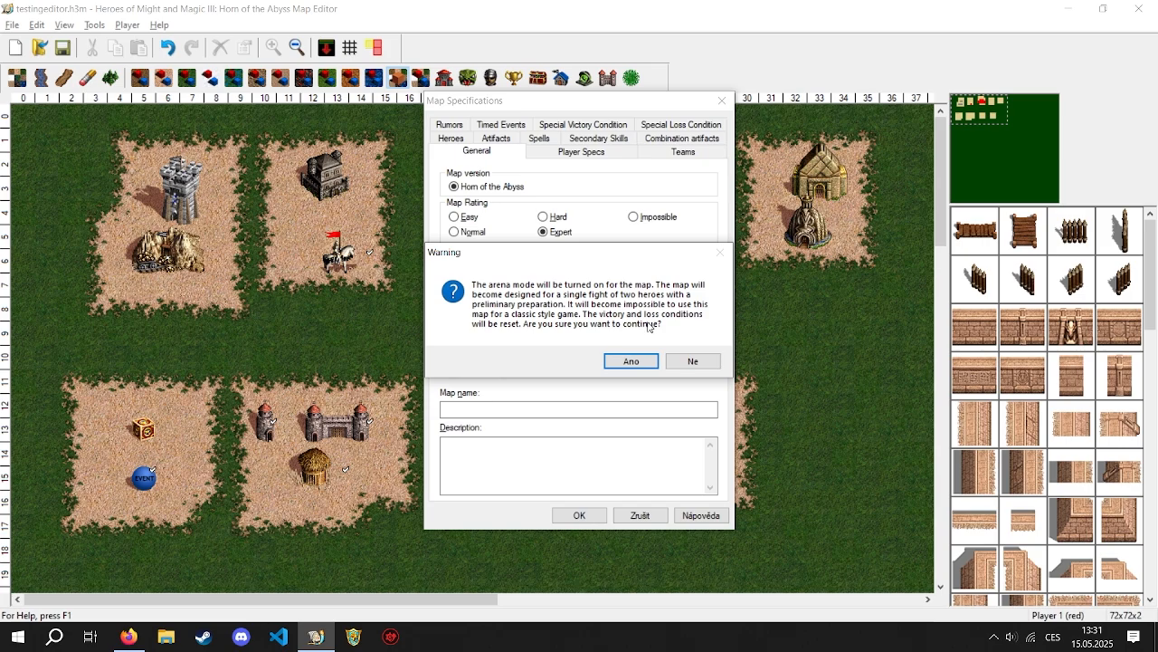
pyautogui.click(683, 366)
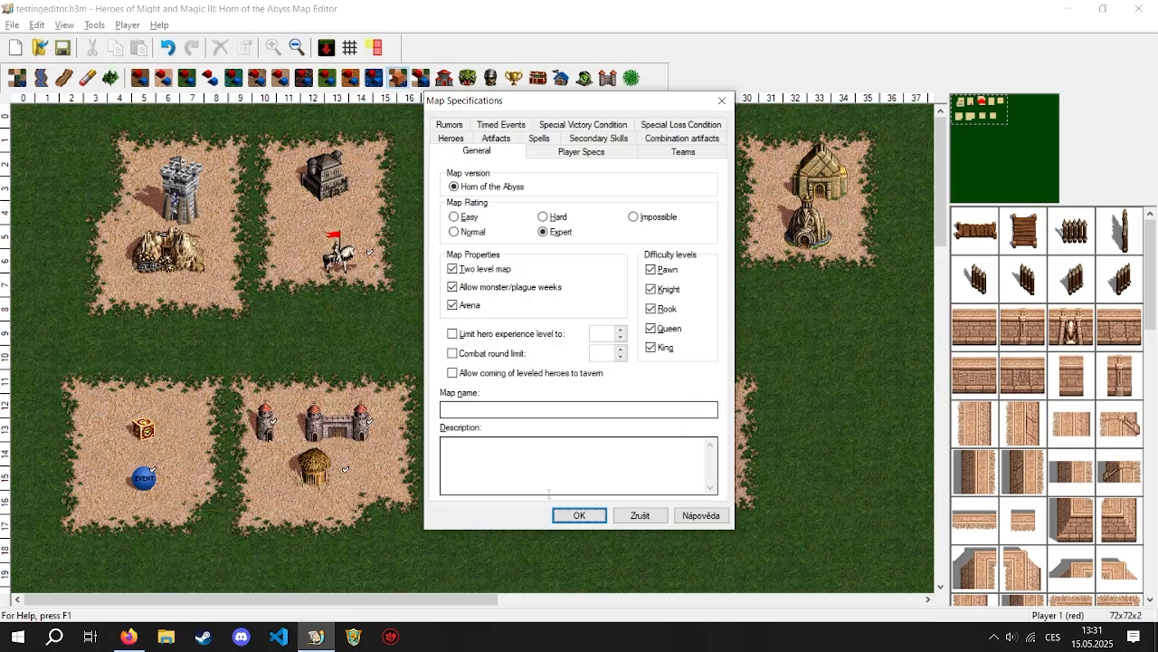
pyautogui.click(578, 515)
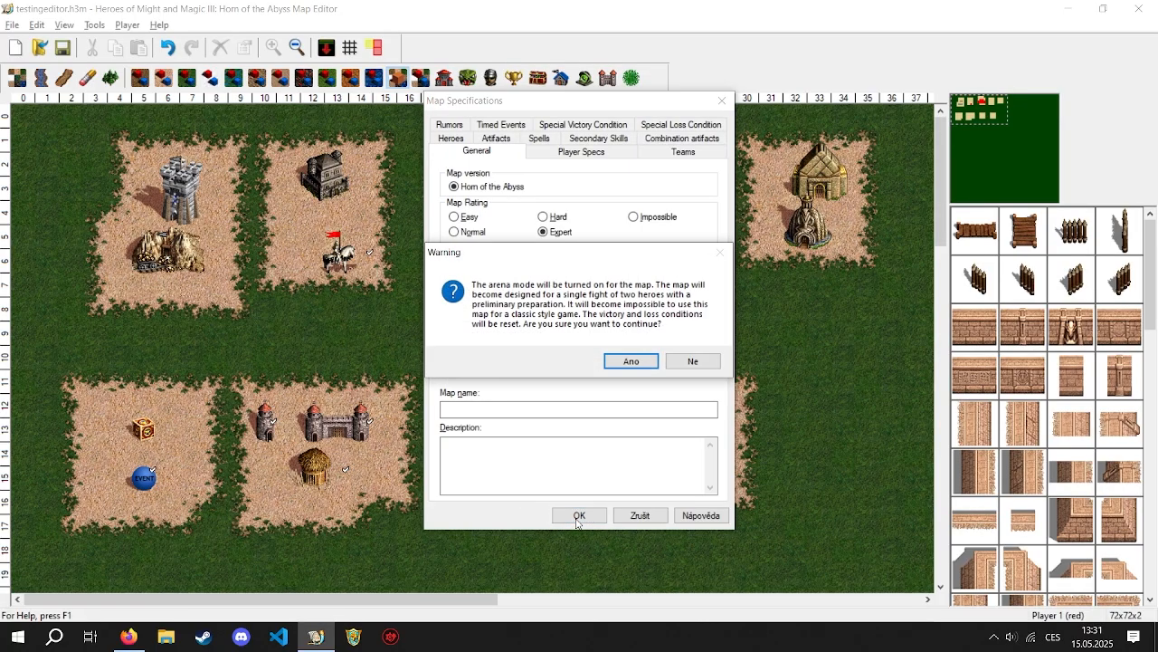
pyautogui.click(612, 369)
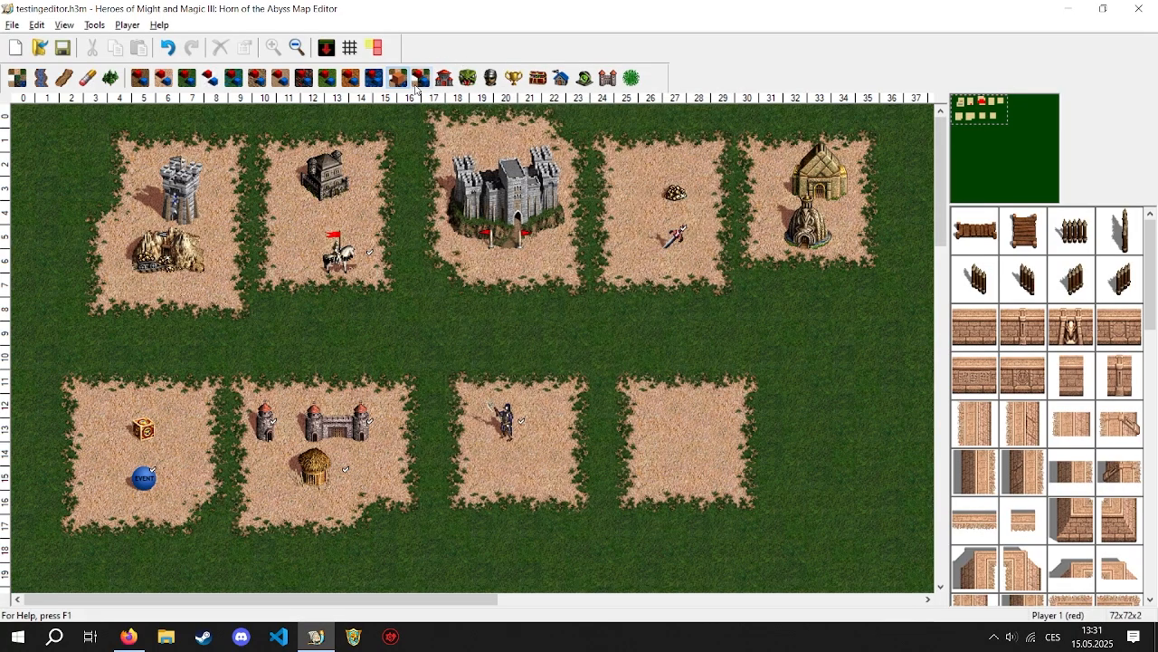
# Step: Place a combat place with a right-pointing arrow on the empty sand patch in the lower row
pyautogui.click(420, 79)
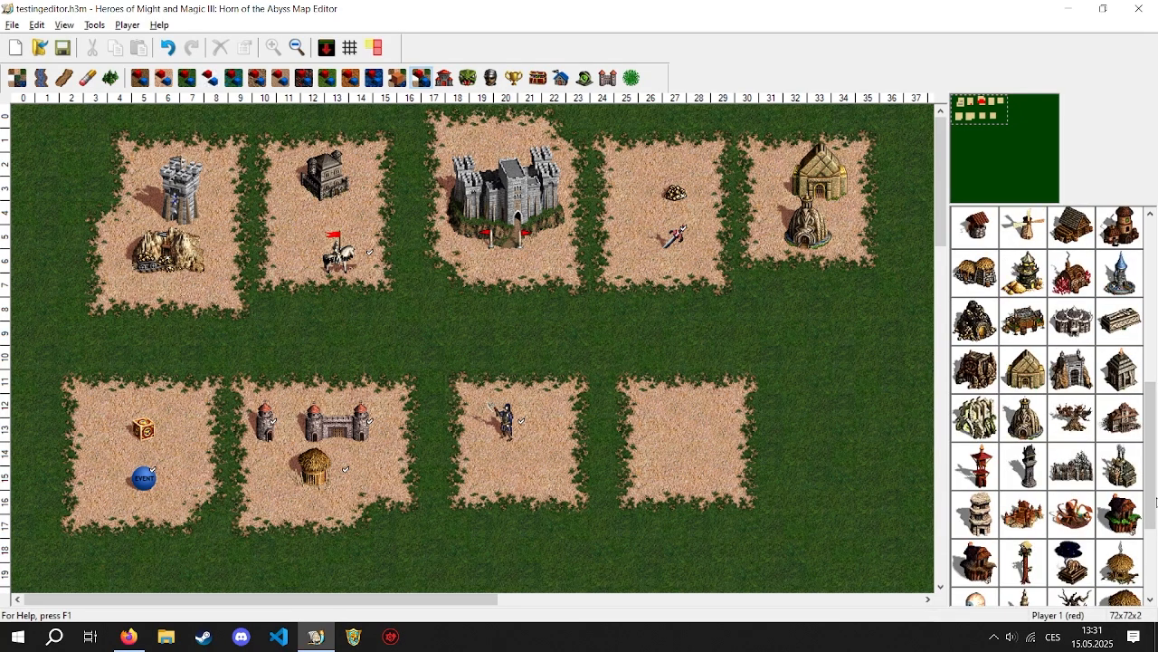
pyautogui.moveTo(1150, 507); pyautogui.dragTo(1150, 573)
pyautogui.click(1023, 532)
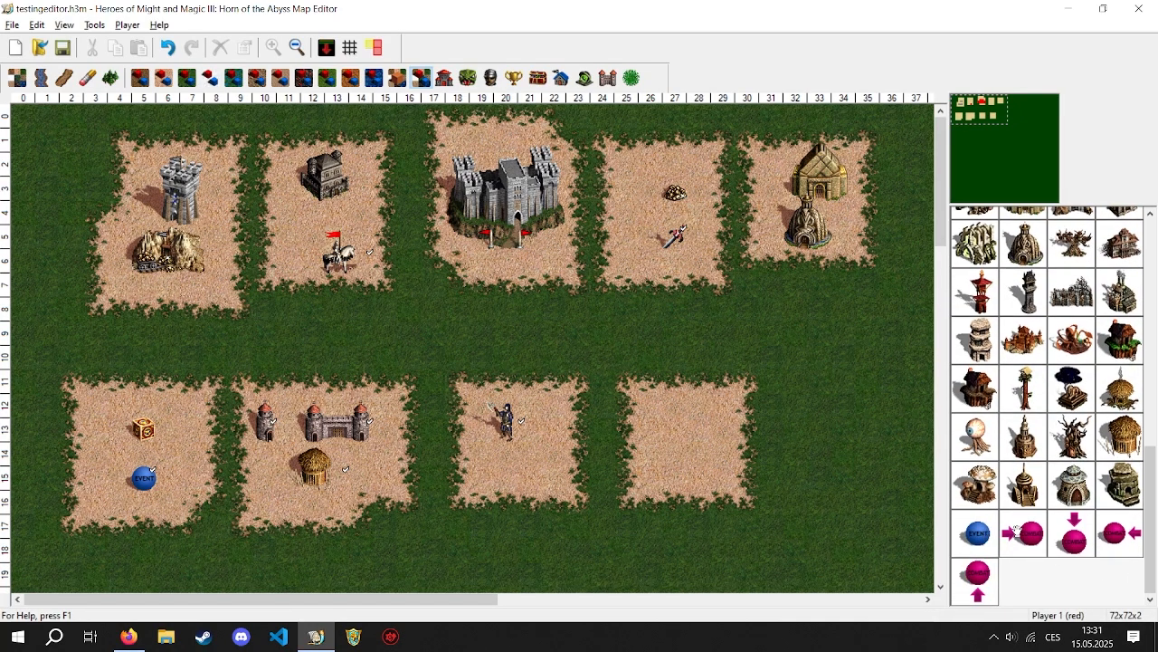
pyautogui.click(676, 439)
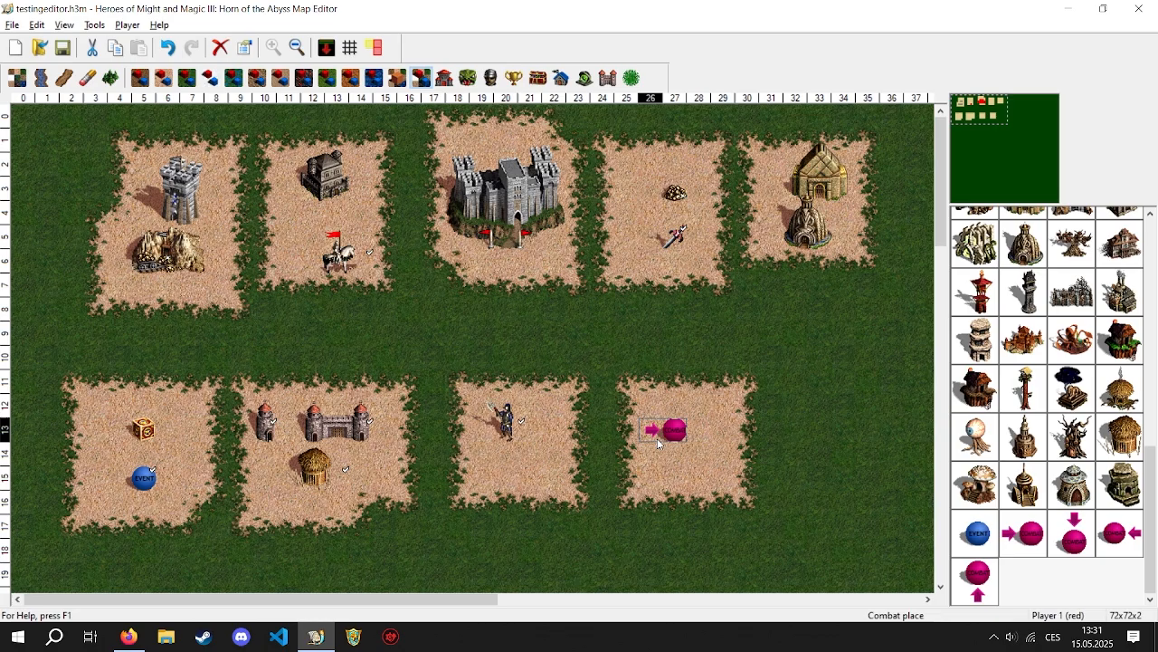
pyautogui.click(688, 458)
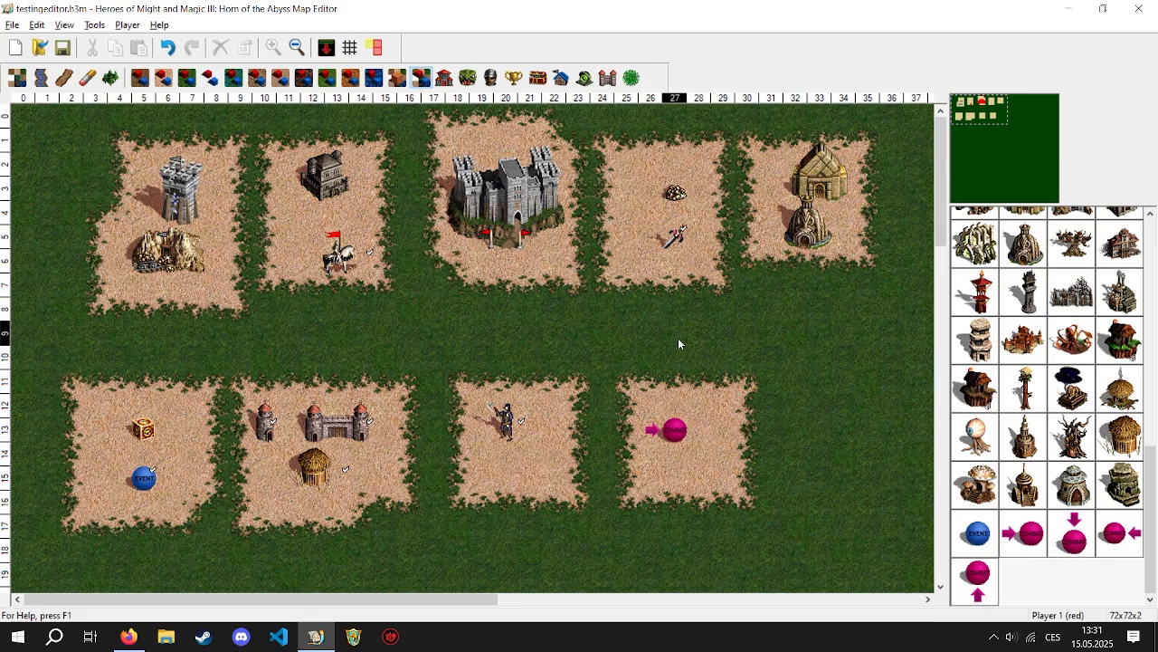
# Step: Place two more combat places with right-pointing arrows and move them onto the grass beside the last sand patch
pyautogui.click(1023, 533)
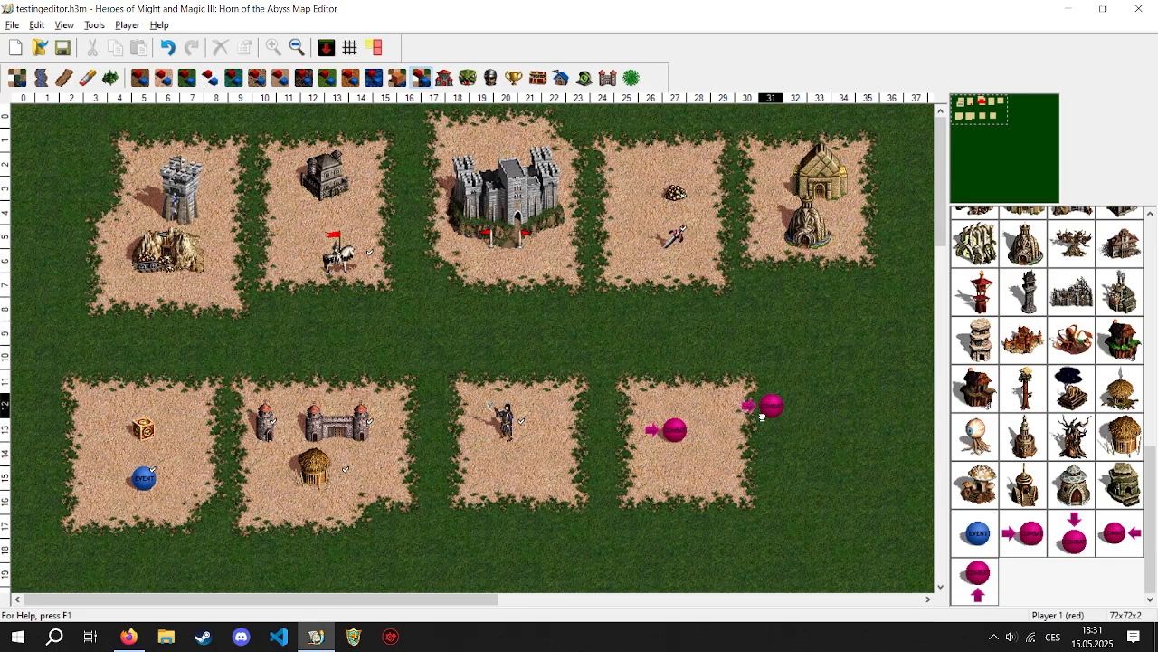
pyautogui.click(776, 429)
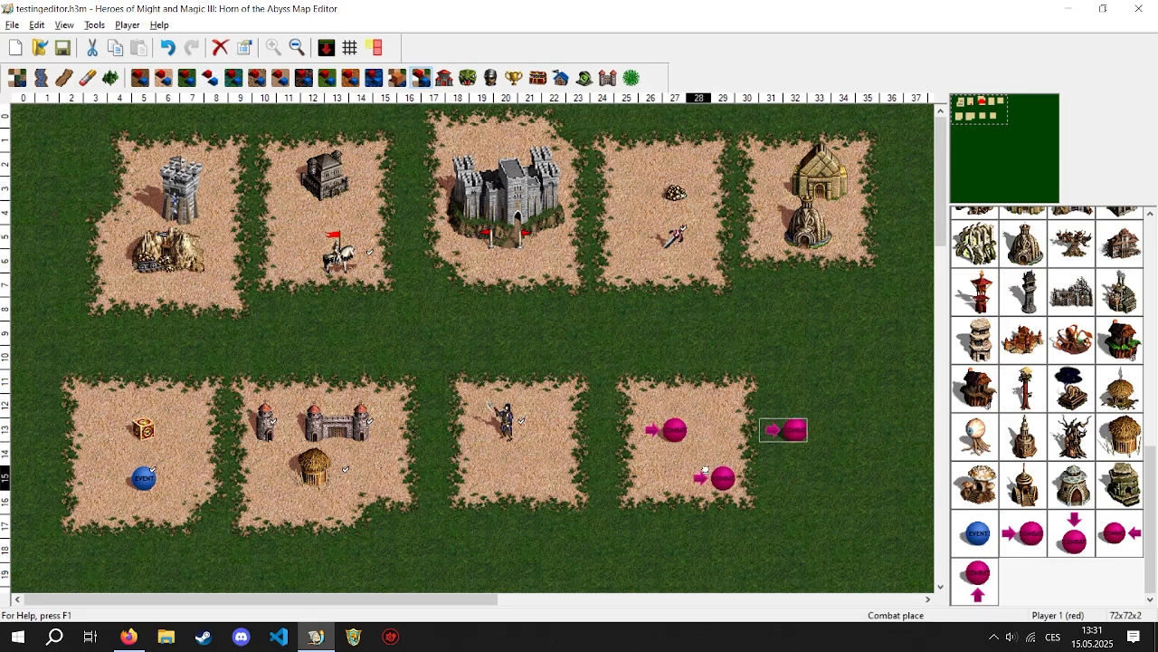
pyautogui.click(713, 477)
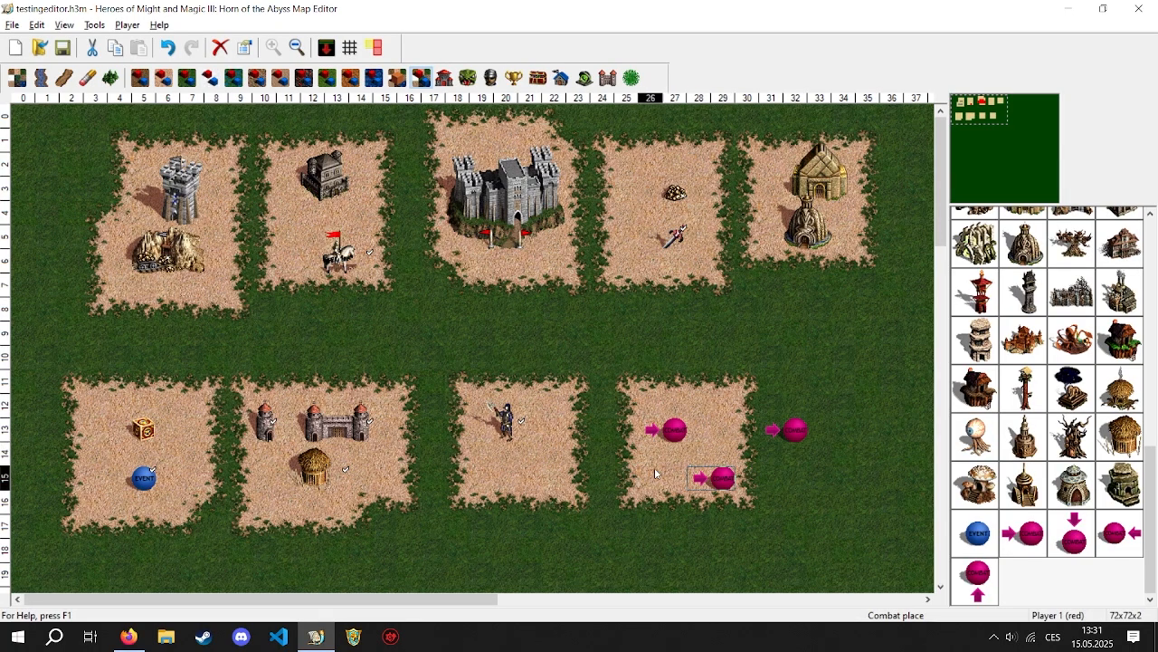
pyautogui.moveTo(791, 436); pyautogui.dragTo(794, 363)
pyautogui.moveTo(724, 477); pyautogui.dragTo(839, 454)
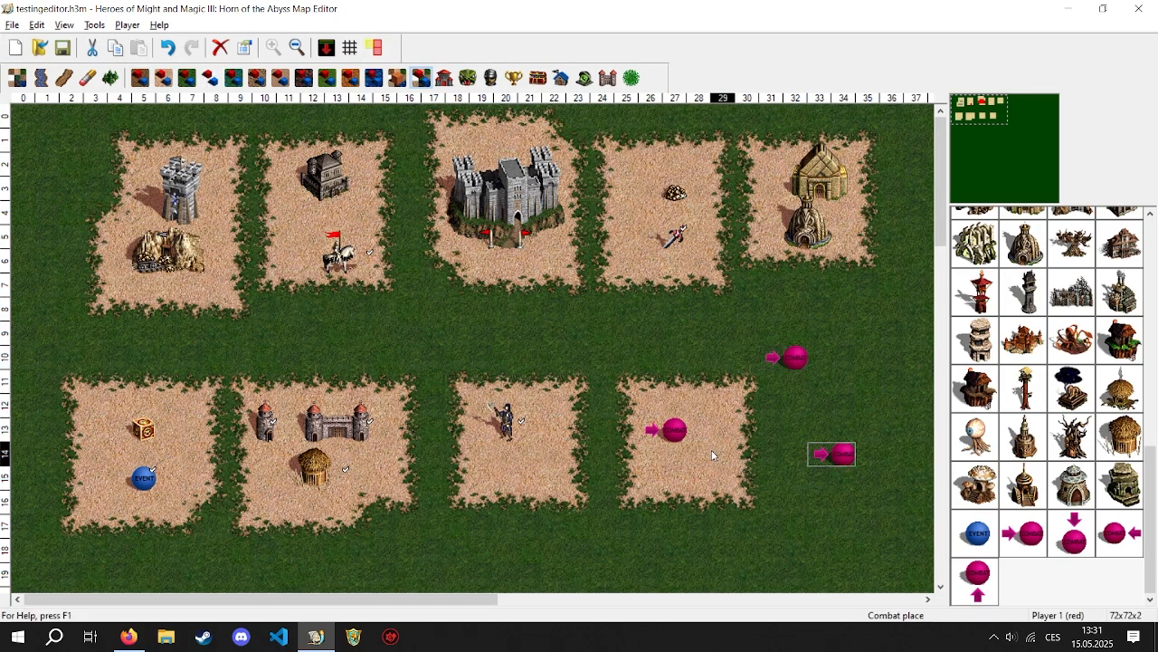
# Step: Delete the two extra combat places from the grass, keeping the one on the sand patch
pyautogui.press('Delete')
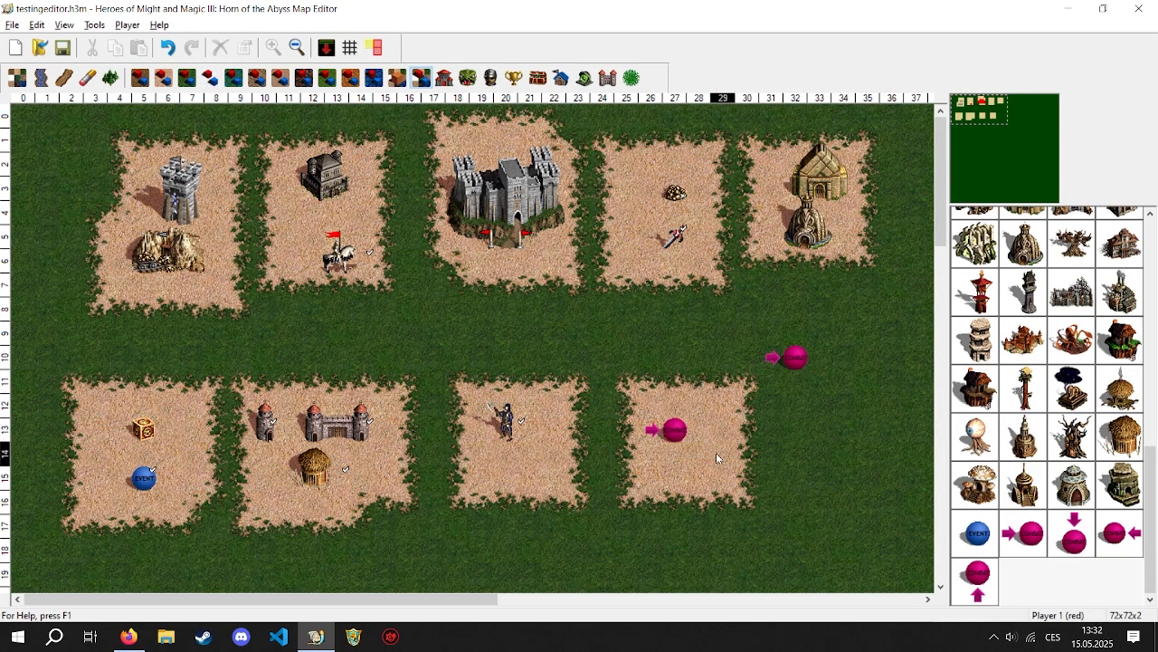
pyautogui.click(796, 358)
pyautogui.press('Delete')
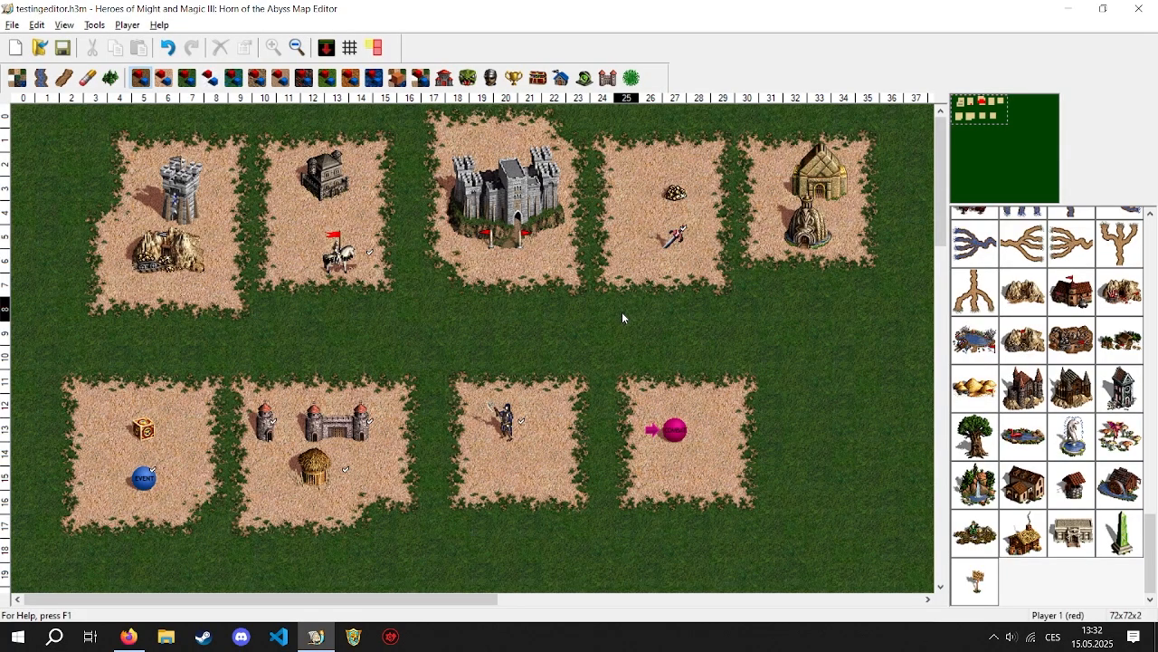
# Step: Open the map specifications and disable the Pawn difficulty level, keeping Knight, Rook, Queen and King enabled
pyautogui.doubleClick(623, 313)
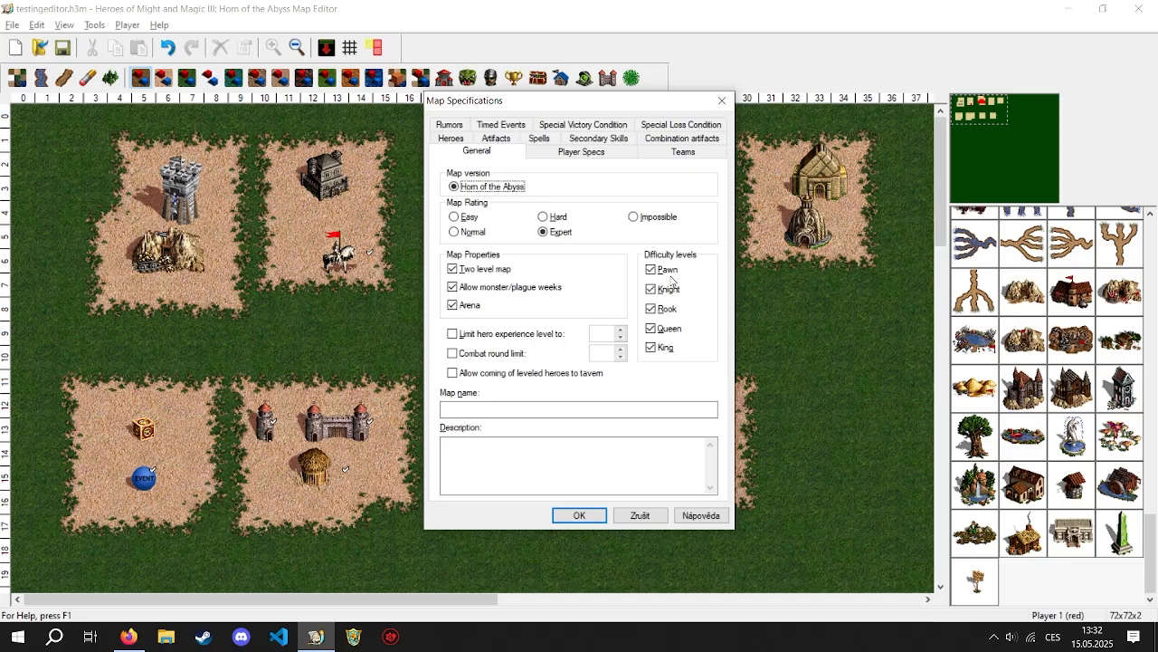
pyautogui.click(671, 276)
pyautogui.click(666, 289)
pyautogui.click(679, 311)
pyautogui.click(675, 330)
pyautogui.click(671, 328)
pyautogui.click(673, 310)
pyautogui.click(675, 291)
# Step: Try out the hero experience level limit, a combat round limit of 10 and leveled heroes in the tavern, leaving all three off
pyautogui.click(519, 340)
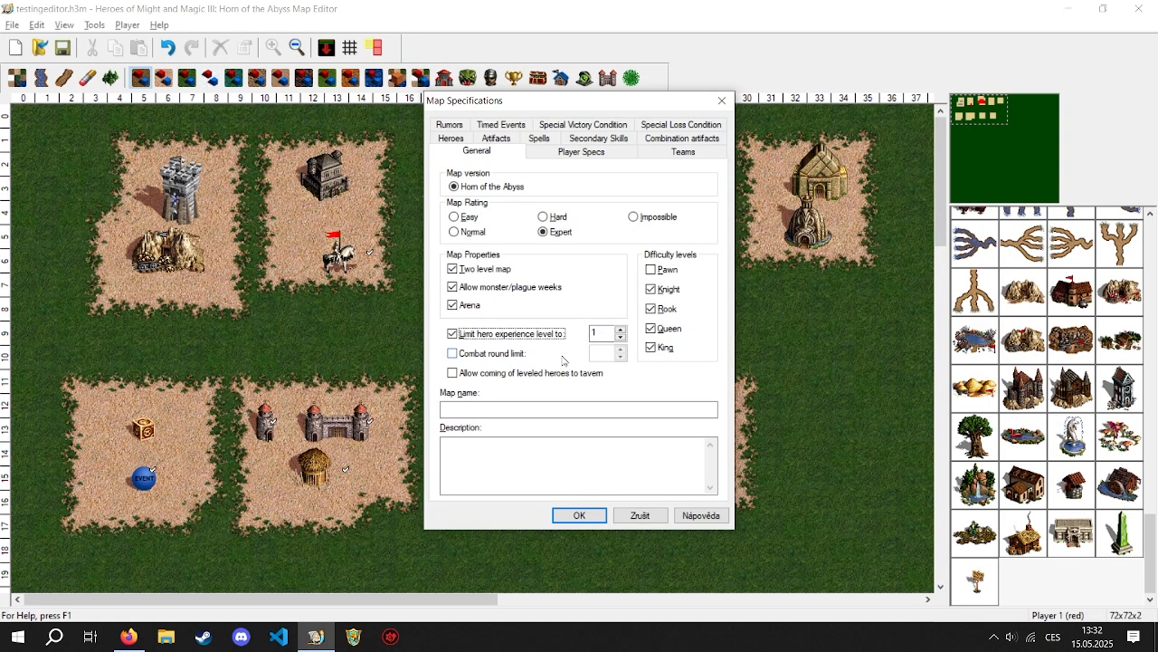
pyautogui.click(494, 354)
pyautogui.click(481, 339)
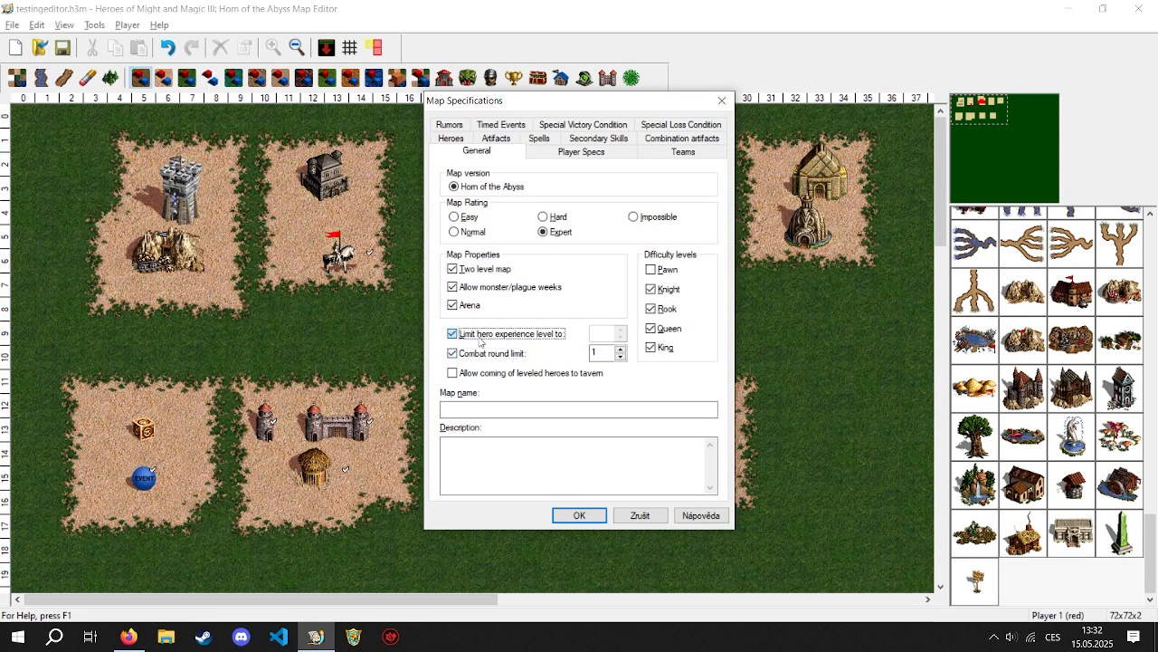
pyautogui.click(481, 341)
pyautogui.doubleClick(599, 353)
pyautogui.write('1')
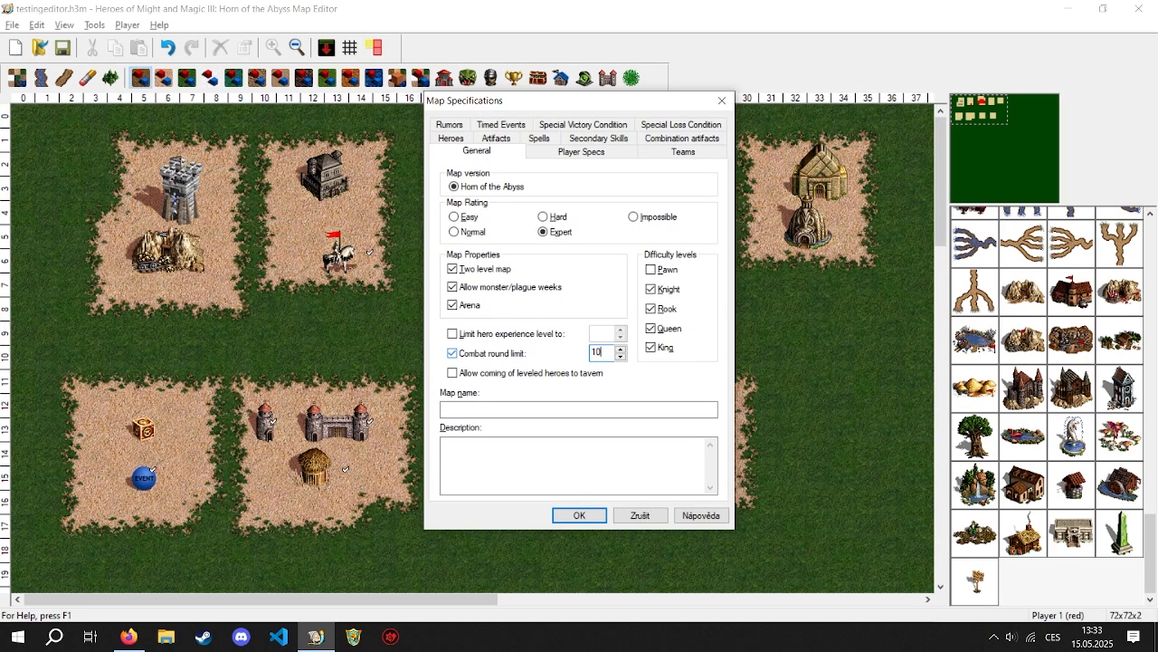
pyautogui.click(493, 354)
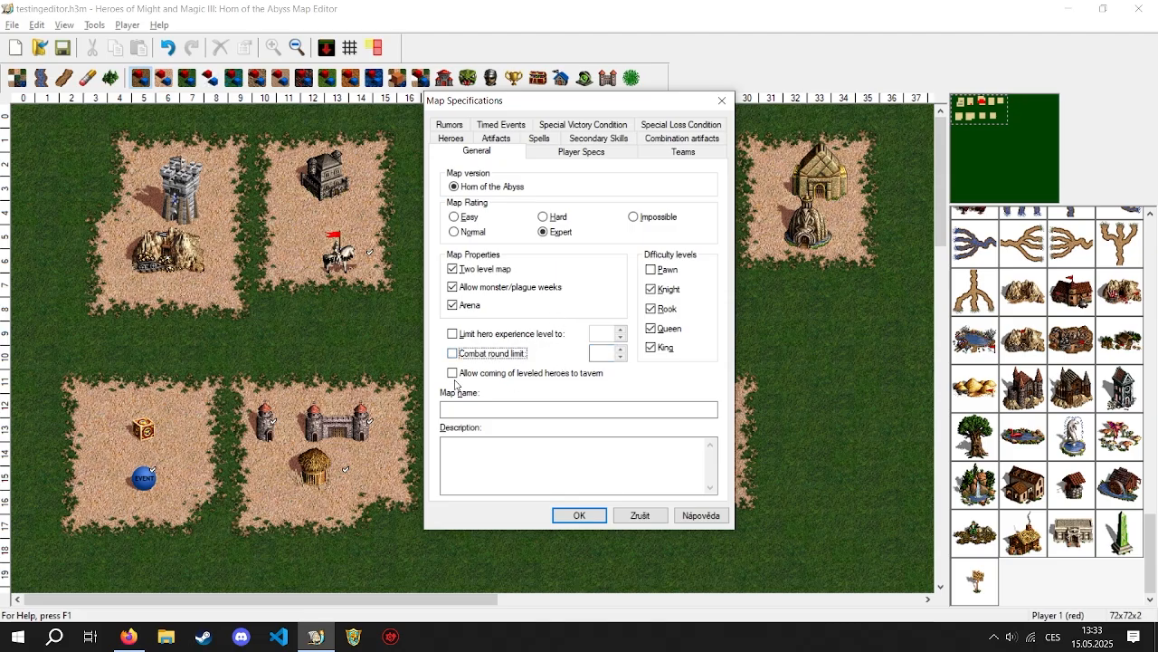
pyautogui.click(463, 377)
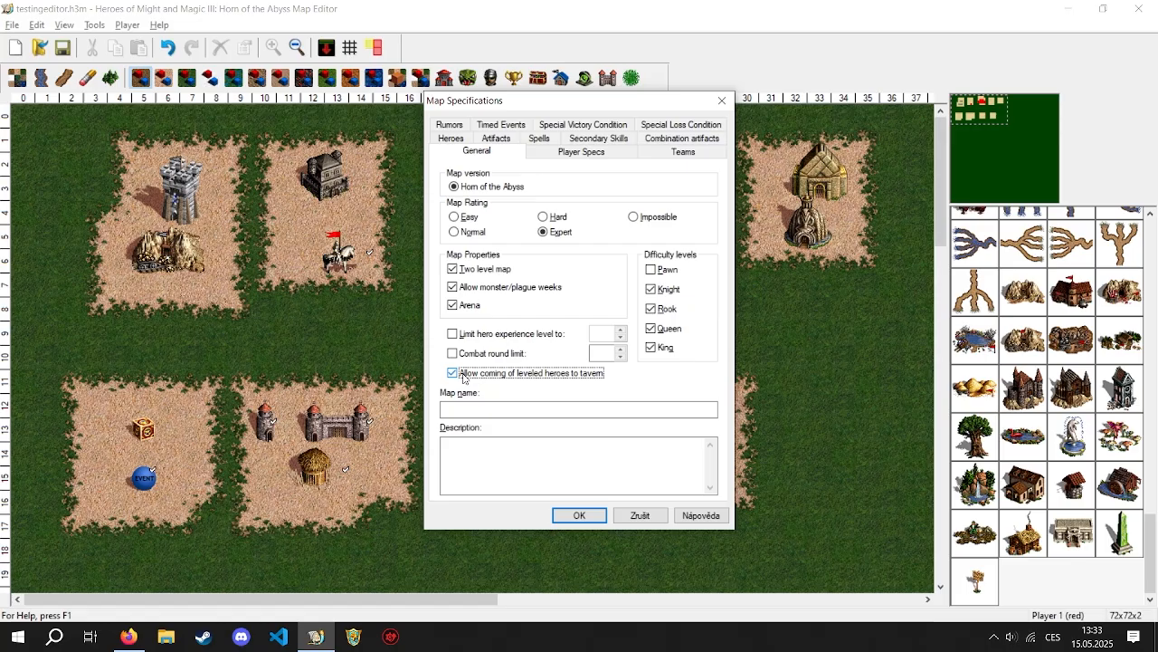
pyautogui.click(465, 378)
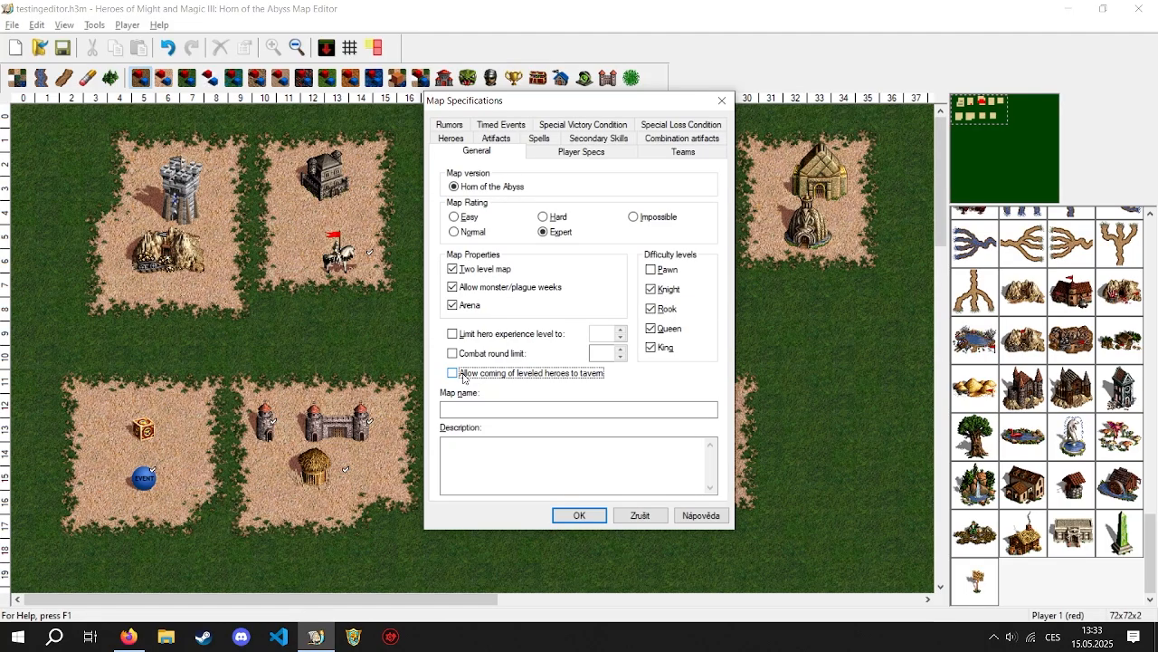
# Step: Name the map "Testing", enter "description" as its description, and accept the map specifications
pyautogui.click(545, 408)
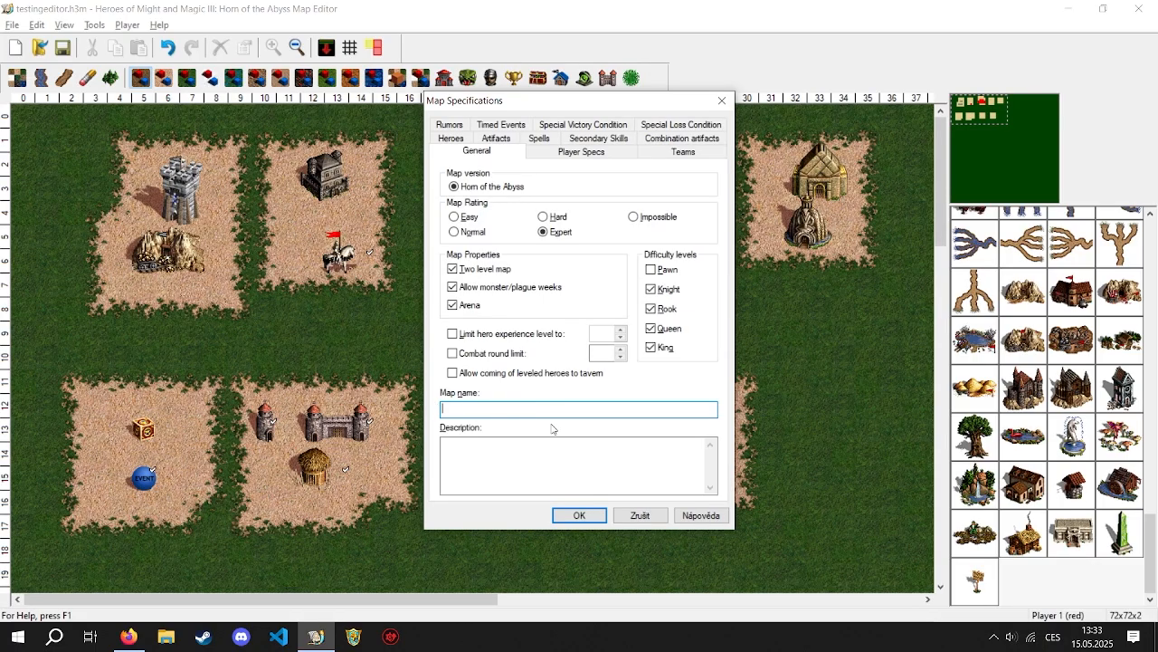
pyautogui.write('TE')
pyautogui.click(443, 442)
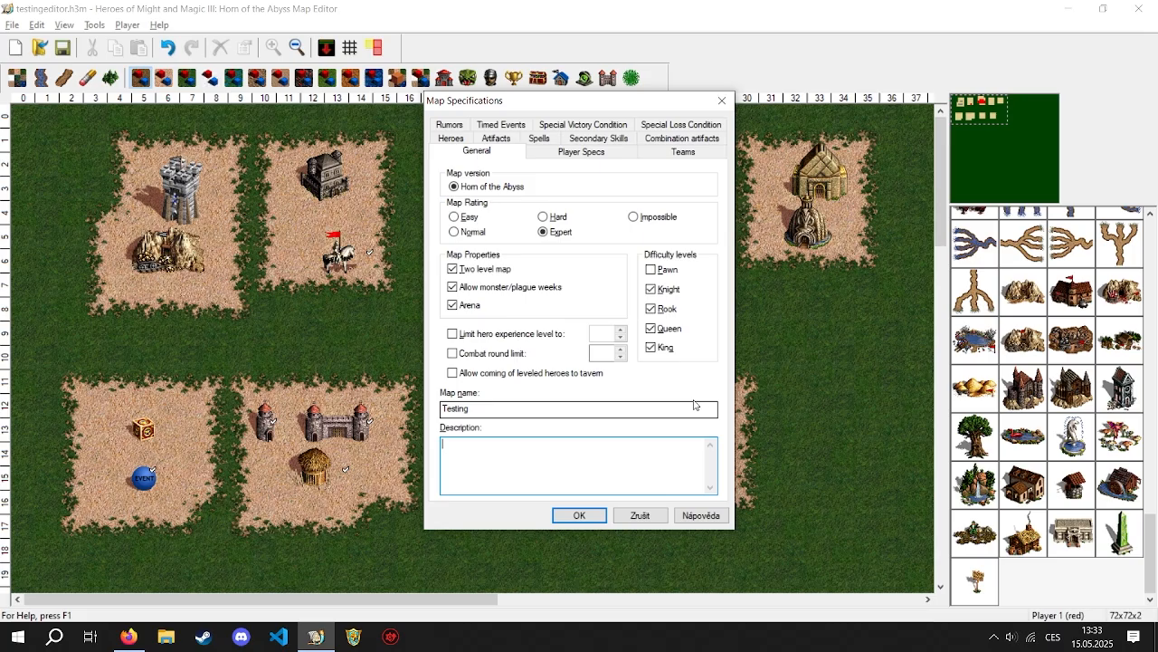
pyautogui.write('description')
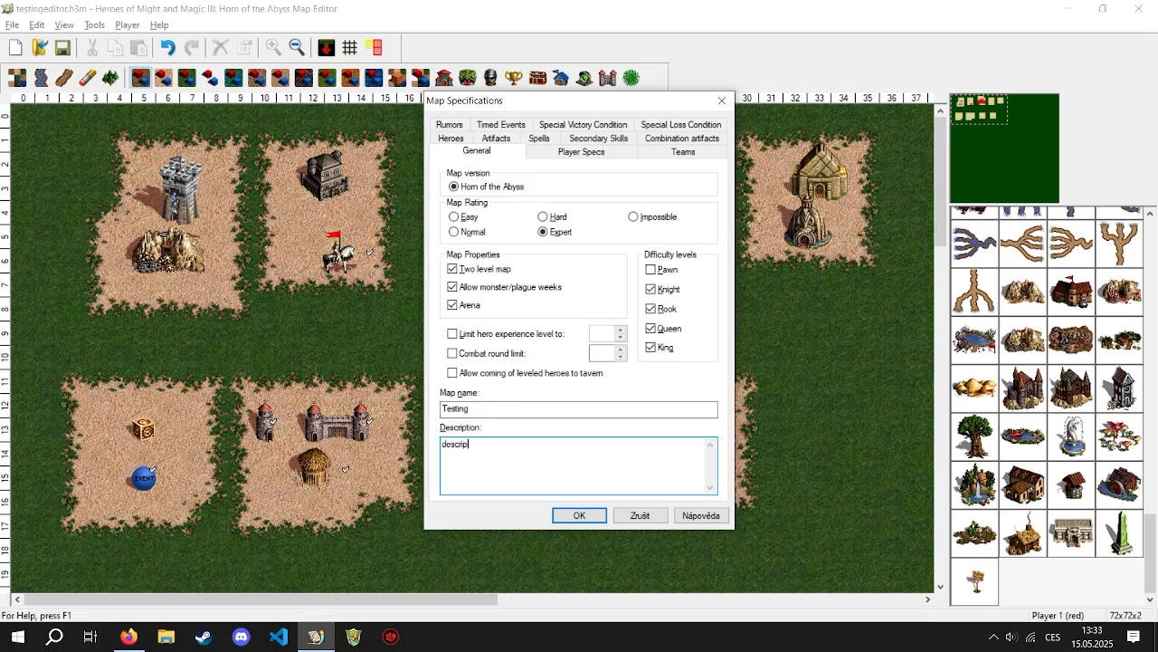
pyautogui.click(579, 515)
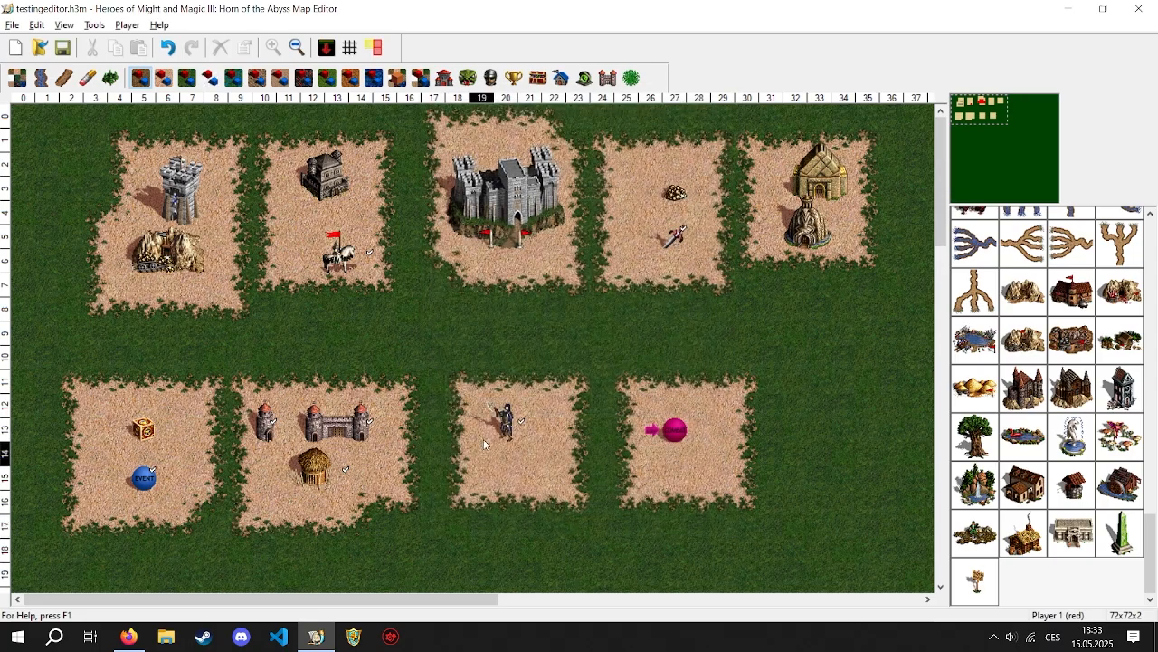
# Step: Look at the Save As dialog for the map file and cancel it
pyautogui.click(13, 24)
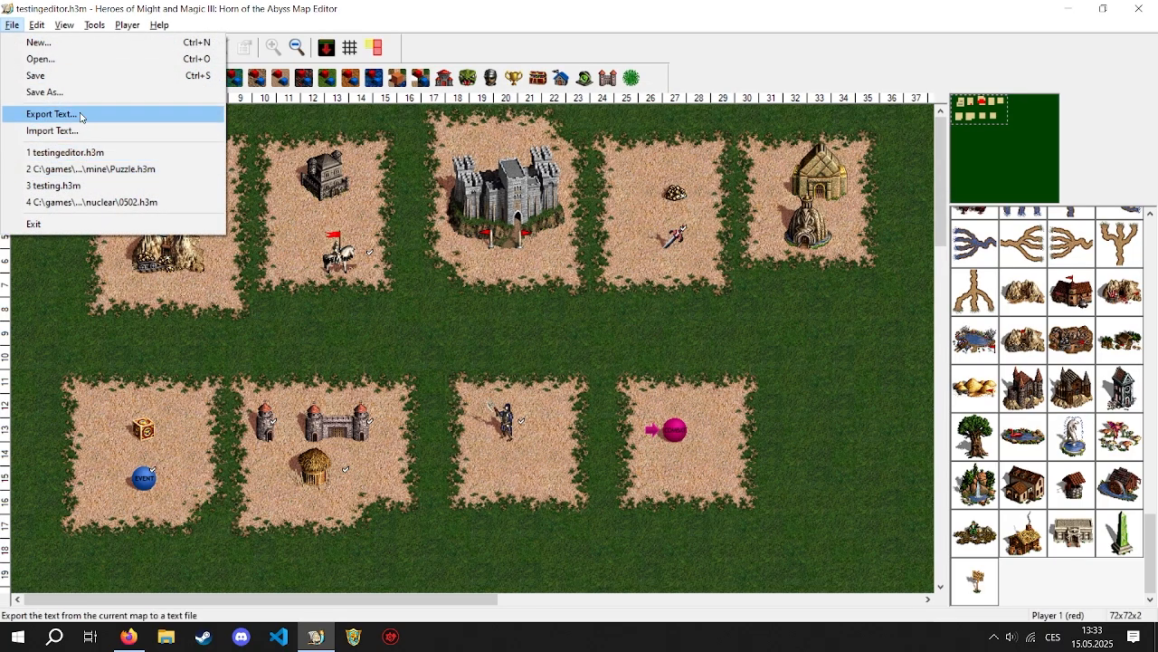
pyautogui.click(44, 91)
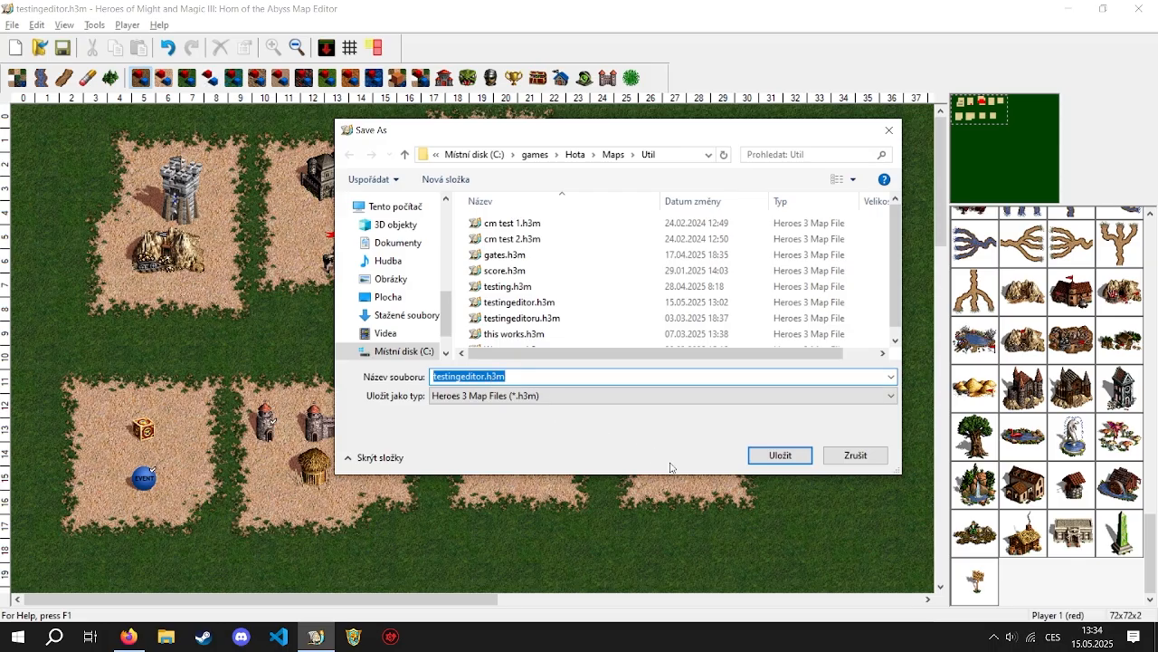
pyautogui.click(842, 457)
# Step: Open the player specs in the map specifications and try out the main town setting for Player 1 (red), leaving it off
pyautogui.hotkey('ctrl', 'm')
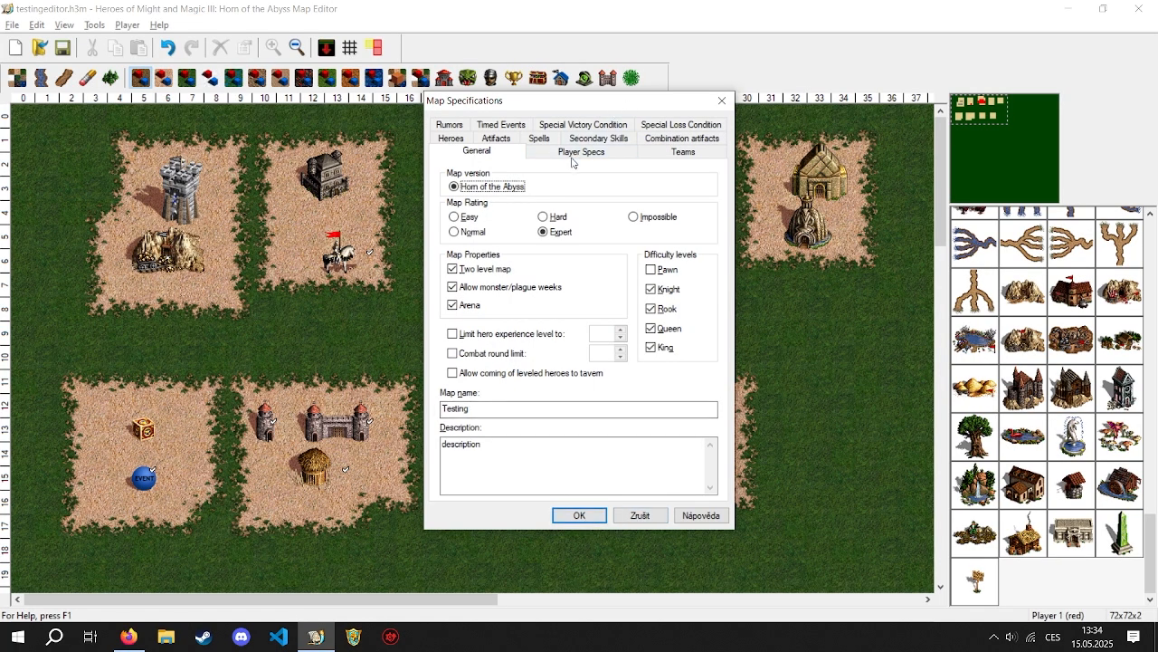
pyautogui.press('Tab')
pyautogui.click(574, 152)
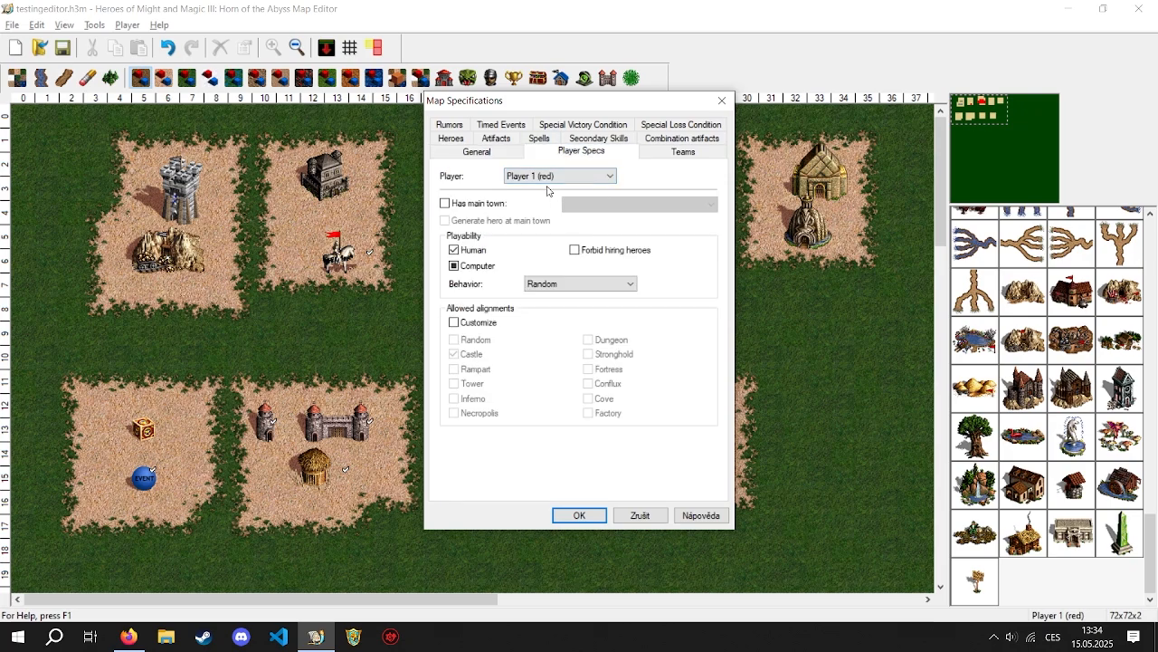
pyautogui.click(462, 207)
pyautogui.click(461, 211)
pyautogui.click(461, 212)
pyautogui.click(462, 223)
pyautogui.click(463, 223)
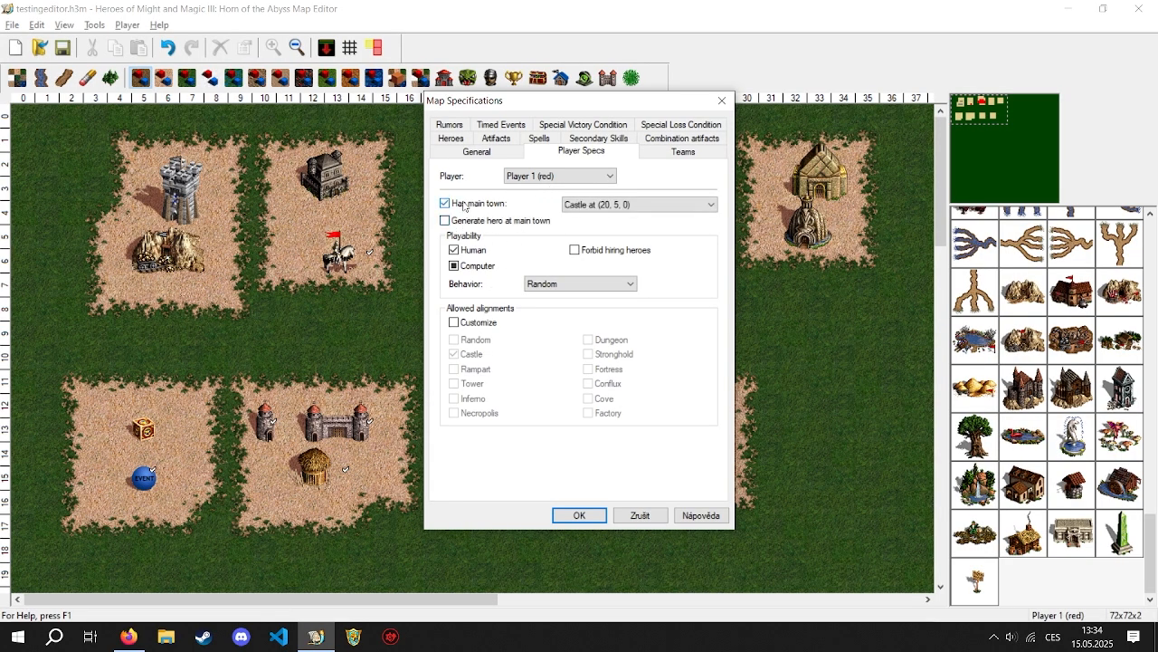
pyautogui.click(463, 206)
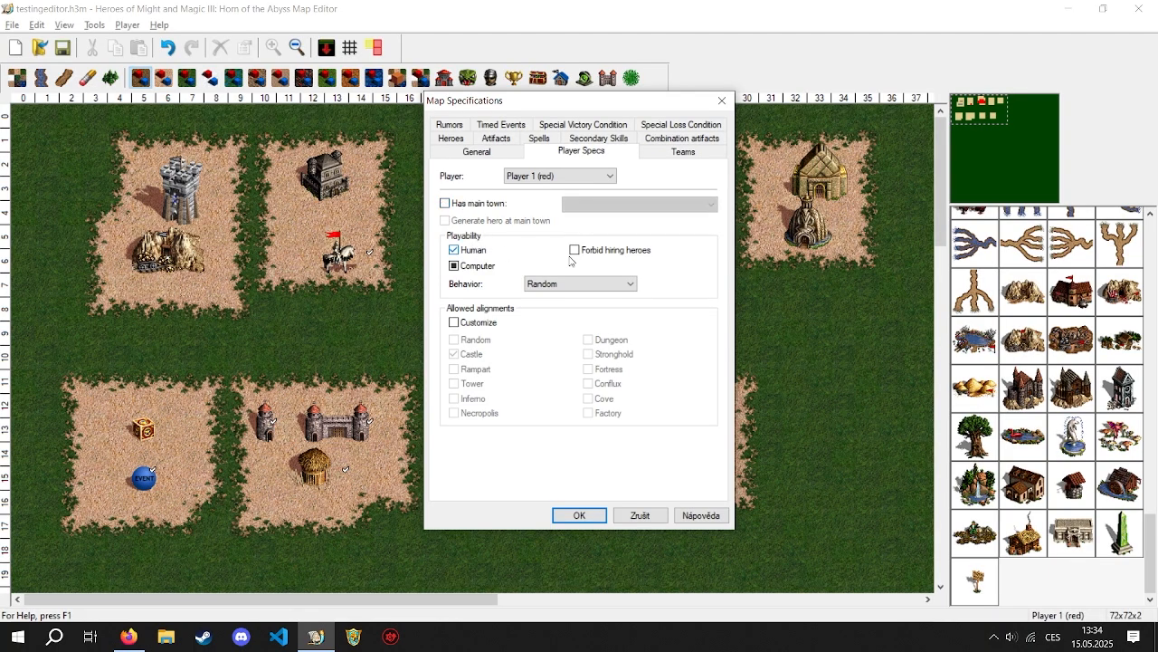
# Step: Examine the computer behavior options and the list of available players in the player specs, and accept the map specifications
pyautogui.click(579, 284)
pyautogui.click(543, 296)
pyautogui.click(580, 285)
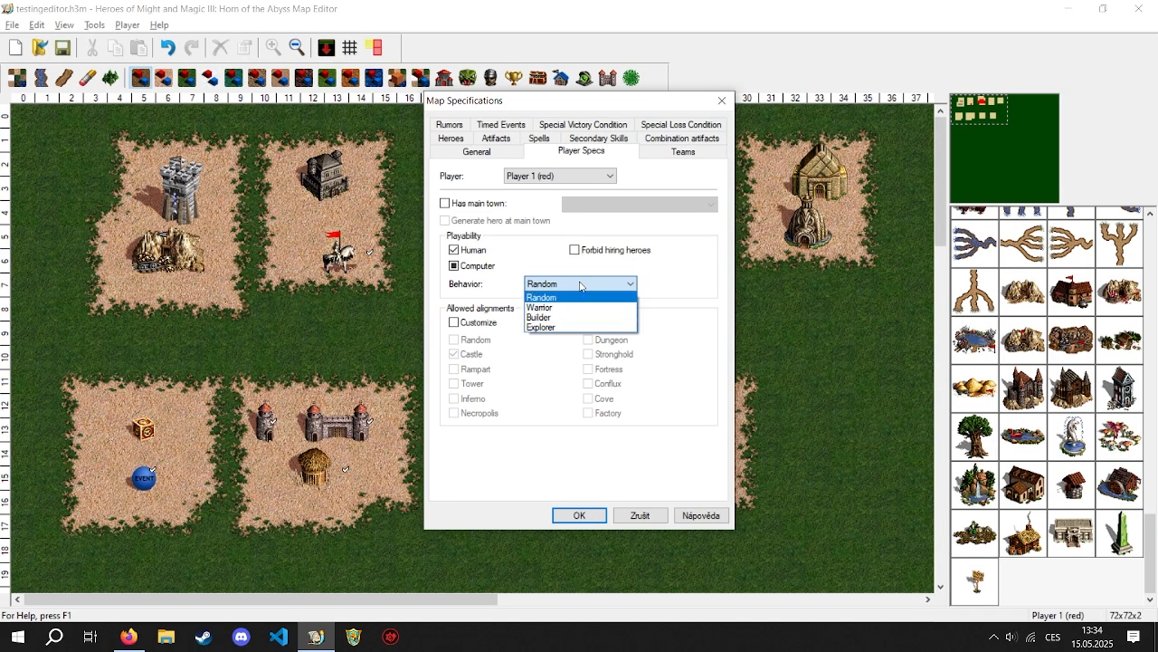
pyautogui.click(580, 285)
pyautogui.click(543, 176)
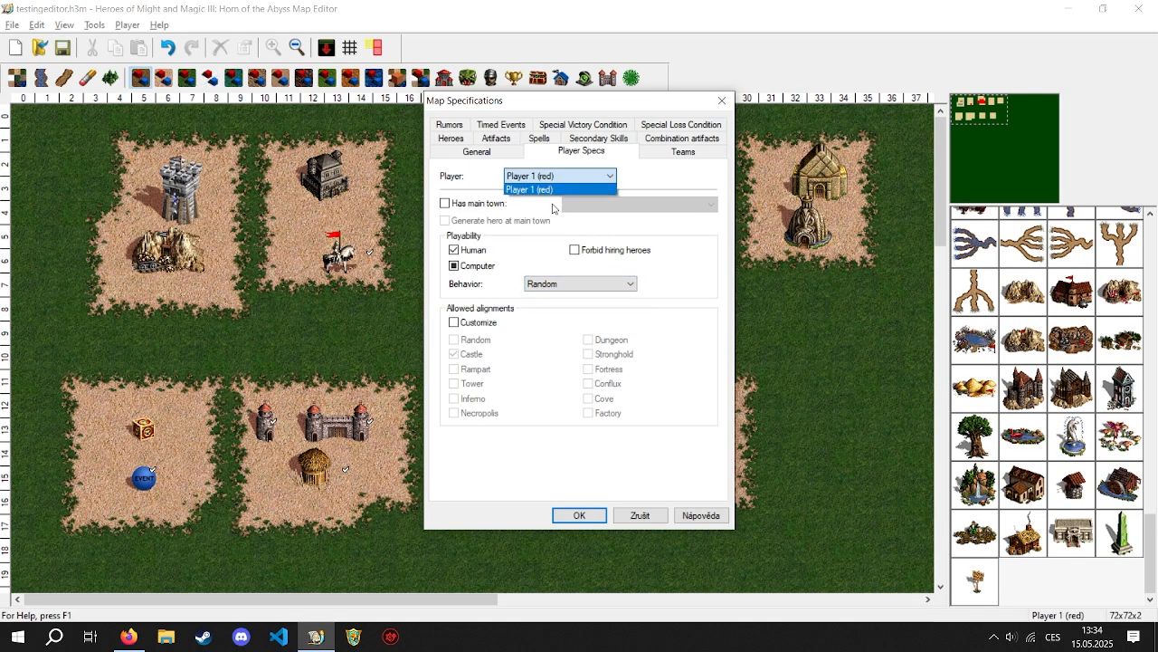
pyautogui.click(570, 189)
pyautogui.click(546, 268)
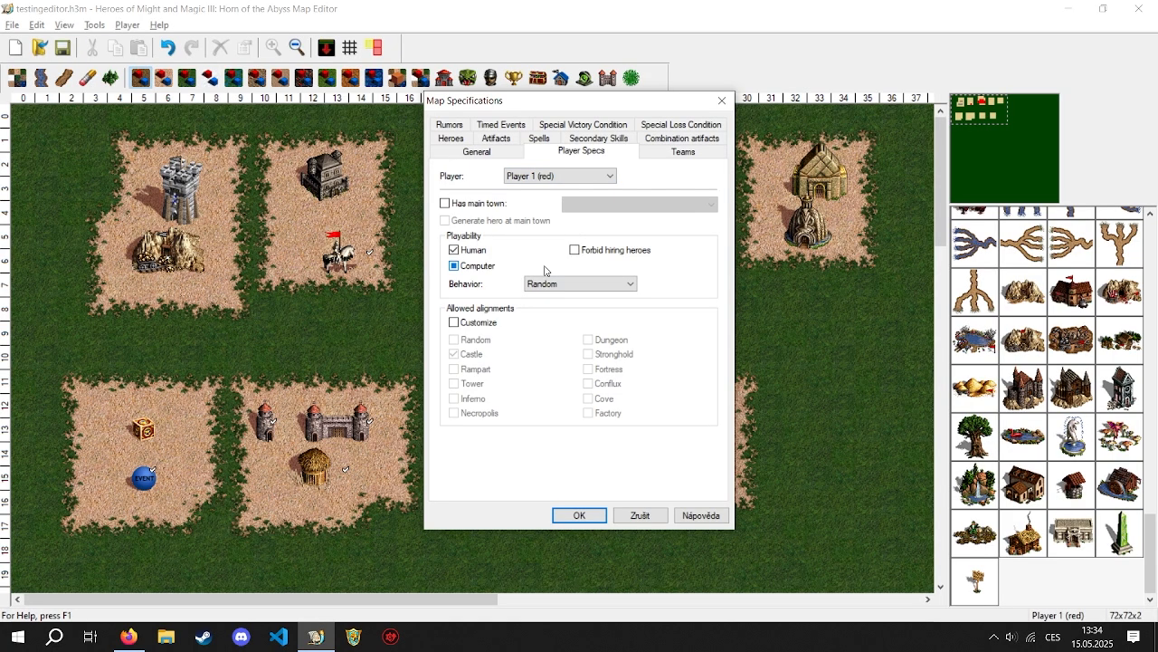
pyautogui.click(579, 515)
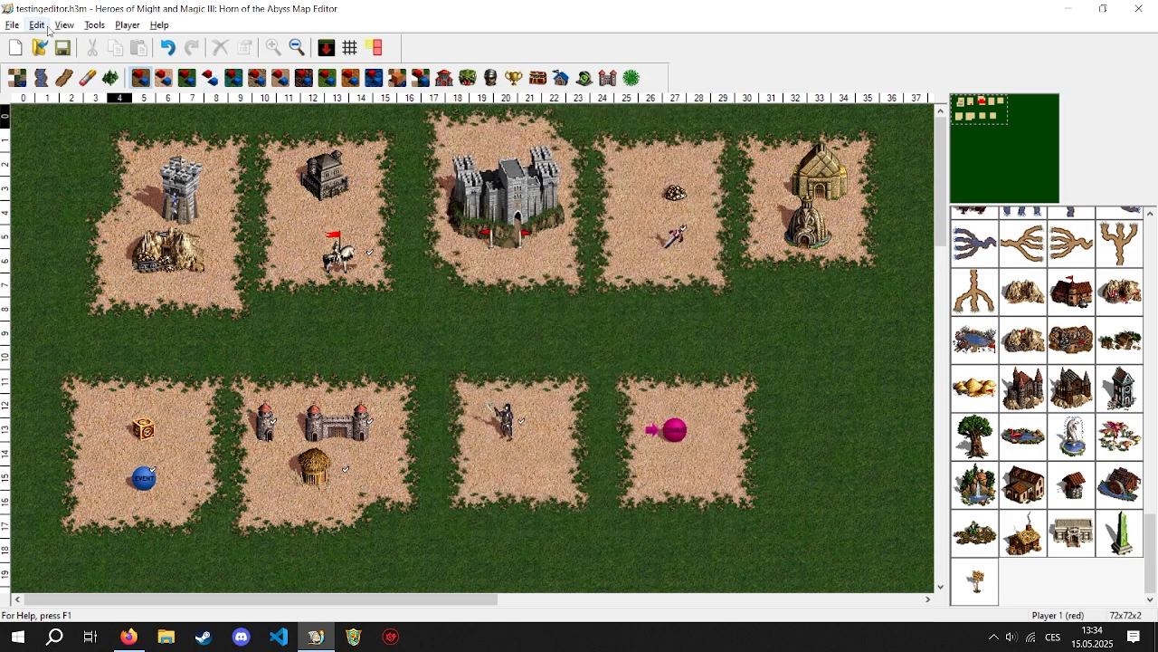
# Step: Make Player 2 (blue) active and place a blue Knight hero on the grass just below the castle
pyautogui.click(127, 24)
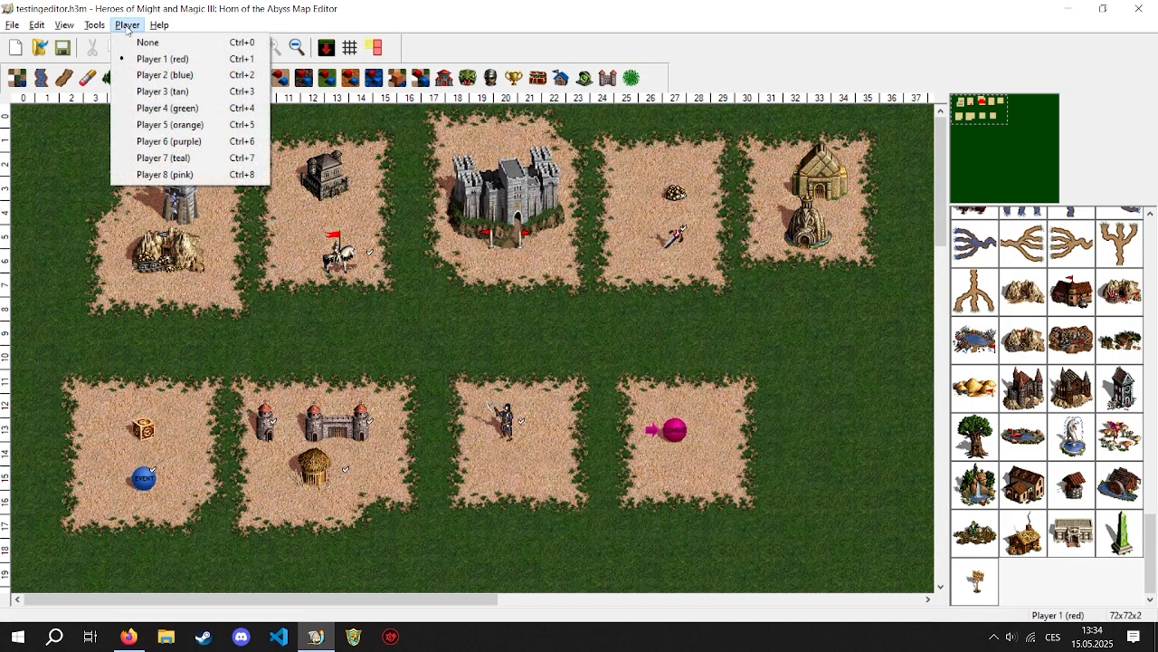
pyautogui.click(167, 75)
pyautogui.click(493, 78)
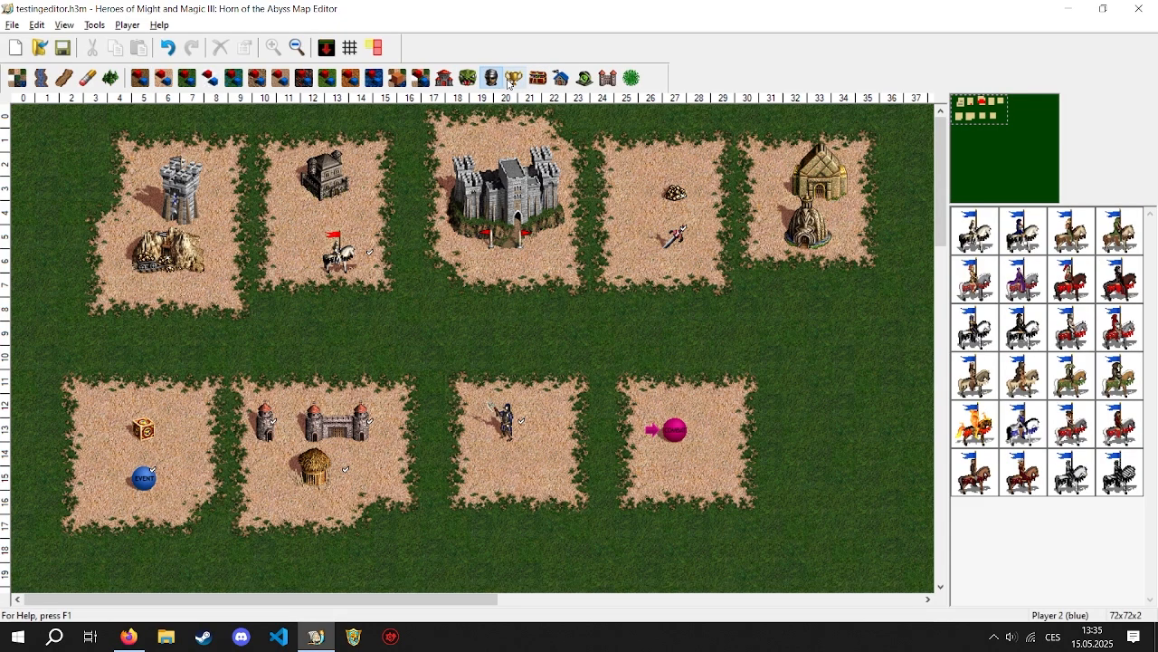
pyautogui.click(976, 232)
pyautogui.click(511, 306)
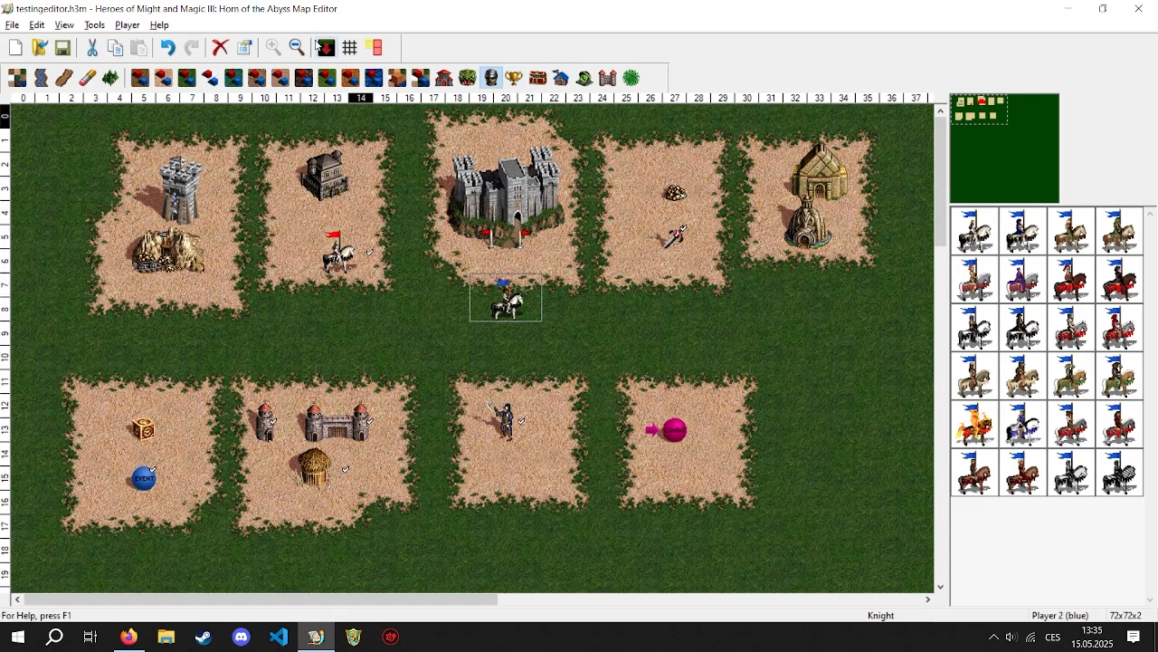
# Step: Make Player 3 (tan) active and place a tan Knight hero on the grass above the bottom-row dirt patches
pyautogui.click(127, 24)
pyautogui.click(169, 88)
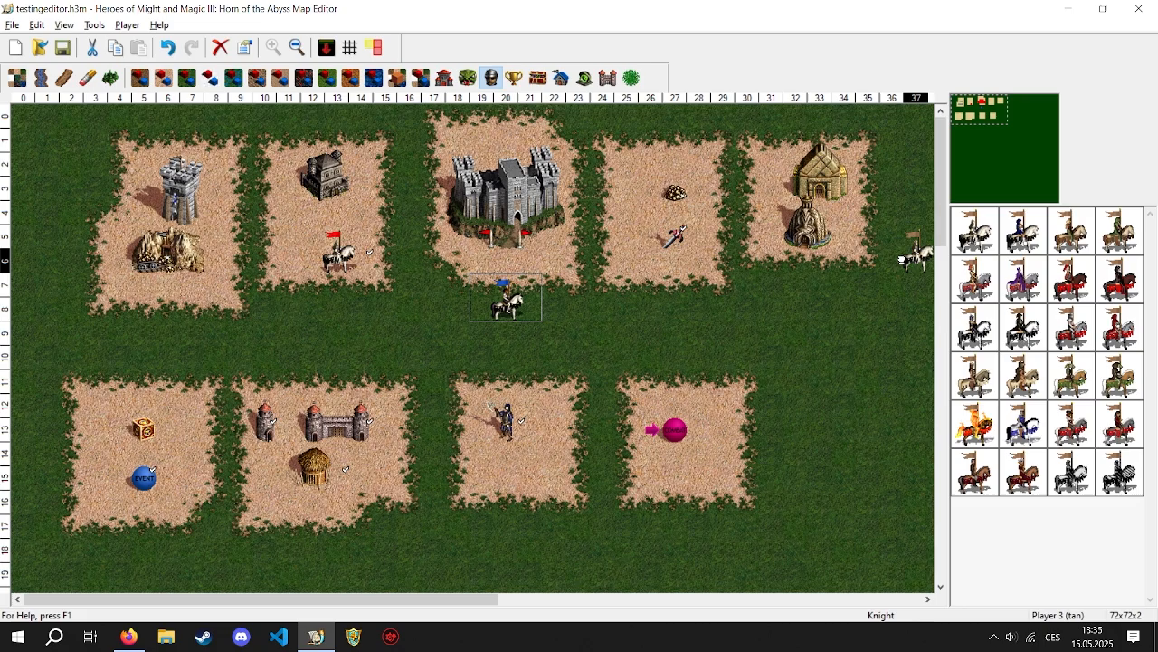
pyautogui.click(622, 351)
# Step: Open the player specs in the map specifications and check the list of available players, keeping Player 1 (red) selected
pyautogui.hotkey('ctrl', 'm')
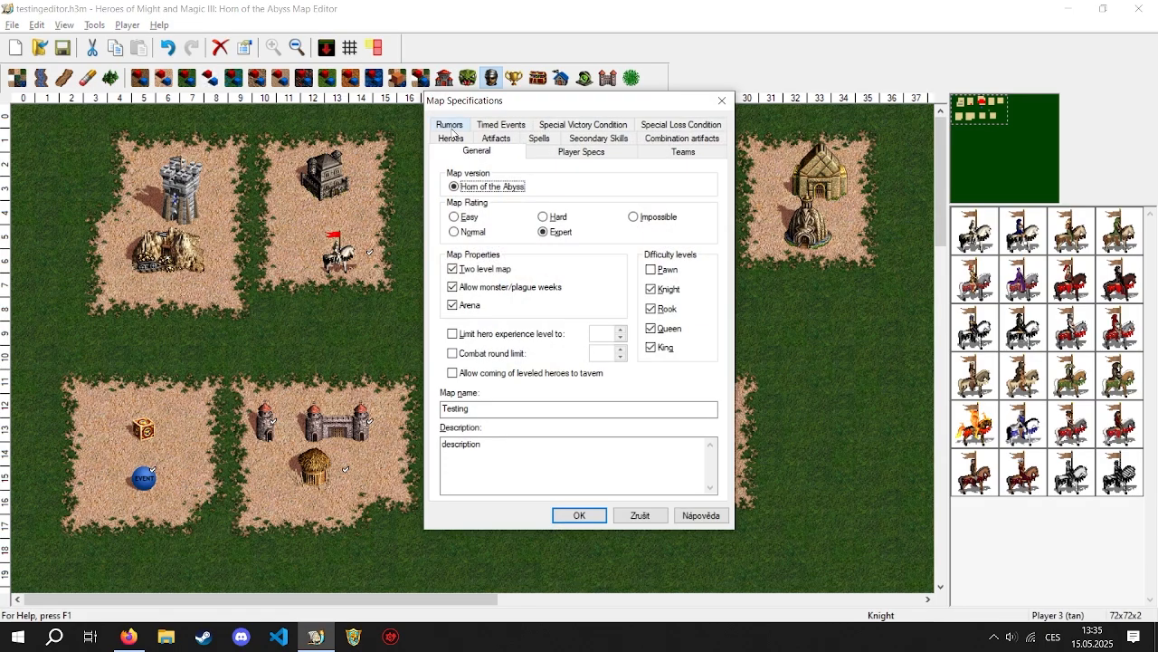
pyautogui.click(581, 151)
pyautogui.click(560, 177)
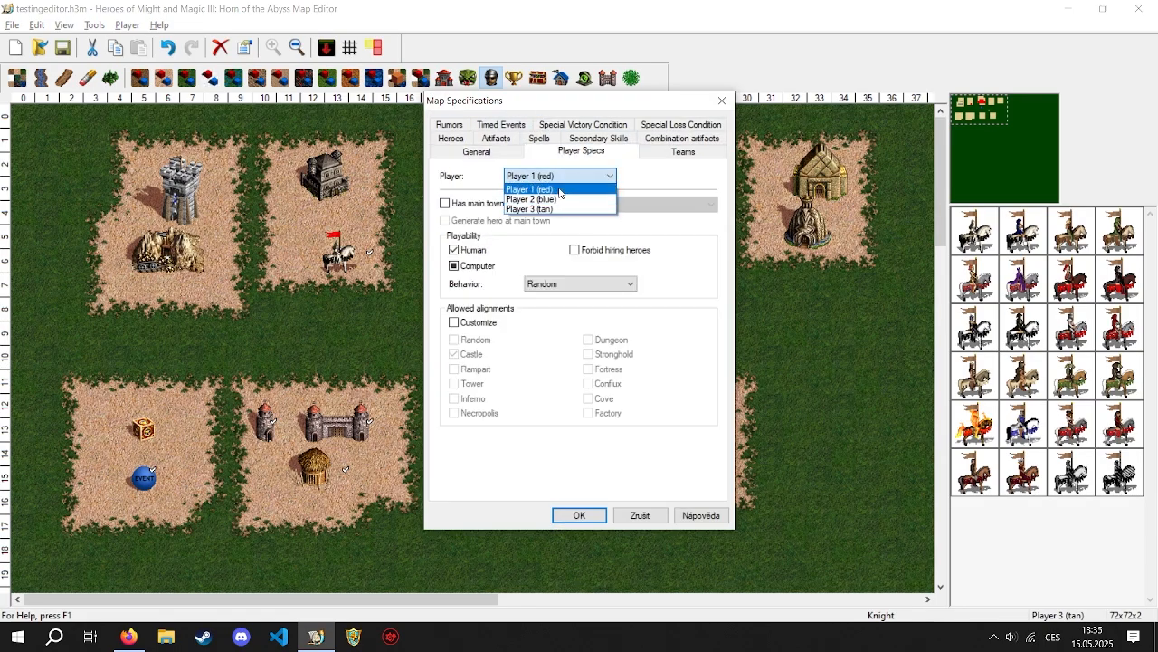
pyautogui.click(567, 189)
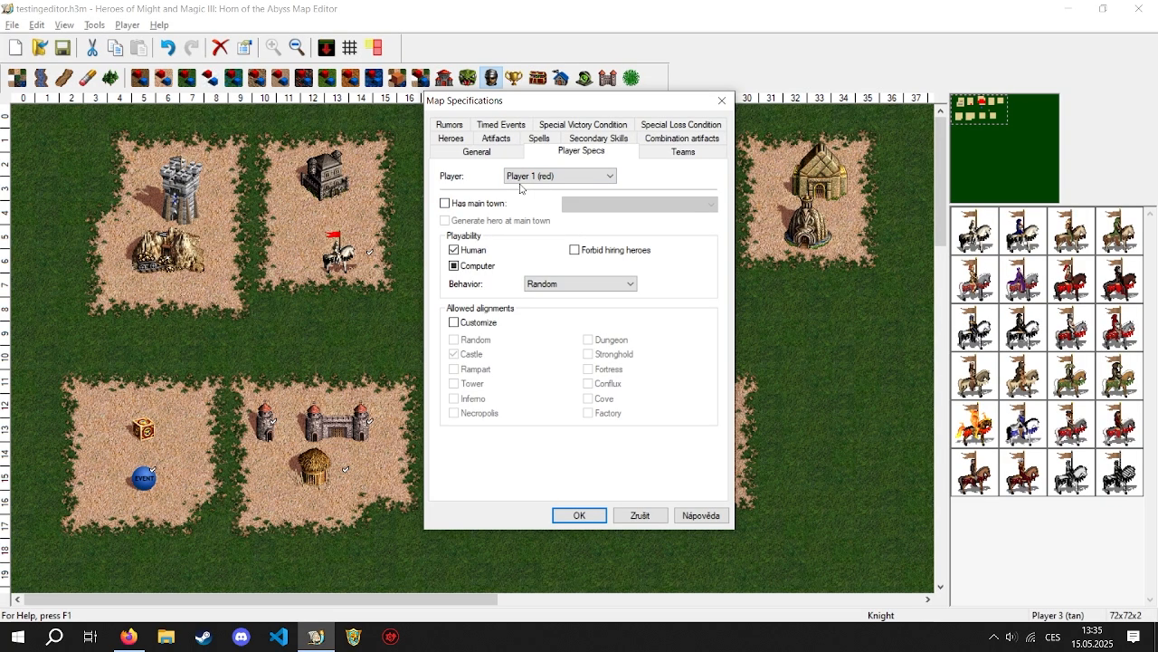
# Step: Customize the allowed alignments of Player 2 (blue) to Rampart and Tower
pyautogui.click(534, 176)
pyautogui.click(543, 195)
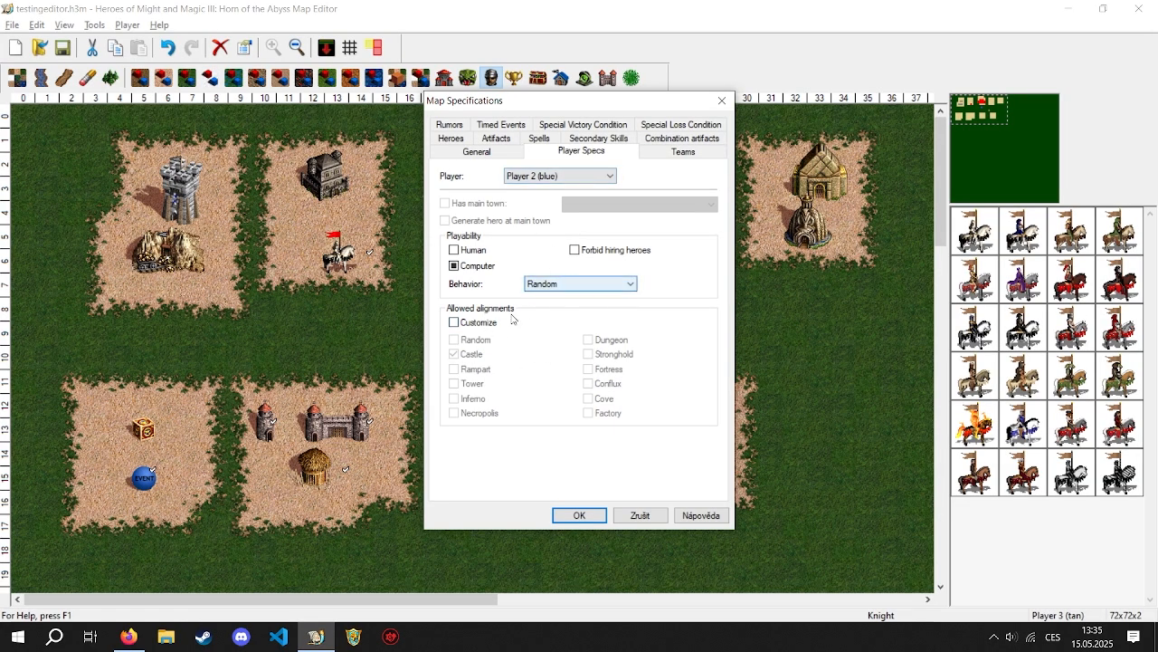
pyautogui.click(455, 324)
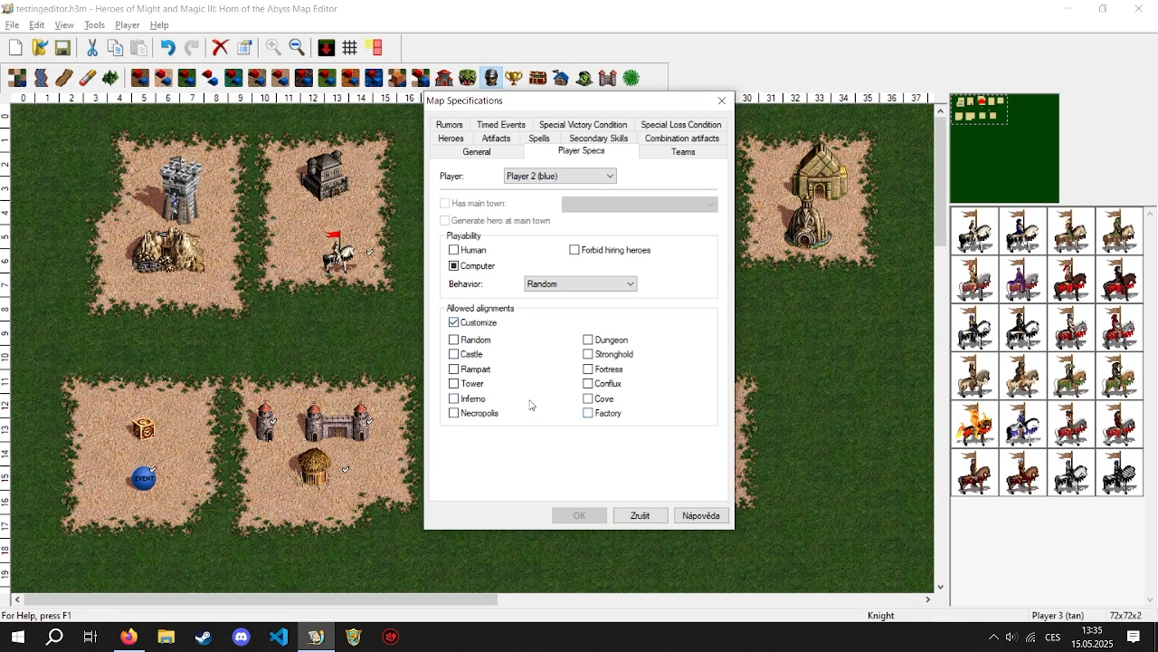
pyautogui.click(460, 369)
pyautogui.click(462, 384)
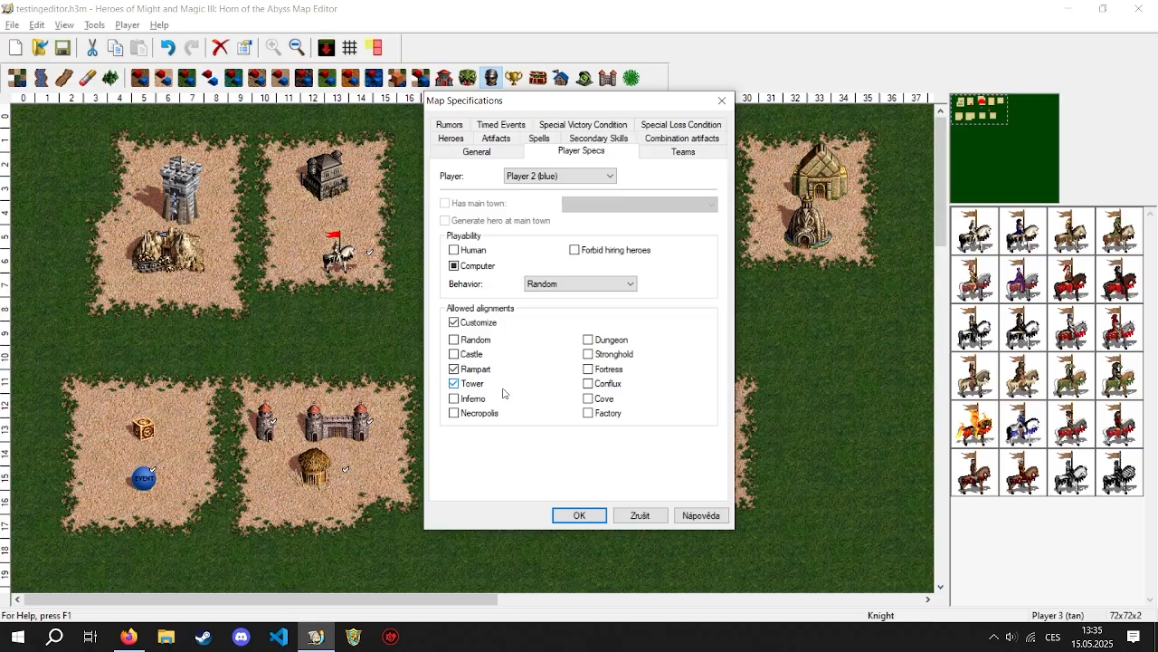
# Step: Enable teams with two teams and try out different team assignments for Player 1 (red) and Player 2 (blue)
pyautogui.click(662, 159)
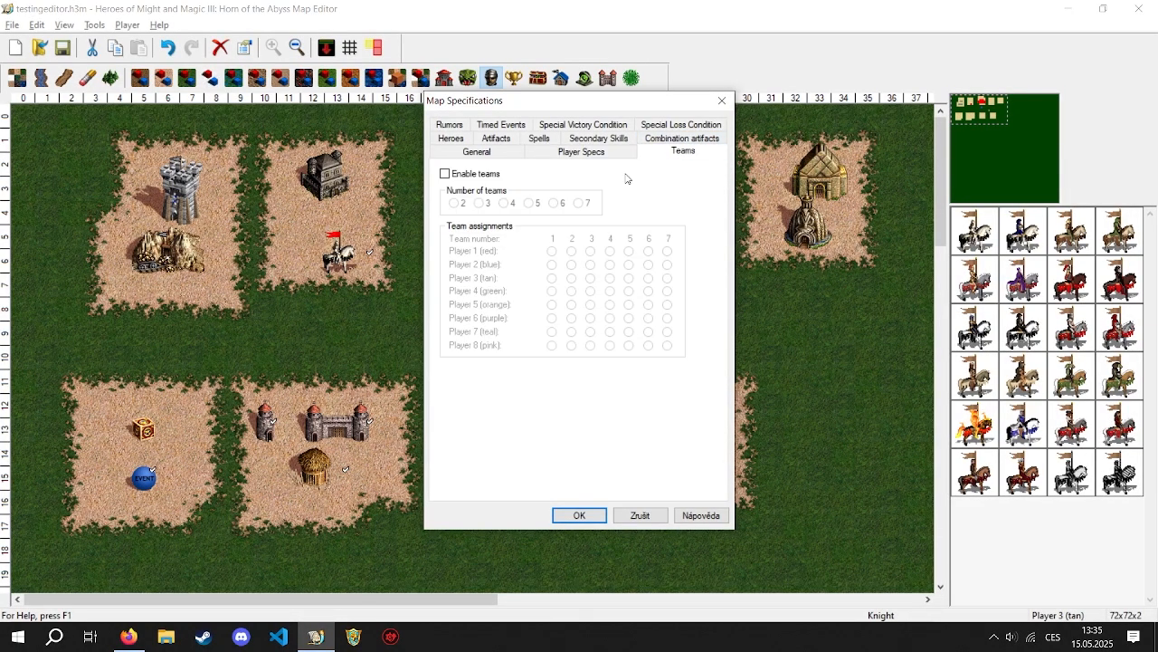
pyautogui.click(444, 173)
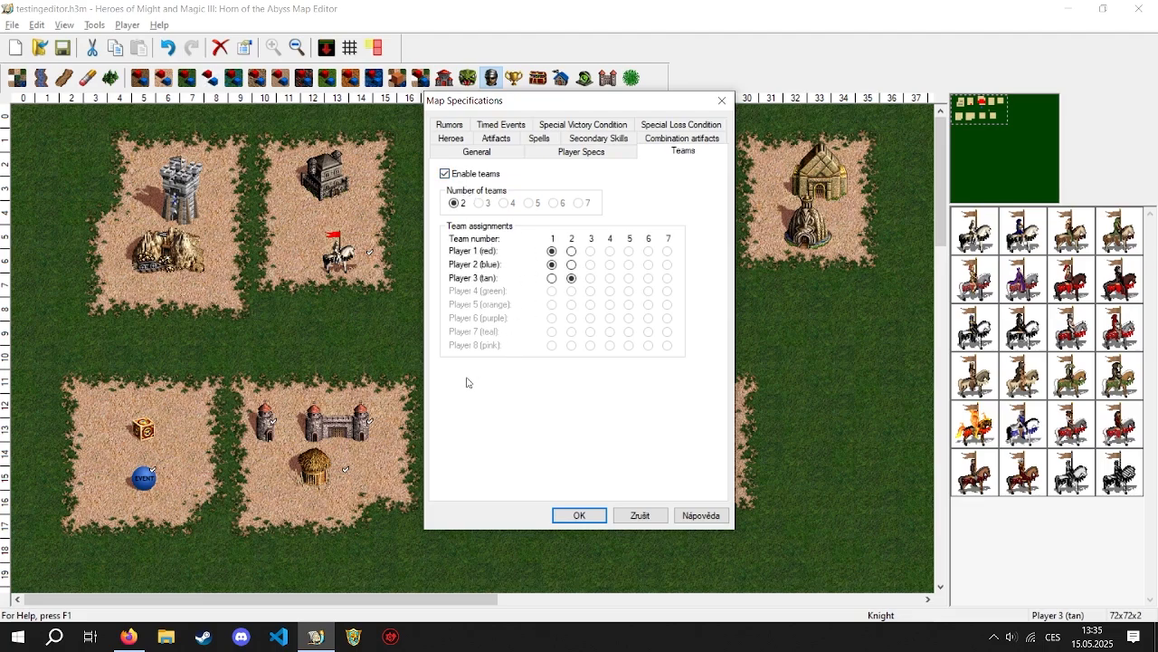
pyautogui.click(571, 250)
pyautogui.click(572, 265)
pyautogui.click(552, 252)
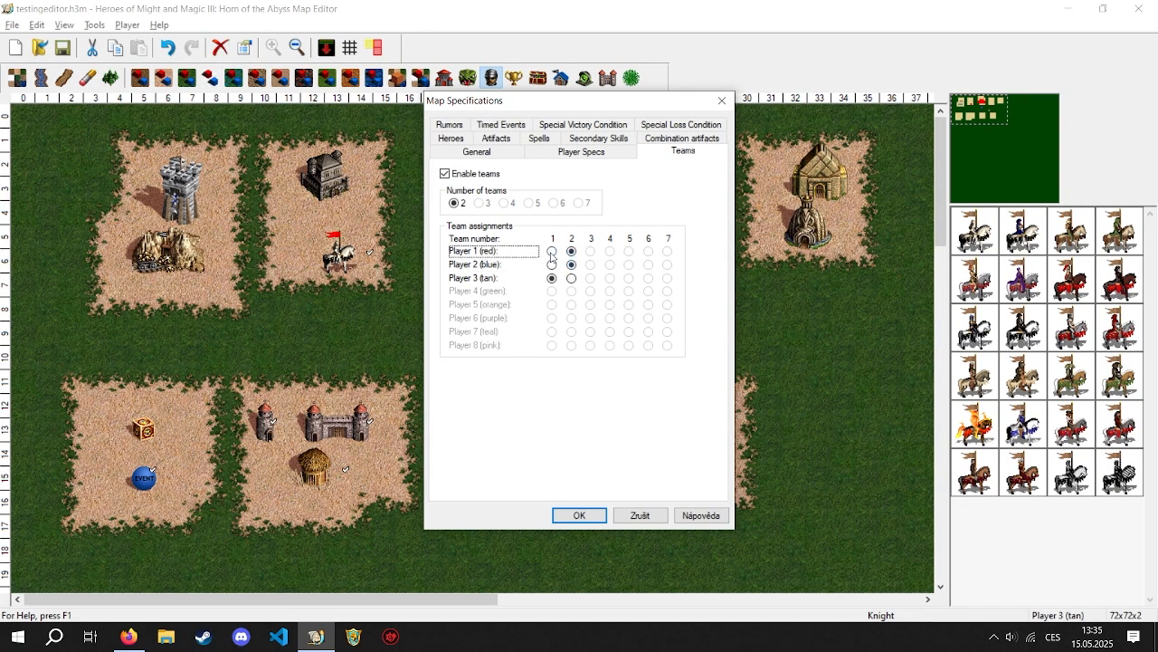
pyautogui.click(552, 266)
pyautogui.click(572, 251)
# Step: Look through the map's heroes, artifacts, spells, secondary skills and combination artifacts, and return to the available heroes
pyautogui.click(450, 137)
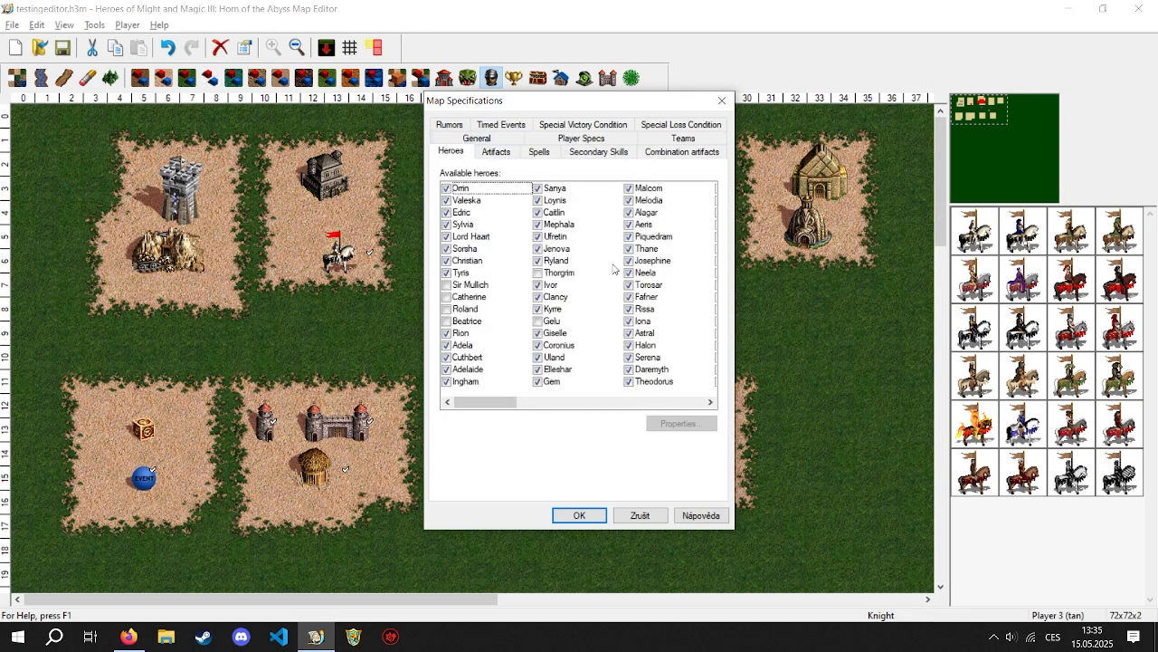
pyautogui.click(492, 154)
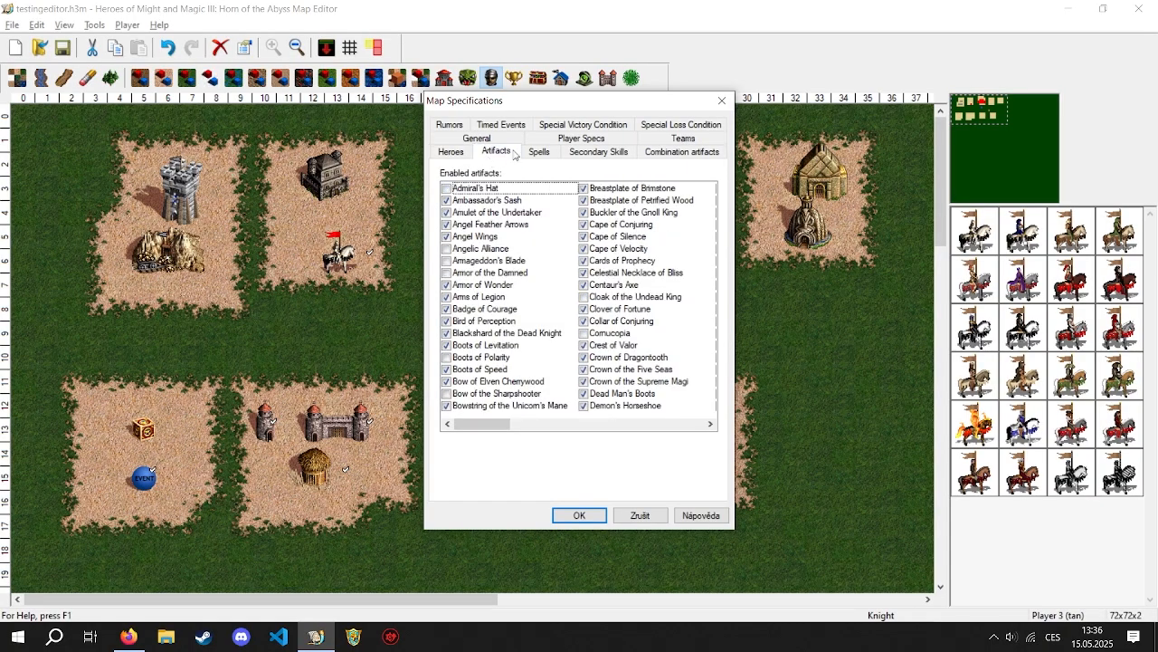
pyautogui.click(538, 153)
pyautogui.click(581, 154)
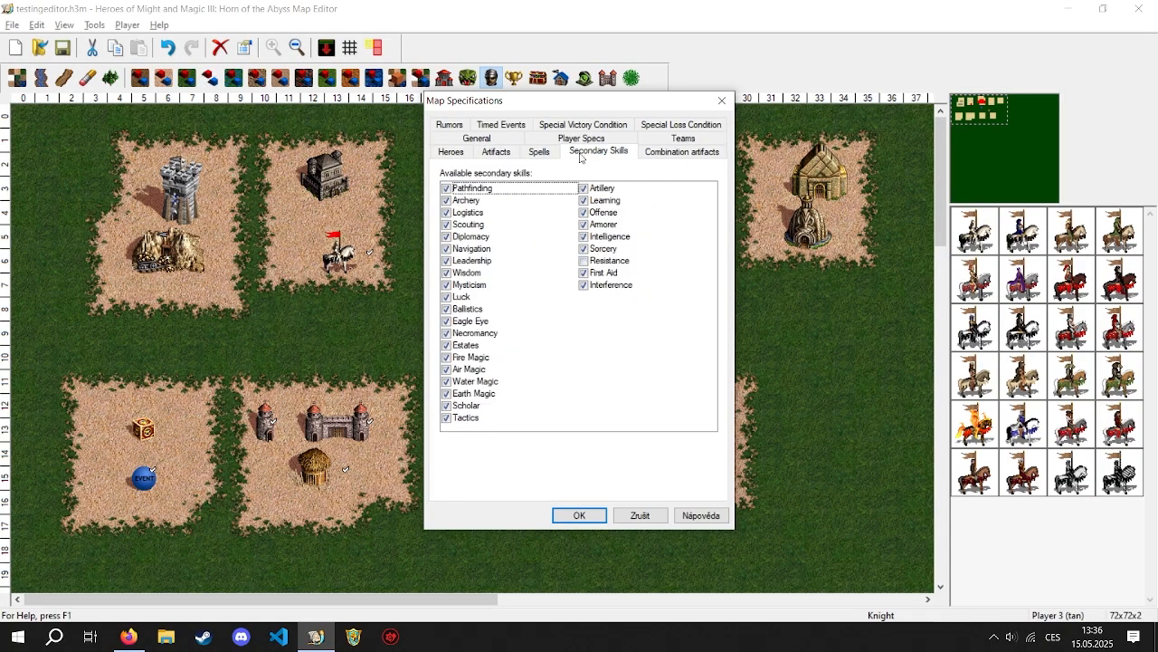
pyautogui.click(658, 152)
pyautogui.click(461, 154)
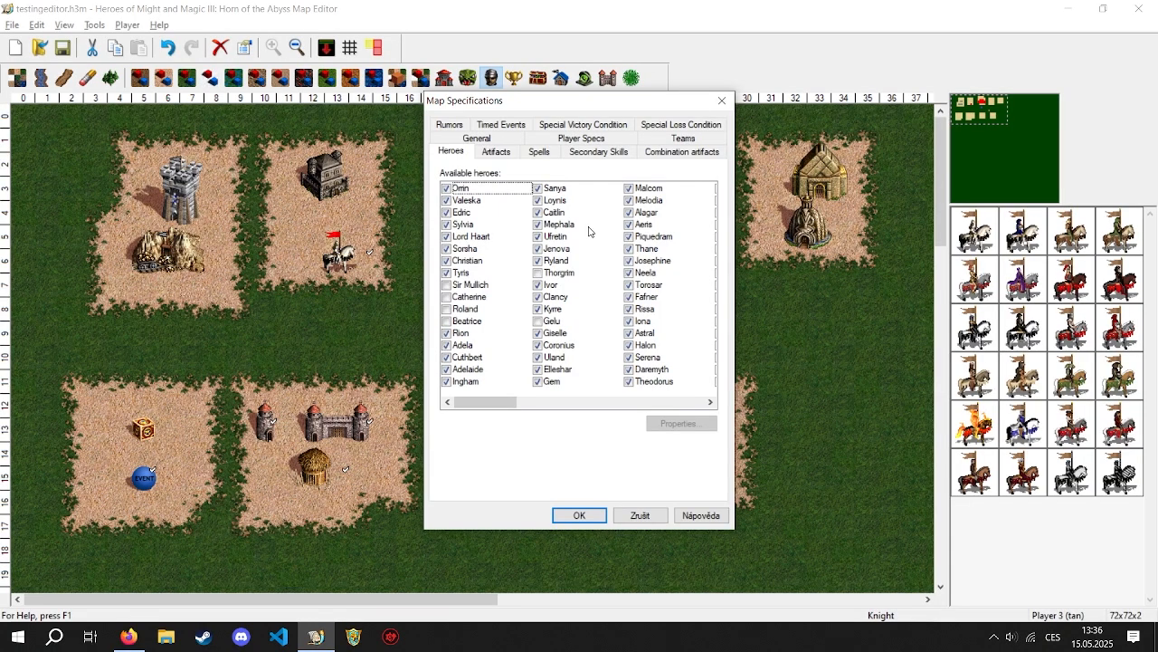
# Step: Disable the hero Kyrre in the map's available heroes and accept the map specifications
pyautogui.press('y')
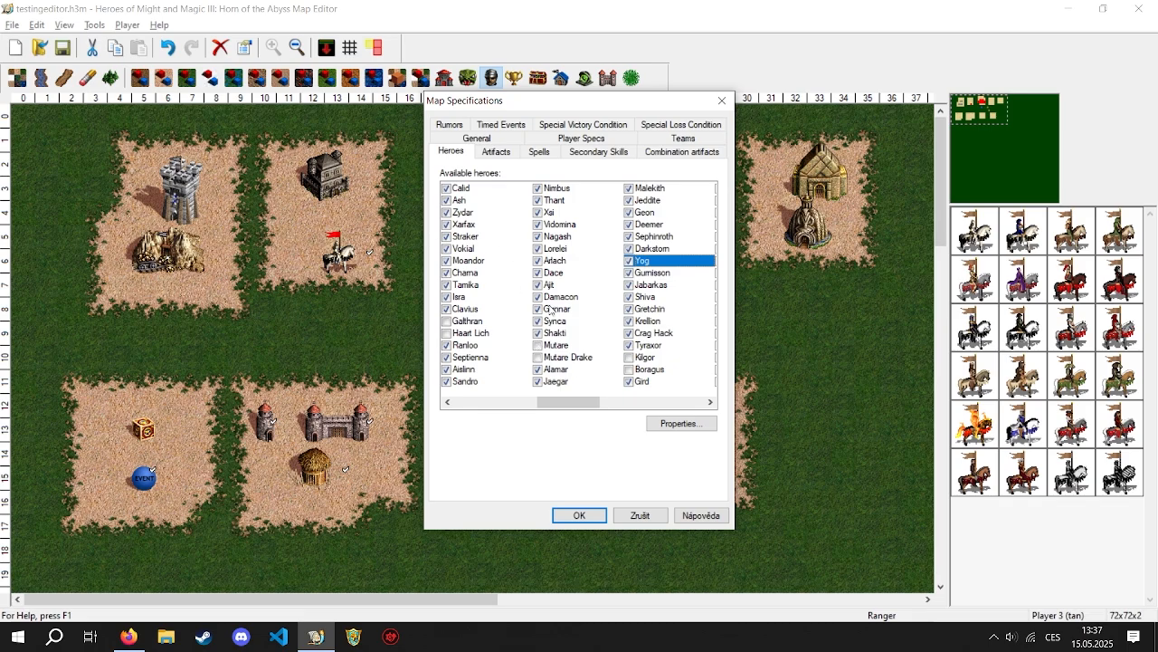
pyautogui.moveTo(550, 400); pyautogui.dragTo(457, 402)
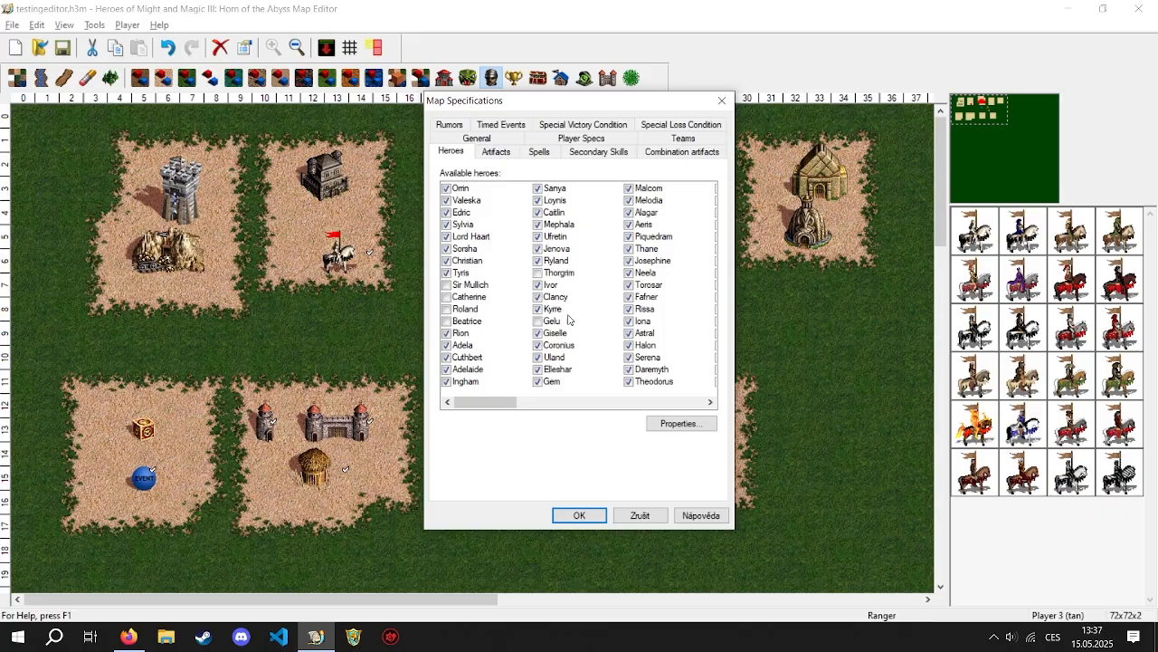
pyautogui.click(539, 308)
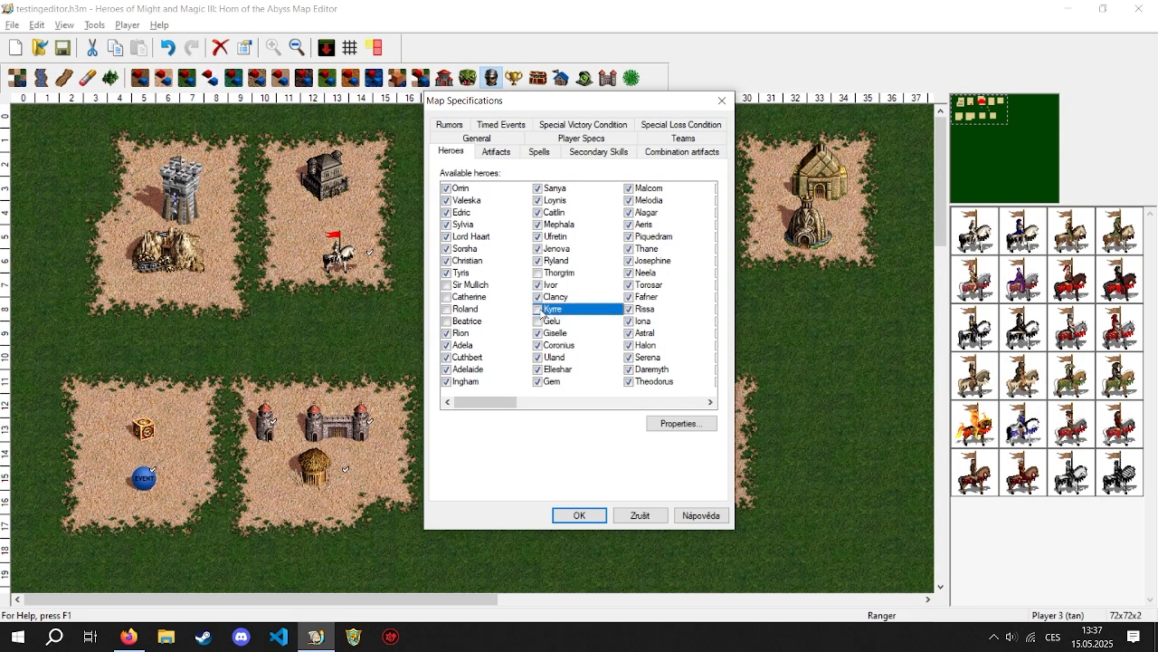
pyautogui.click(570, 514)
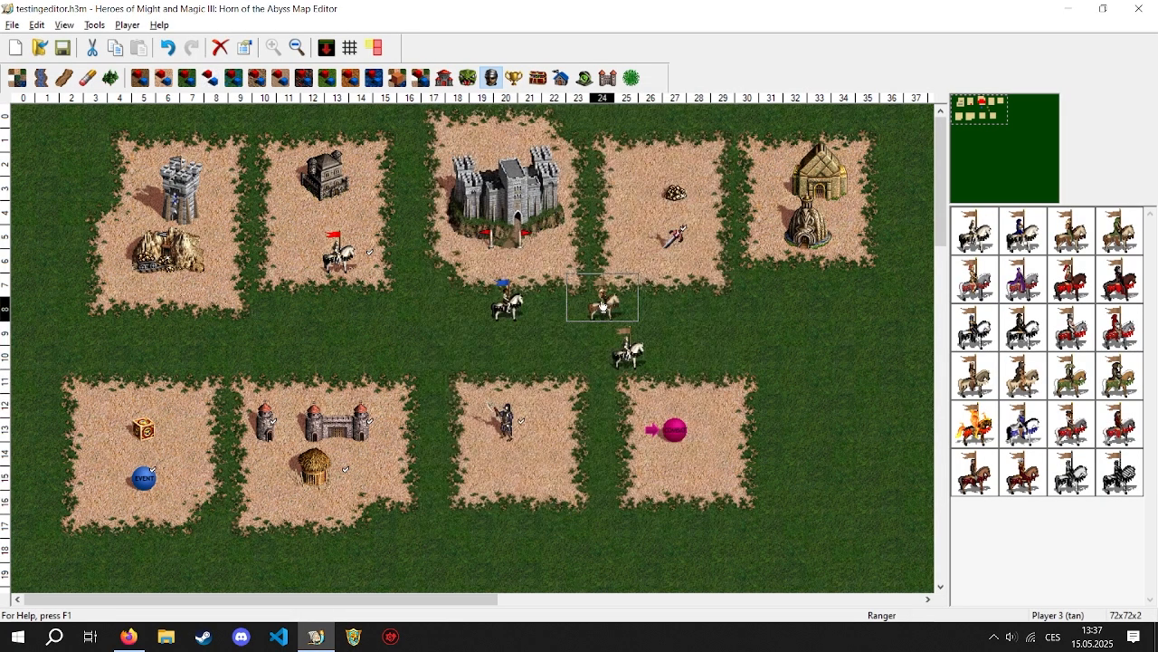
# Step: Move the tan Ranger hero one tile closer to the blue Knight and check its identity choices, cancelling its properties
pyautogui.moveTo(603, 306); pyautogui.dragTo(587, 310)
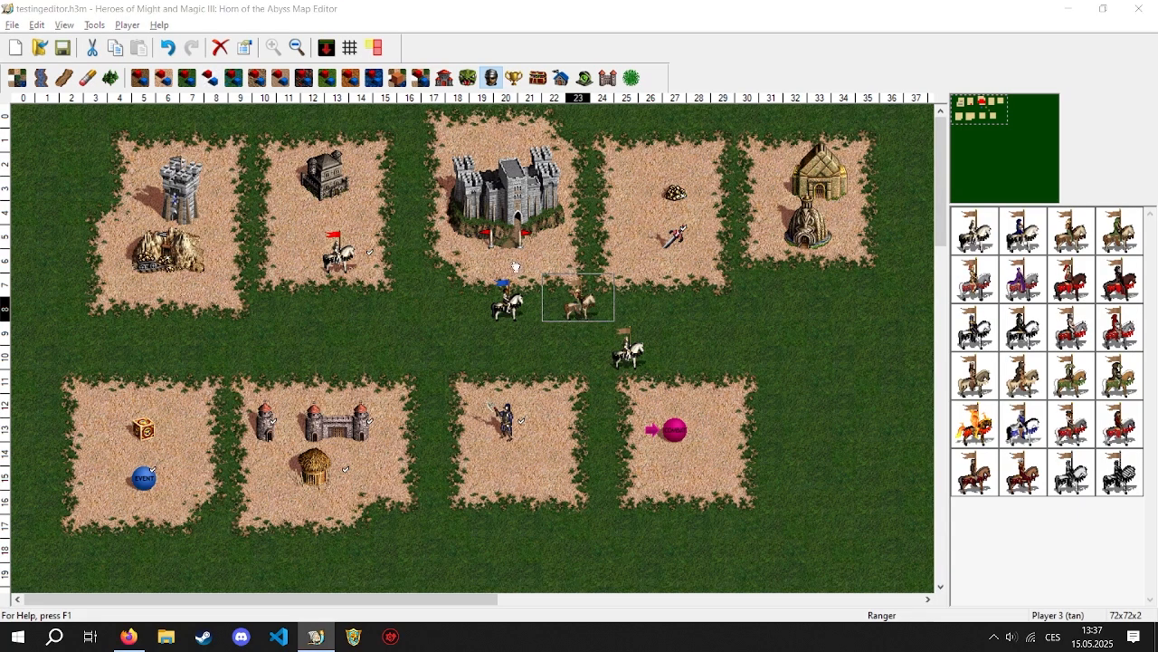
pyautogui.doubleClick(577, 307)
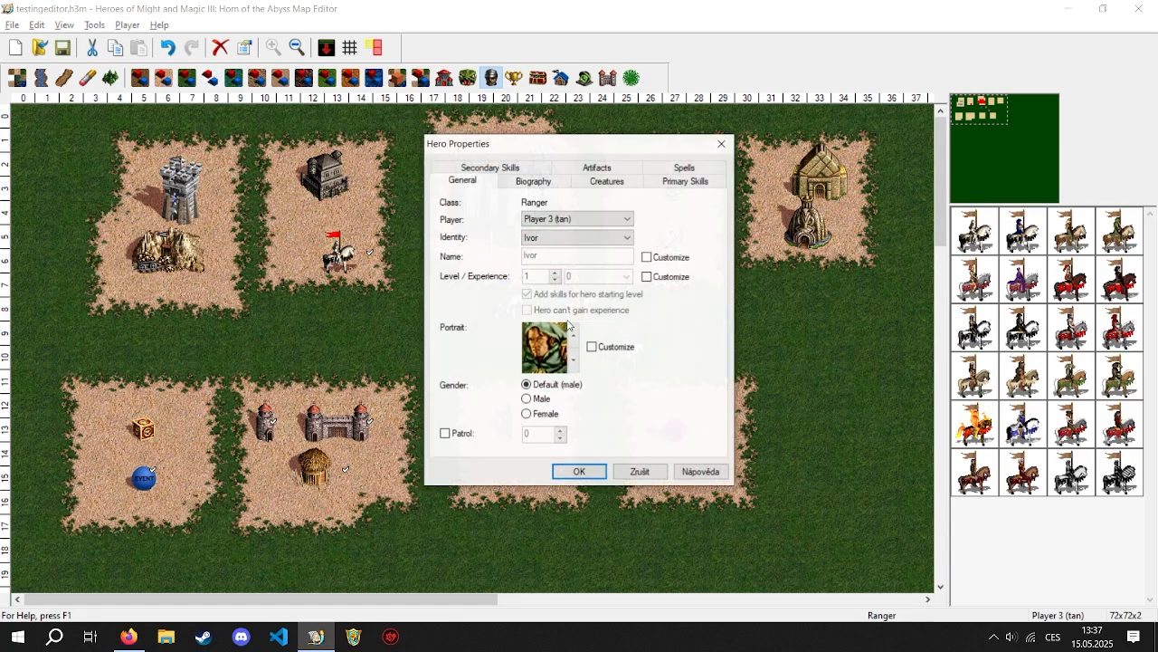
pyautogui.click(551, 243)
pyautogui.click(552, 238)
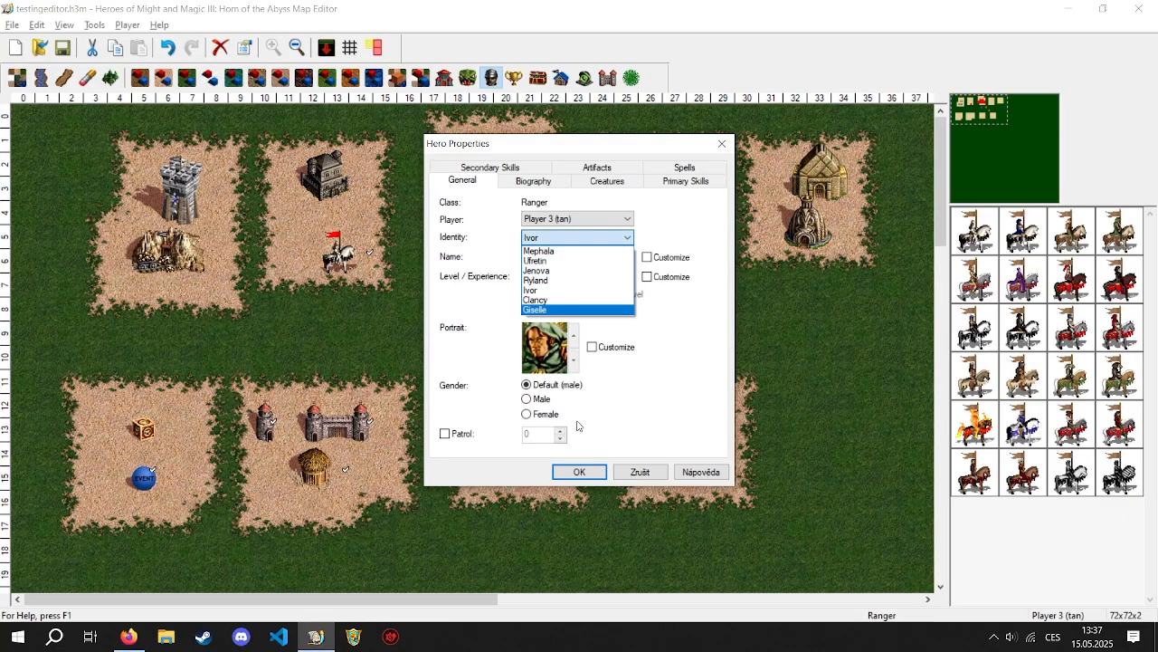
pyautogui.click(631, 237)
pyautogui.click(639, 472)
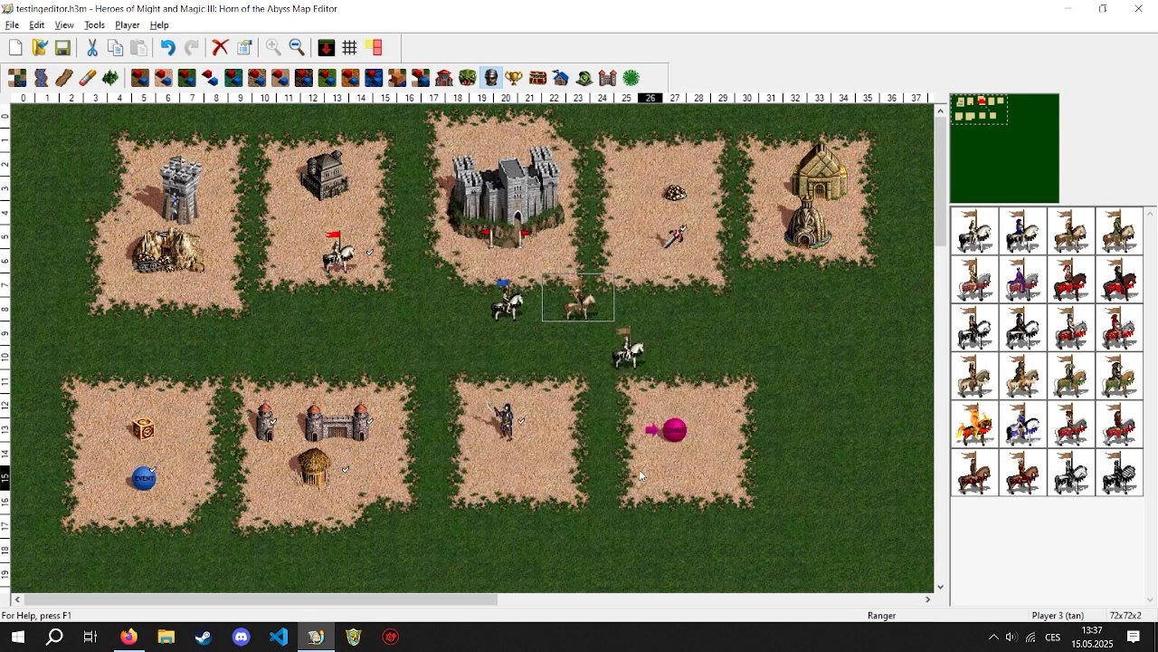
# Step: Enable Kyrre again in the map's available heroes and accept the map specifications
pyautogui.hotkey('ctrl', 'm')
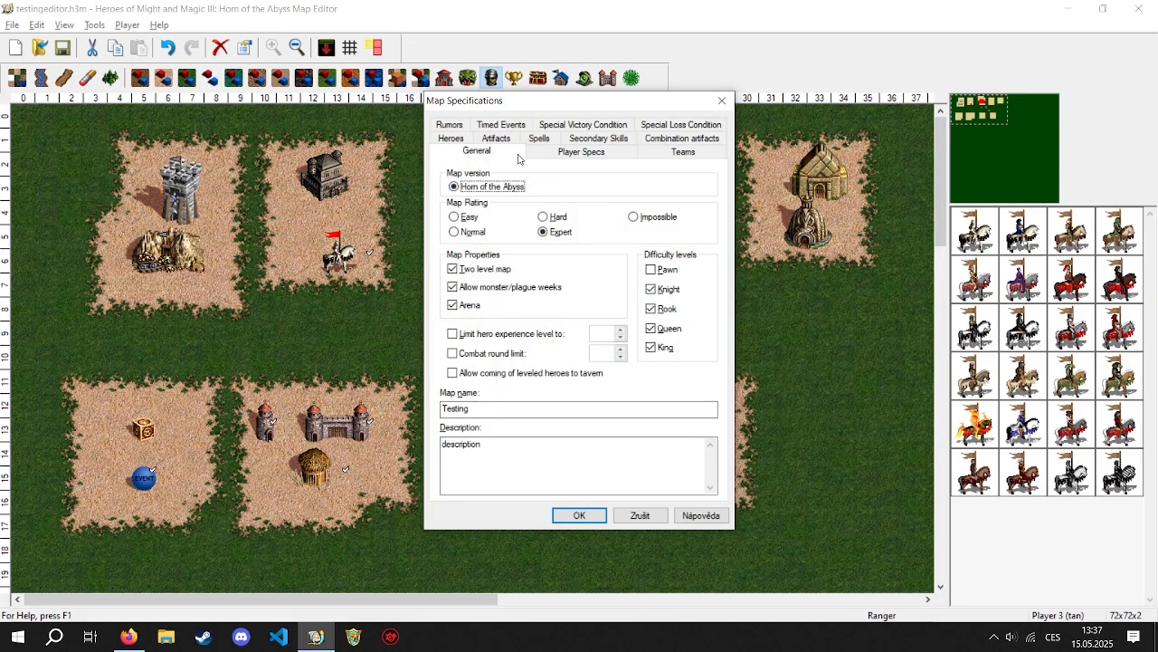
pyautogui.click(460, 140)
pyautogui.click(545, 310)
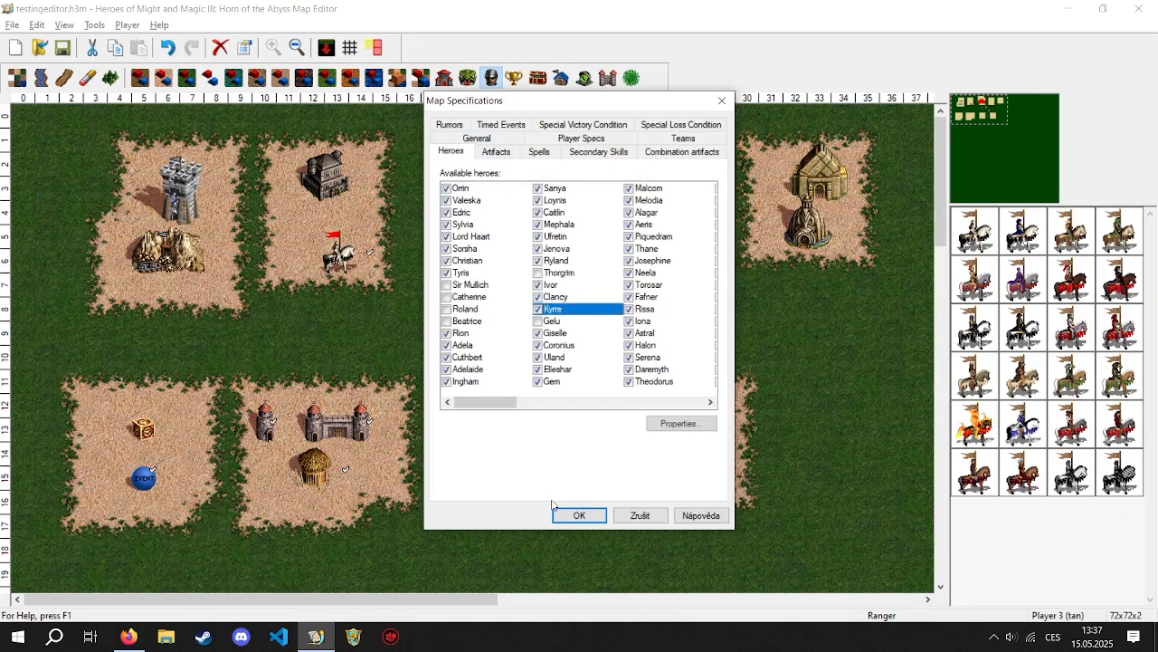
pyautogui.click(572, 517)
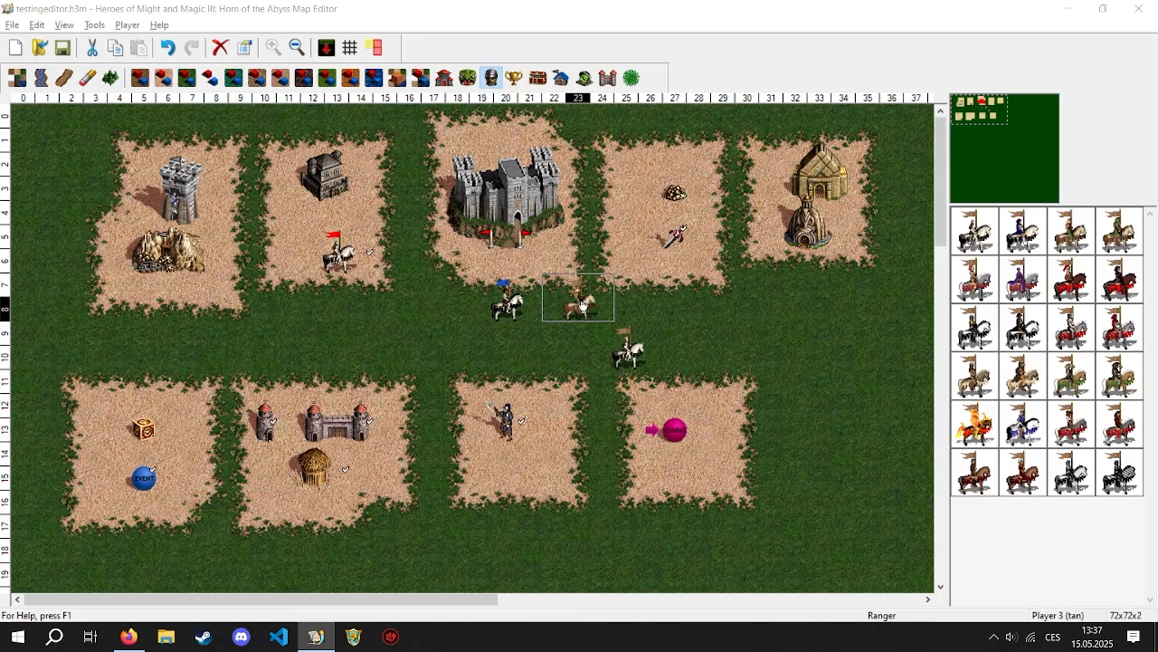
# Step: Set the tan Ranger hero's identity to Kyrre and accept the hero properties
pyautogui.doubleClick(579, 299)
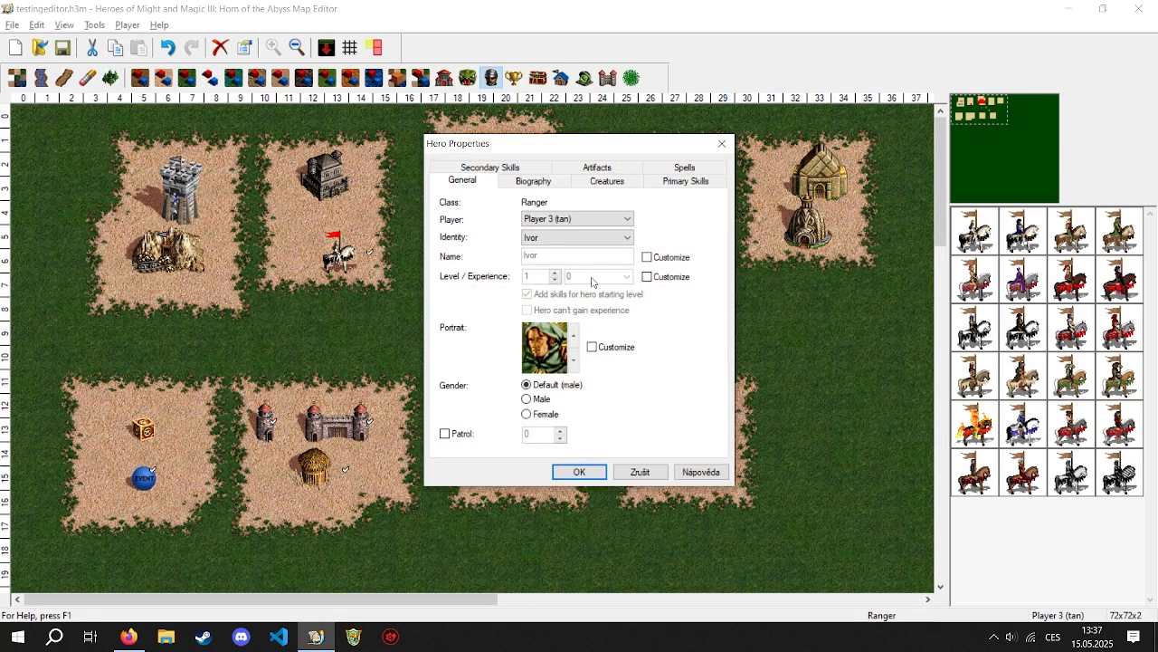
pyautogui.click(556, 240)
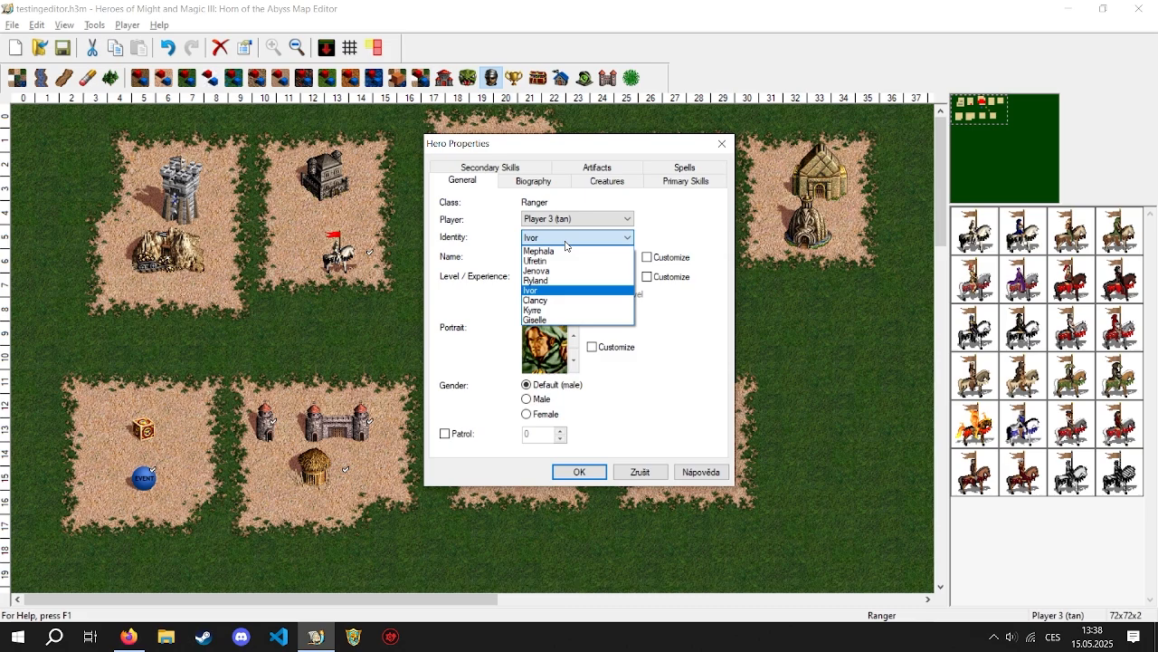
pyautogui.click(543, 310)
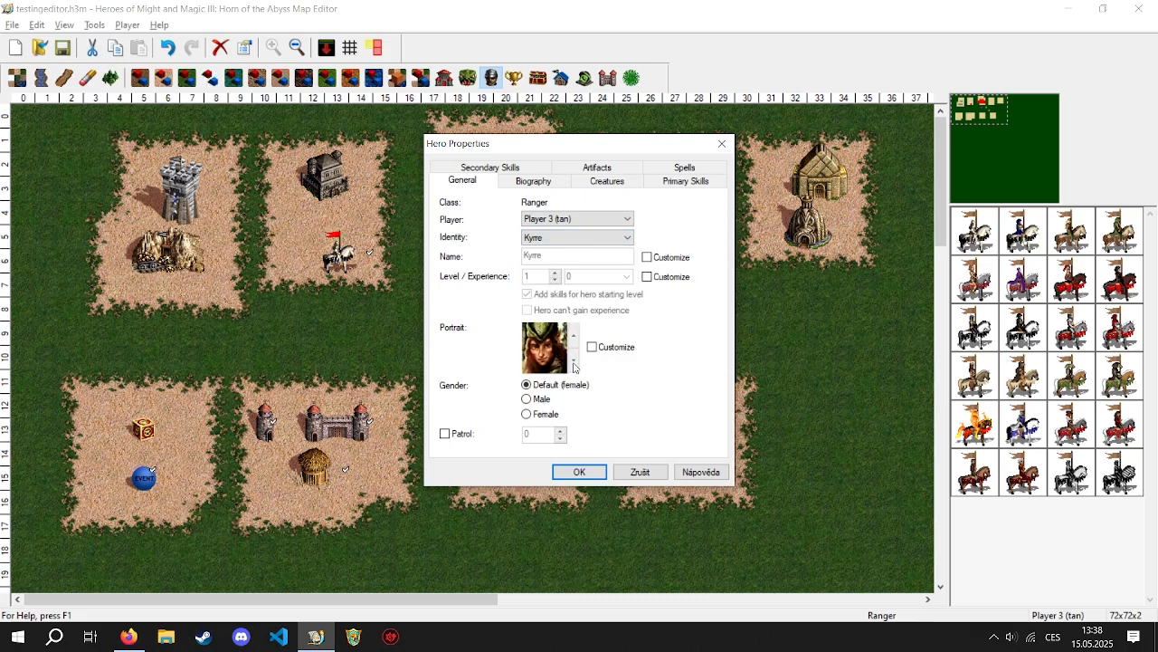
pyautogui.click(575, 474)
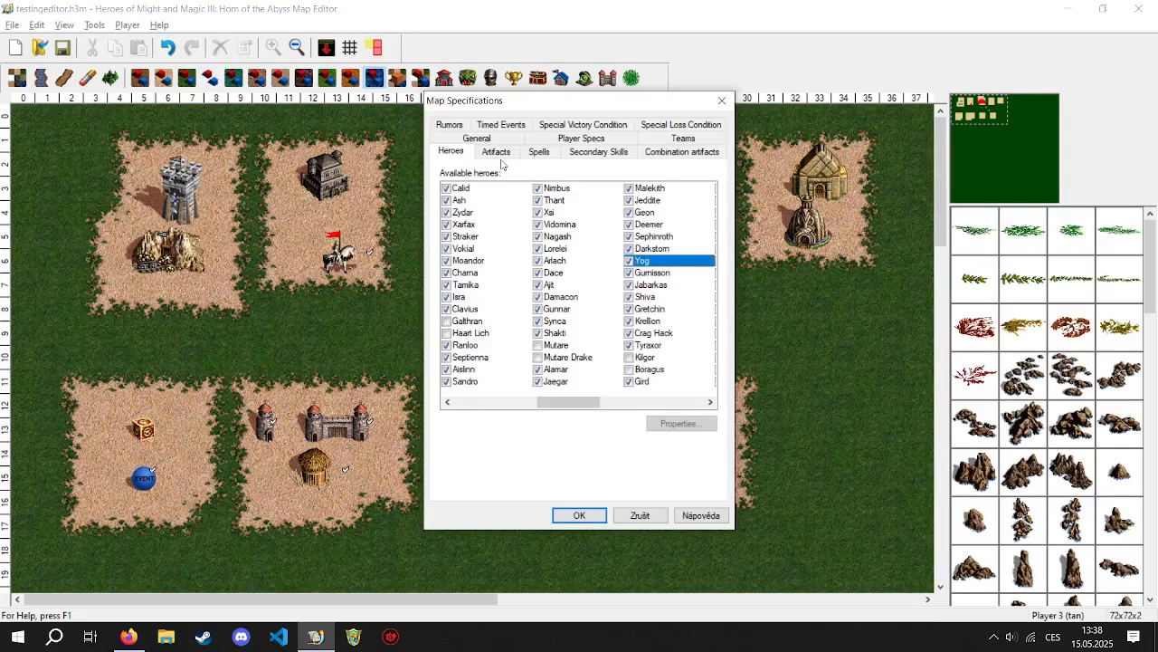
# Step: Look over the map's enabled artifacts and disable the Dimension Door spell among the available spells
pyautogui.click(499, 156)
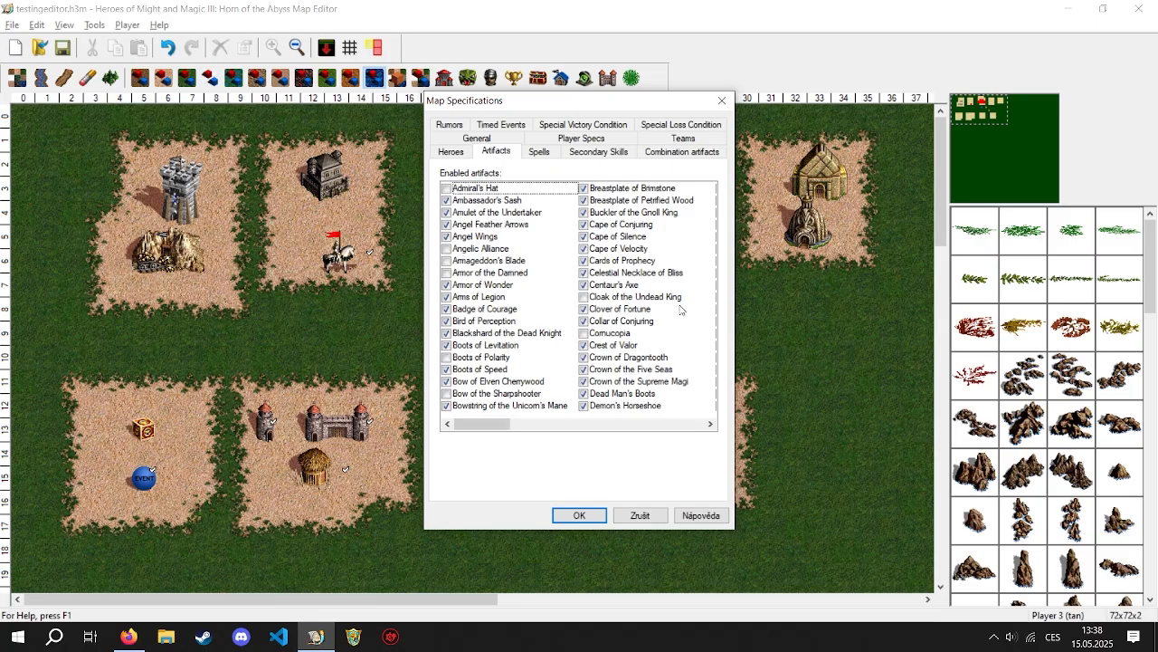
pyautogui.click(540, 152)
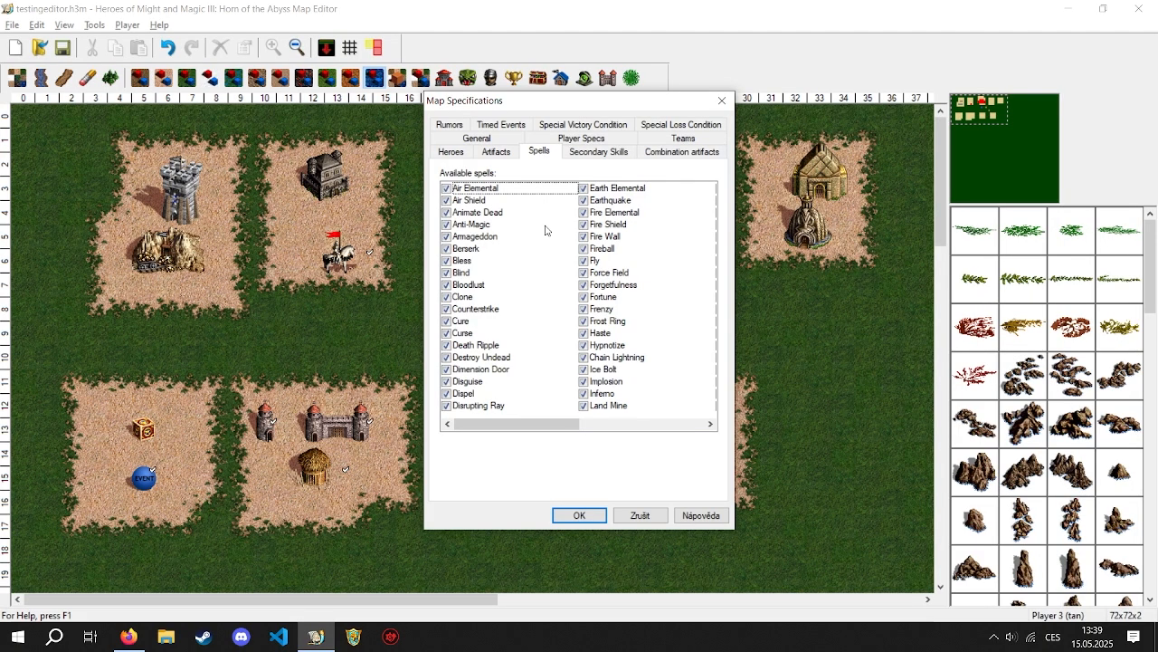
pyautogui.moveTo(507, 422); pyautogui.dragTo(519, 430)
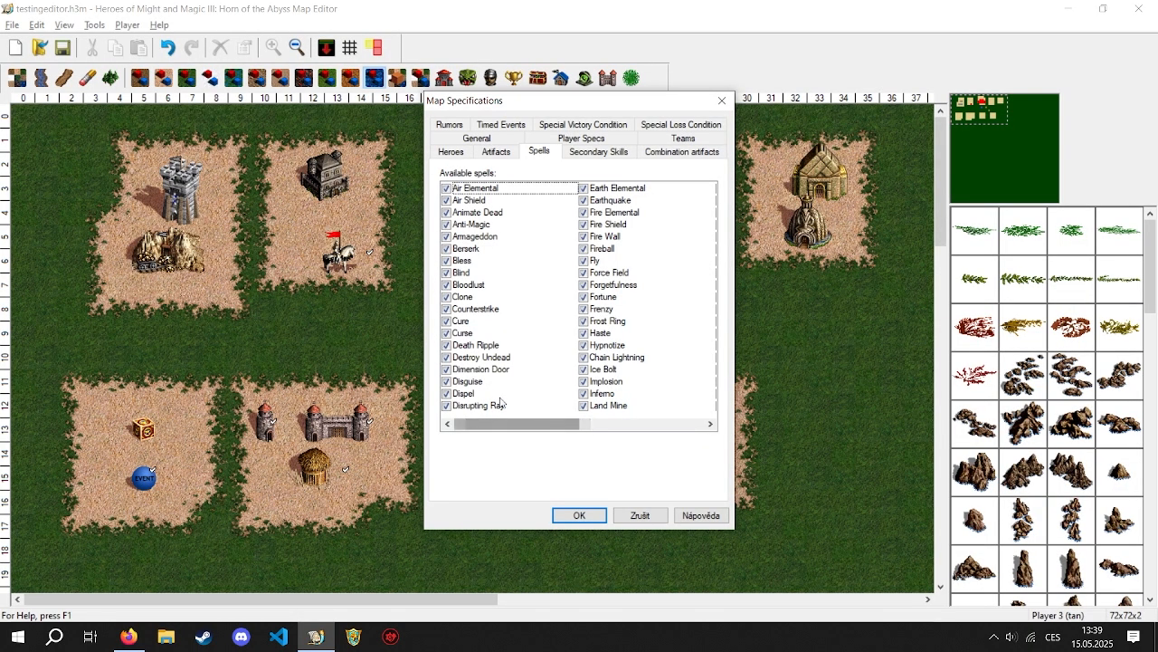
pyautogui.click(446, 370)
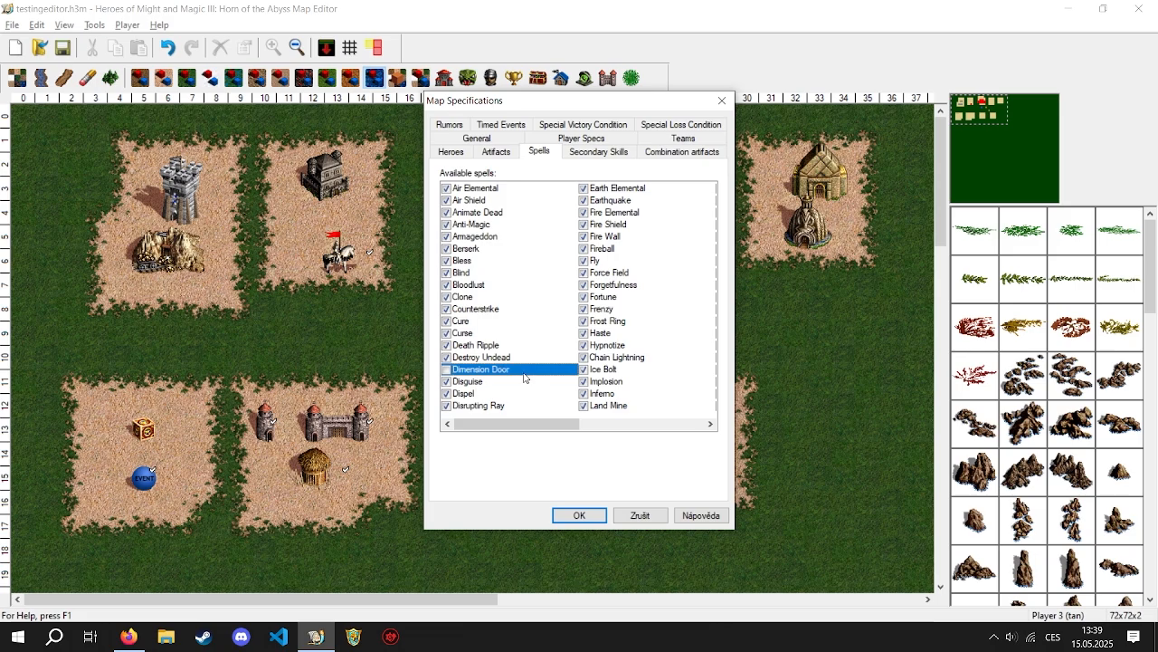
# Step: Examine the available secondary skills and the combination artifacts that can be assembled on the map
pyautogui.click(598, 152)
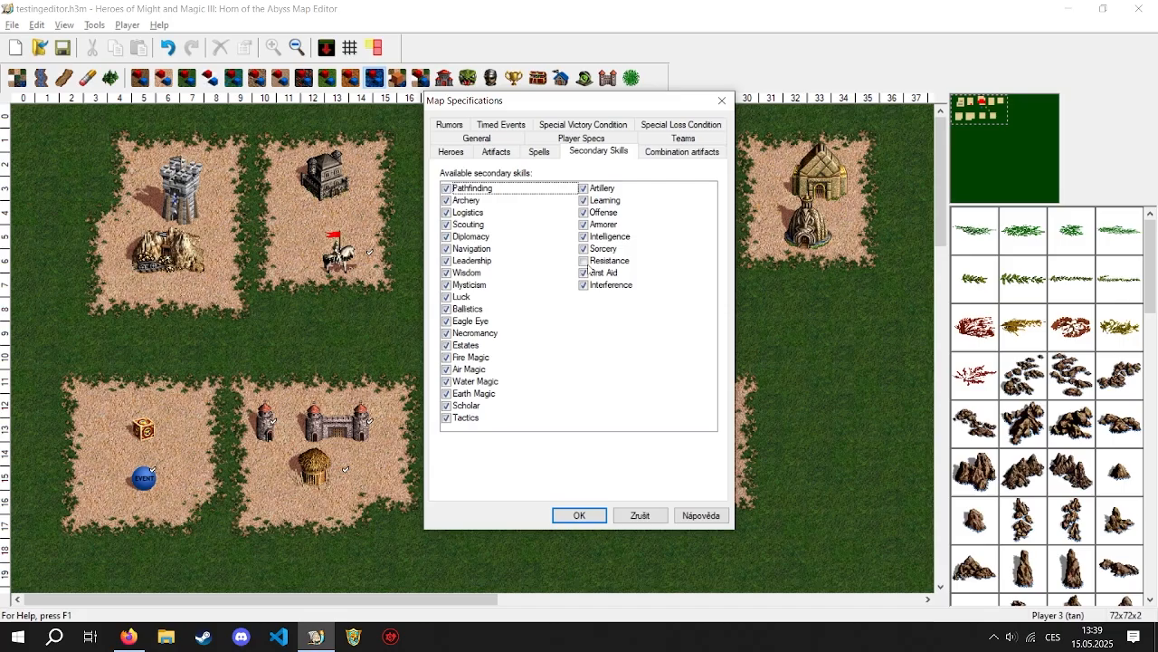
pyautogui.click(670, 162)
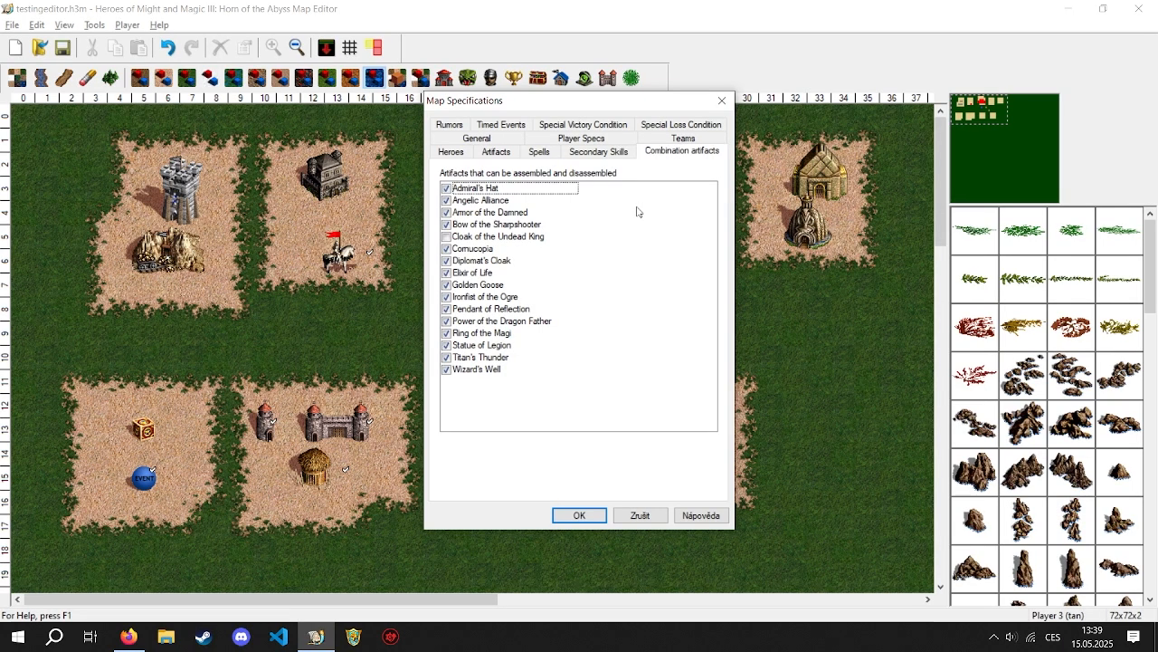
# Step: Highlight Armor of the Damned among the combination artifacts and view the map's rumors and timed events
pyautogui.click(446, 214)
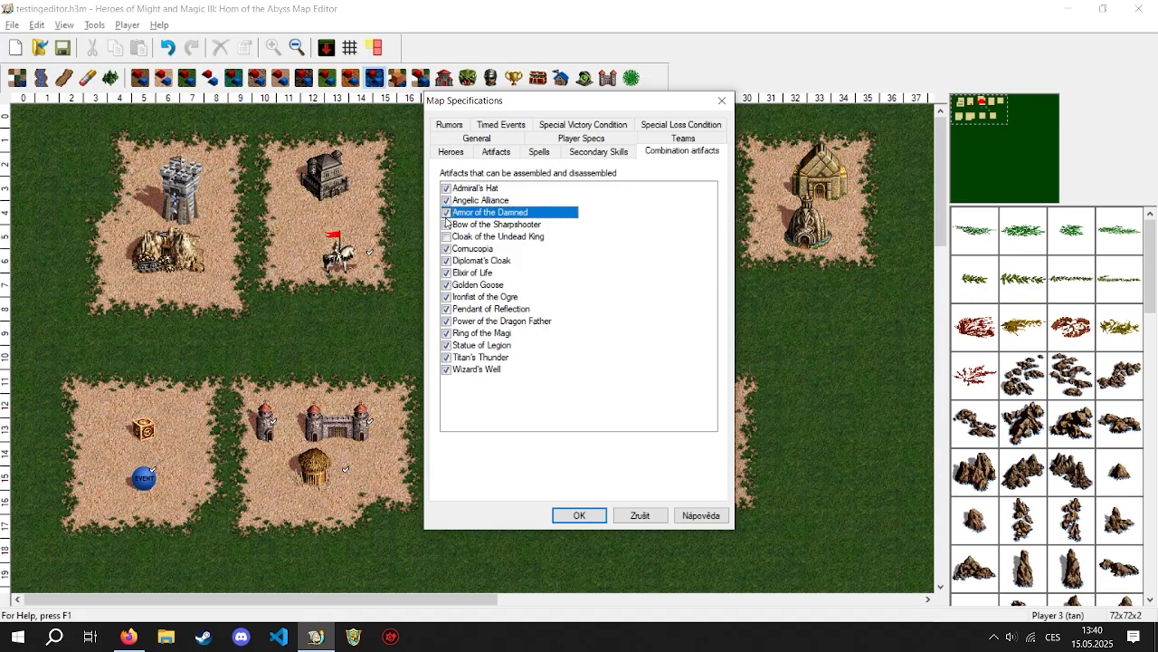
pyautogui.click(455, 125)
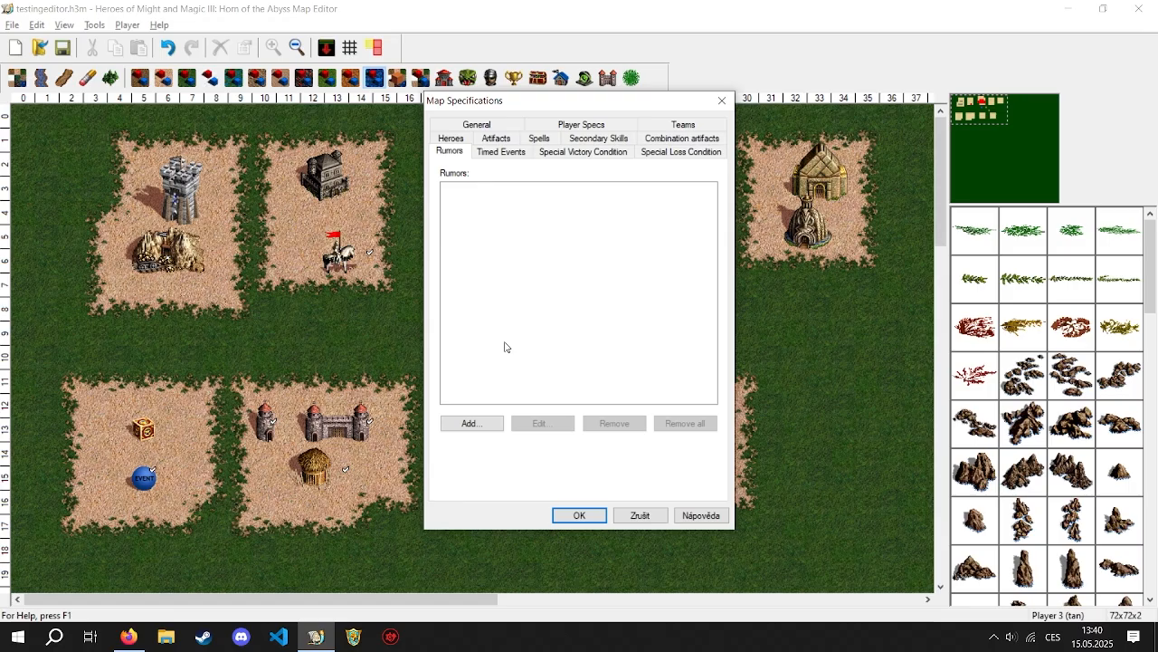
pyautogui.click(496, 152)
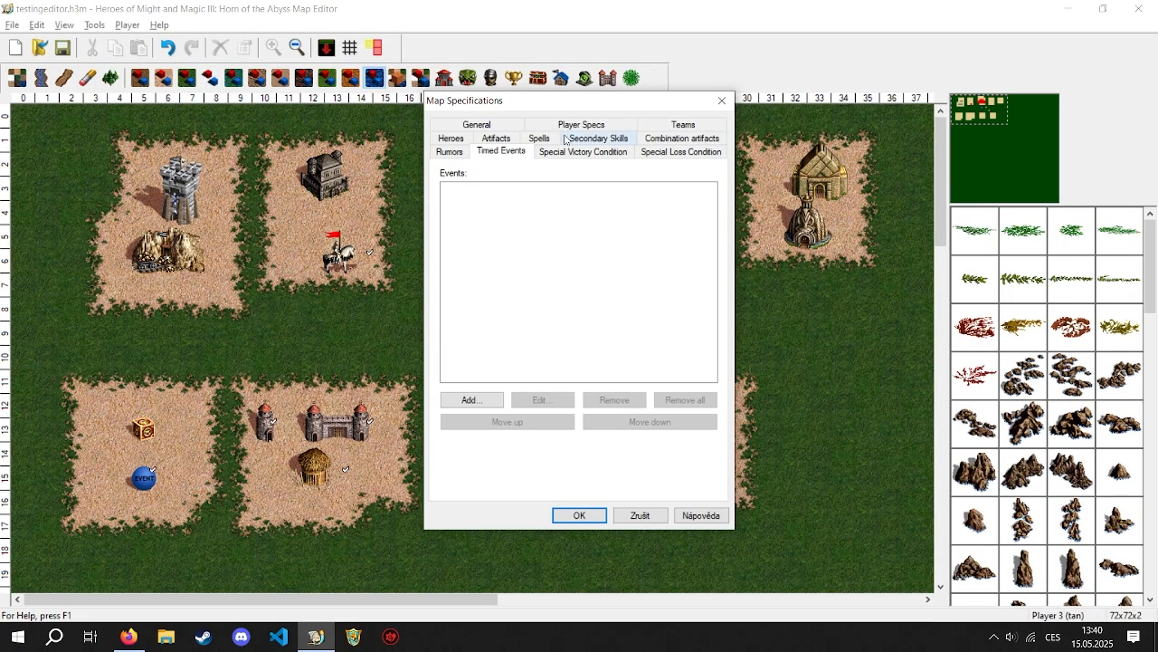
pyautogui.moveTo(626, 107)
pyautogui.mouseDown()
pyautogui.moveTo(321, 110)
pyautogui.moveTo(631, 150)
pyautogui.moveTo(648, 86)
pyautogui.moveTo(634, 110)
pyautogui.mouseUp()
# Step: Draft a timed event named "Welcome" with the message "Welcome to my map. You have to do this and that"
pyautogui.click(498, 408)
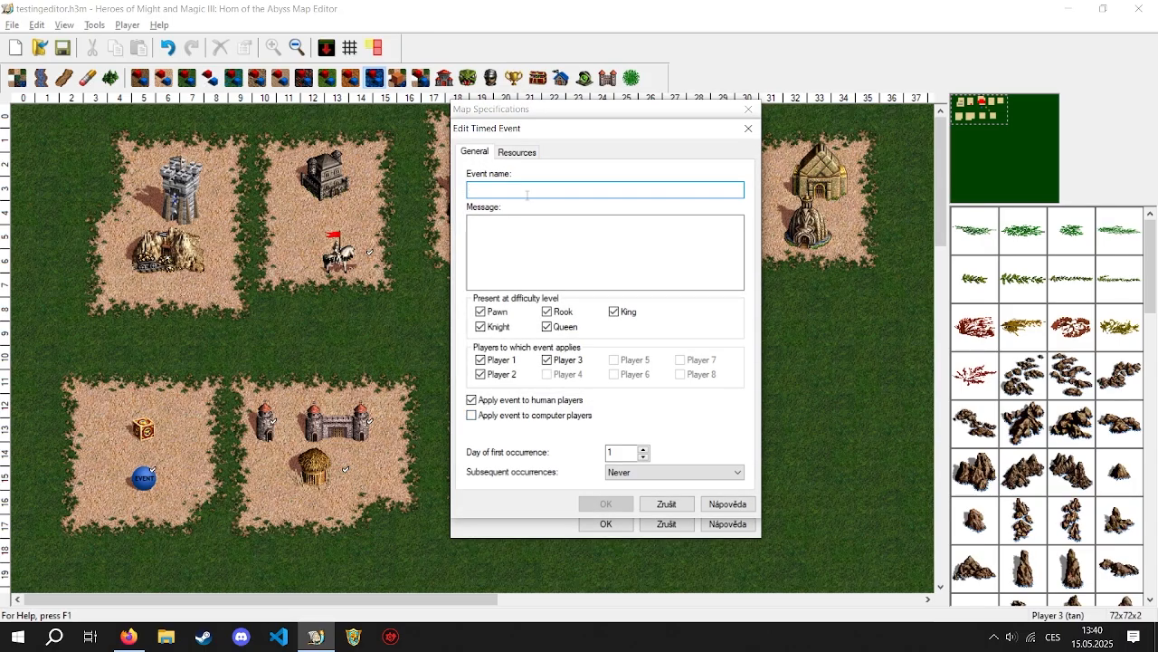
pyautogui.write('Welcome')
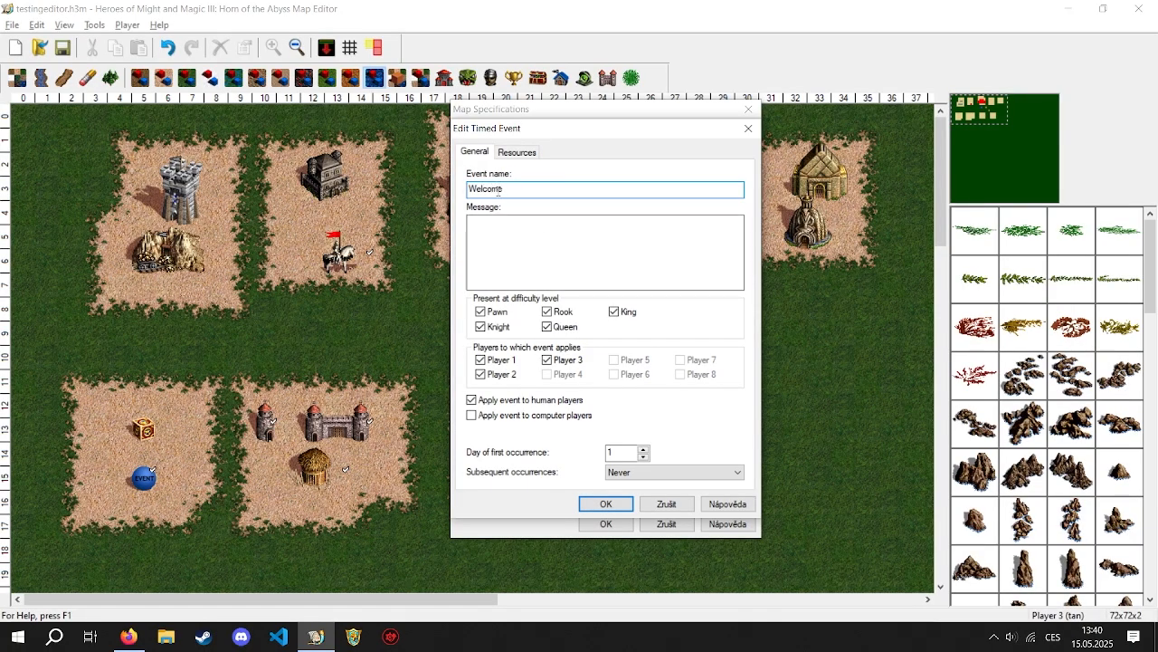
pyautogui.doubleClick(516, 188)
pyautogui.press('BackSpace')
pyautogui.hotkey('ctrl', 'z')
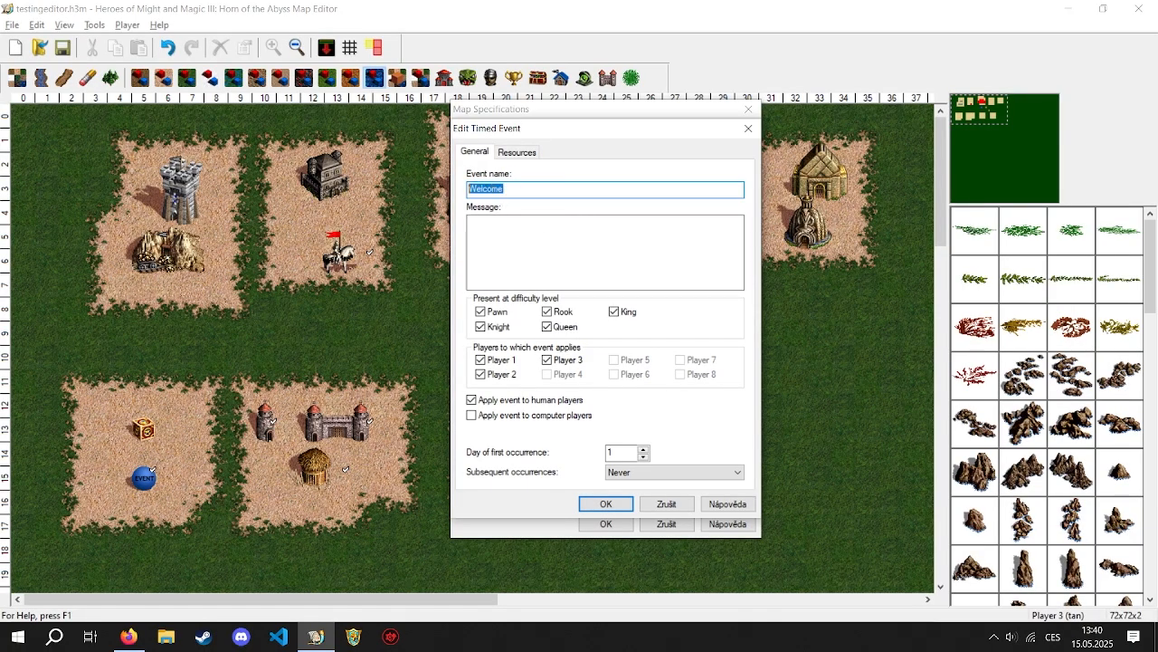
pyautogui.click(521, 235)
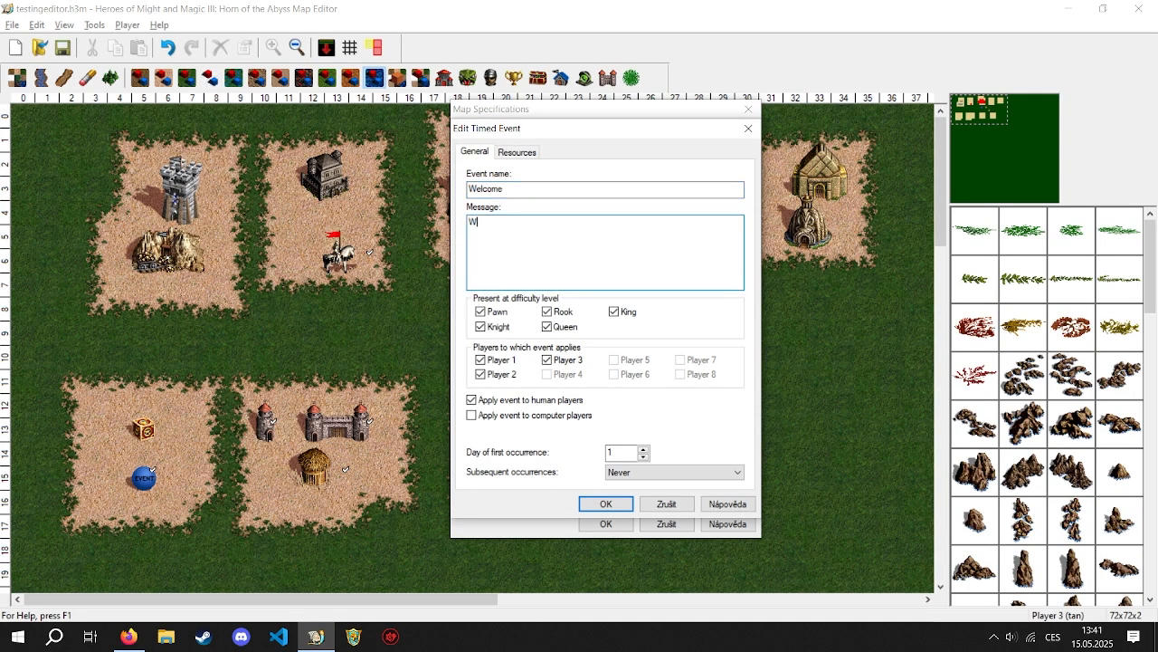
pyautogui.write('lcome to my map. You have to do thi')
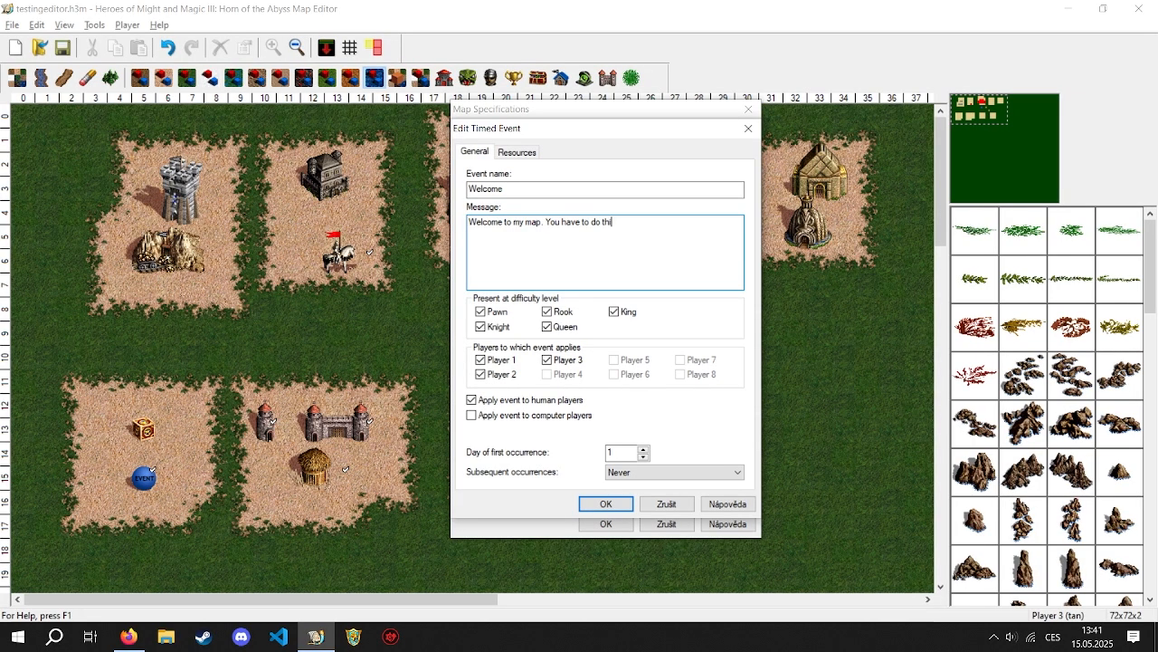
pyautogui.write('s and that')
# Step: Check the Welcome event's first day, subsequent occurrences and resource settings, and discard the event
pyautogui.click(627, 472)
pyautogui.click(627, 475)
pyautogui.click(618, 451)
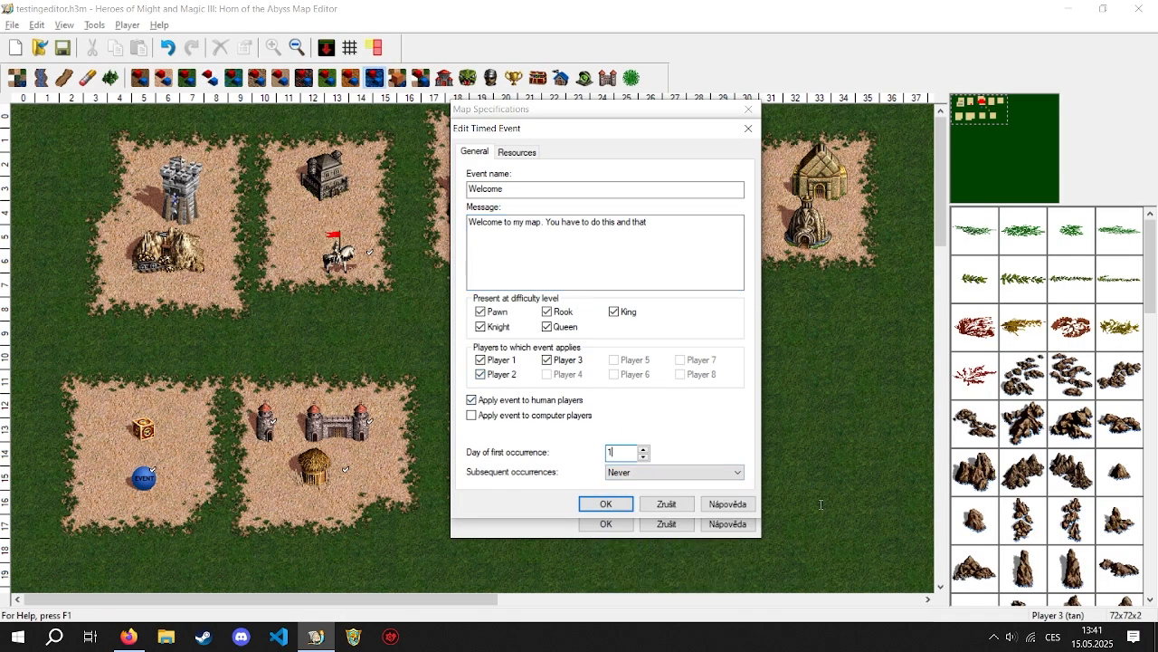
pyautogui.click(693, 472)
pyautogui.click(693, 473)
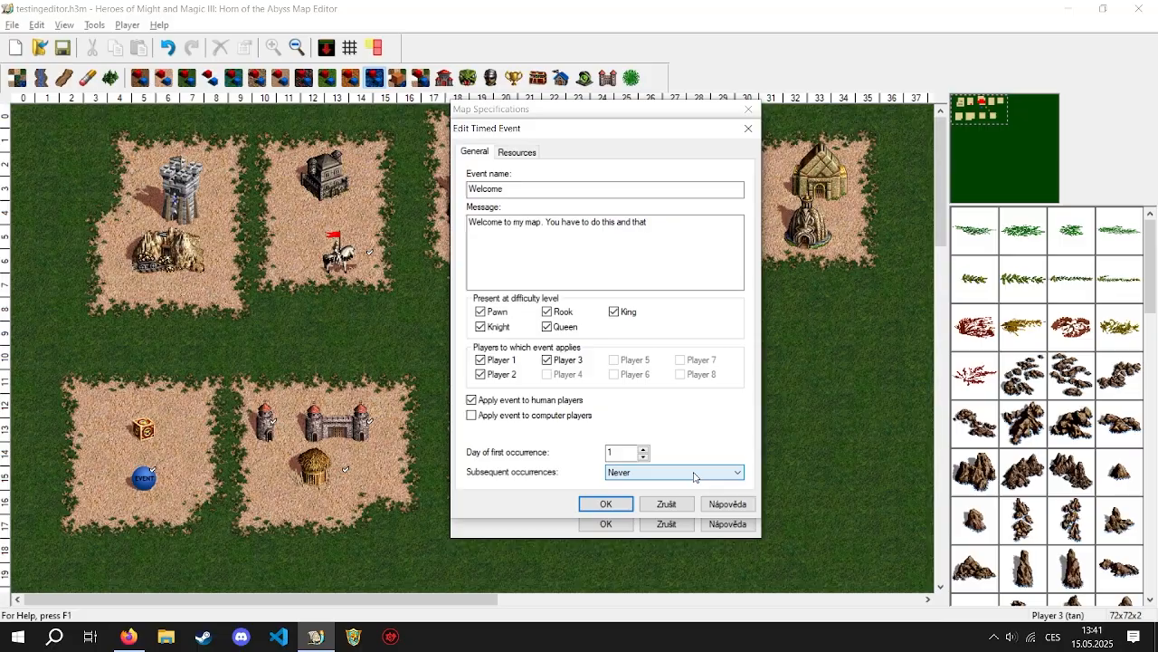
pyautogui.click(514, 158)
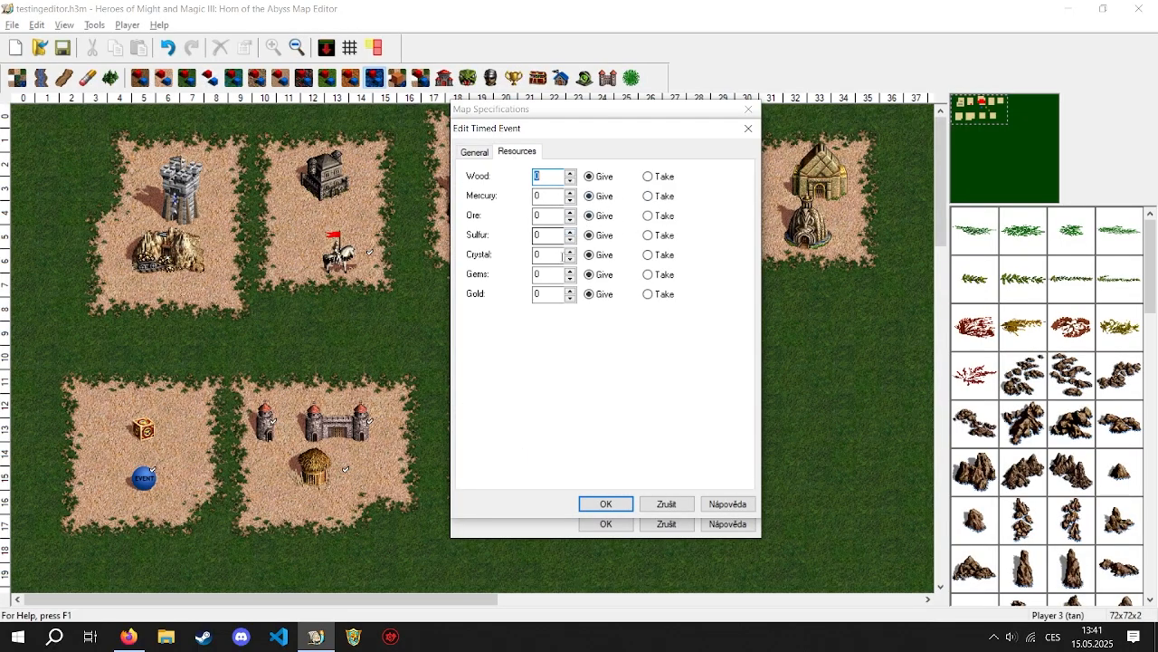
pyautogui.click(747, 127)
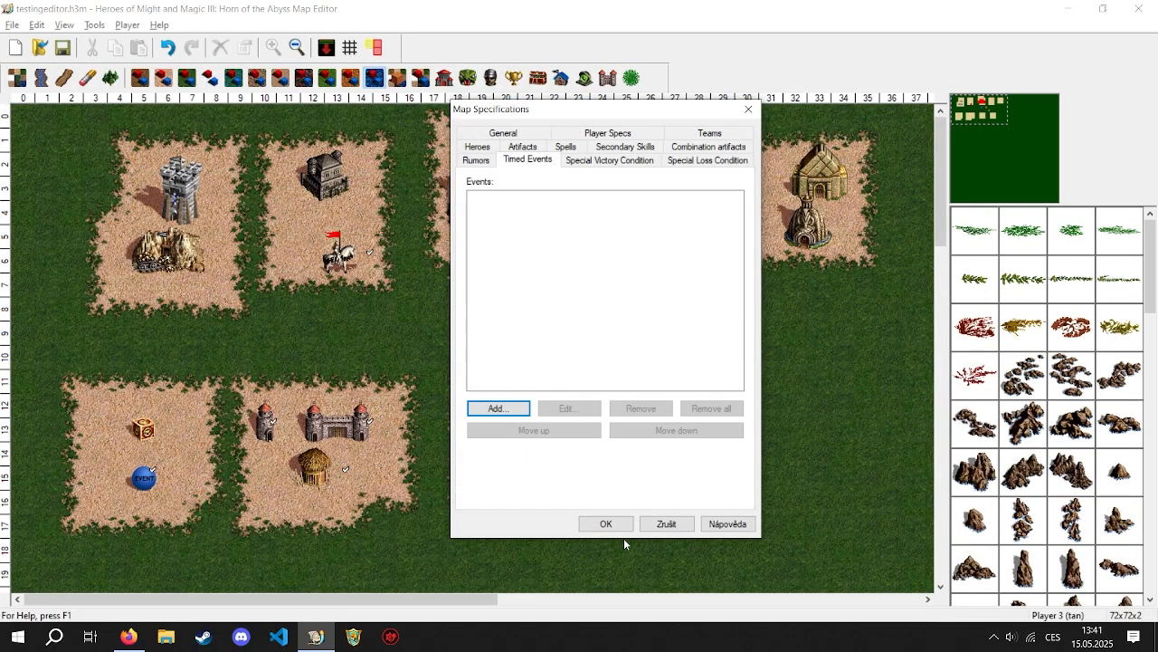
# Step: Add a timed event named "asd" with the message "asdasd" for day 1
pyautogui.click(499, 408)
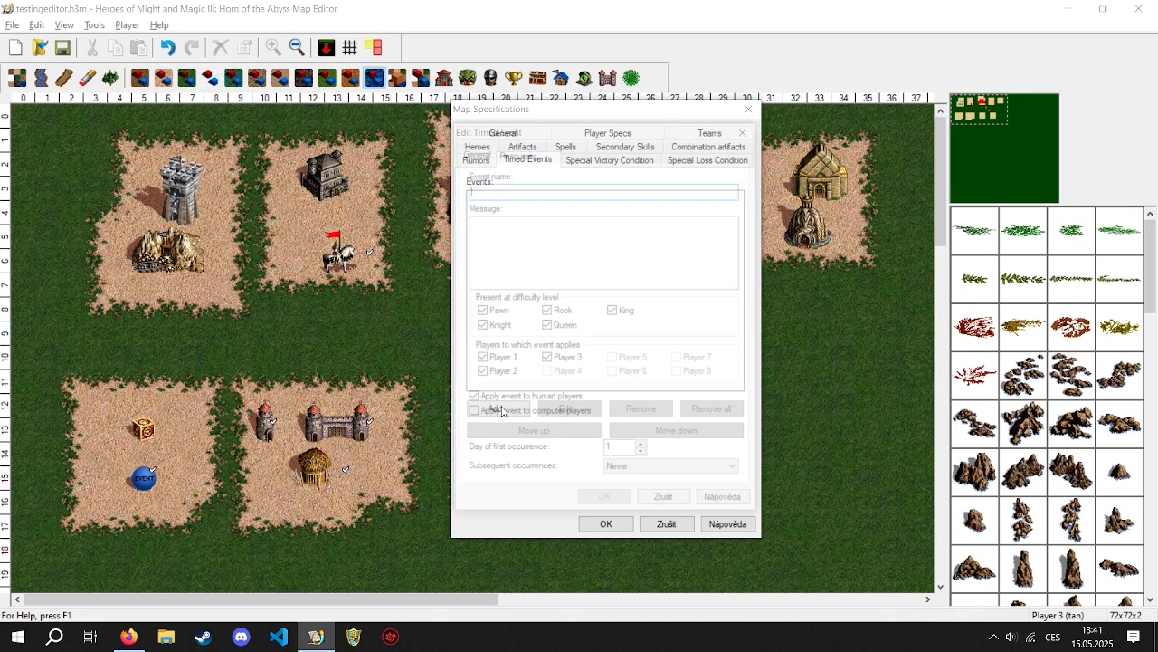
pyautogui.write('asd')
pyautogui.click(530, 236)
pyautogui.write('asdasd')
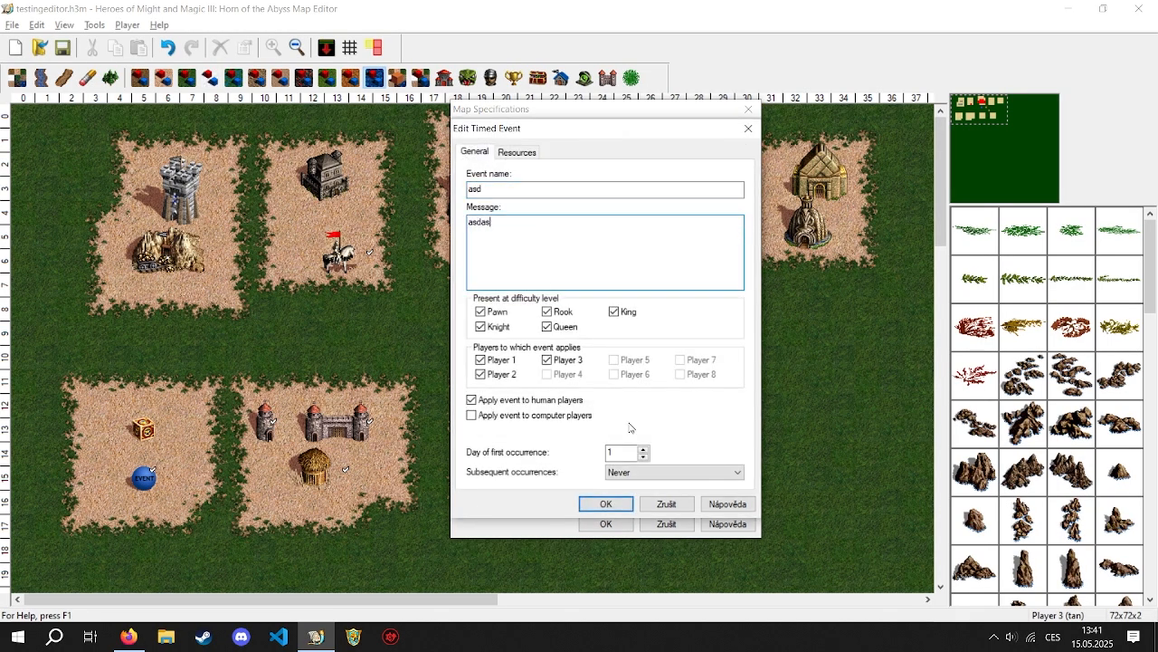
pyautogui.click(606, 504)
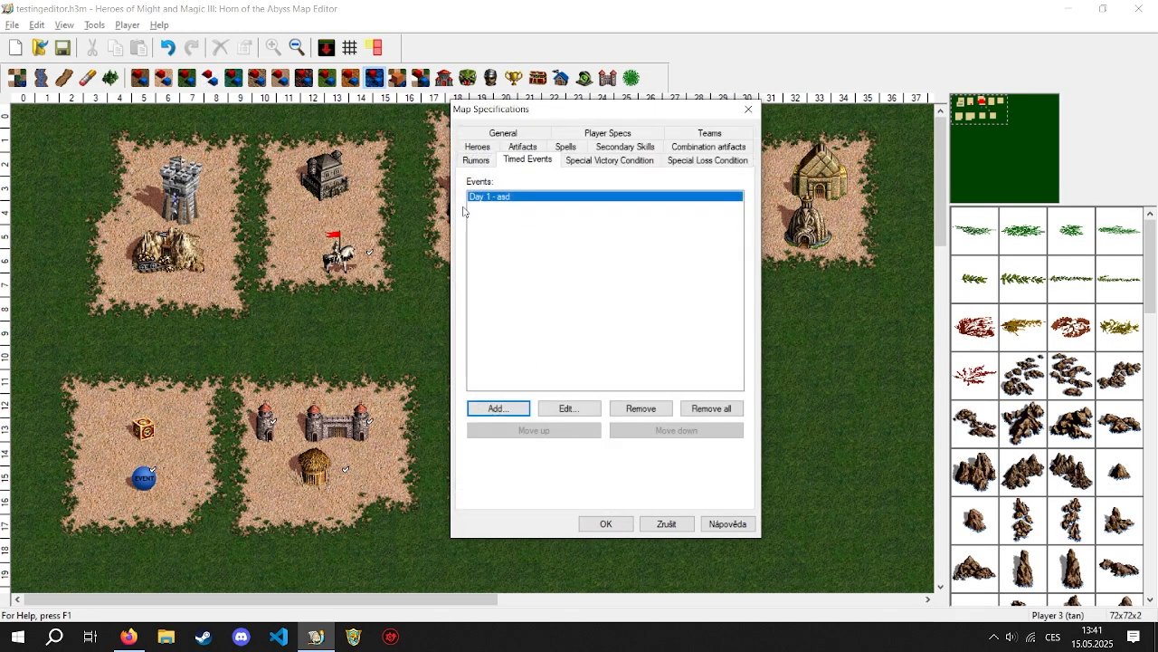
# Step: Add a second day 1 timed event named "day" with the message "adsd", and move it up and back down the event list
pyautogui.click(511, 409)
pyautogui.write('a')
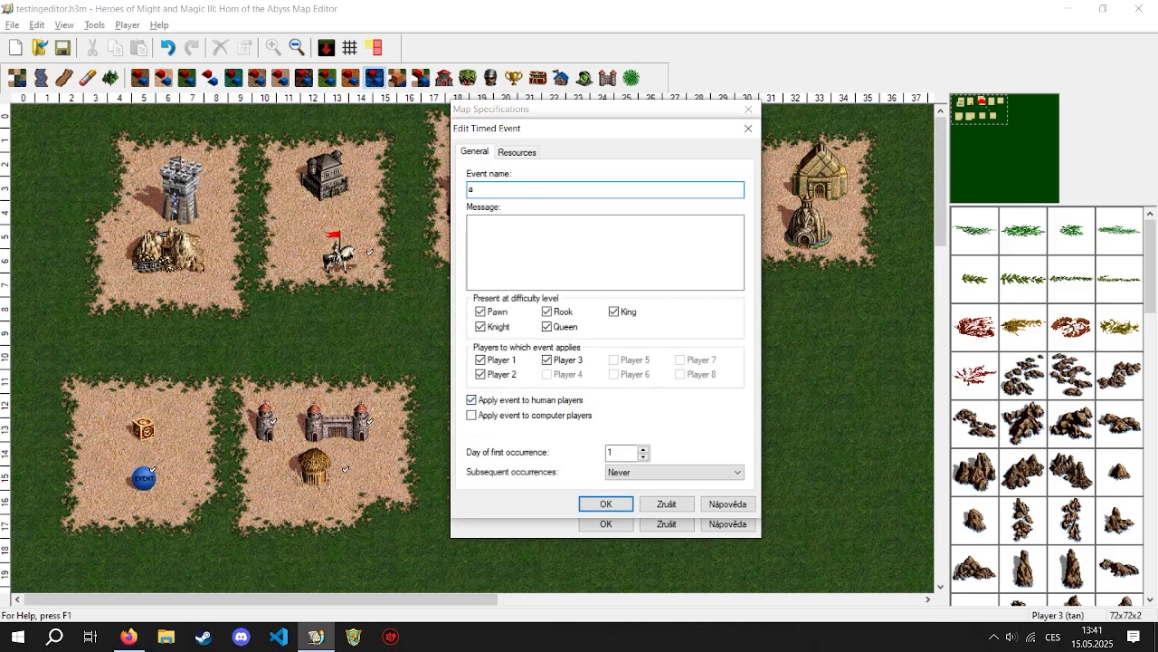
pyautogui.press('BackSpace')
pyautogui.write('day')
pyautogui.click(543, 241)
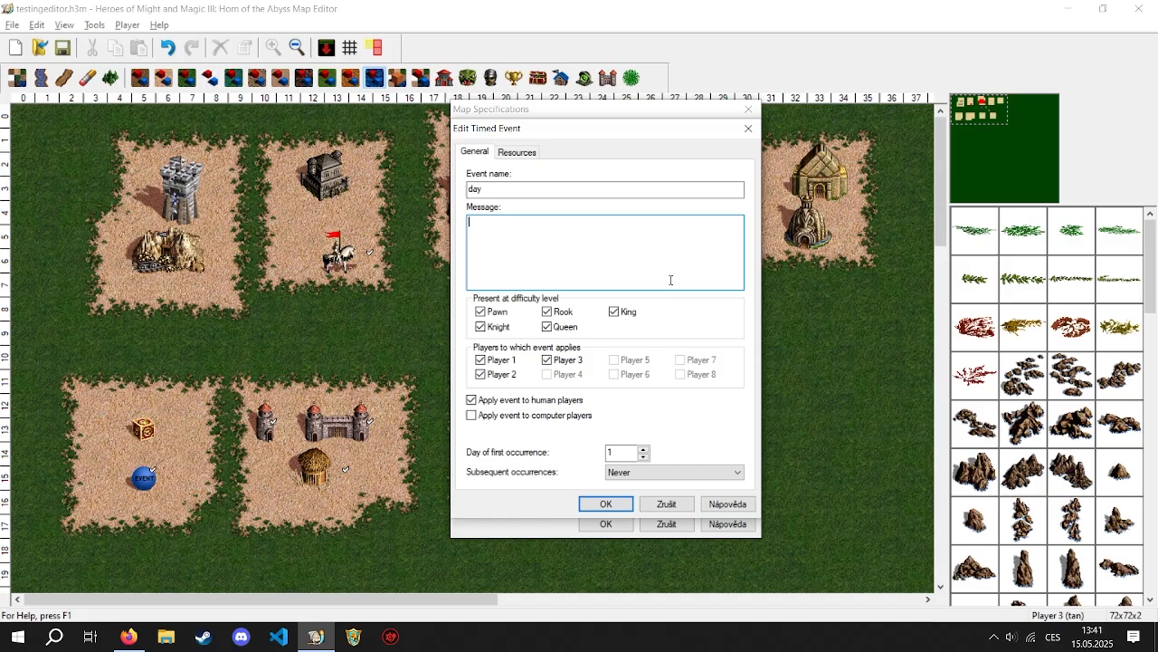
pyautogui.write('adsd')
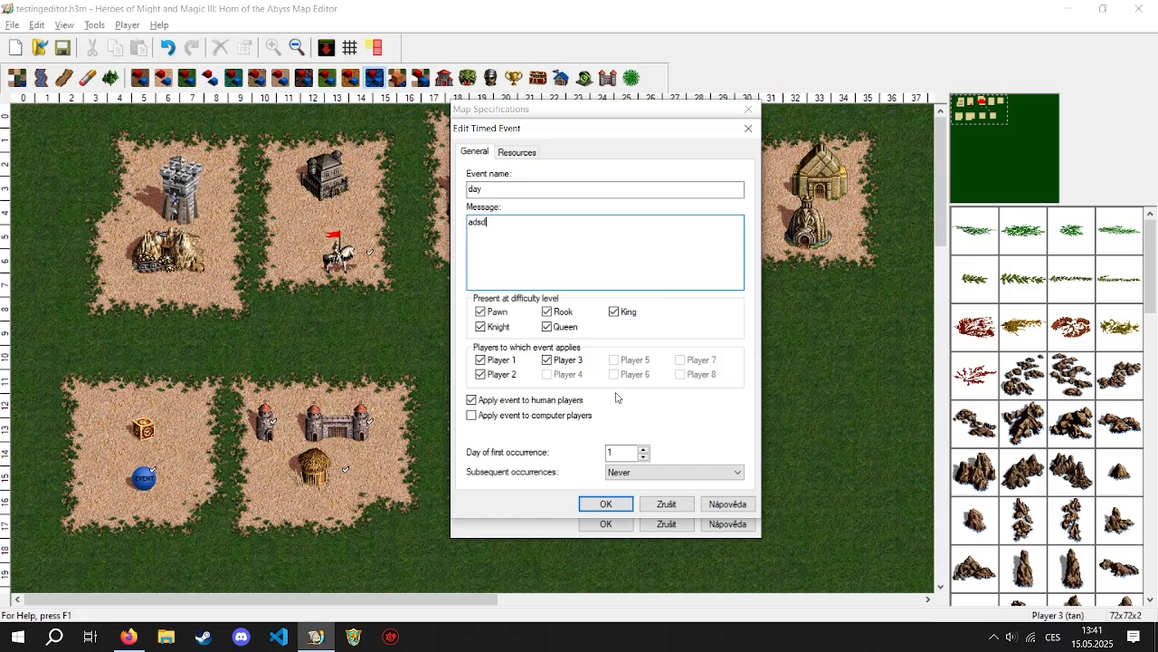
pyautogui.click(606, 505)
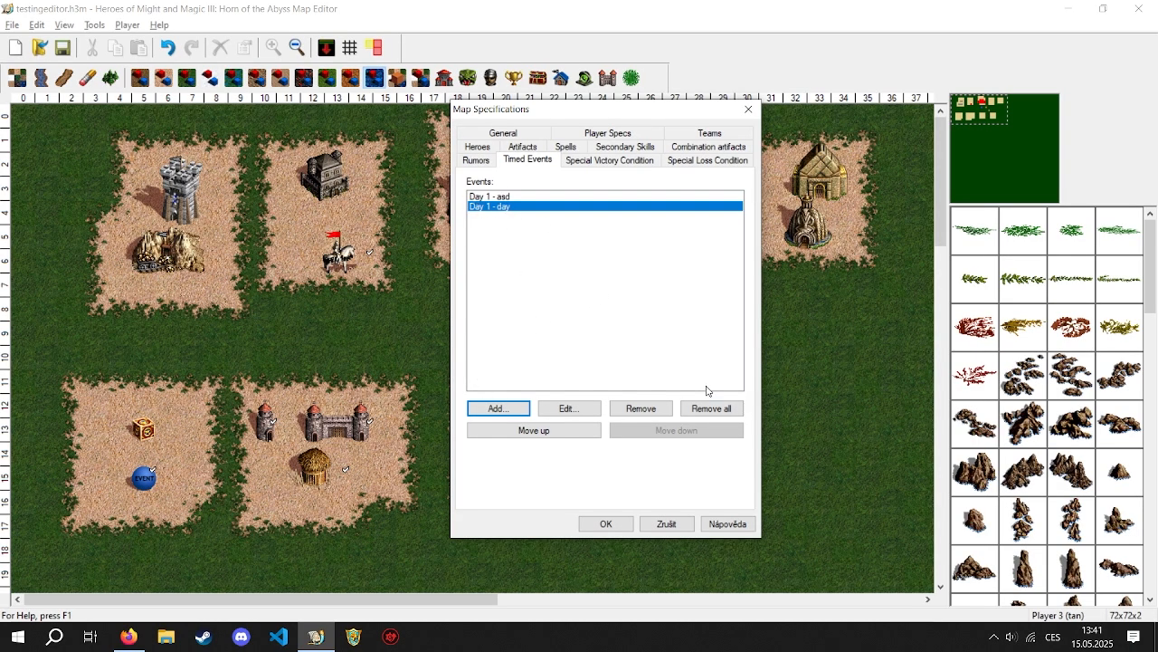
pyautogui.click(535, 432)
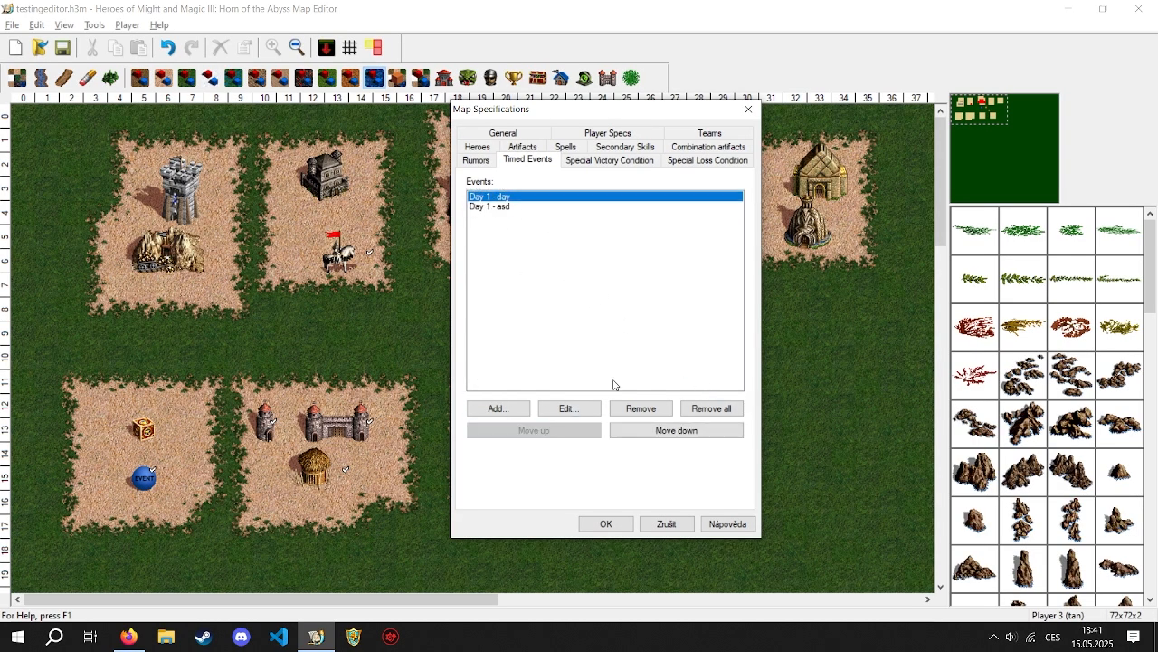
pyautogui.click(675, 430)
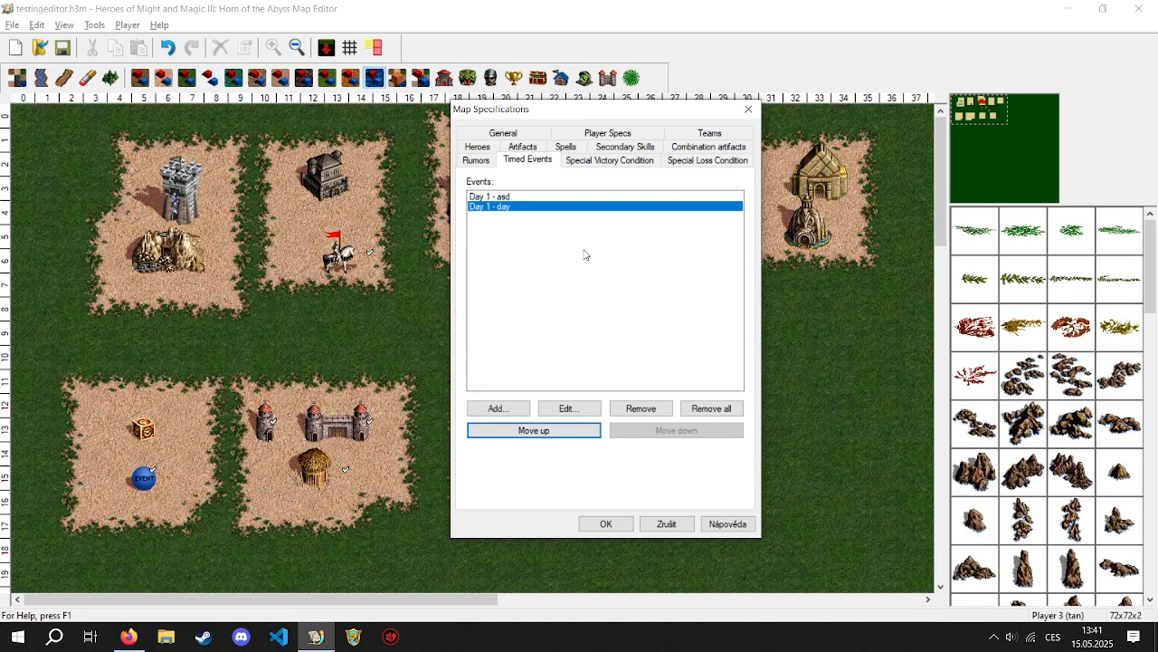
# Step: Look over the special victory condition options and the general map specifications
pyautogui.click(598, 161)
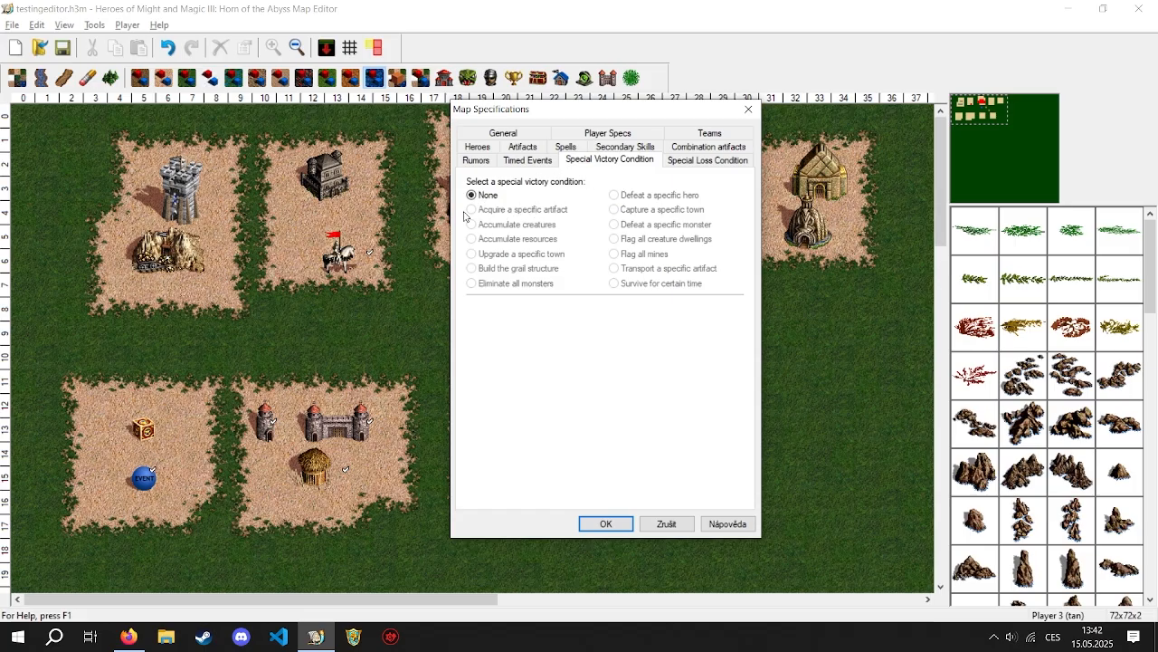
pyautogui.click(529, 160)
pyautogui.click(562, 161)
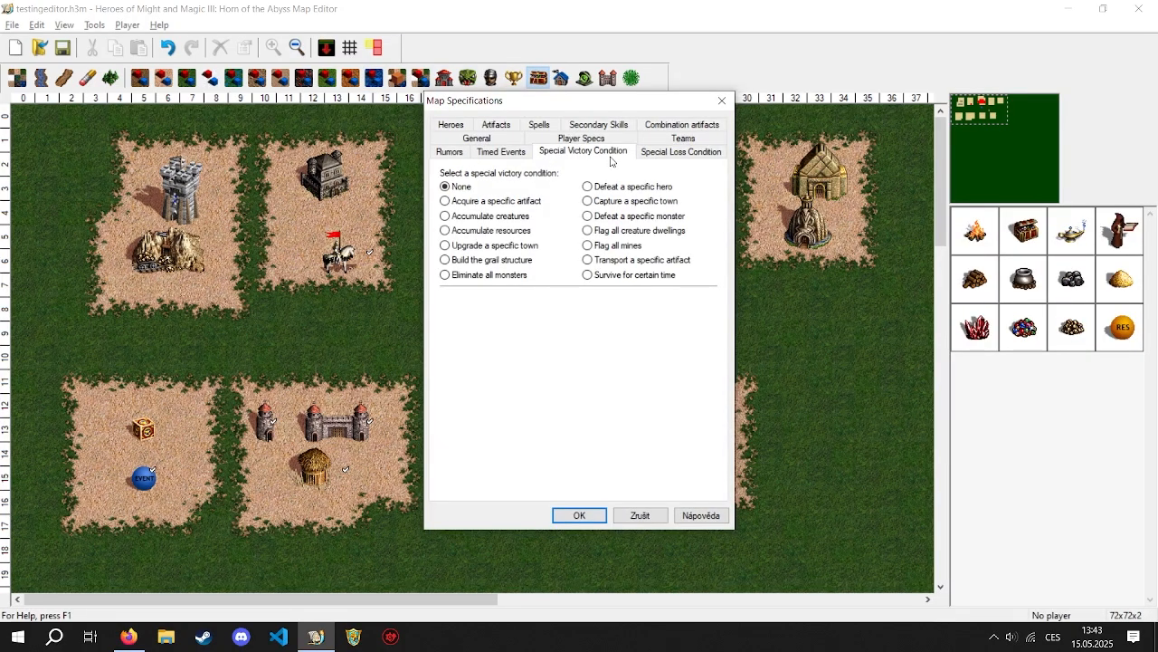
pyautogui.click(496, 141)
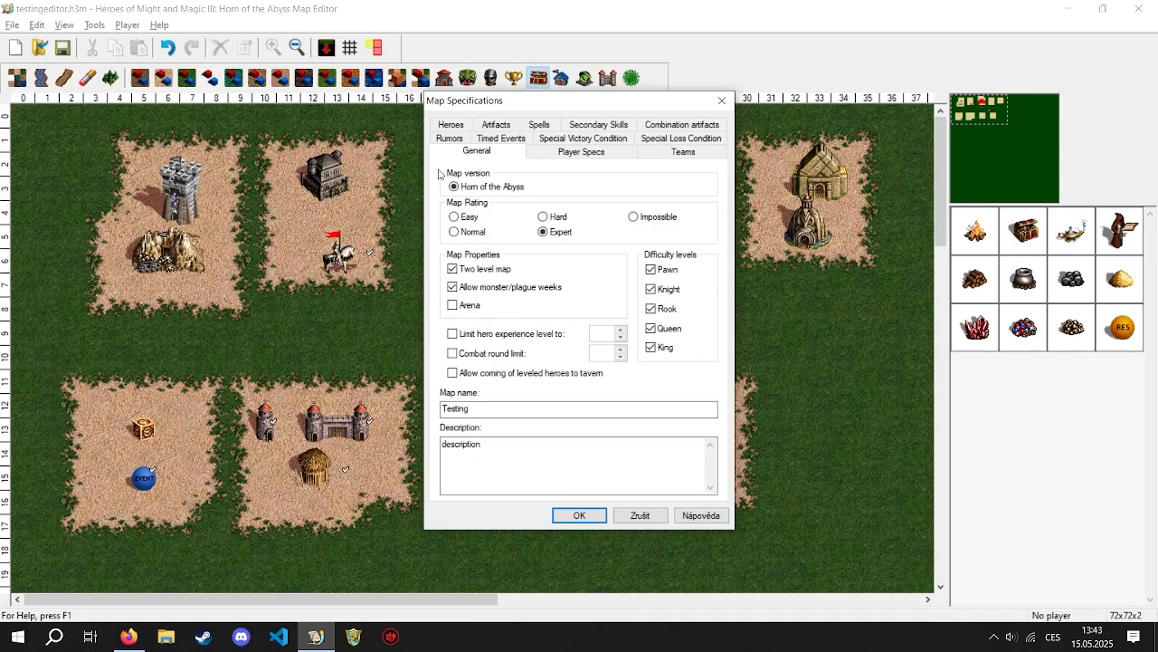
pyautogui.click(565, 143)
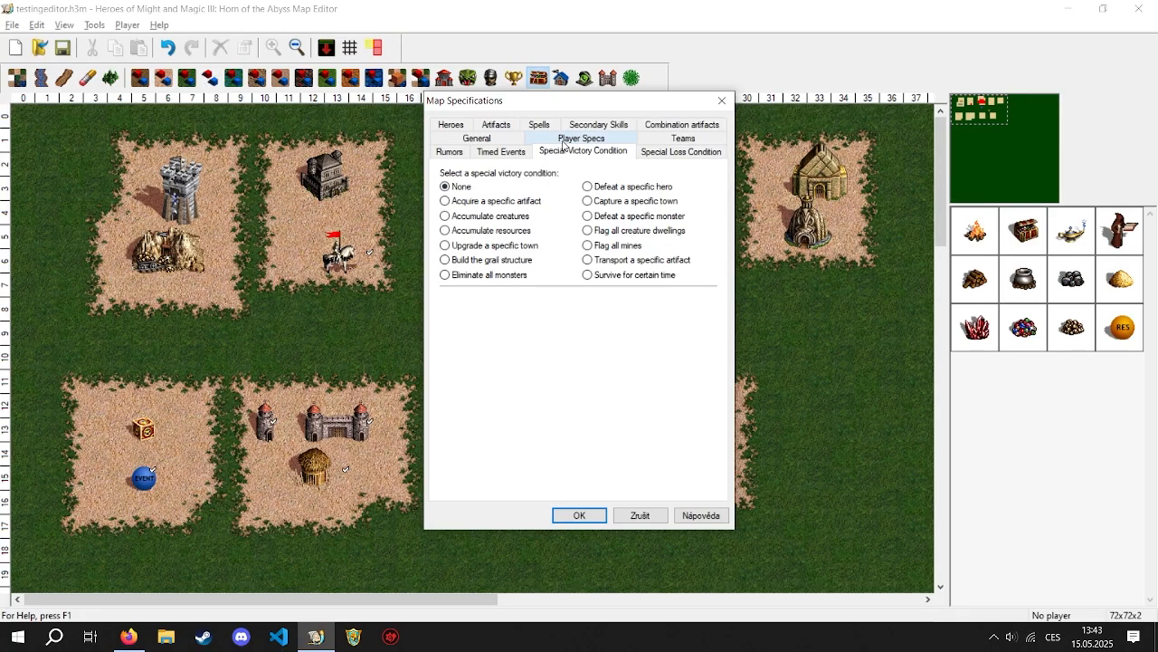
# Step: Try out the victory conditions for acquiring an artifact, accumulating creatures or resources, upgrading a town and building the grail structure
pyautogui.click(518, 202)
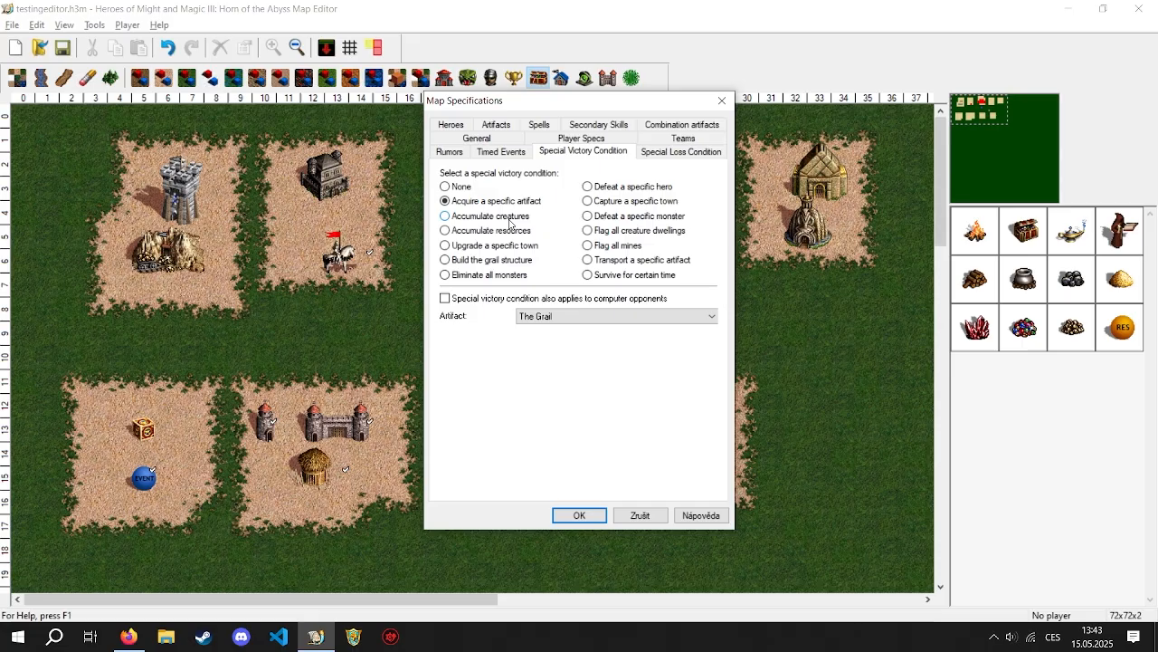
pyautogui.click(510, 219)
pyautogui.click(534, 232)
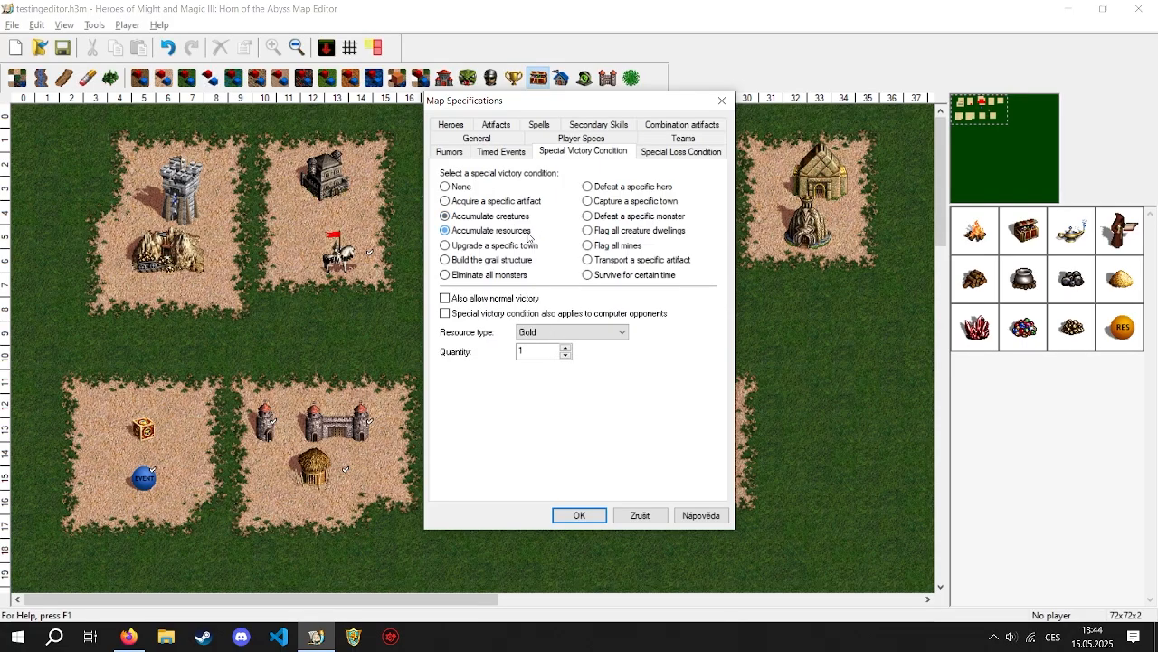
pyautogui.click(504, 245)
pyautogui.click(520, 318)
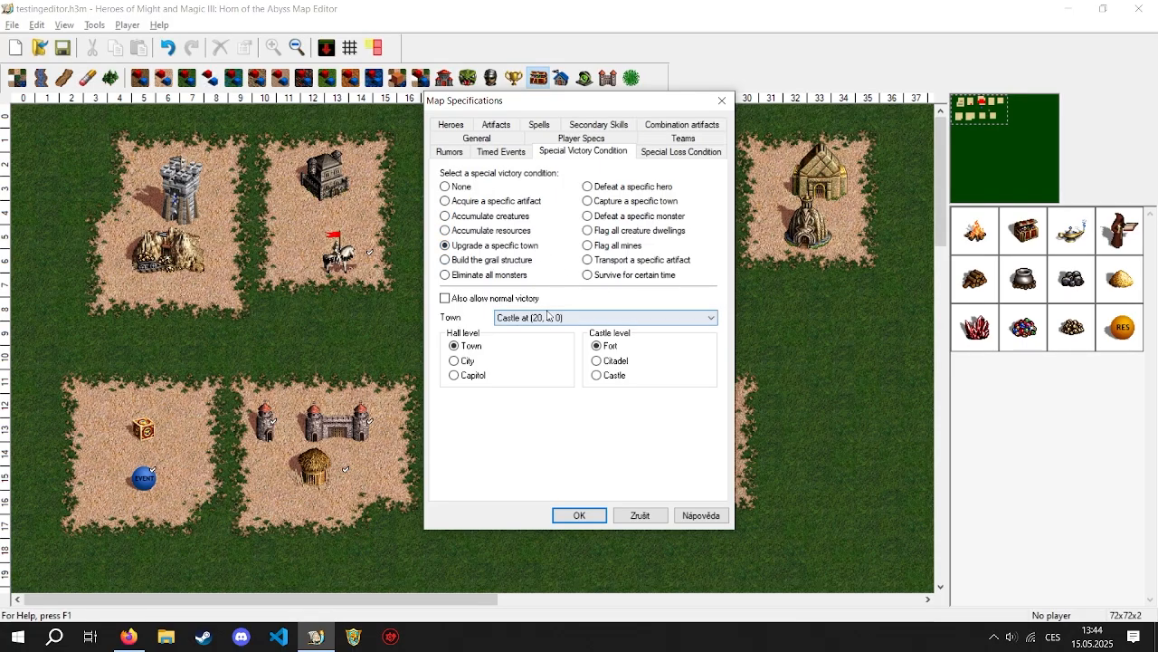
pyautogui.click(532, 337)
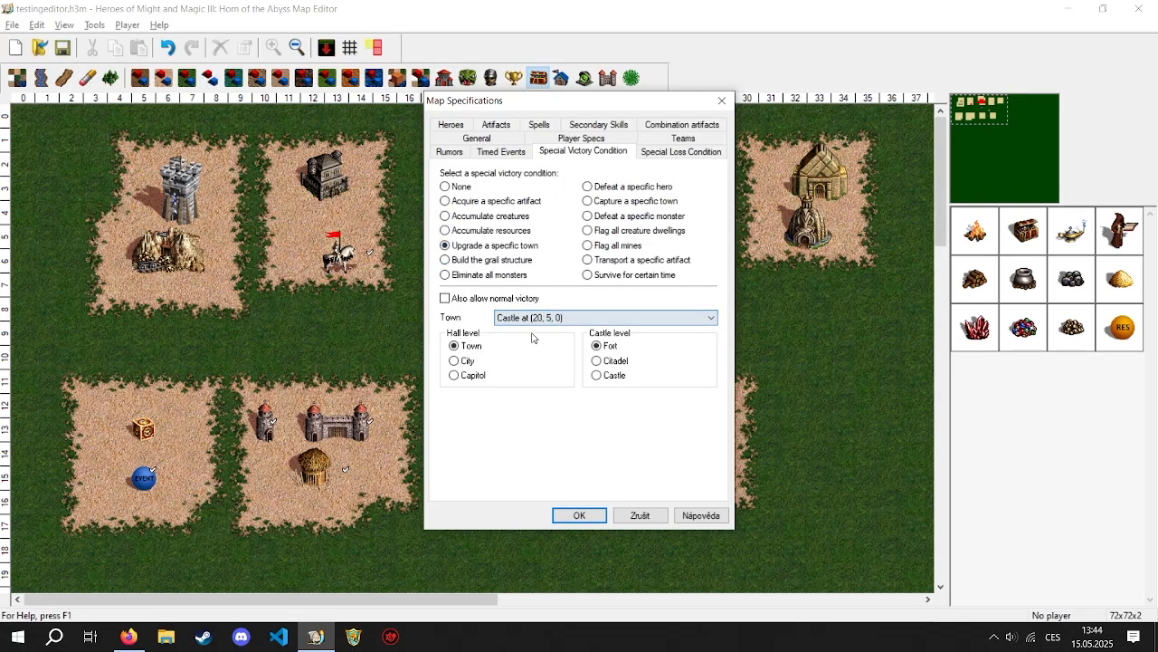
pyautogui.click(505, 261)
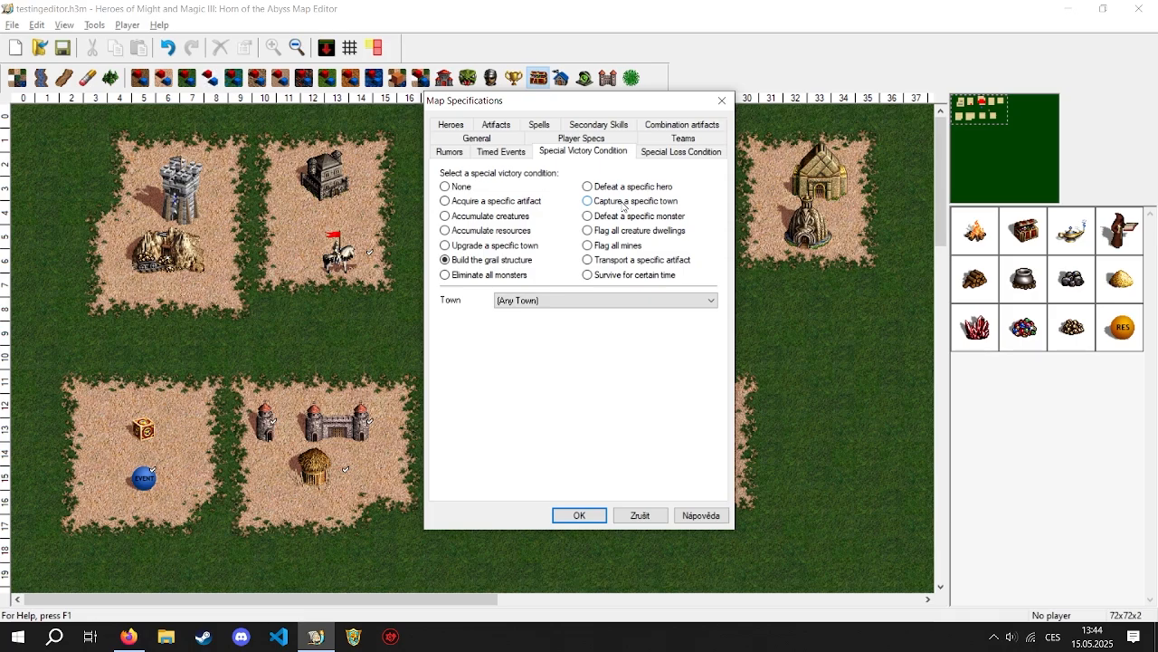
# Step: Set the special victory condition to Flag all mines and accept the map specifications
pyautogui.click(618, 252)
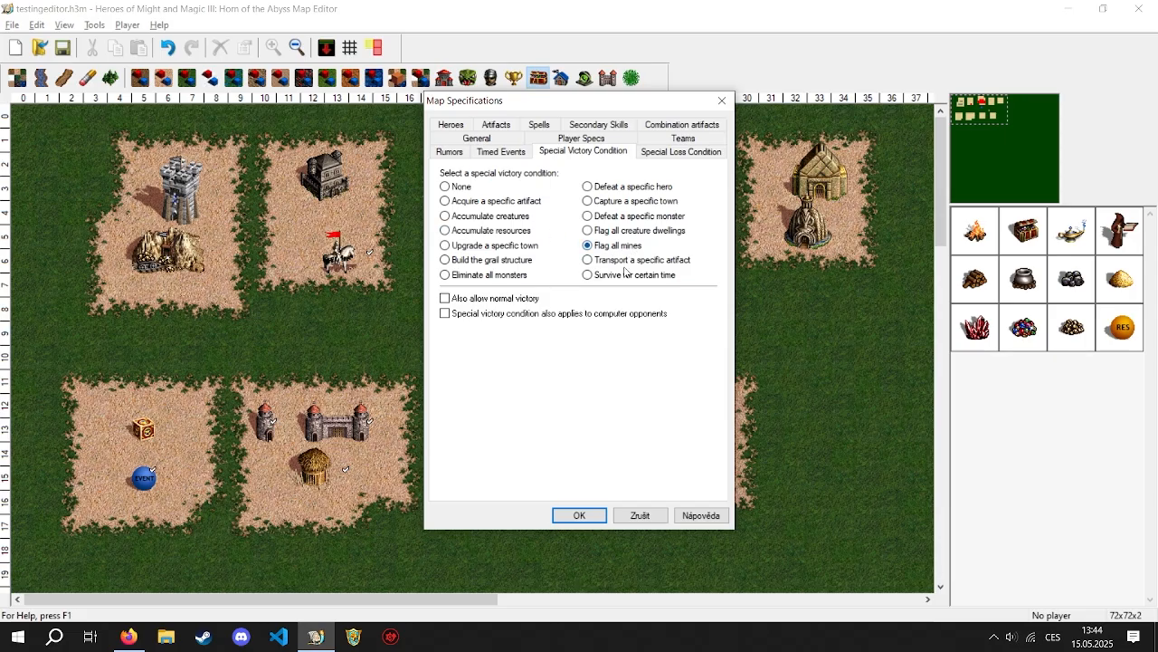
pyautogui.click(579, 515)
# Step: Place a Lighthouse on the map just below the gap between the two upper-right dirt patches
pyautogui.click(417, 79)
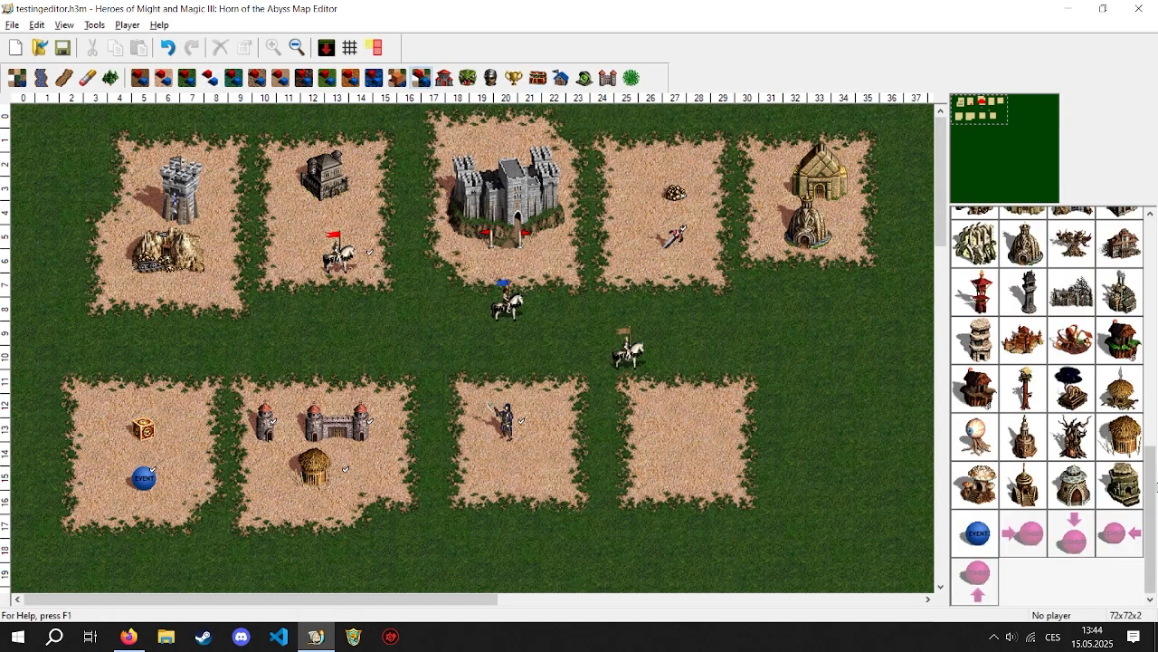
pyautogui.moveTo(1150, 480); pyautogui.dragTo(1150, 214)
pyautogui.click(977, 278)
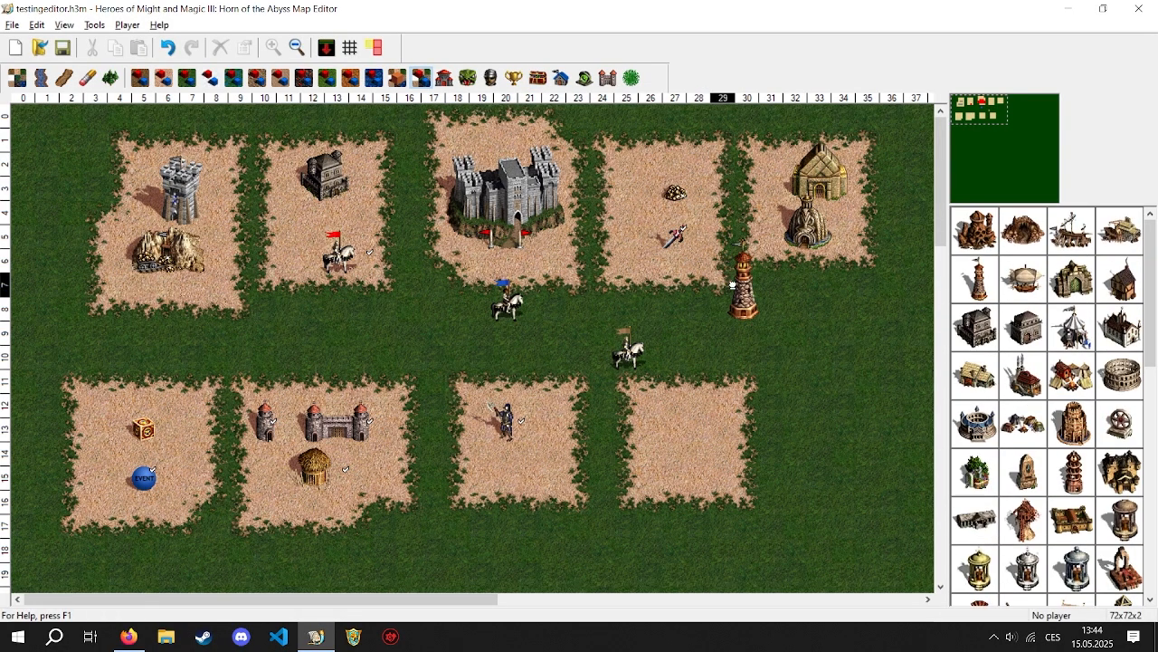
pyautogui.click(740, 307)
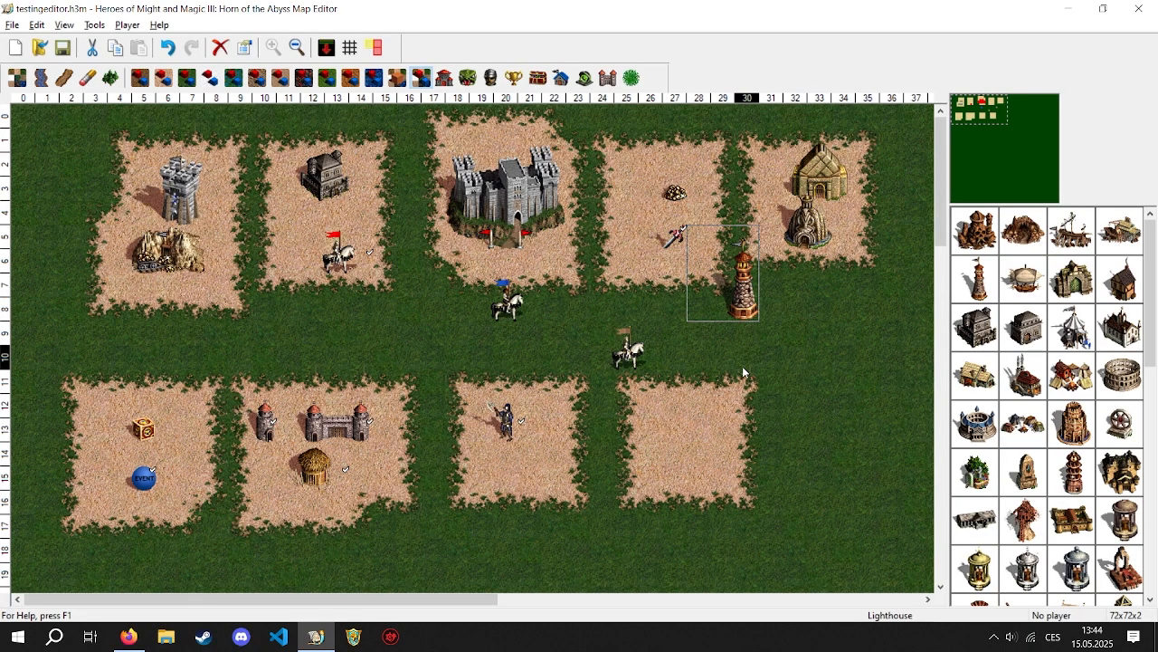
# Step: Review the special victory condition and special loss condition options in the map specifications and accept them
pyautogui.hotkey('ctrl', 'm')
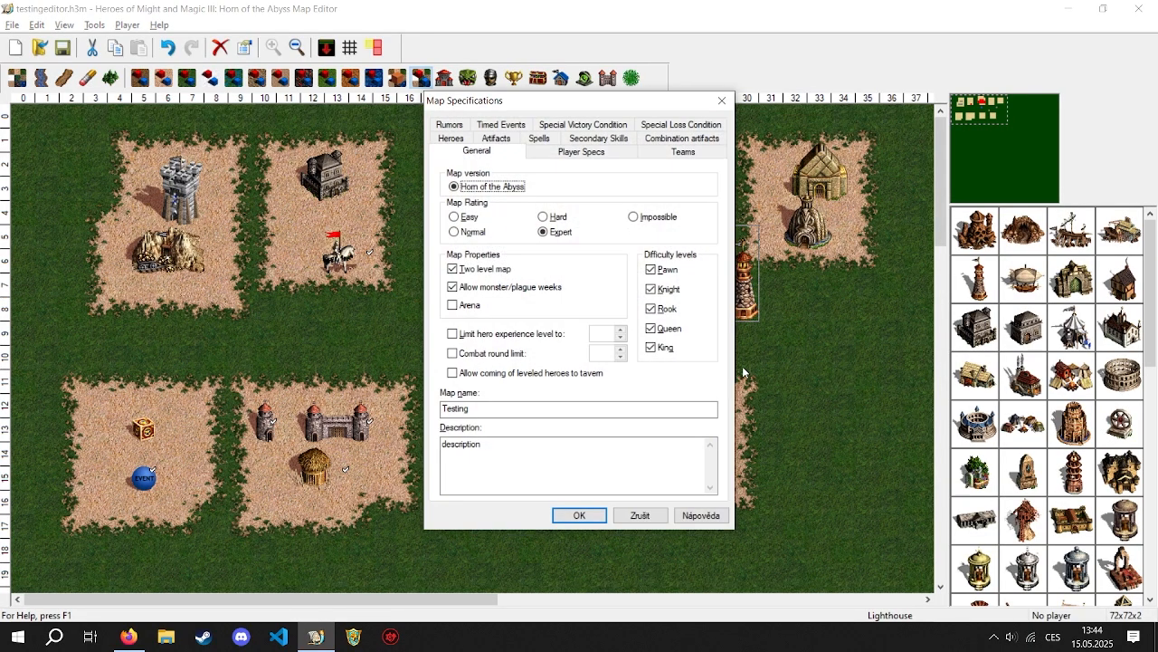
pyautogui.click(591, 132)
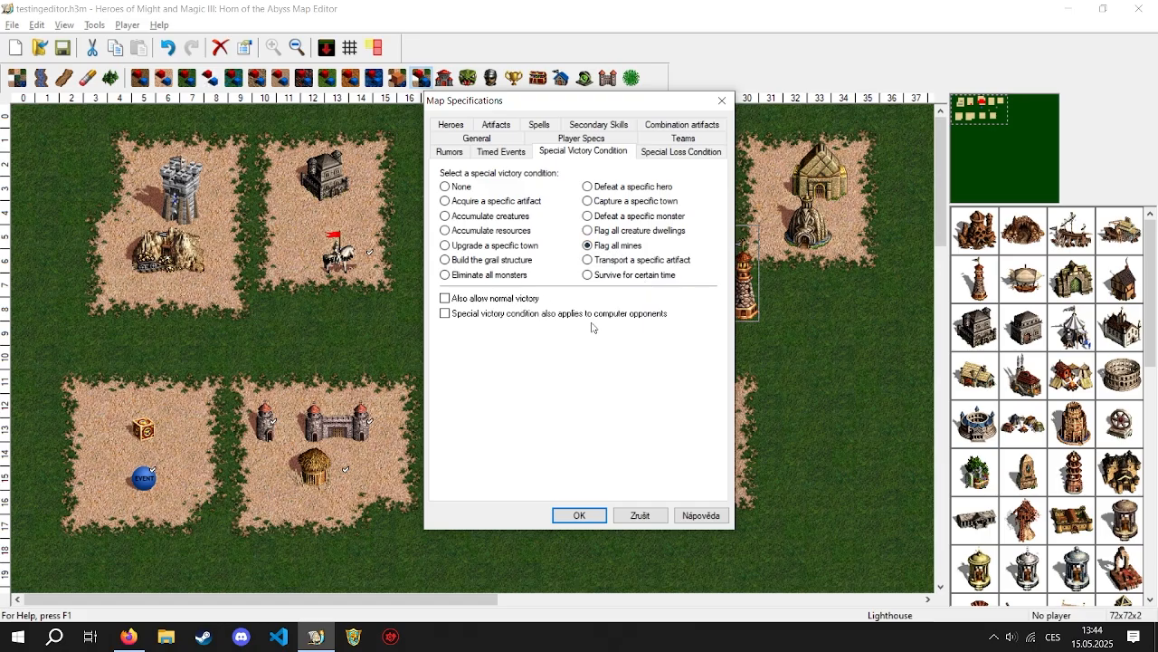
pyautogui.click(647, 156)
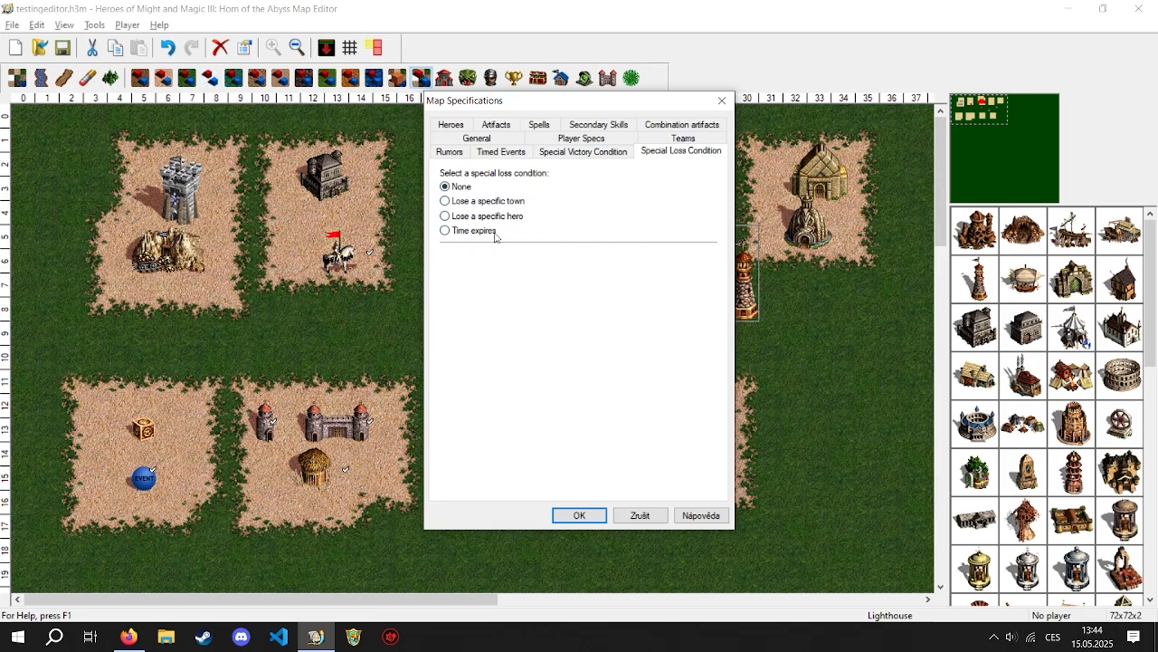
pyautogui.click(576, 514)
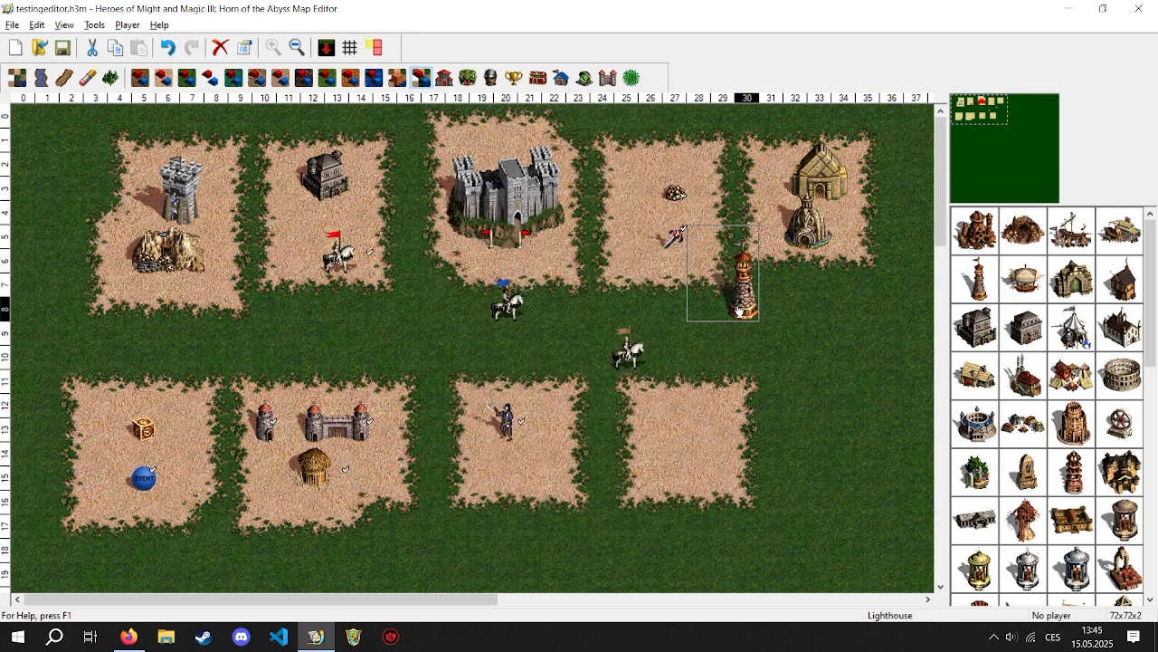
# Step: Delete the Lighthouse from the map and select the Quest Gate
pyautogui.press('Delete')
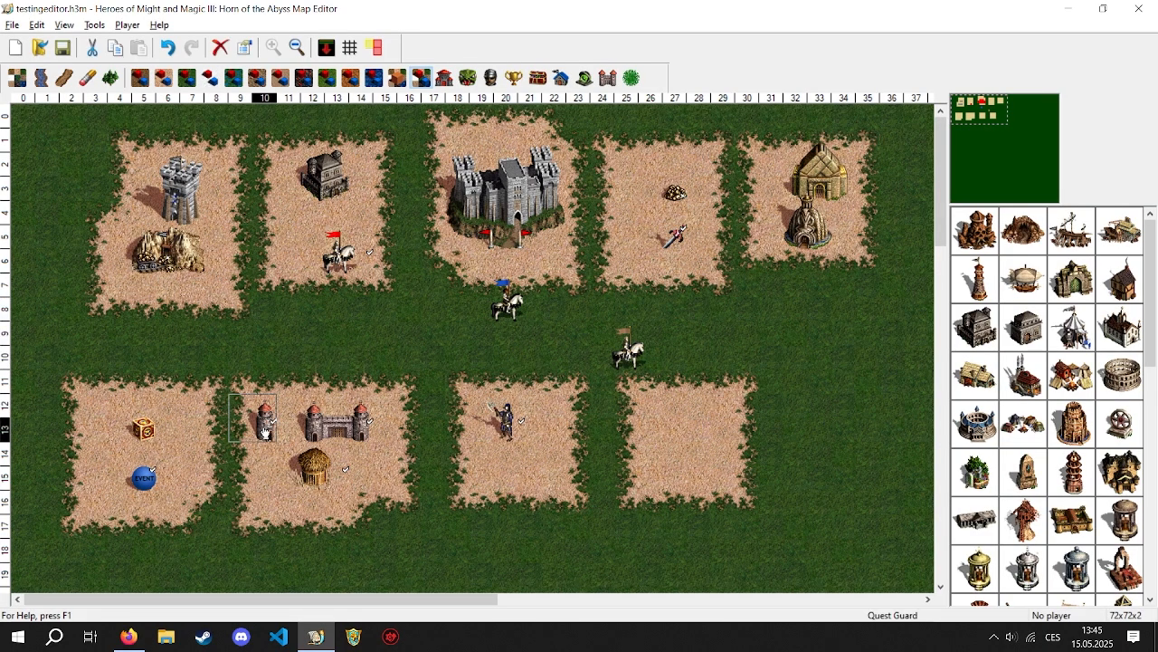
pyautogui.click(331, 421)
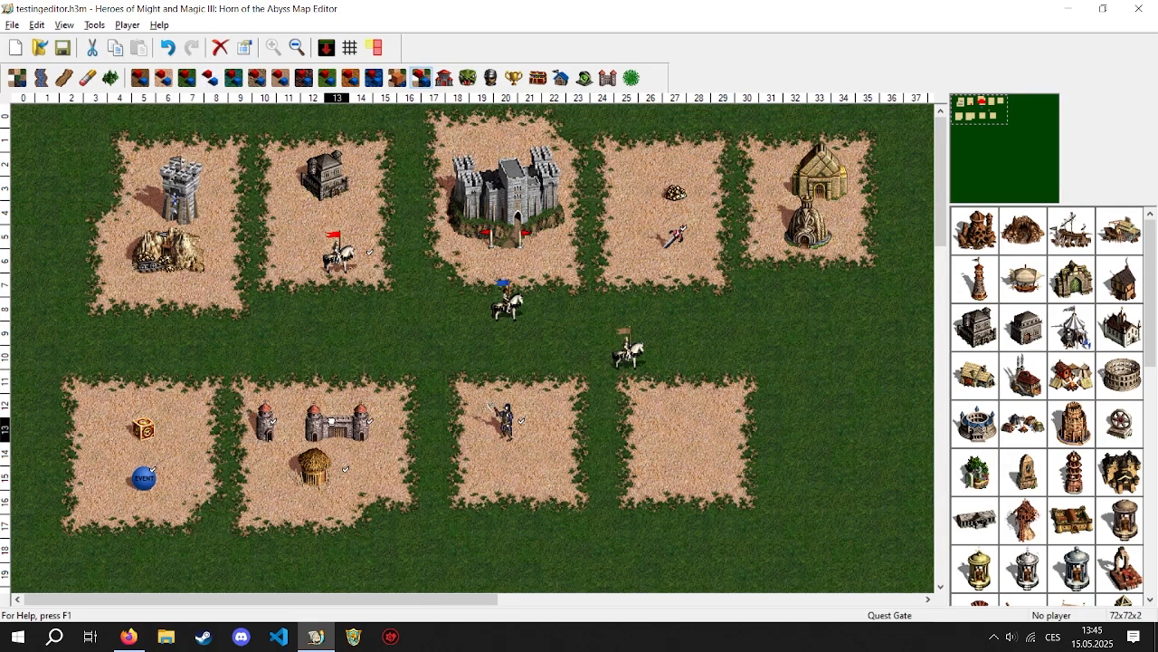